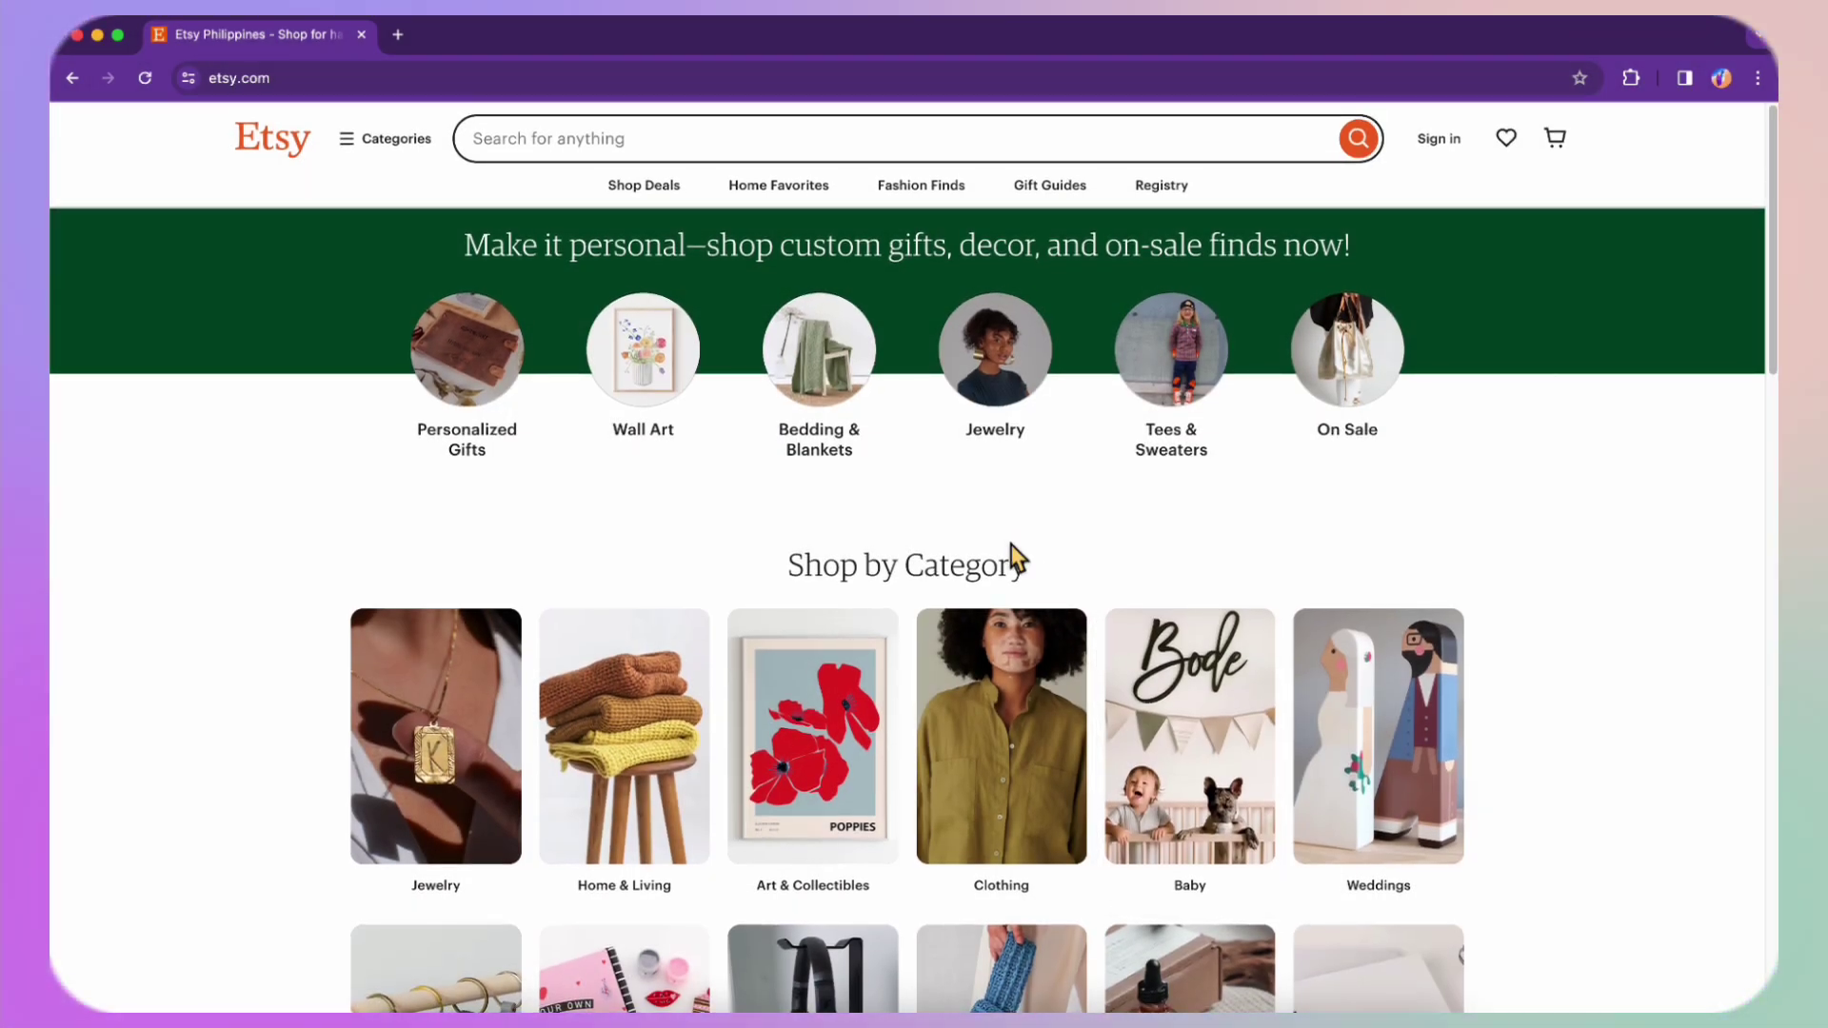
Look over the Etsy home page and browse the shopping categories list
scroll(1012, 553, down, 2)
scroll(1007, 539, up, 1)
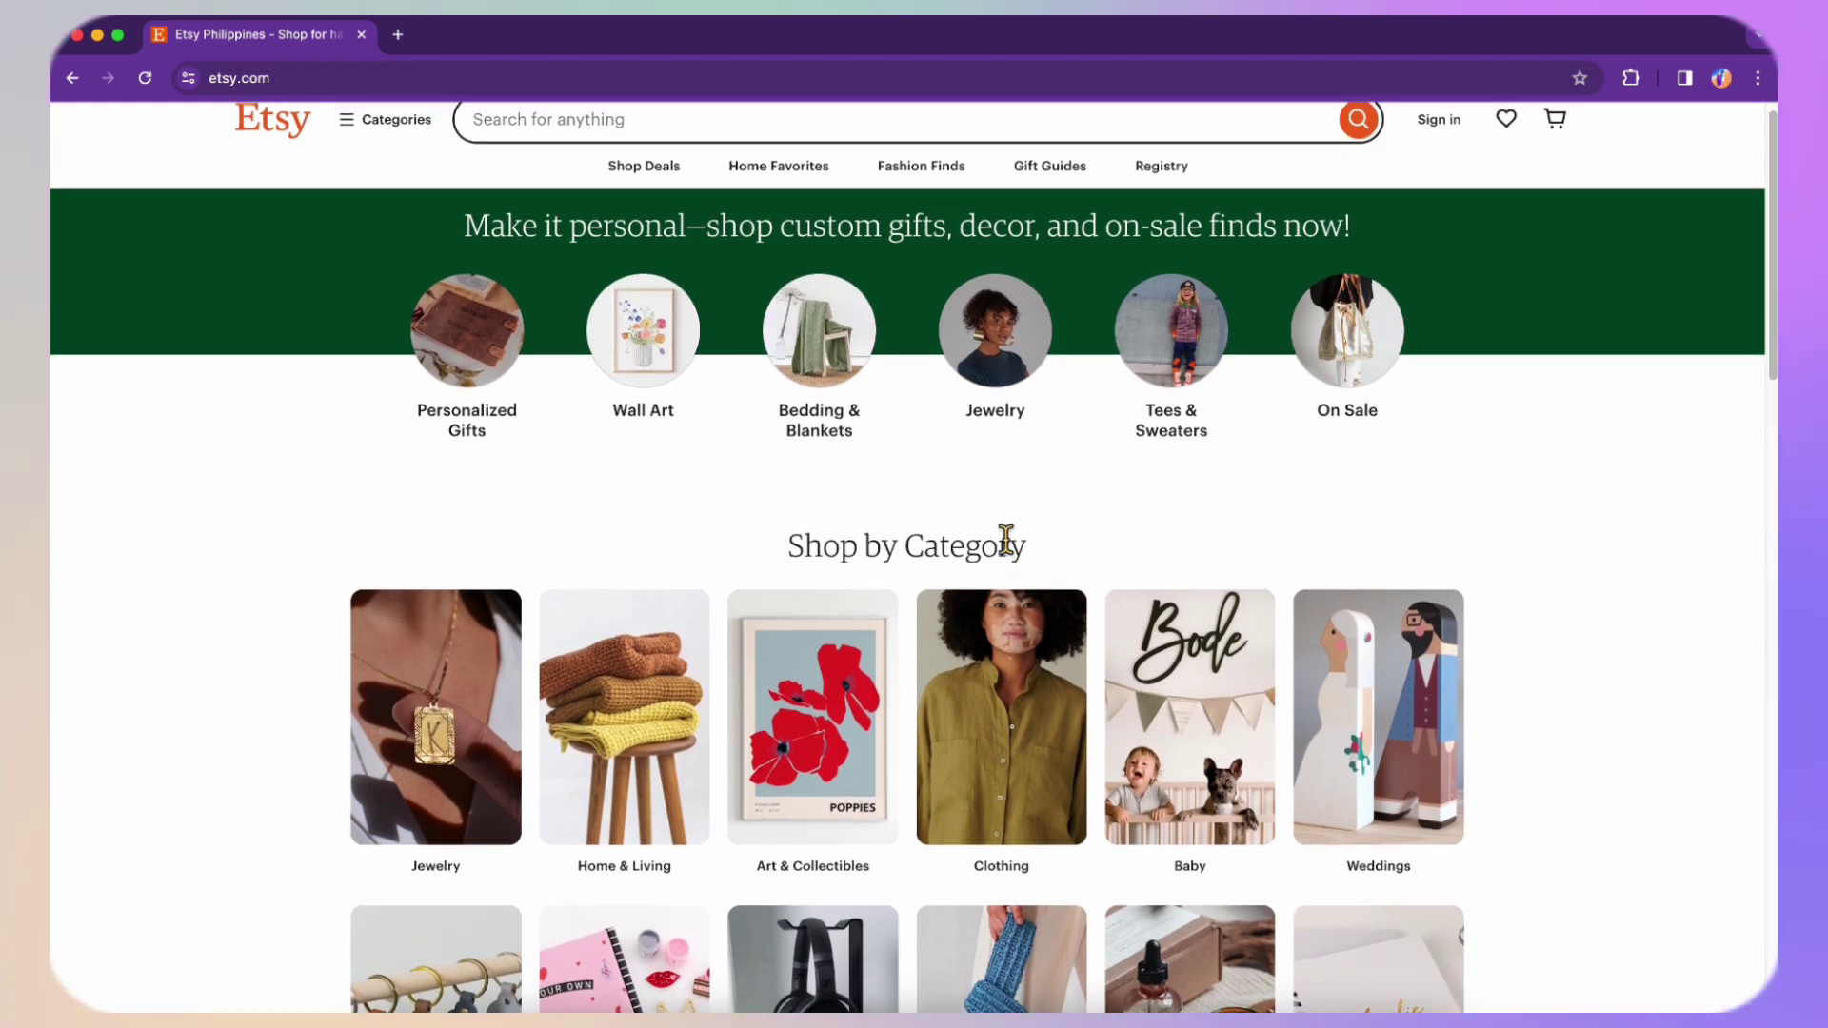
scroll(1008, 542, down, 2)
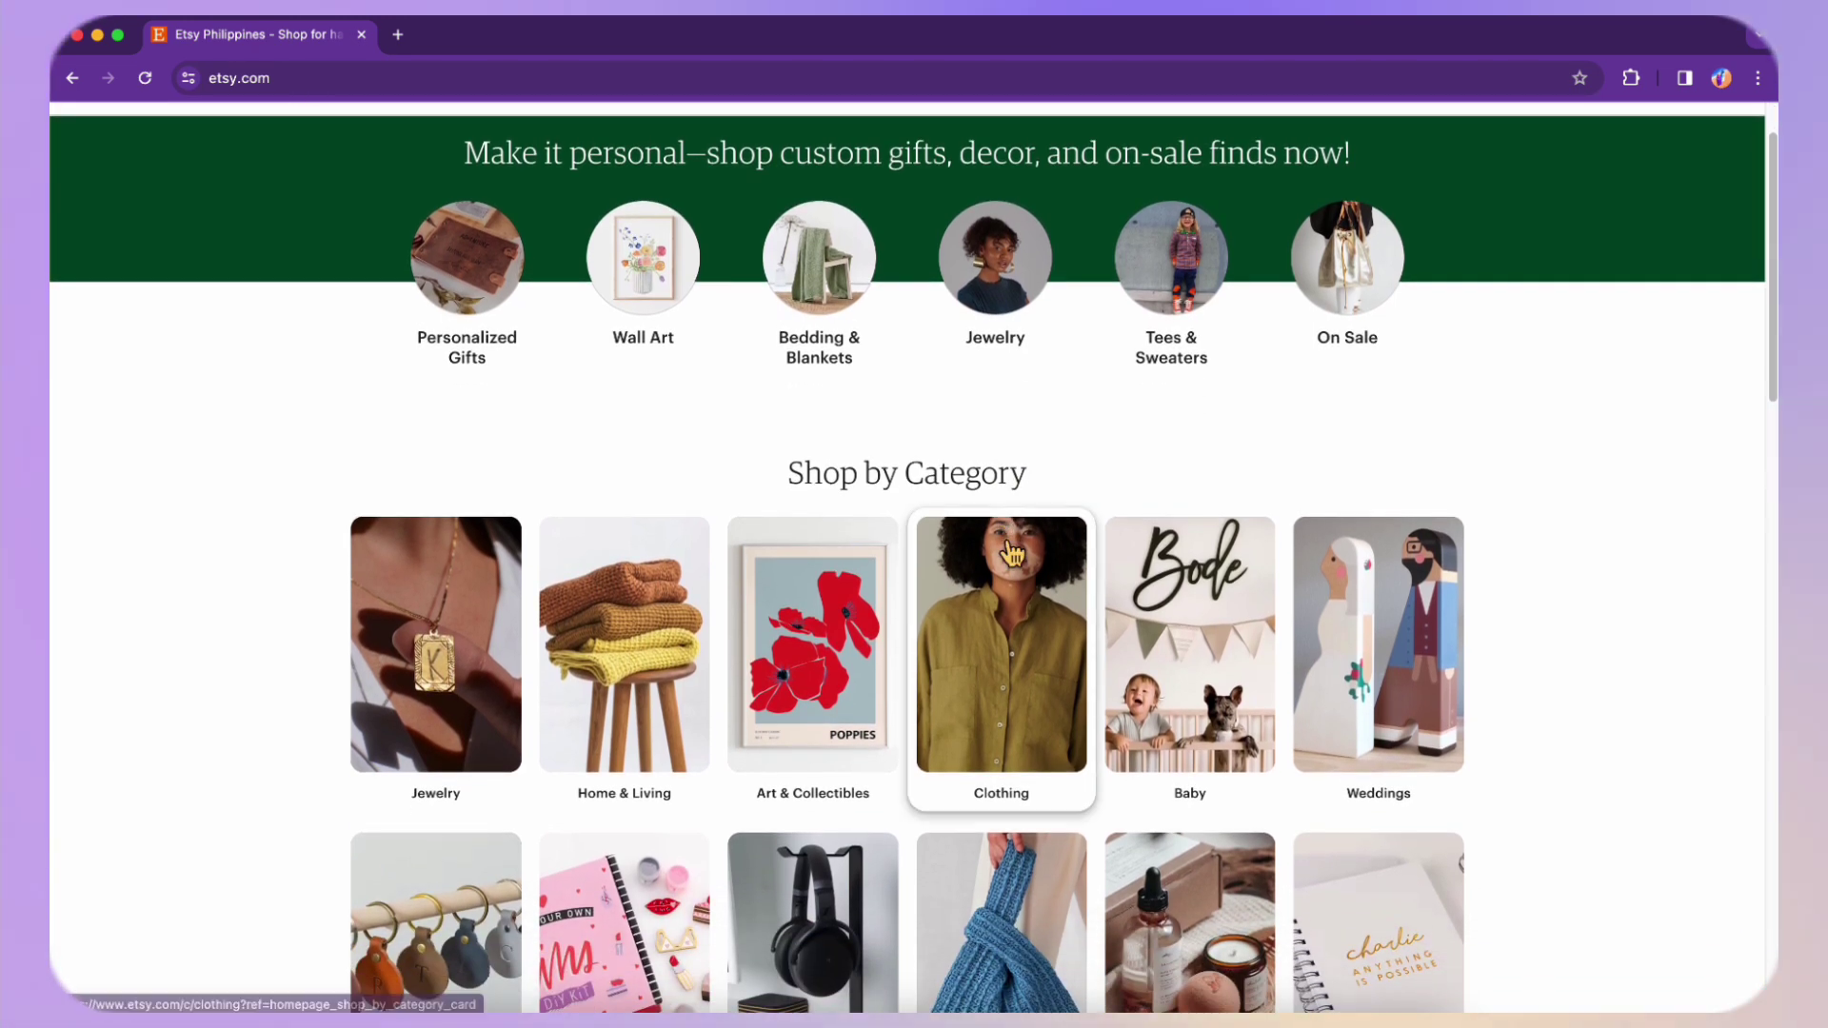
scroll(1011, 553, down, 1)
scroll(1011, 553, up, 2)
scroll(1007, 543, up, 1)
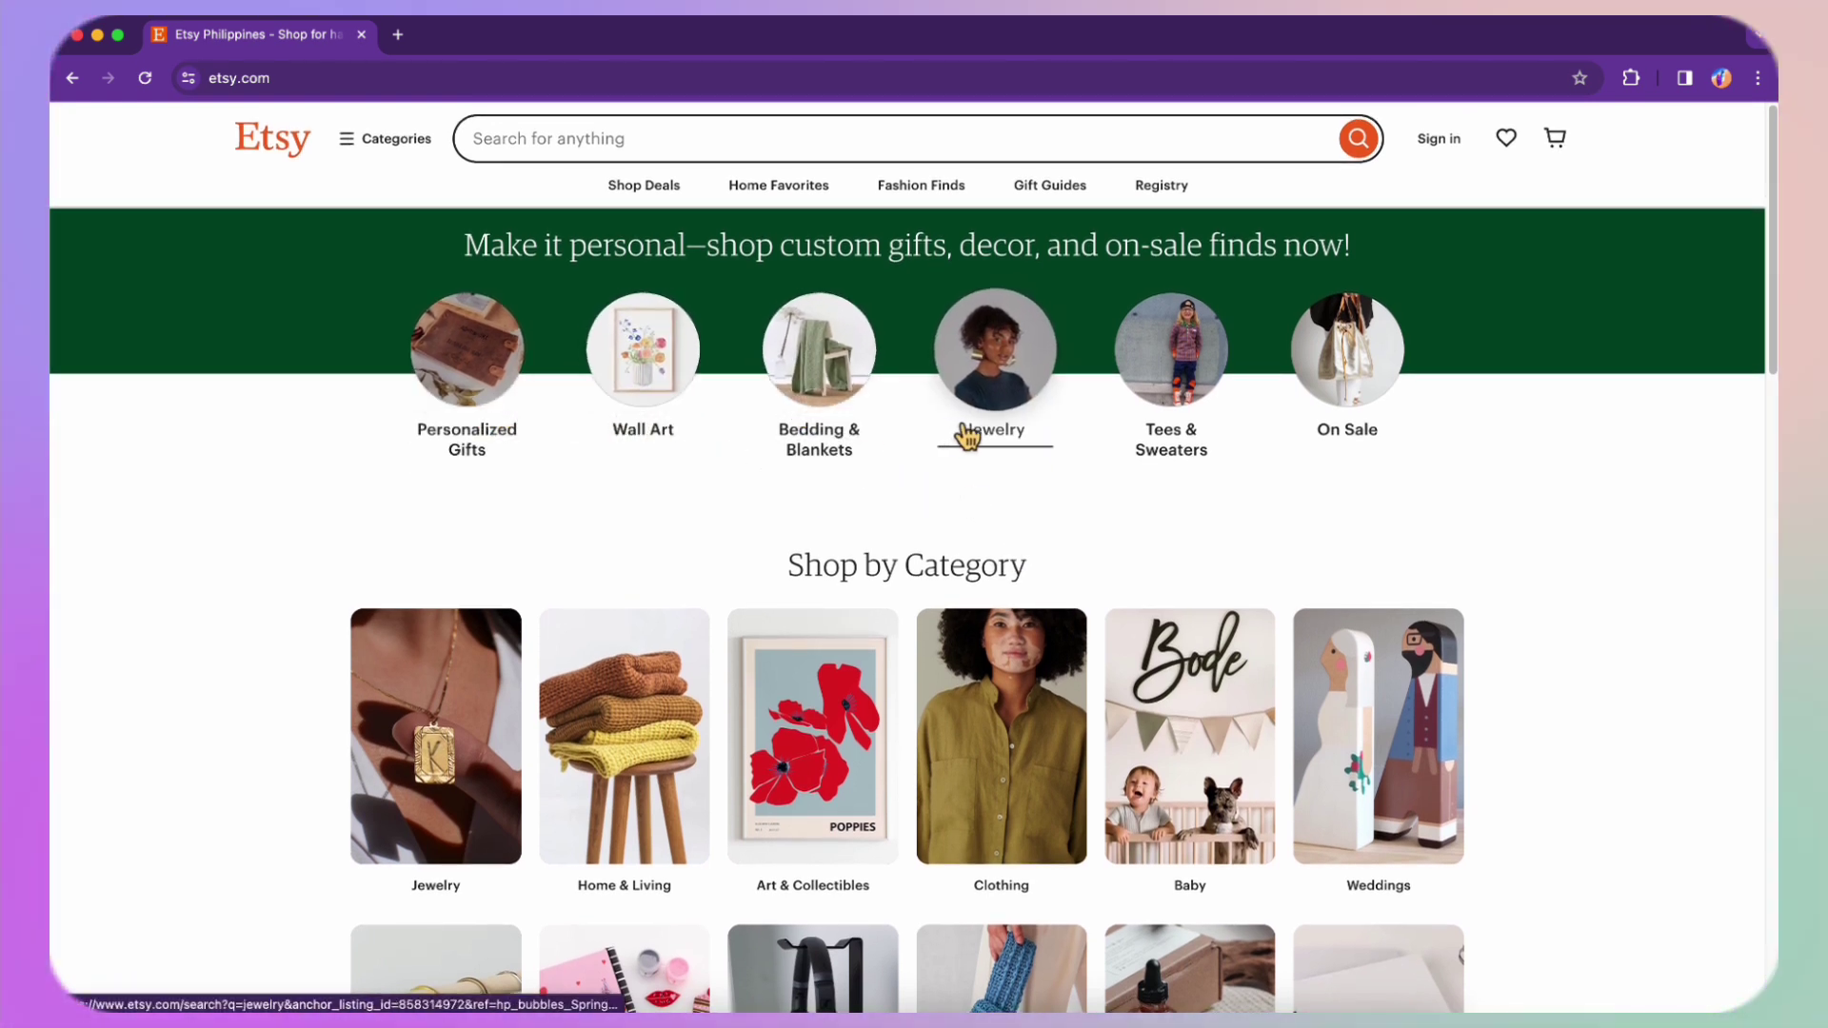
click(370, 155)
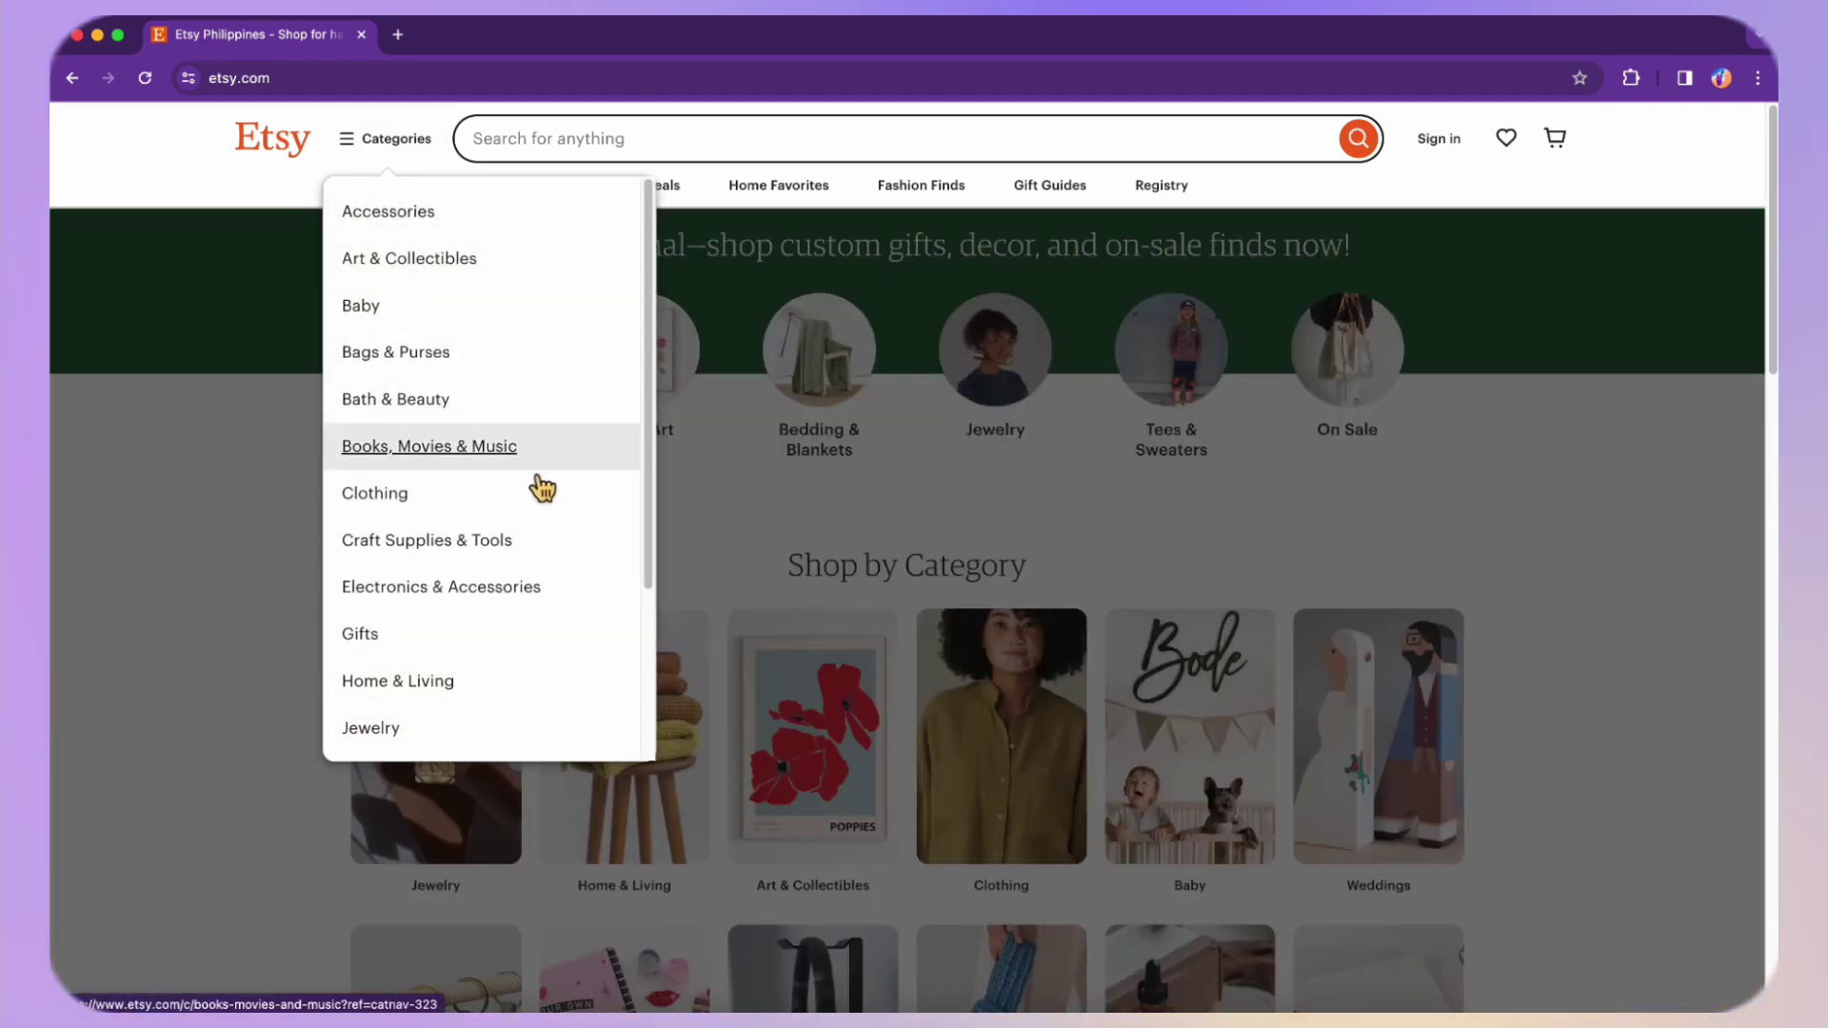
scroll(612, 600, down, 1)
scroll(613, 599, down, 1)
scroll(614, 599, down, 2)
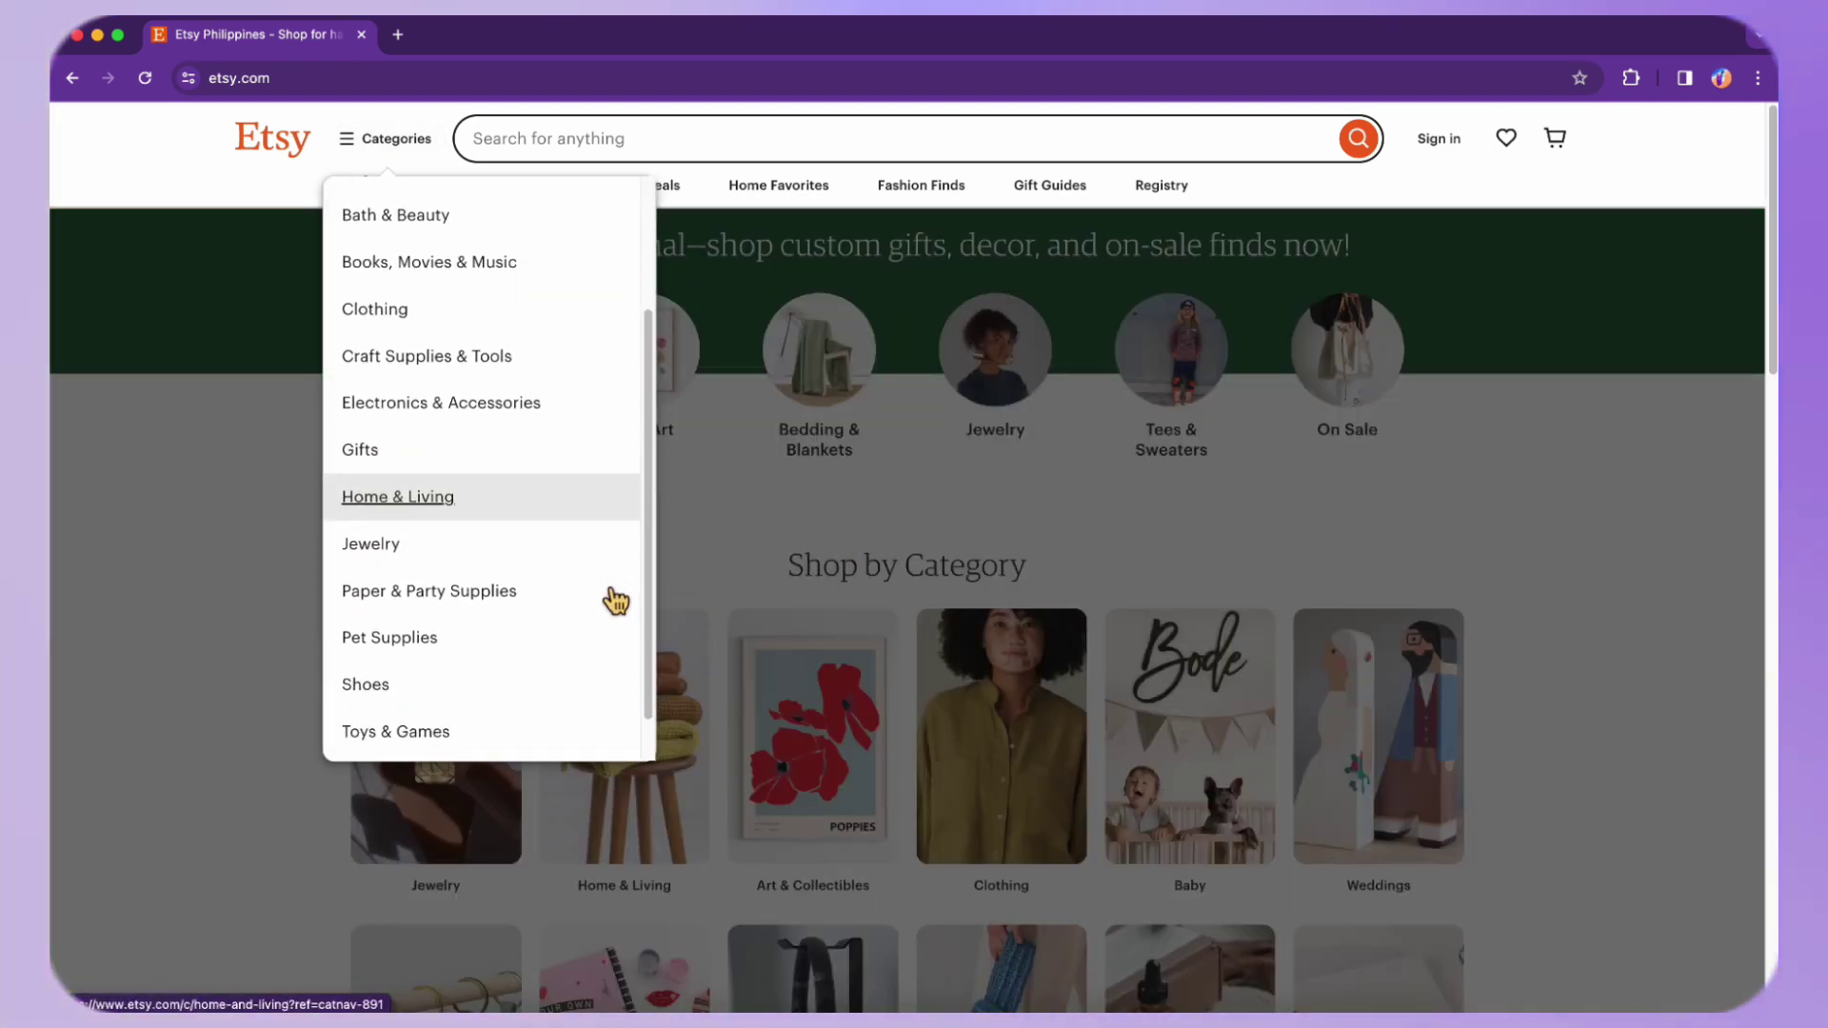
scroll(617, 600, down, 1)
scroll(615, 600, up, 2)
scroll(615, 600, up, 1)
scroll(615, 600, up, 2)
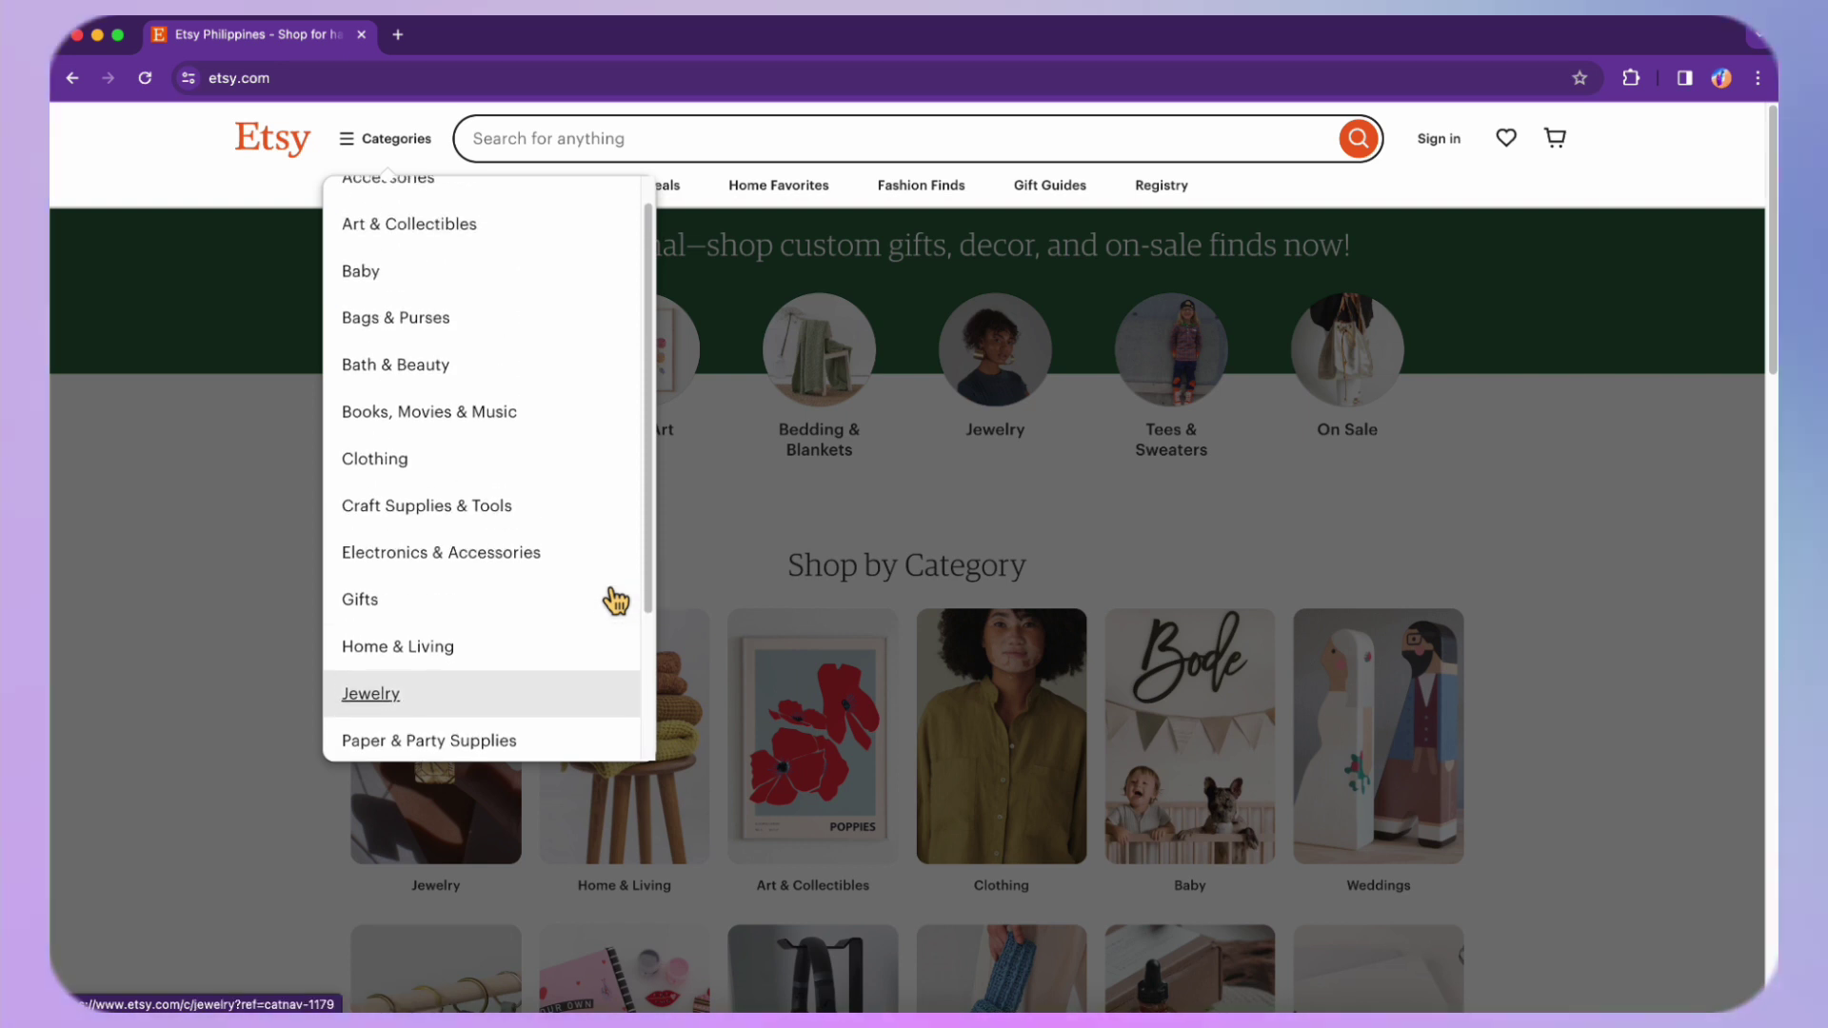
scroll(615, 600, up, 1)
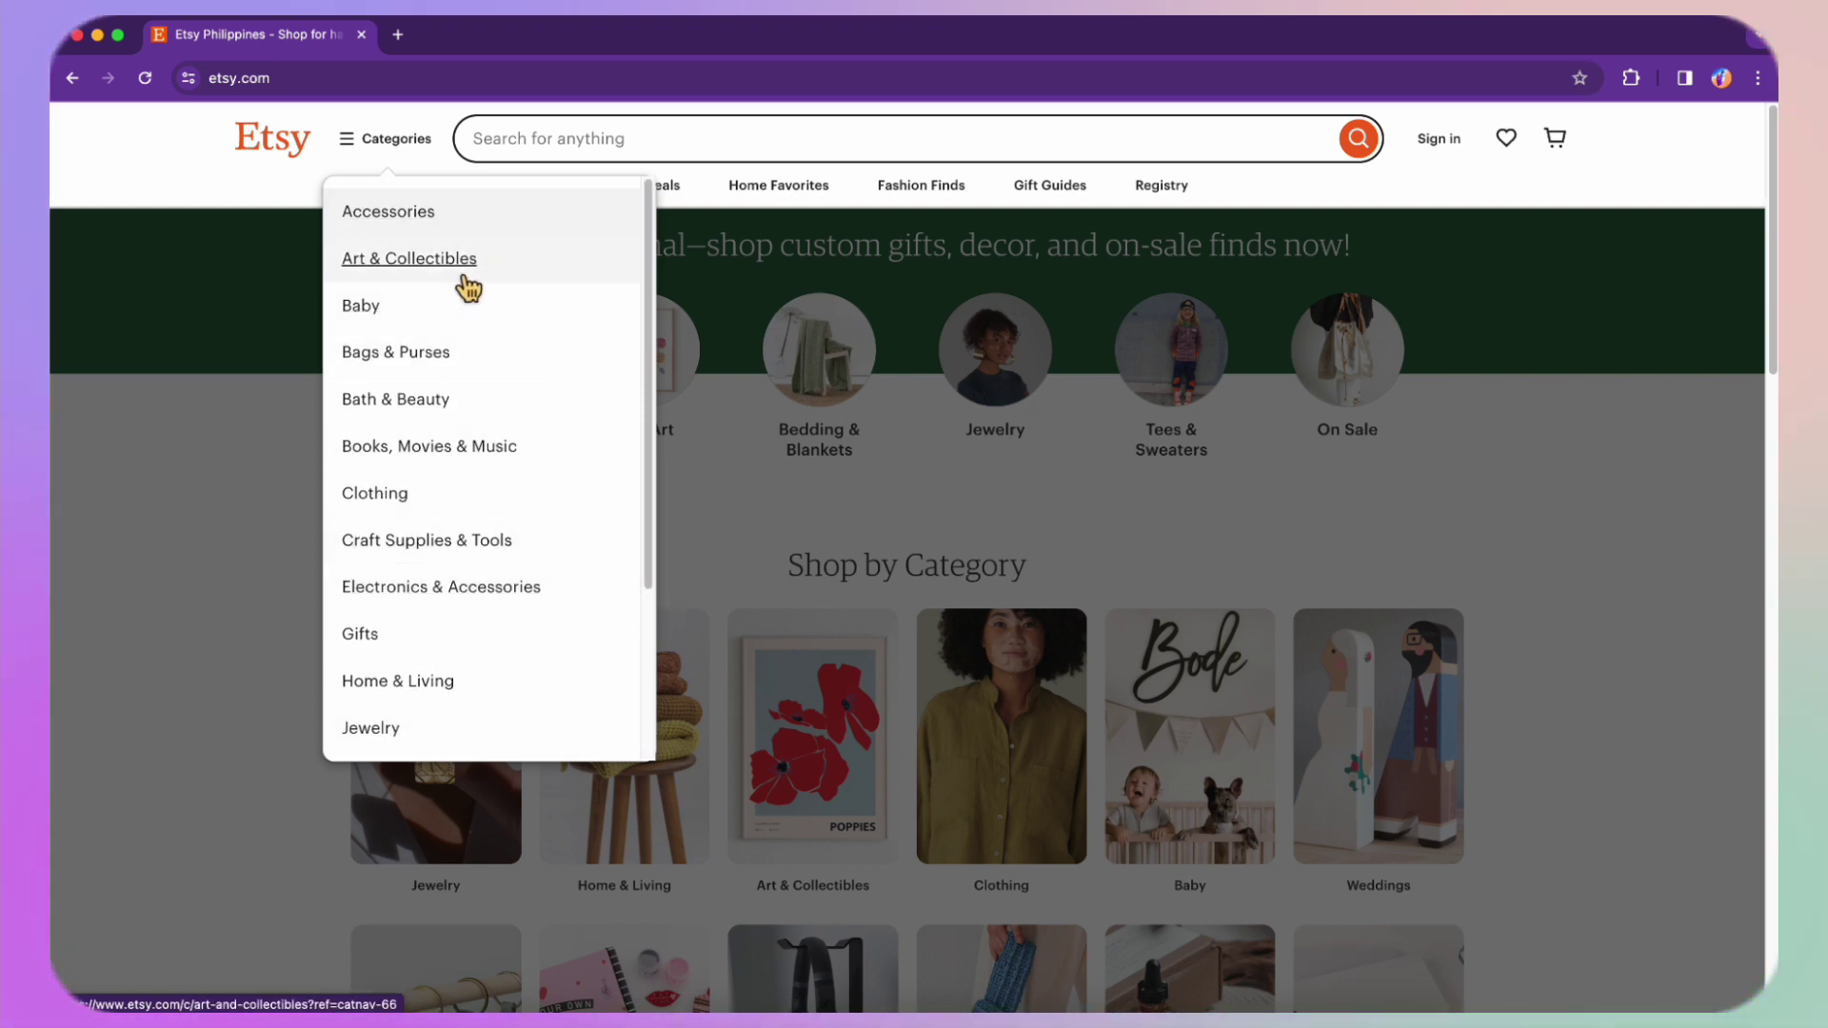
click(876, 548)
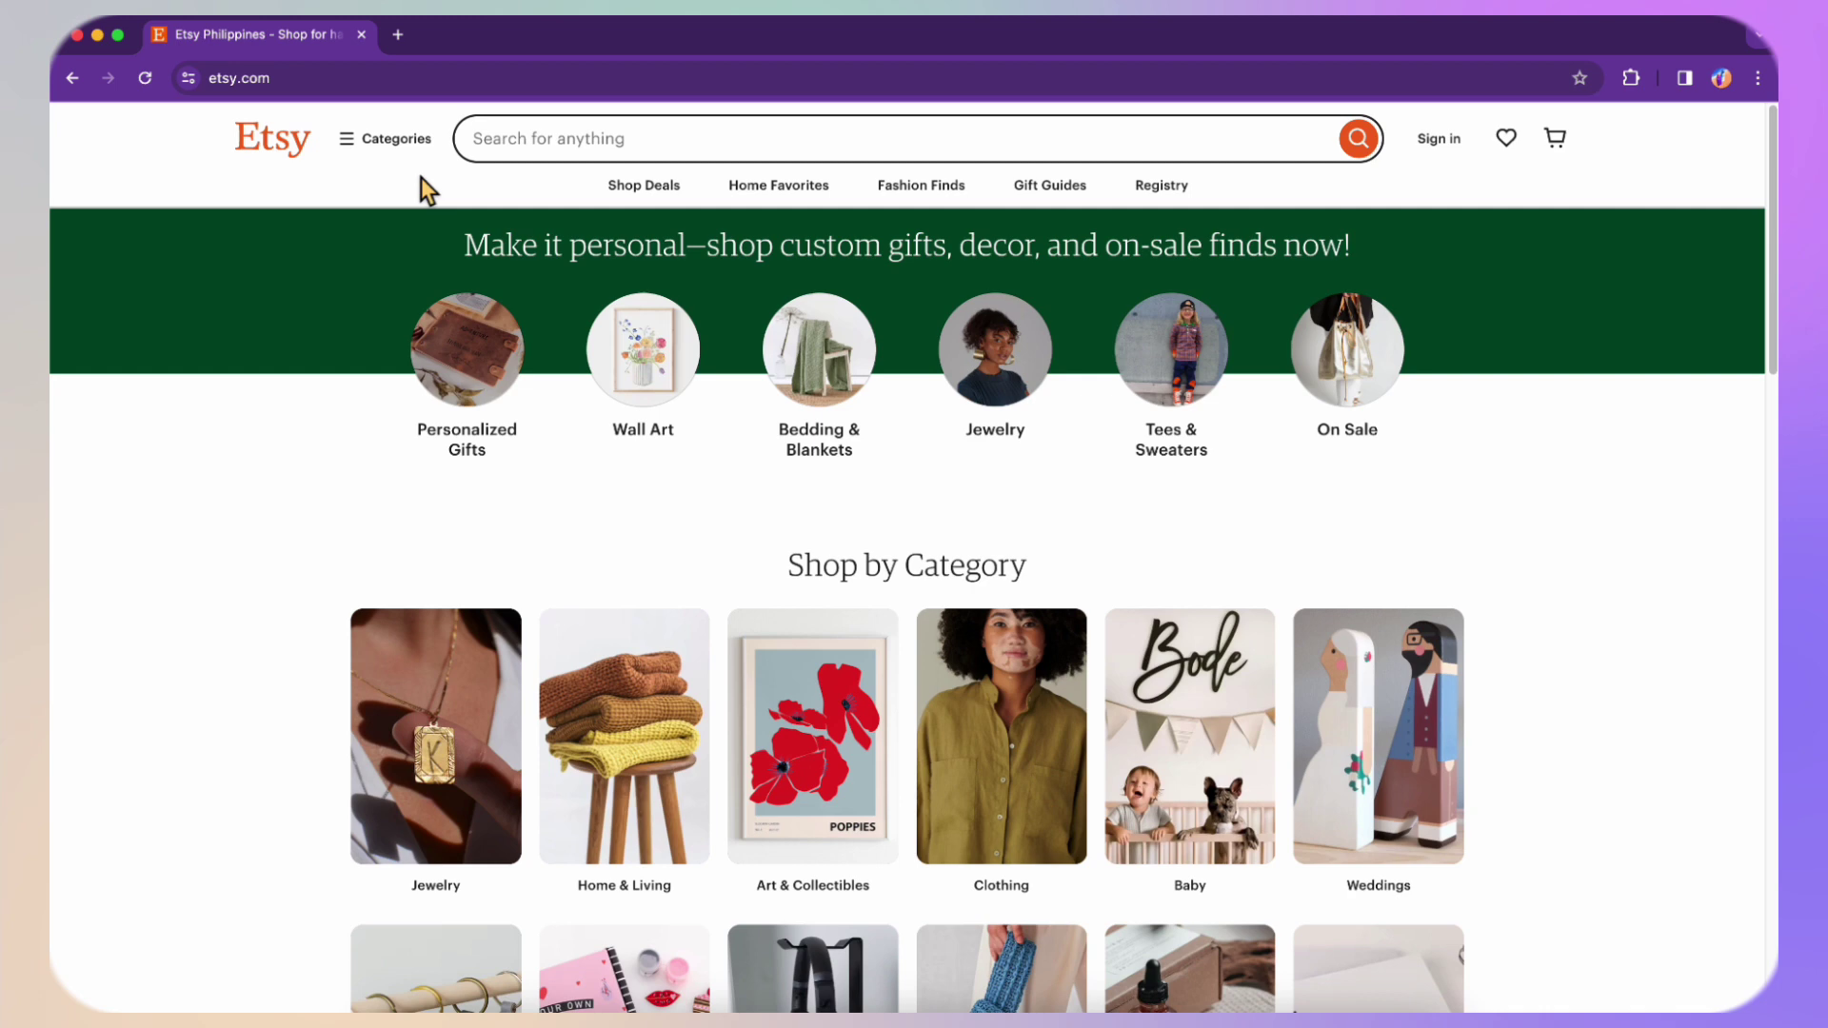
Reopen the shopping categories list, look through it again, then close it
click(382, 143)
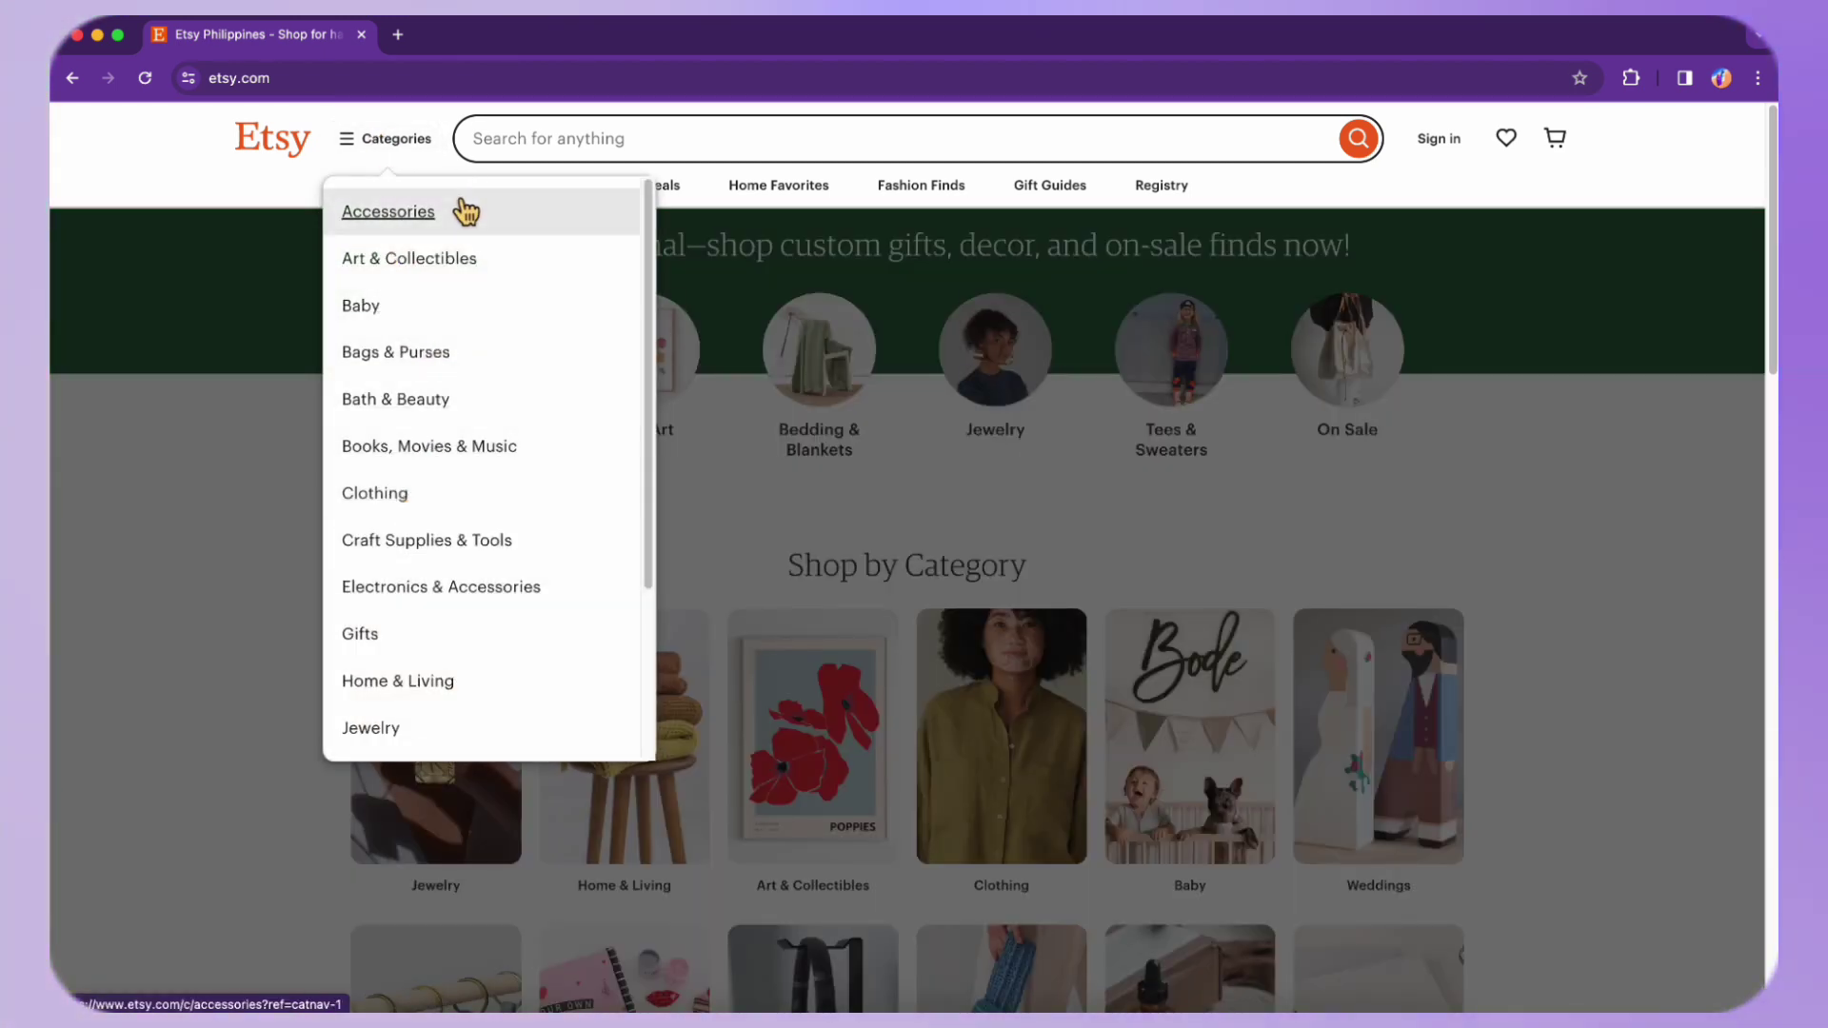
scroll(450, 648, down, 1)
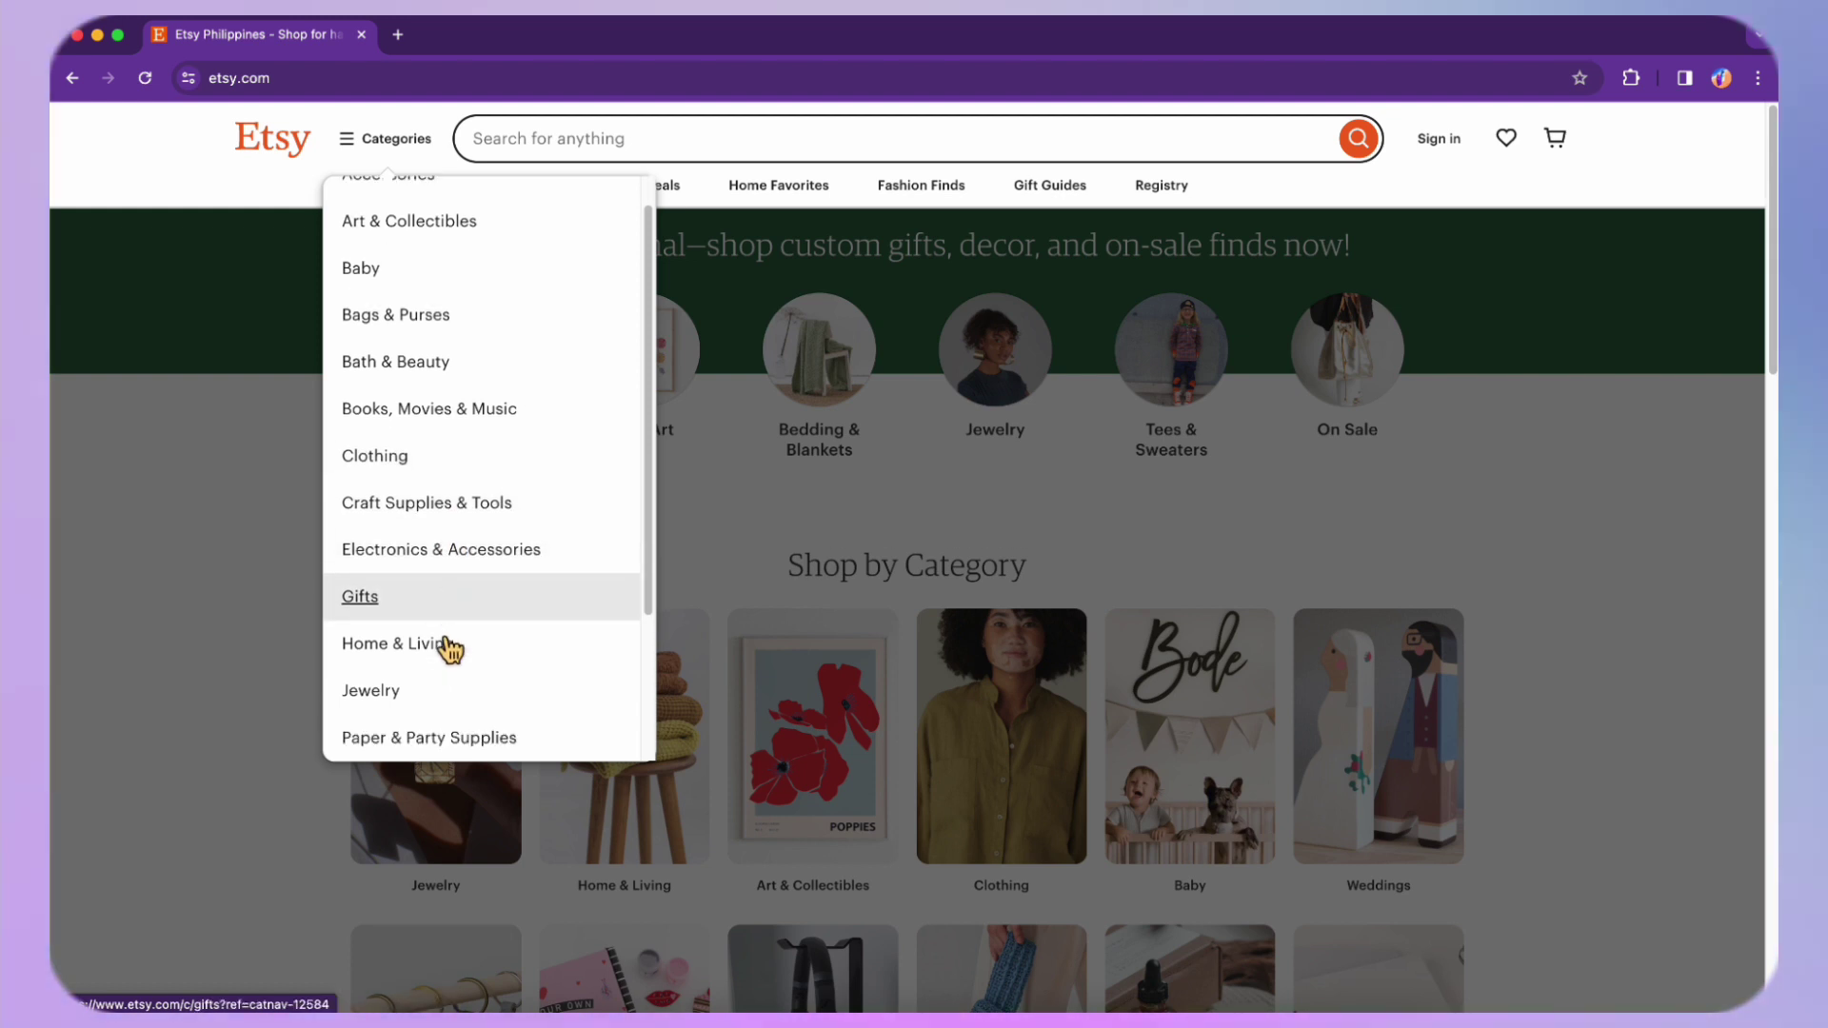
scroll(450, 647, down, 2)
scroll(449, 646, down, 3)
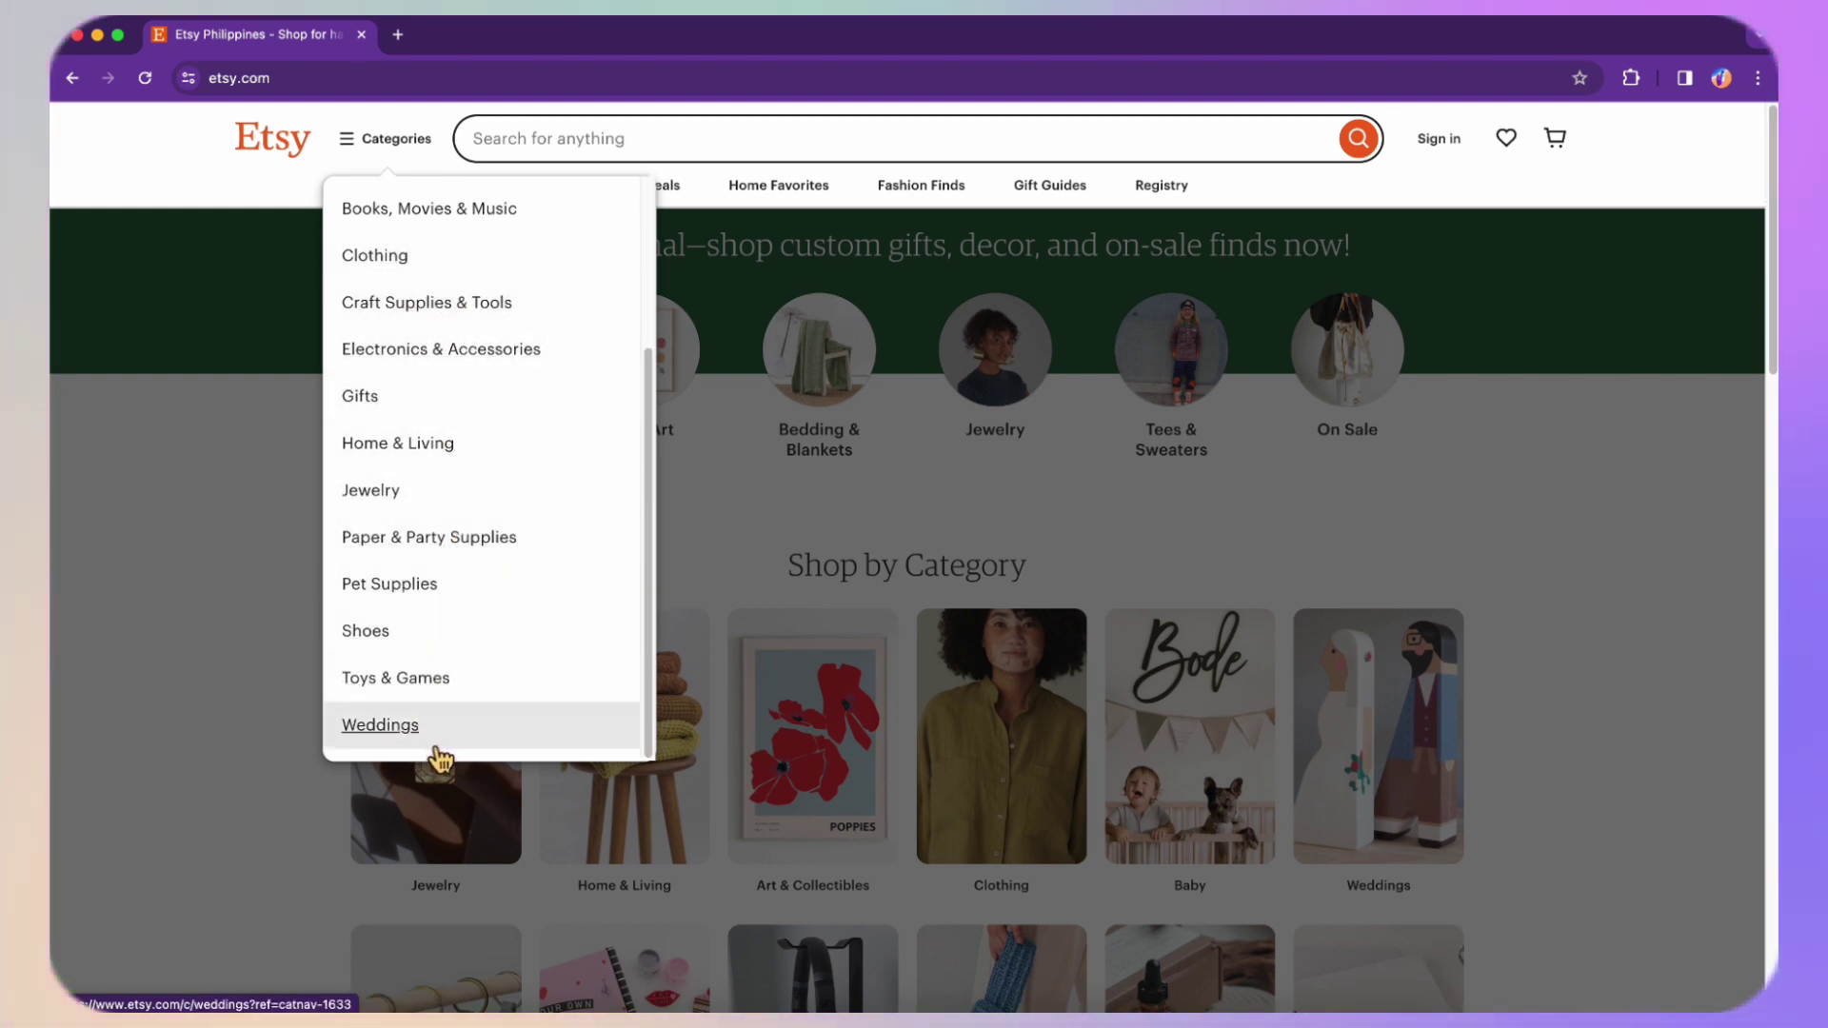
click(1051, 482)
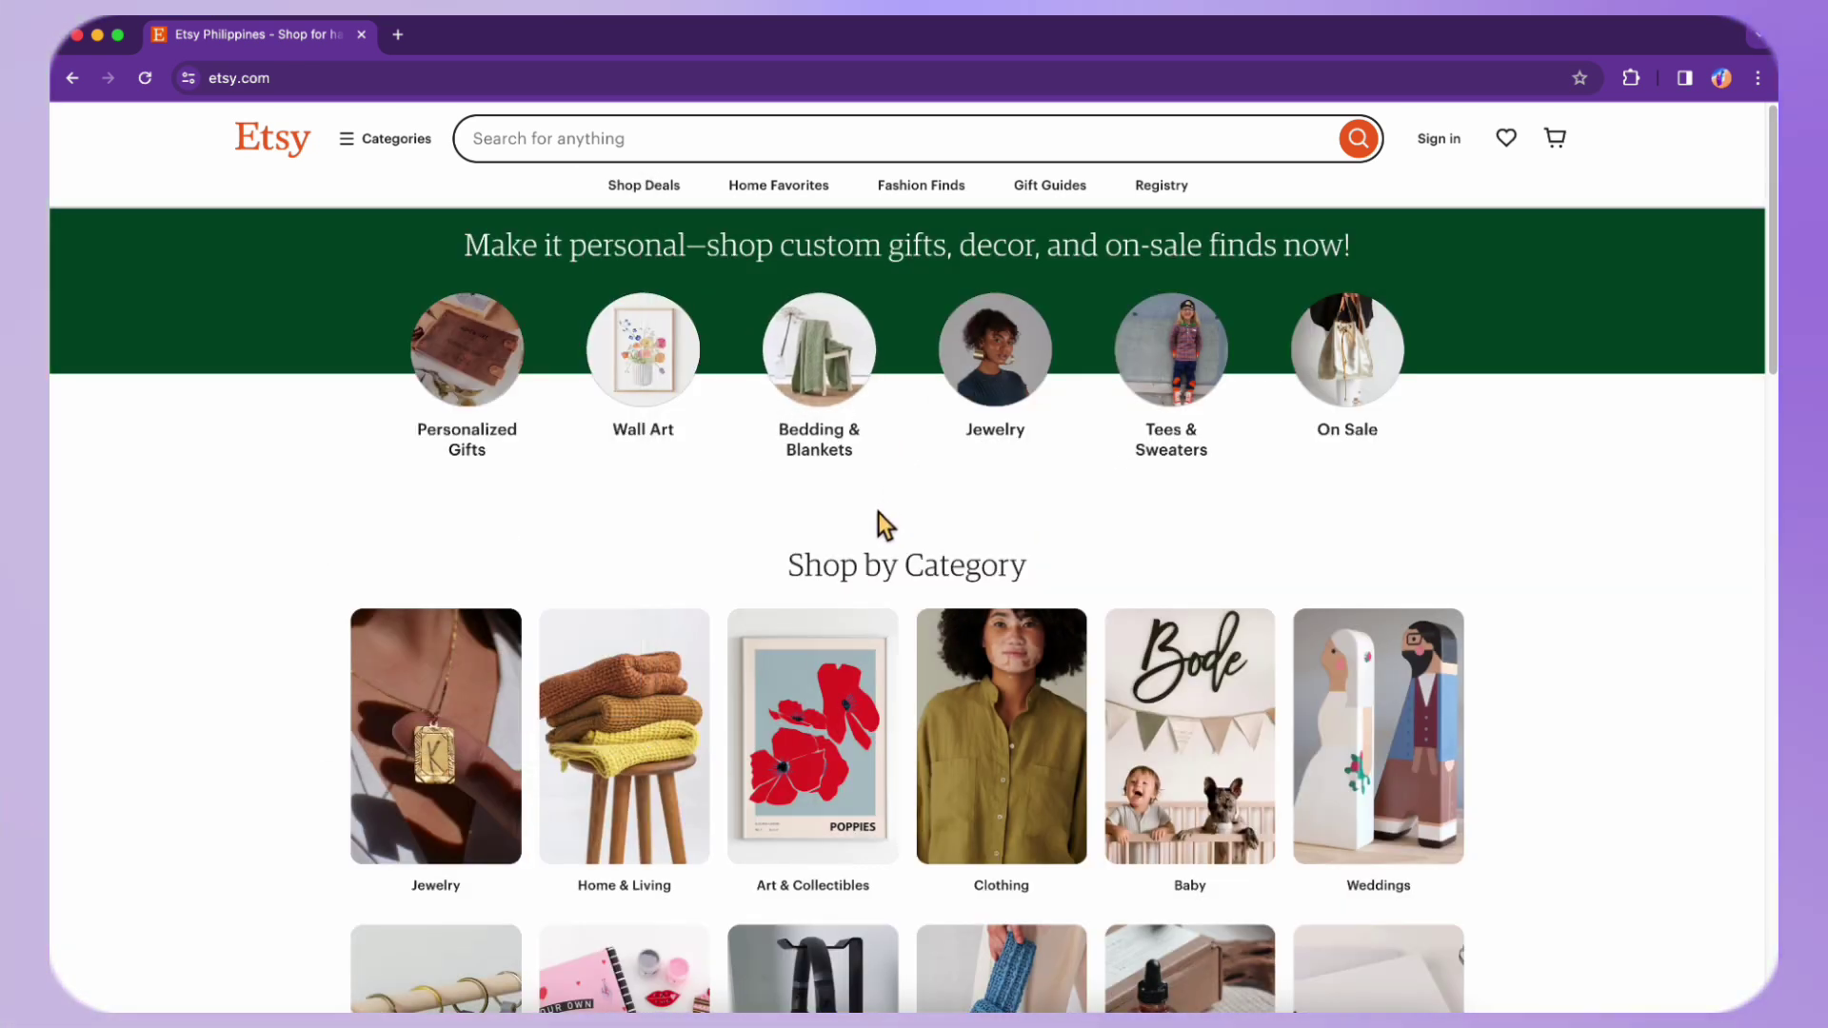
scroll(878, 512, down, 1)
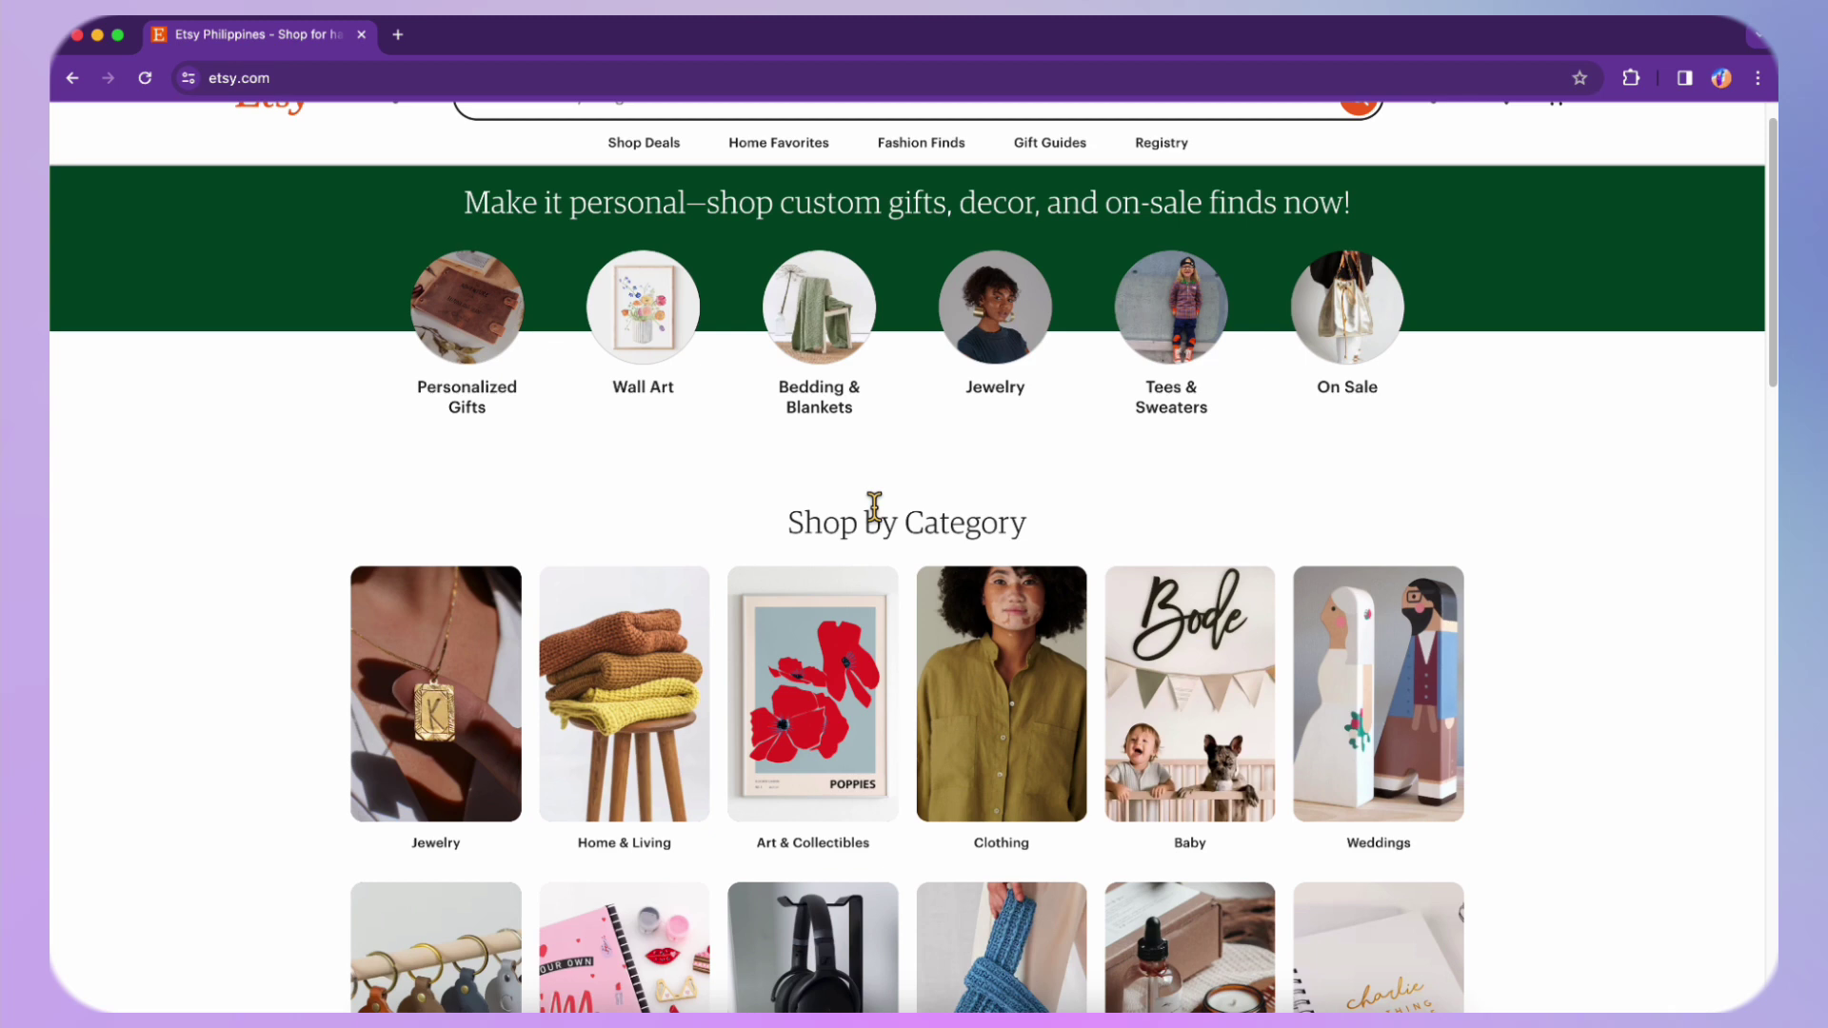
scroll(874, 507, up, 1)
scroll(876, 514, down, 4)
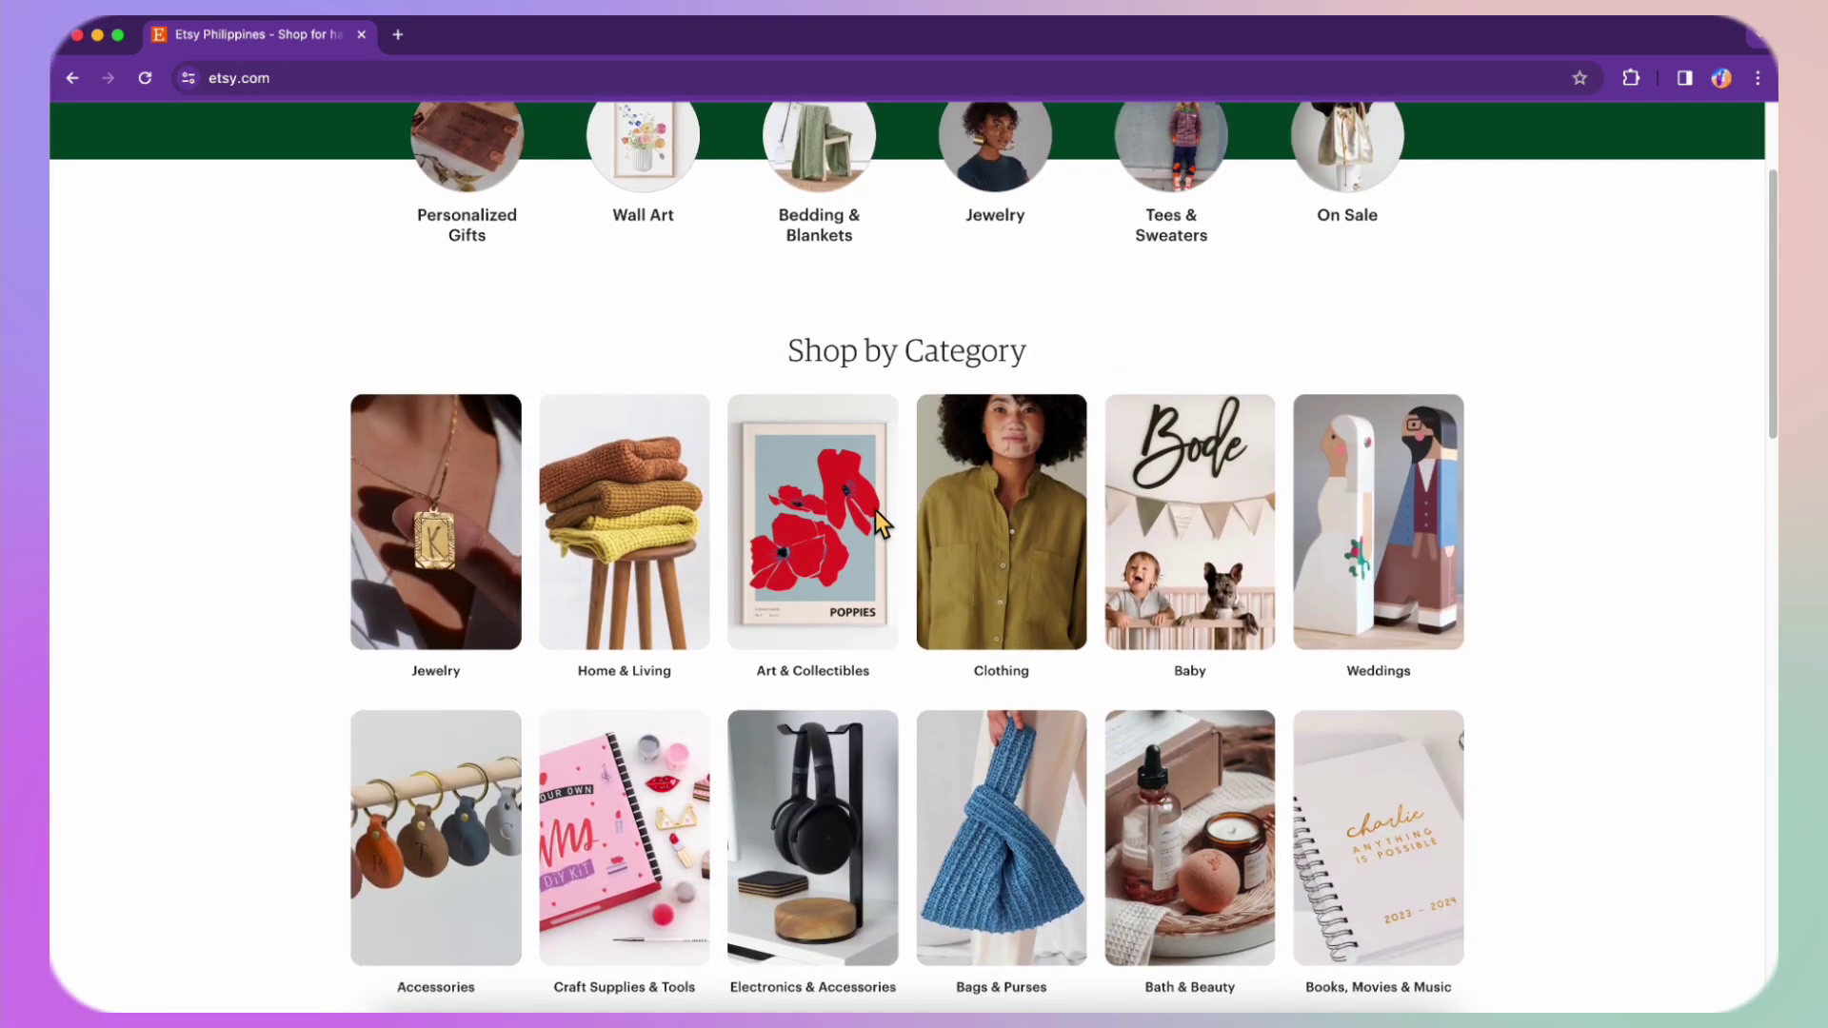
scroll(875, 514, up, 5)
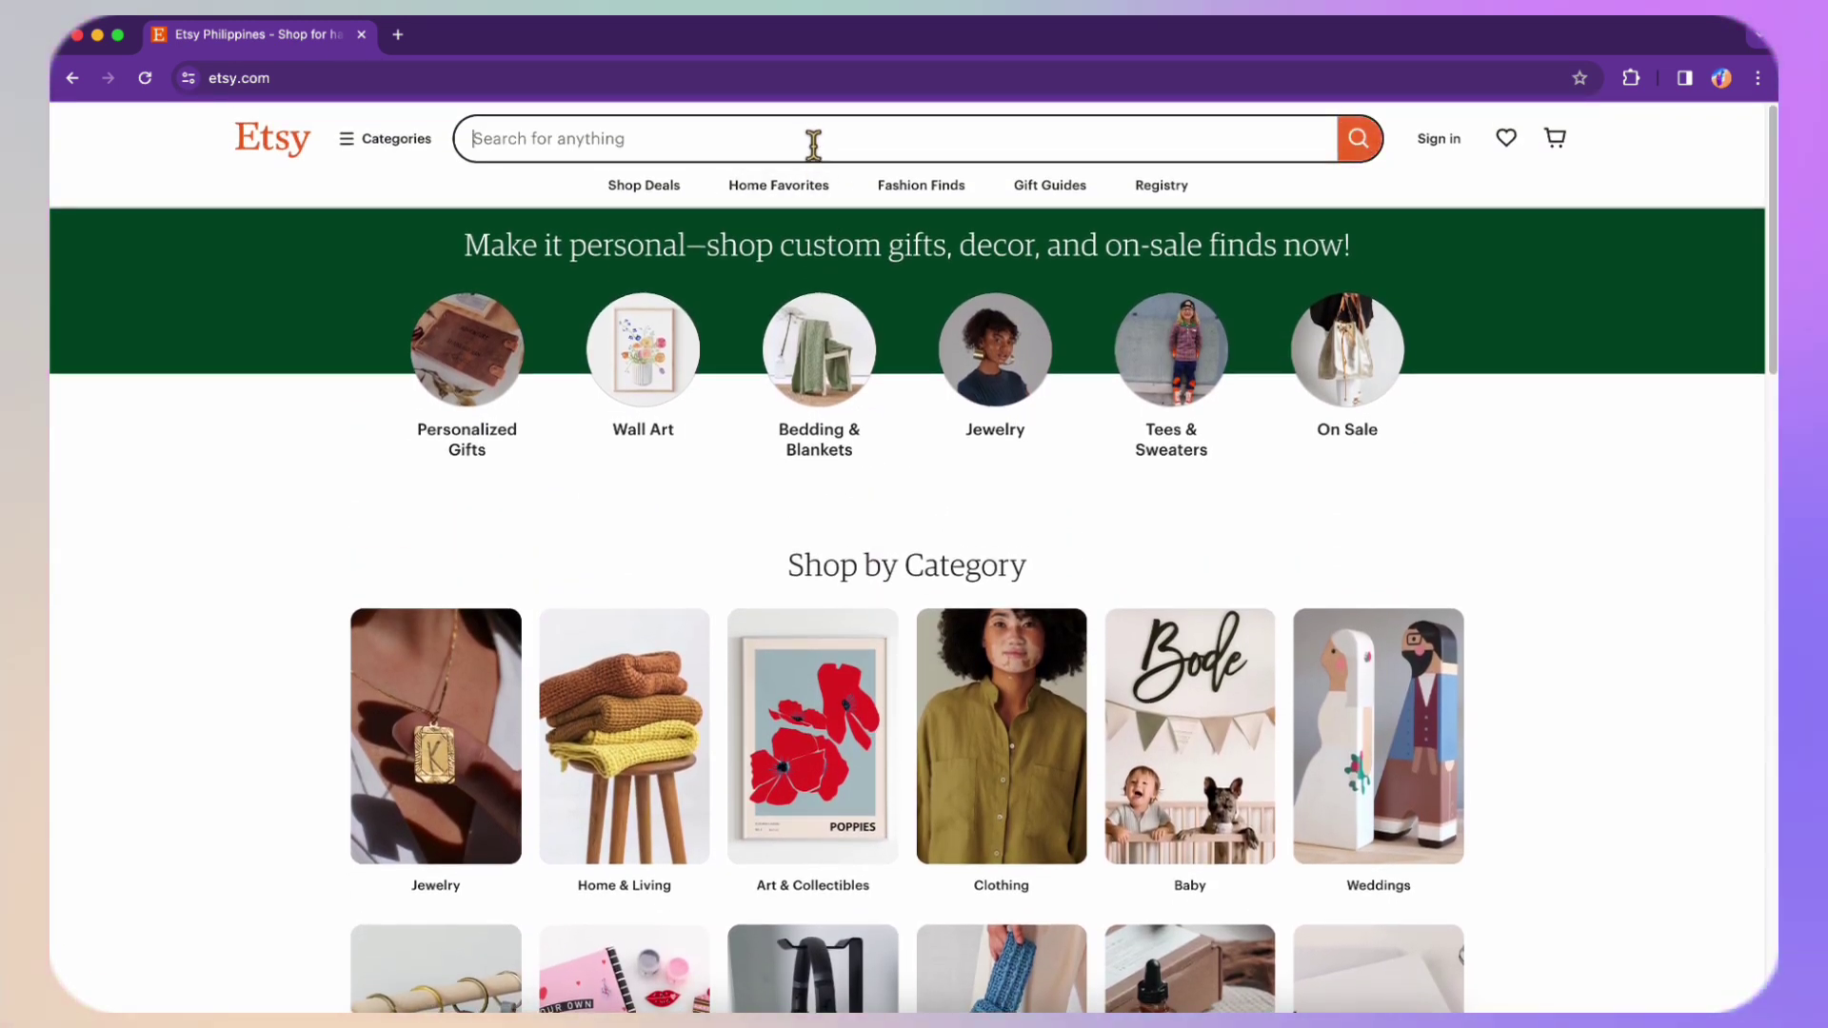
Search 'digital print' via the 'dig' suggestion and look through the results
text(digi)
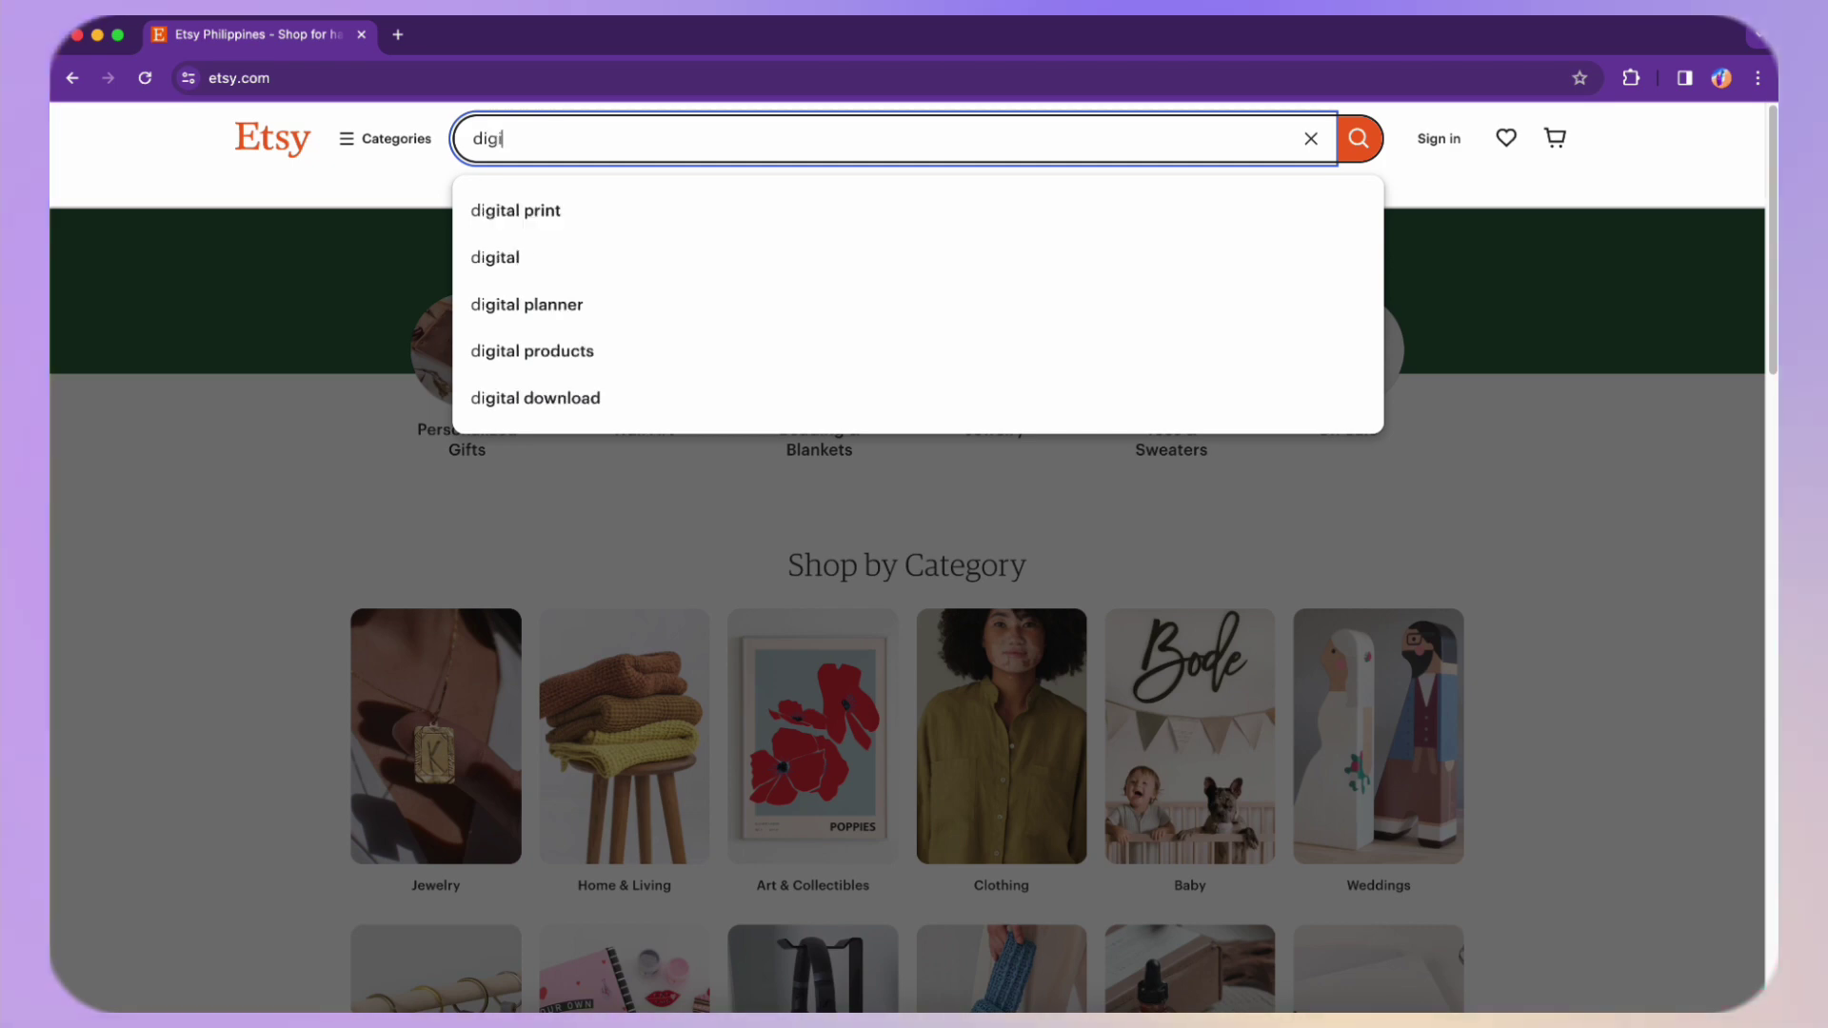
click(804, 225)
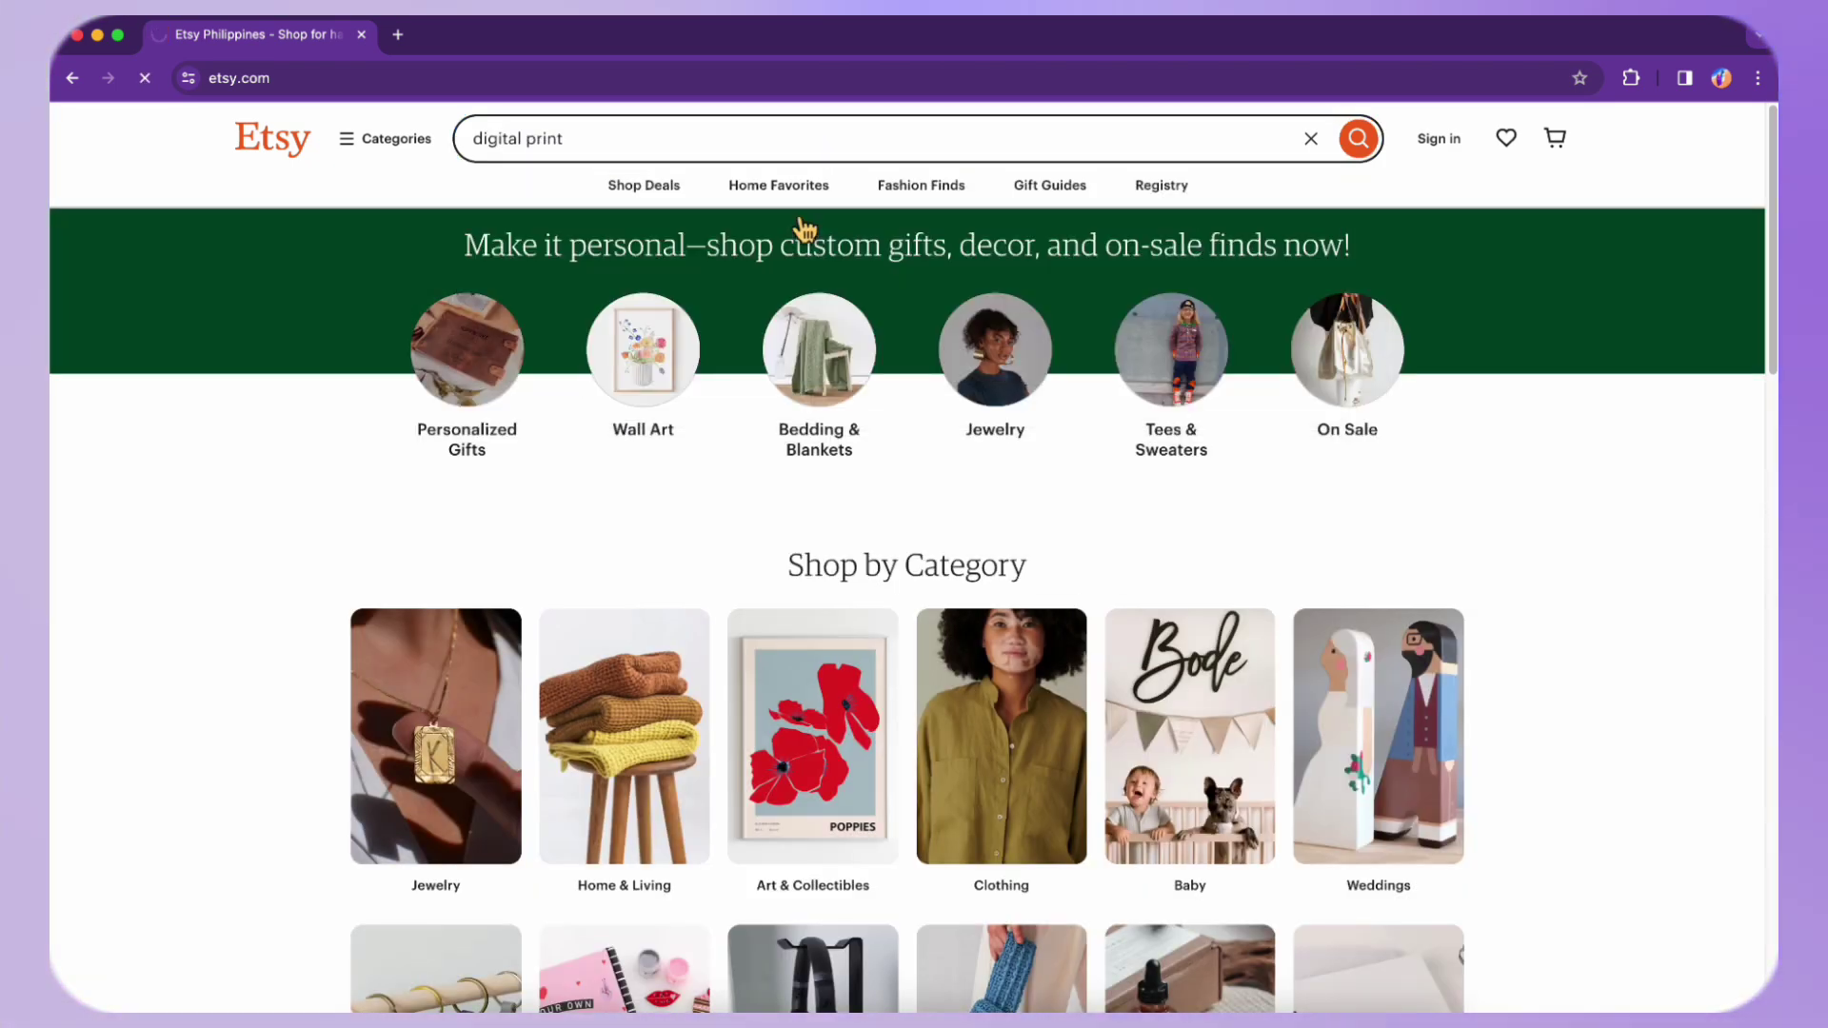
scroll(886, 633, down, 2)
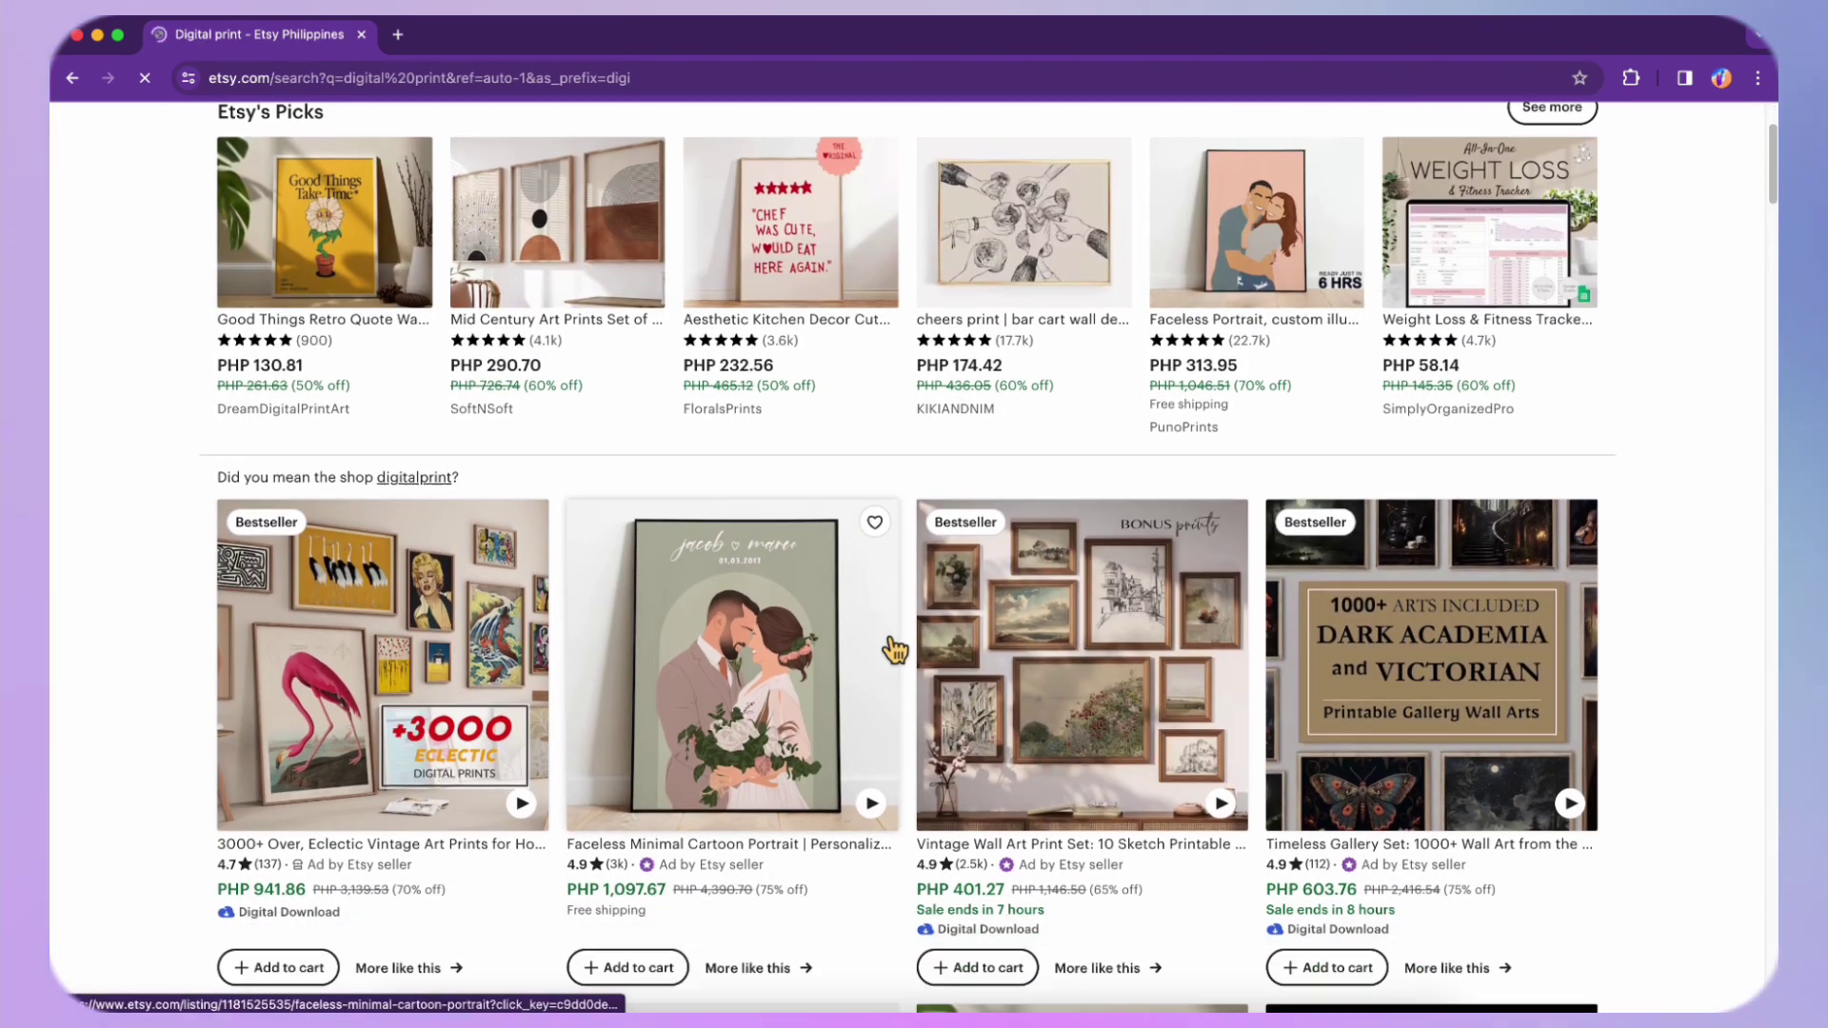
scroll(895, 650, down, 1)
scroll(895, 651, down, 1)
scroll(895, 650, down, 1)
scroll(895, 650, down, 1)
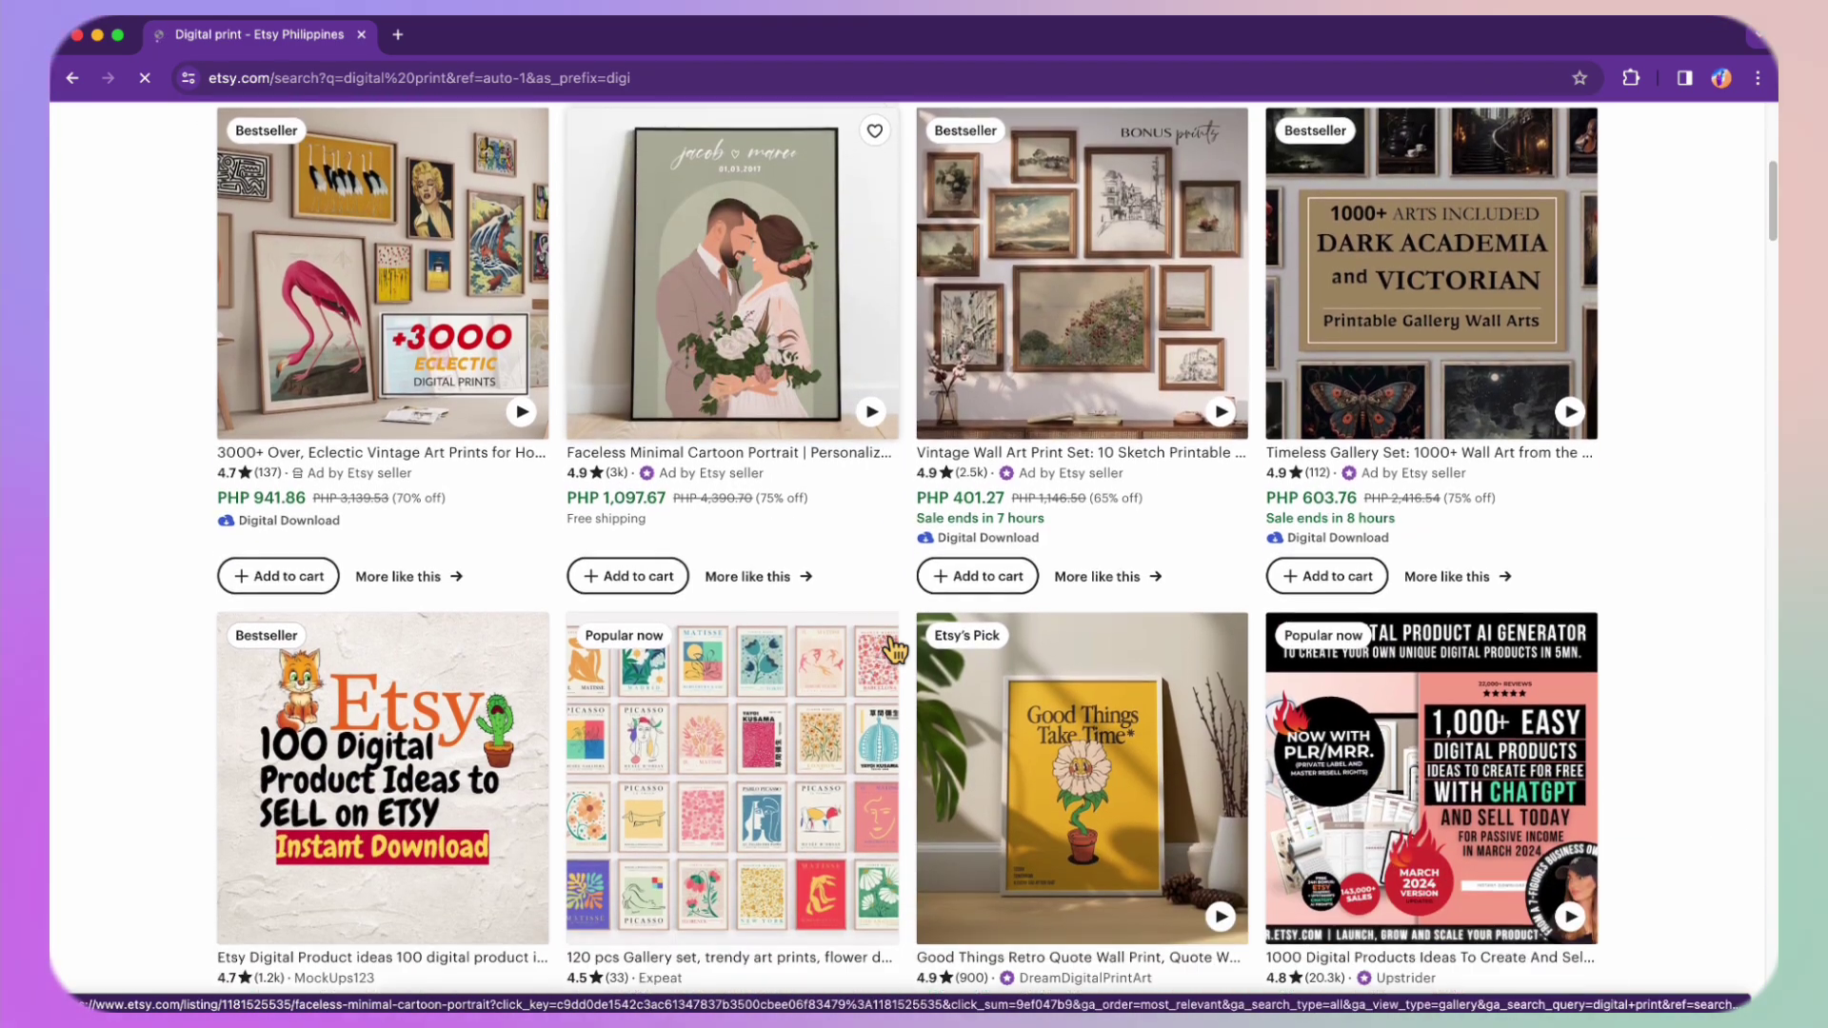
scroll(895, 651, down, 2)
scroll(895, 650, down, 1)
scroll(895, 651, down, 2)
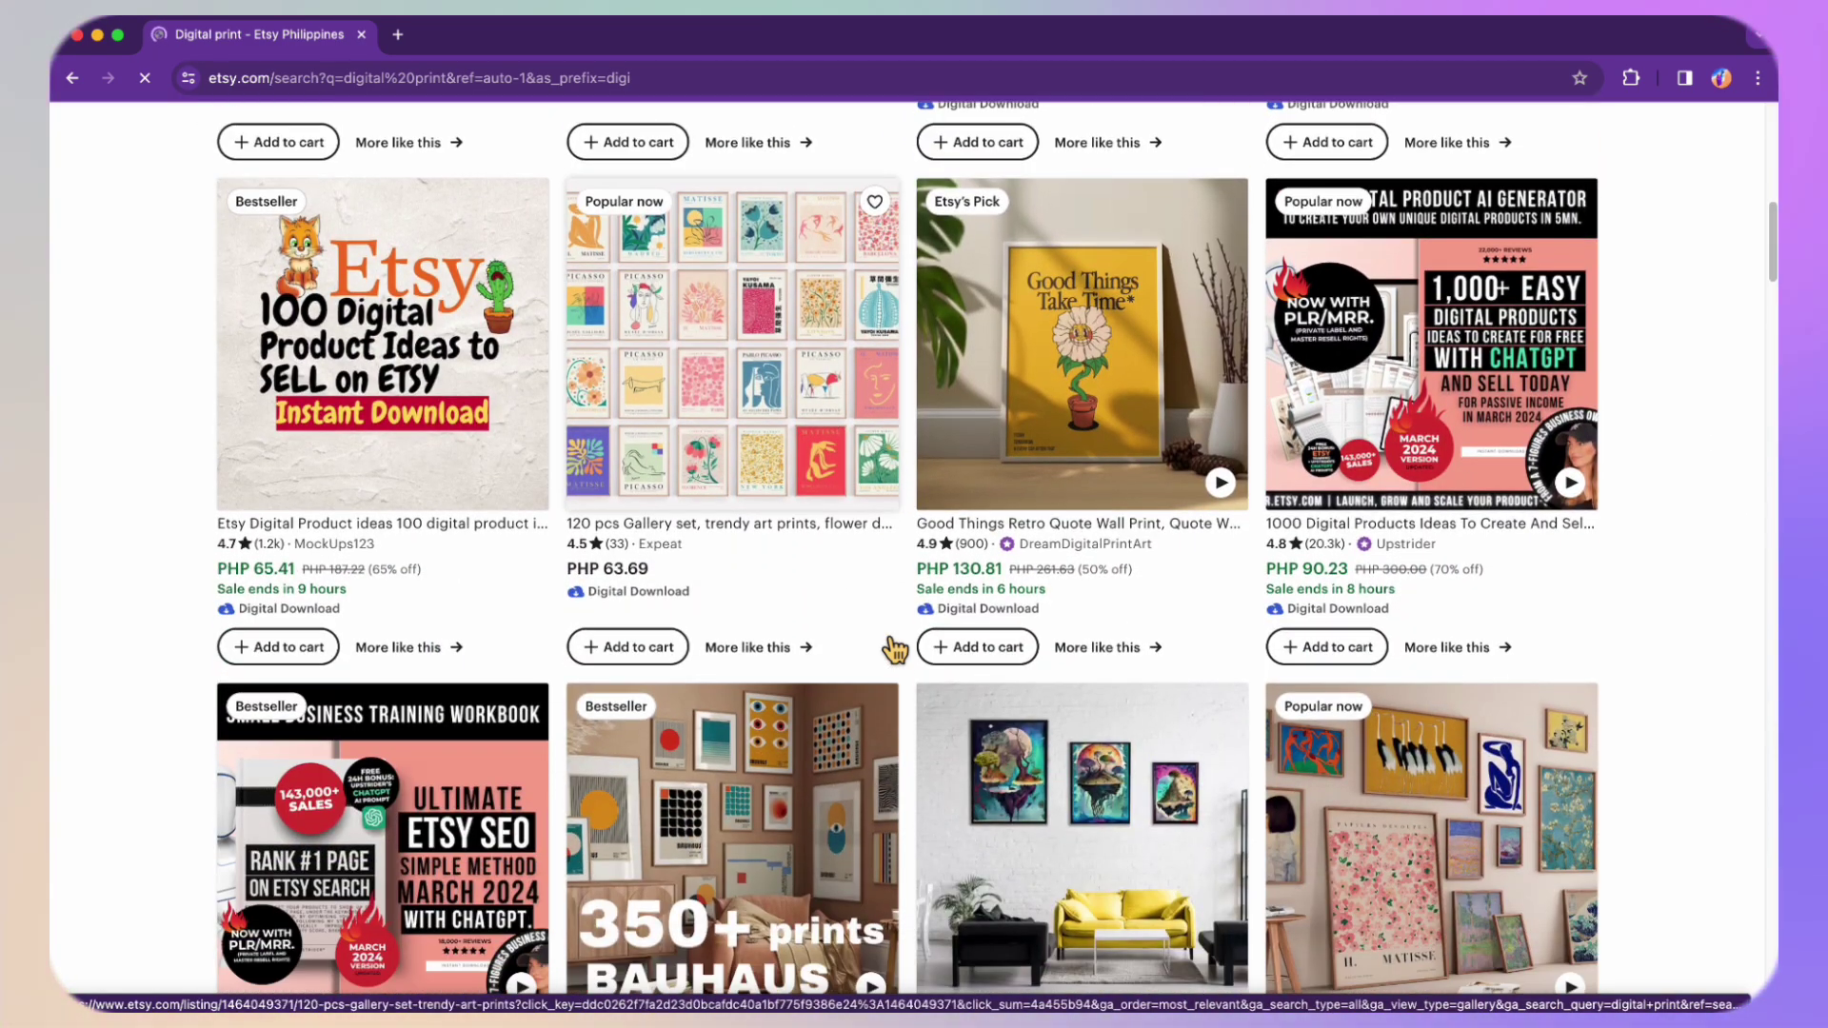
scroll(895, 650, down, 1)
scroll(894, 650, down, 2)
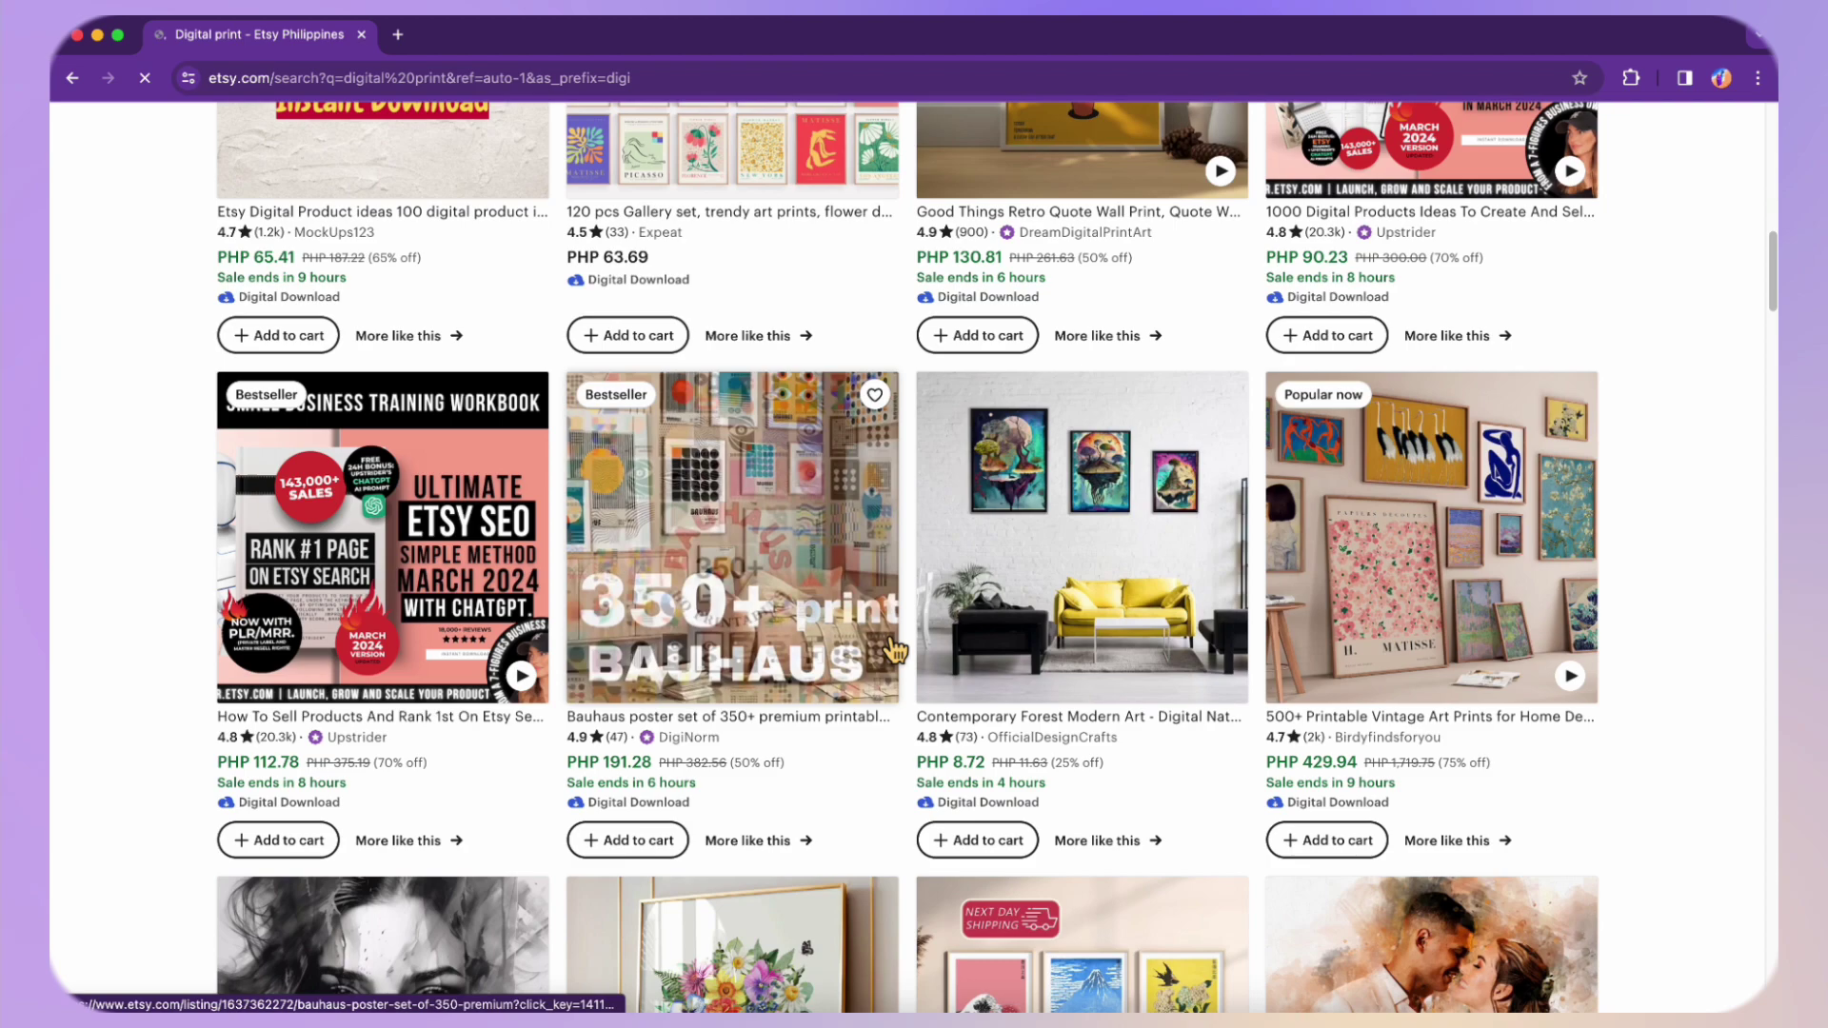
scroll(895, 651, up, 5)
scroll(895, 651, up, 6)
scroll(895, 651, up, 3)
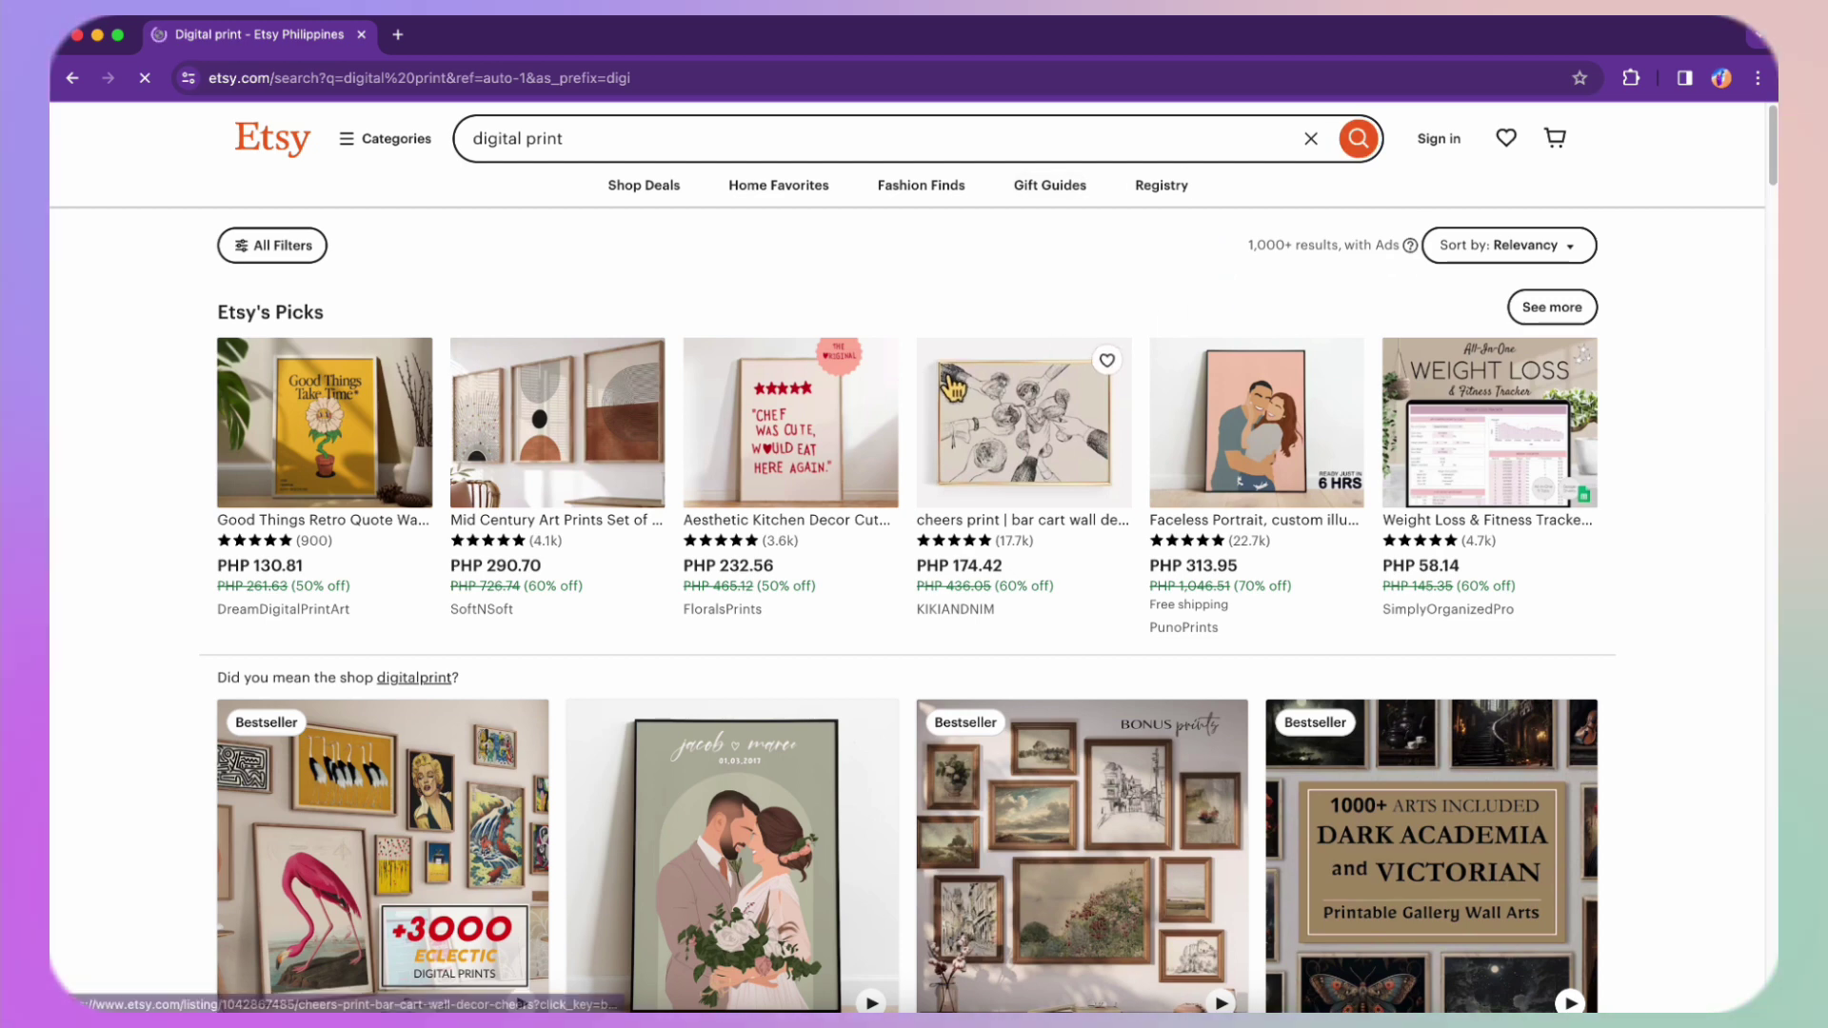
mouse_move(731, 854)
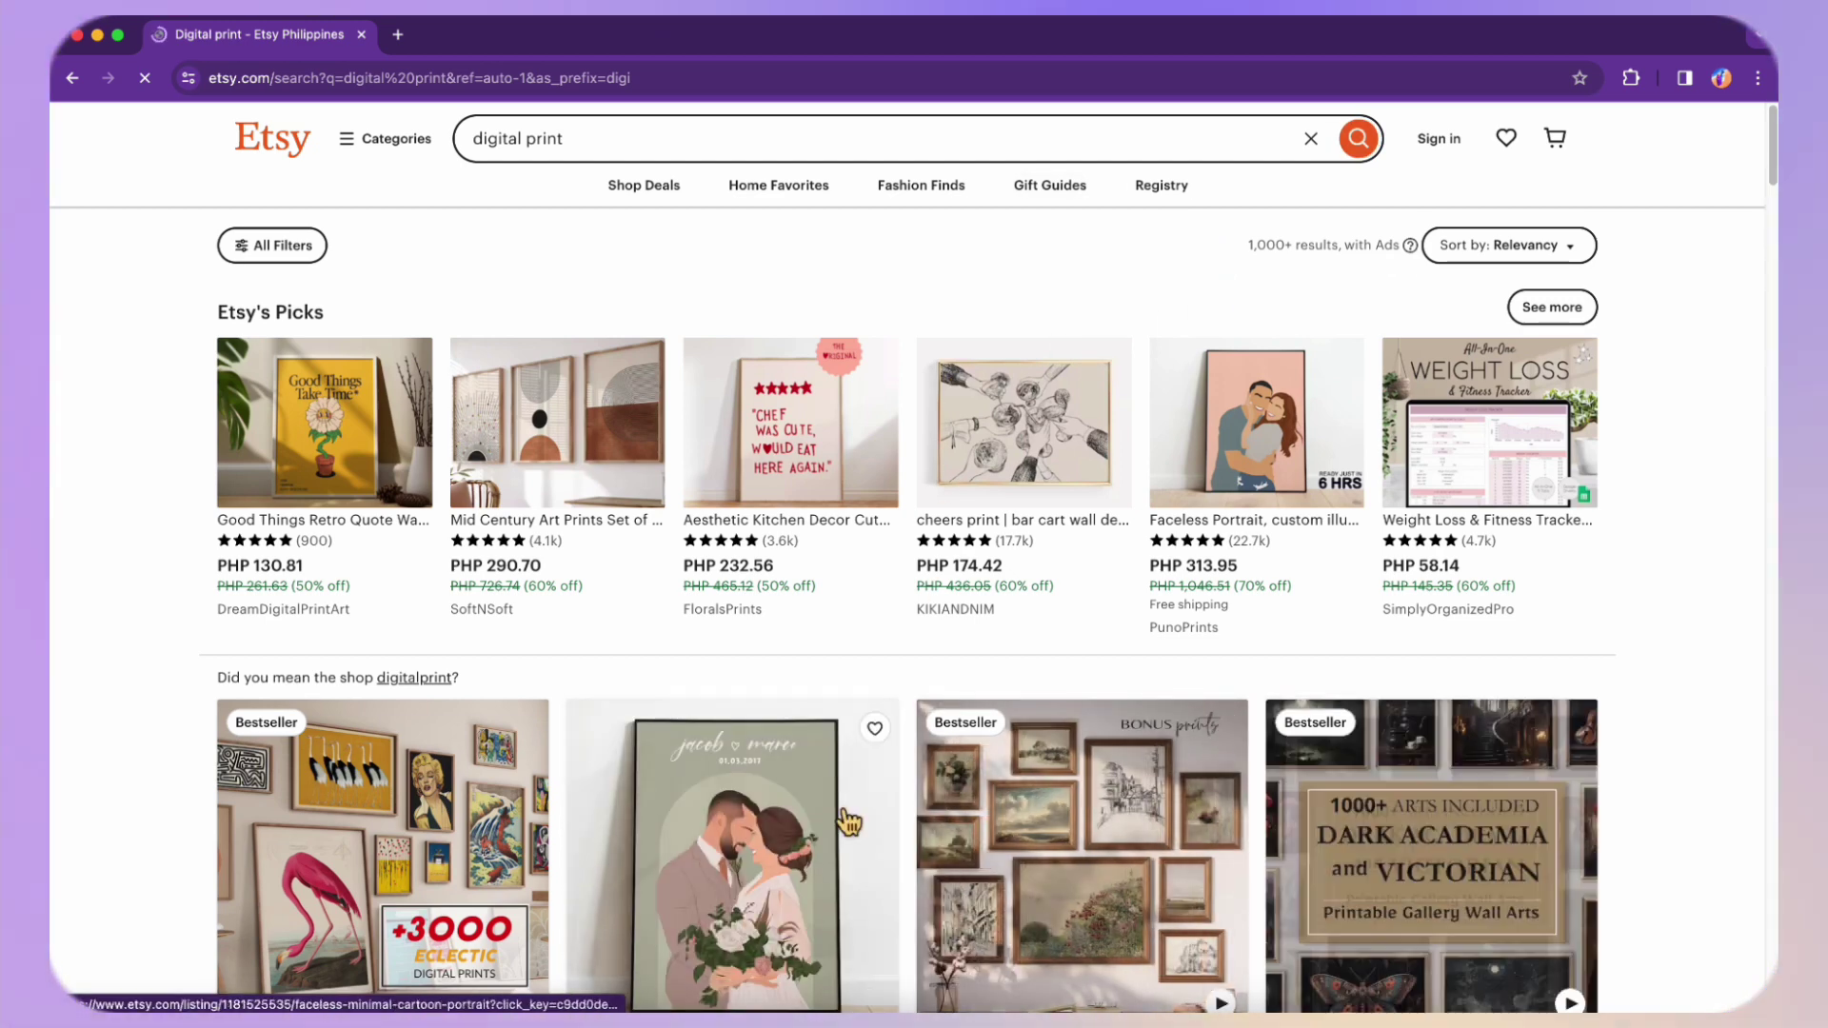
scroll(809, 805, down, 2)
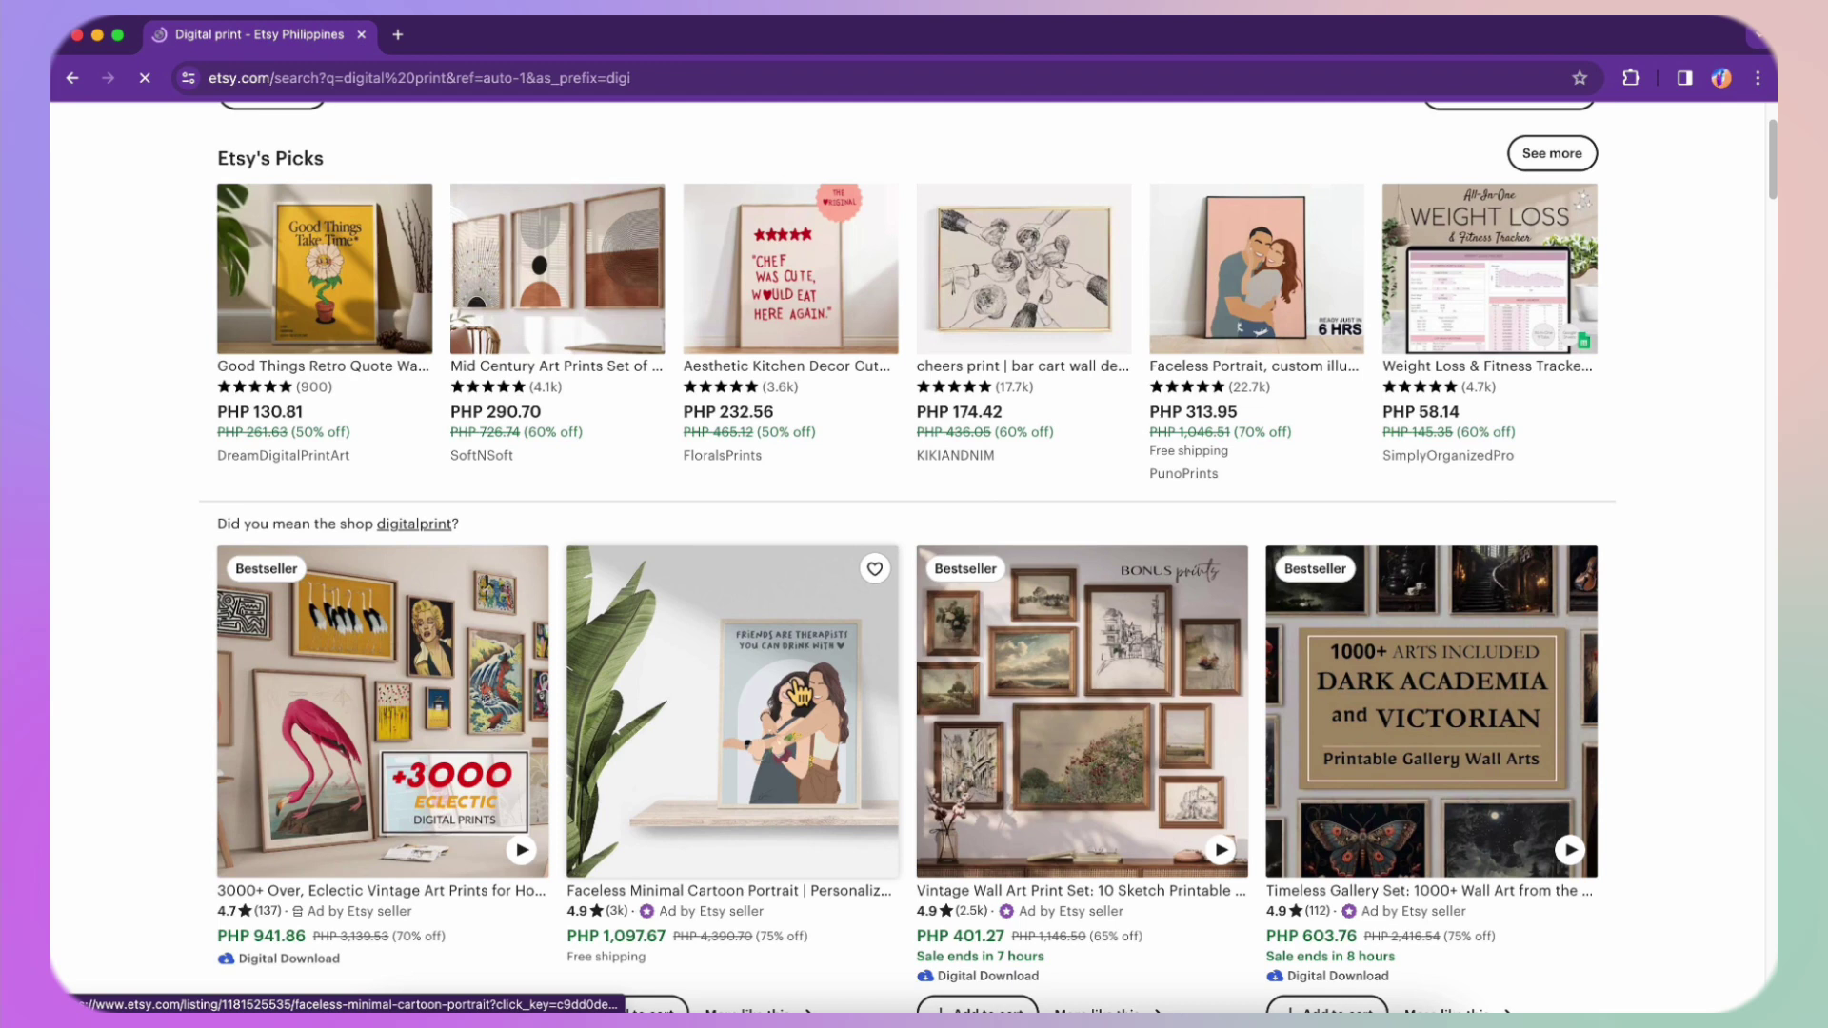
scroll(948, 284, up, 2)
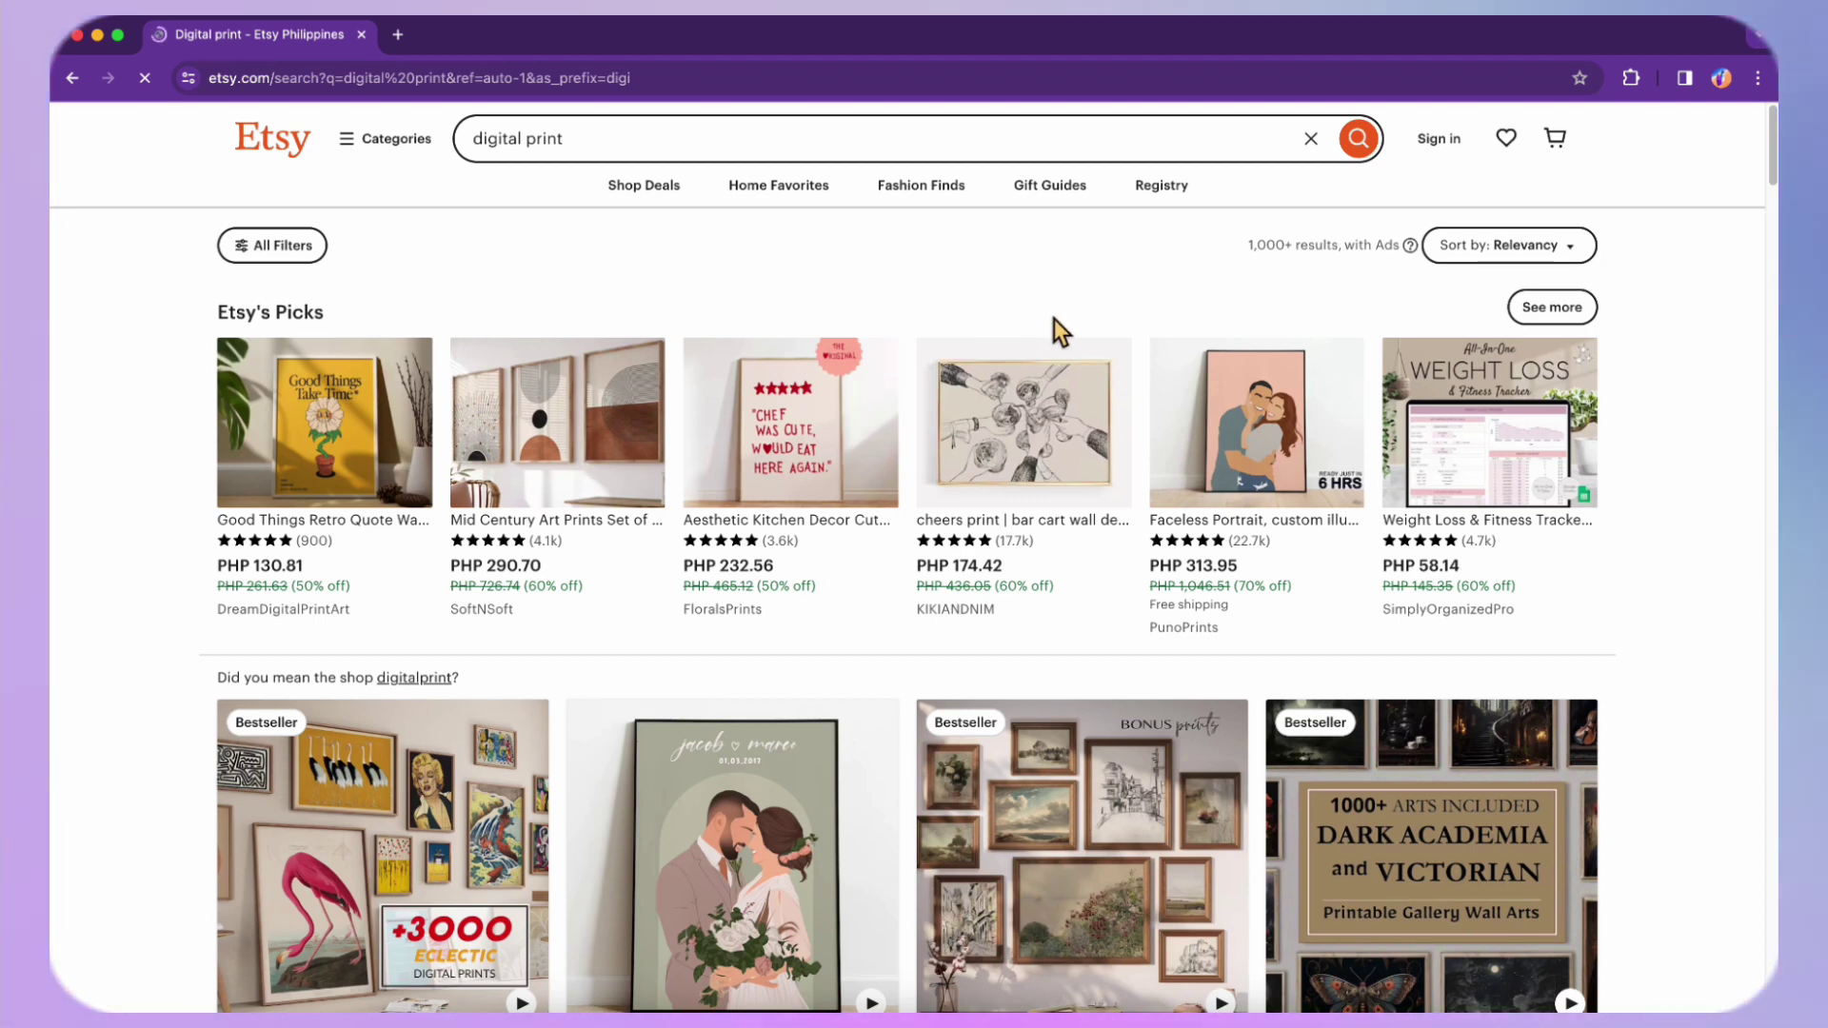
Sign in to Etsy with a Google account and check the account menu
click(1451, 145)
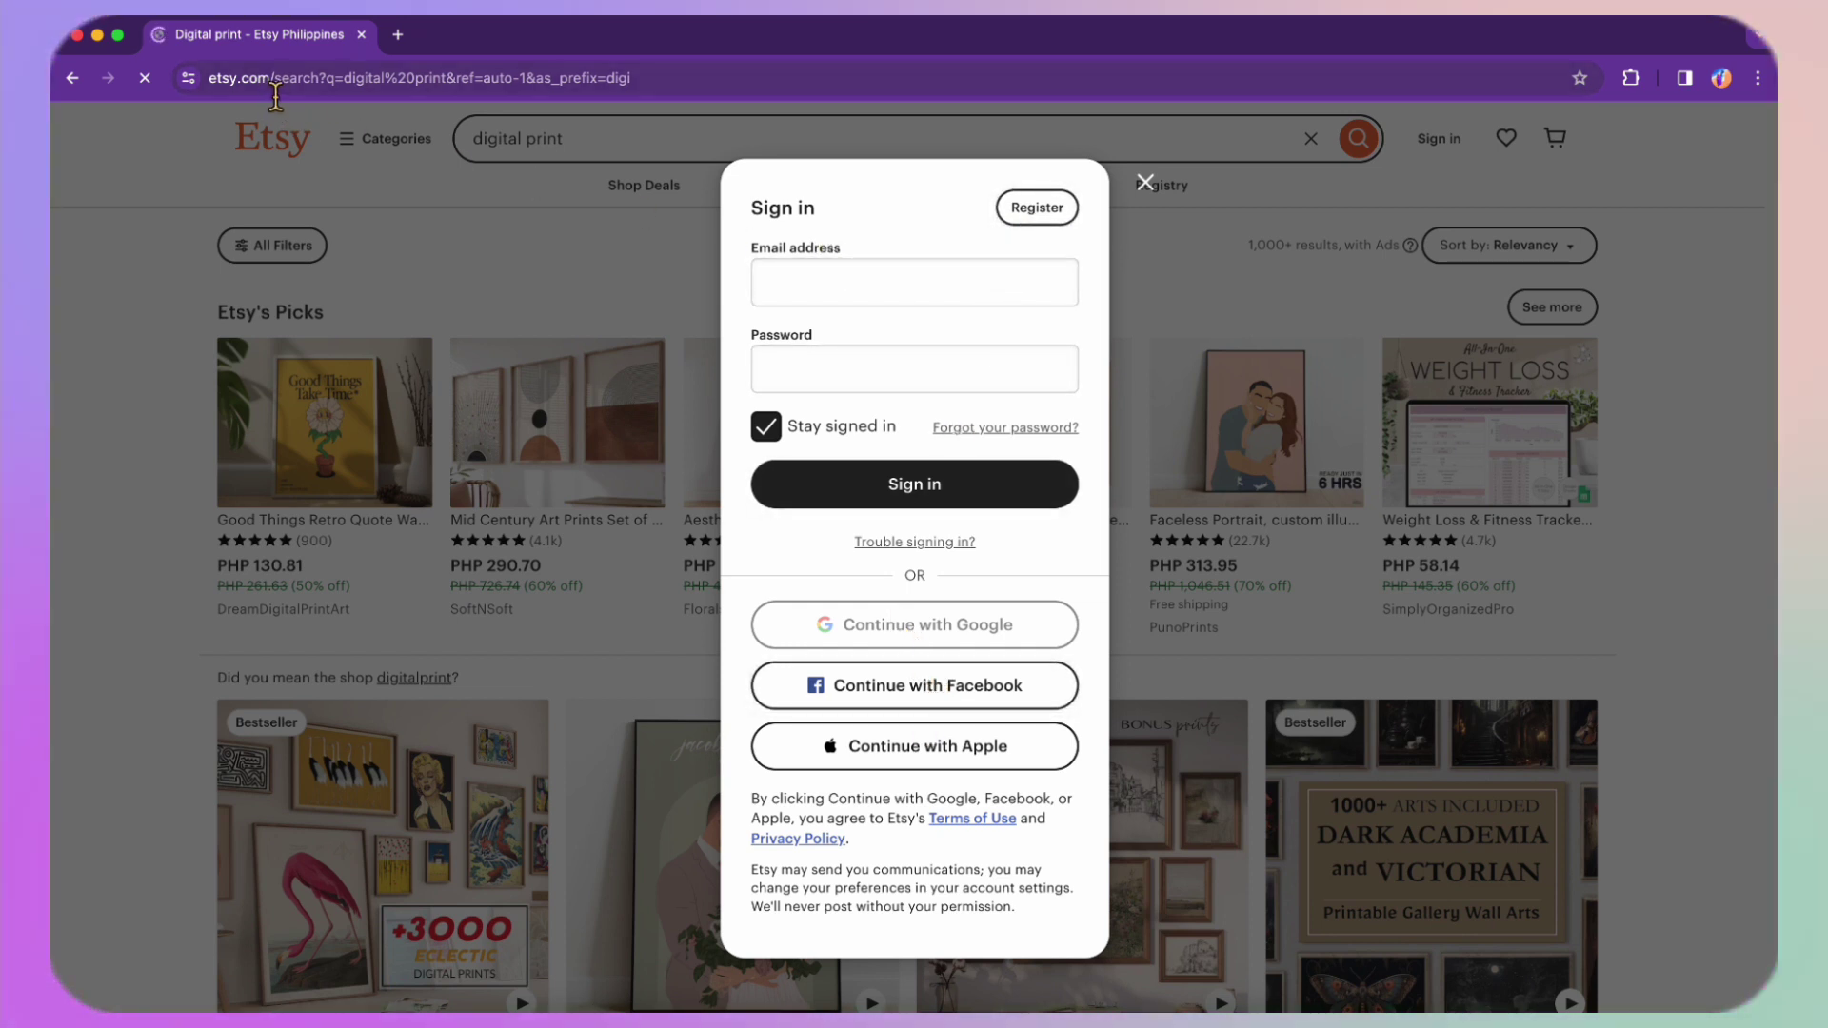
click(979, 636)
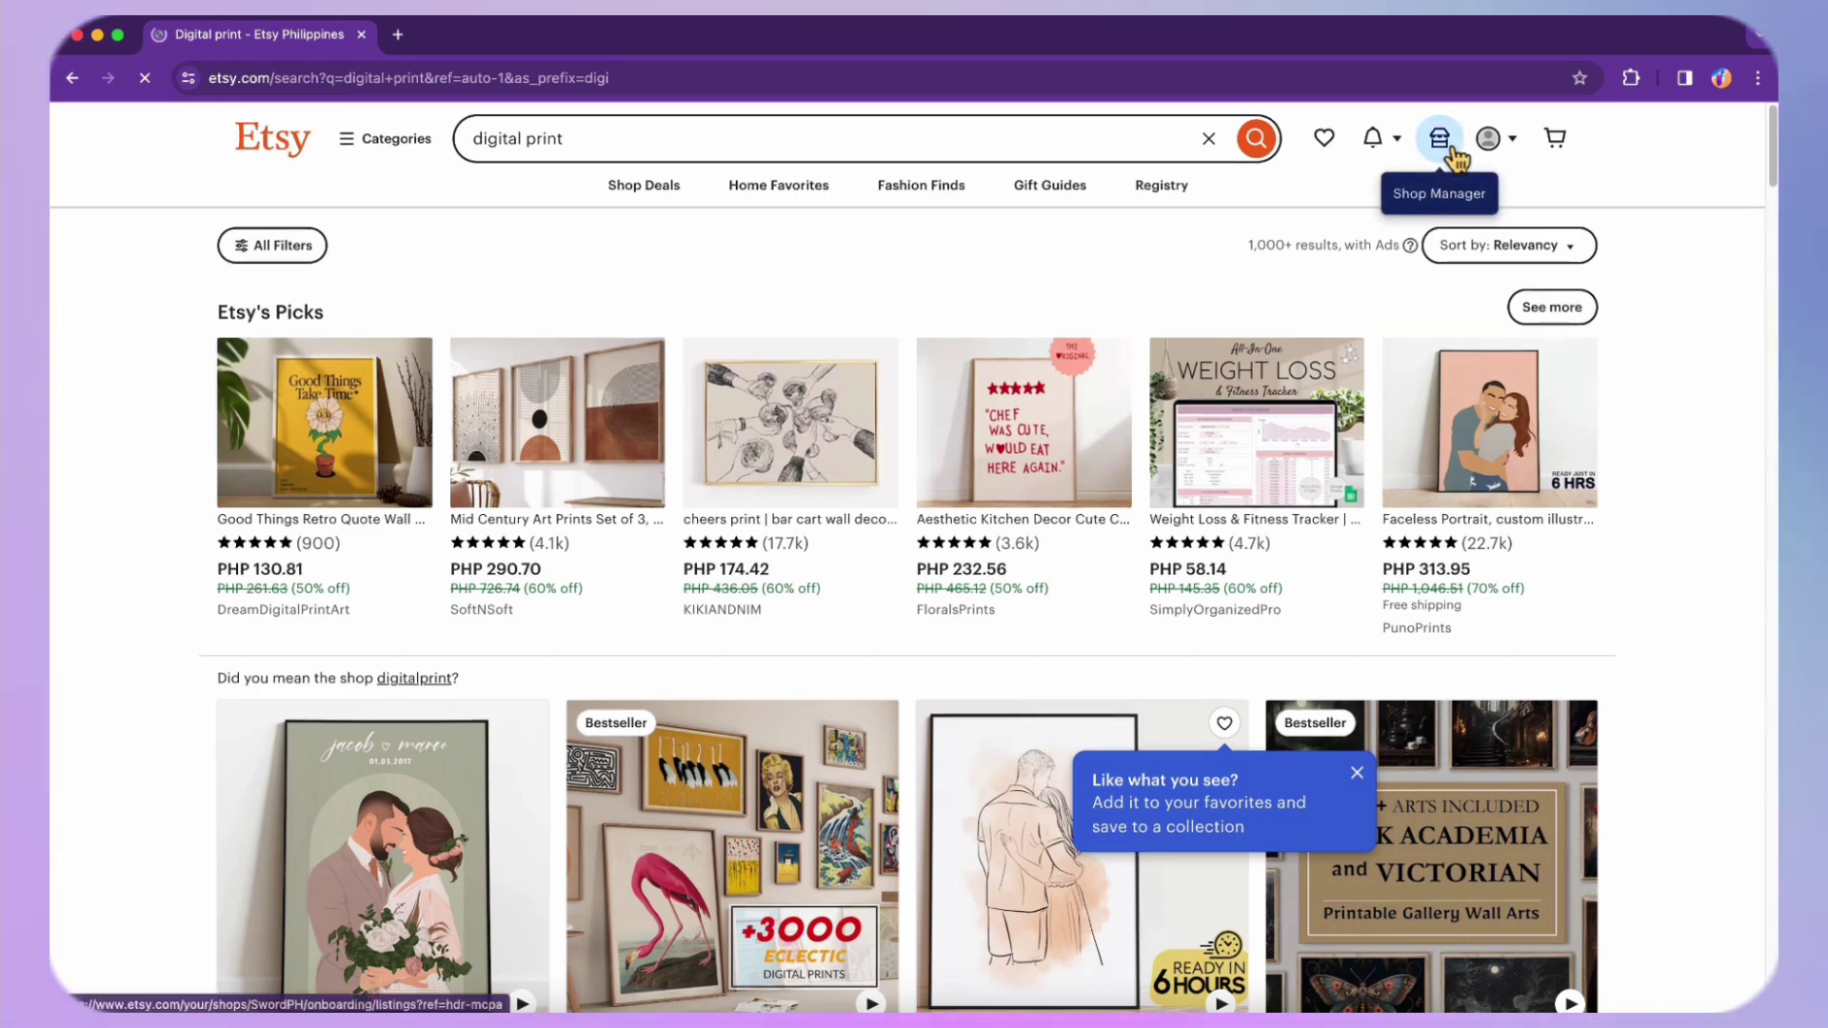
click(1516, 145)
click(1515, 145)
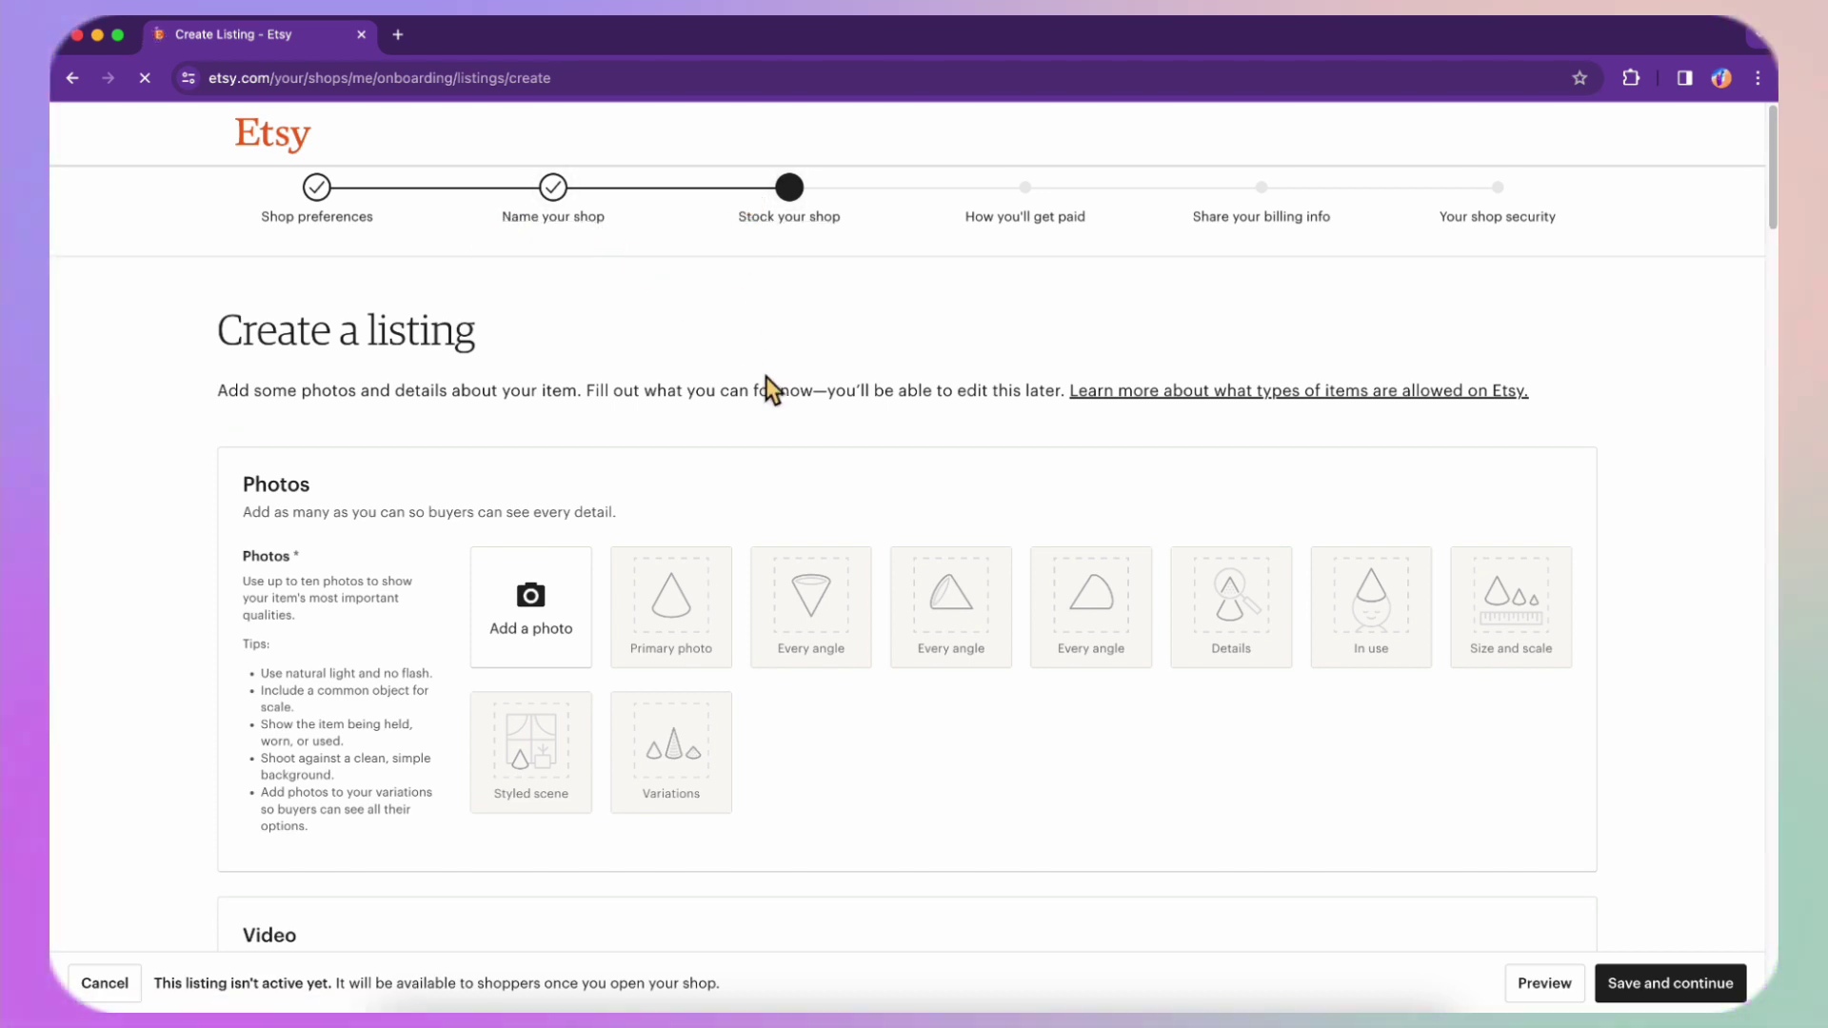
scroll(767, 377, down, 2)
scroll(768, 377, down, 2)
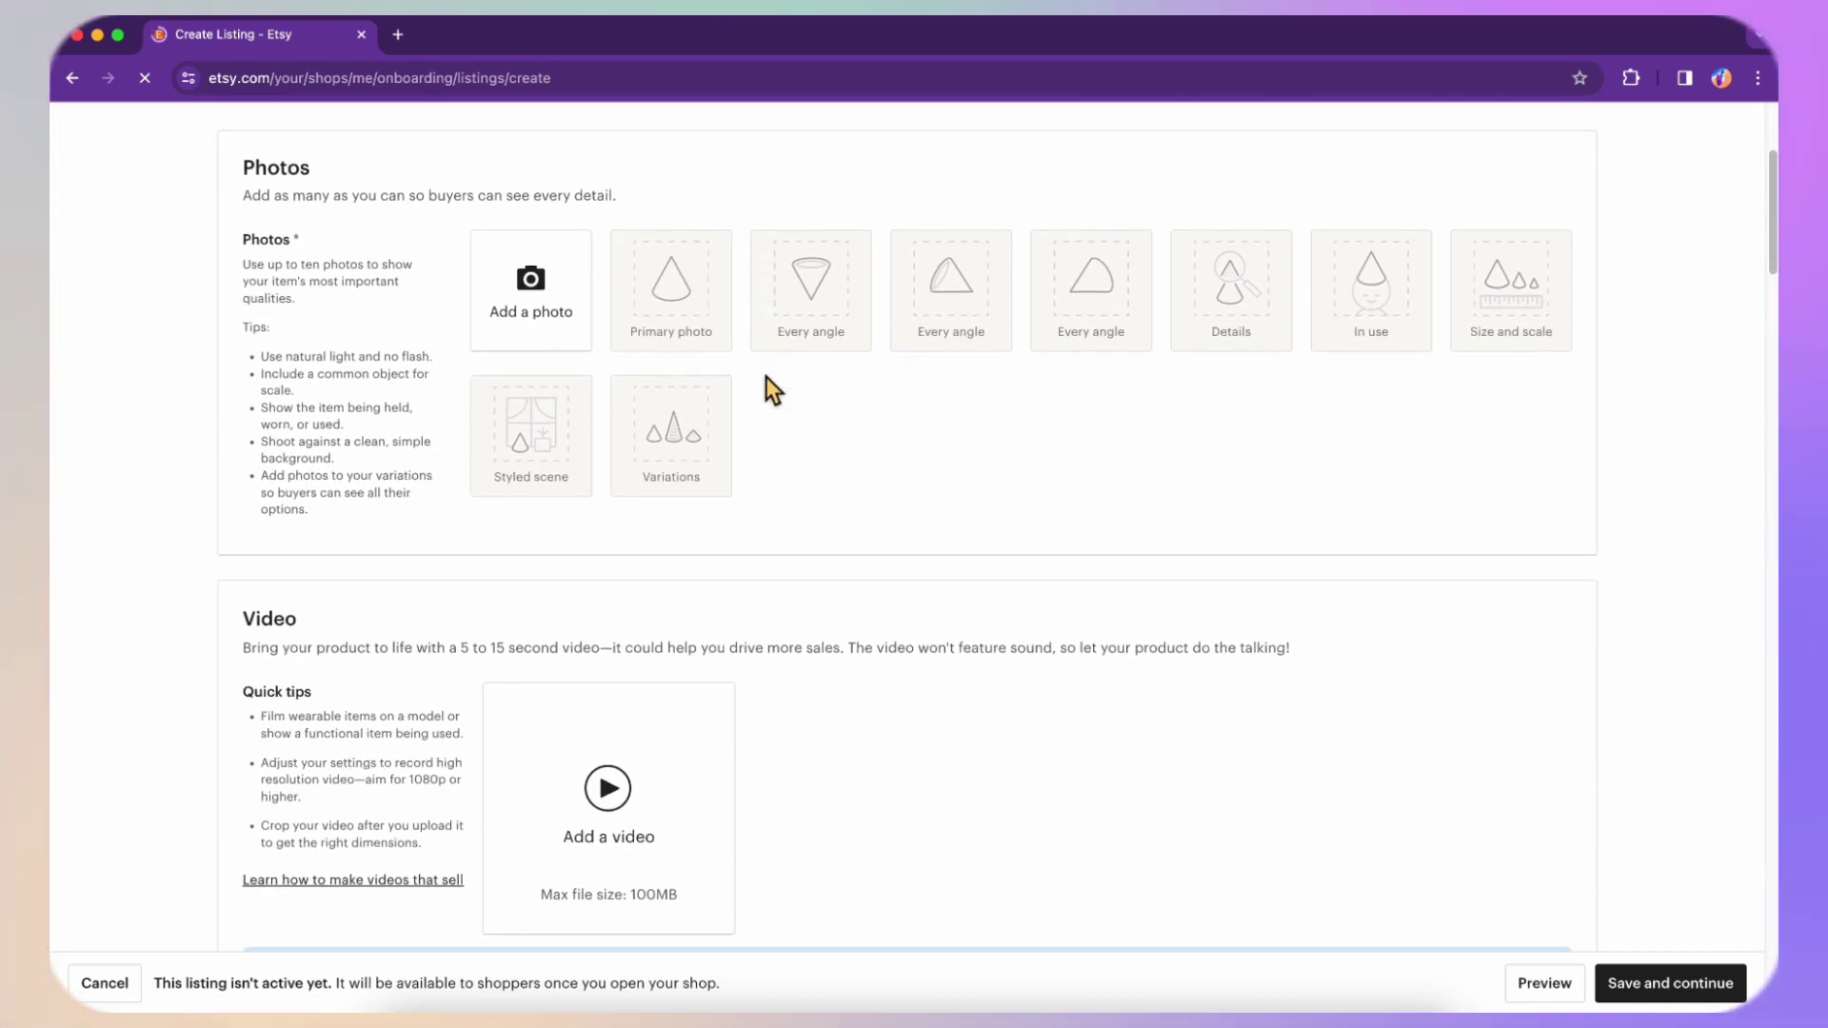
scroll(768, 377, up, 3)
scroll(767, 377, down, 2)
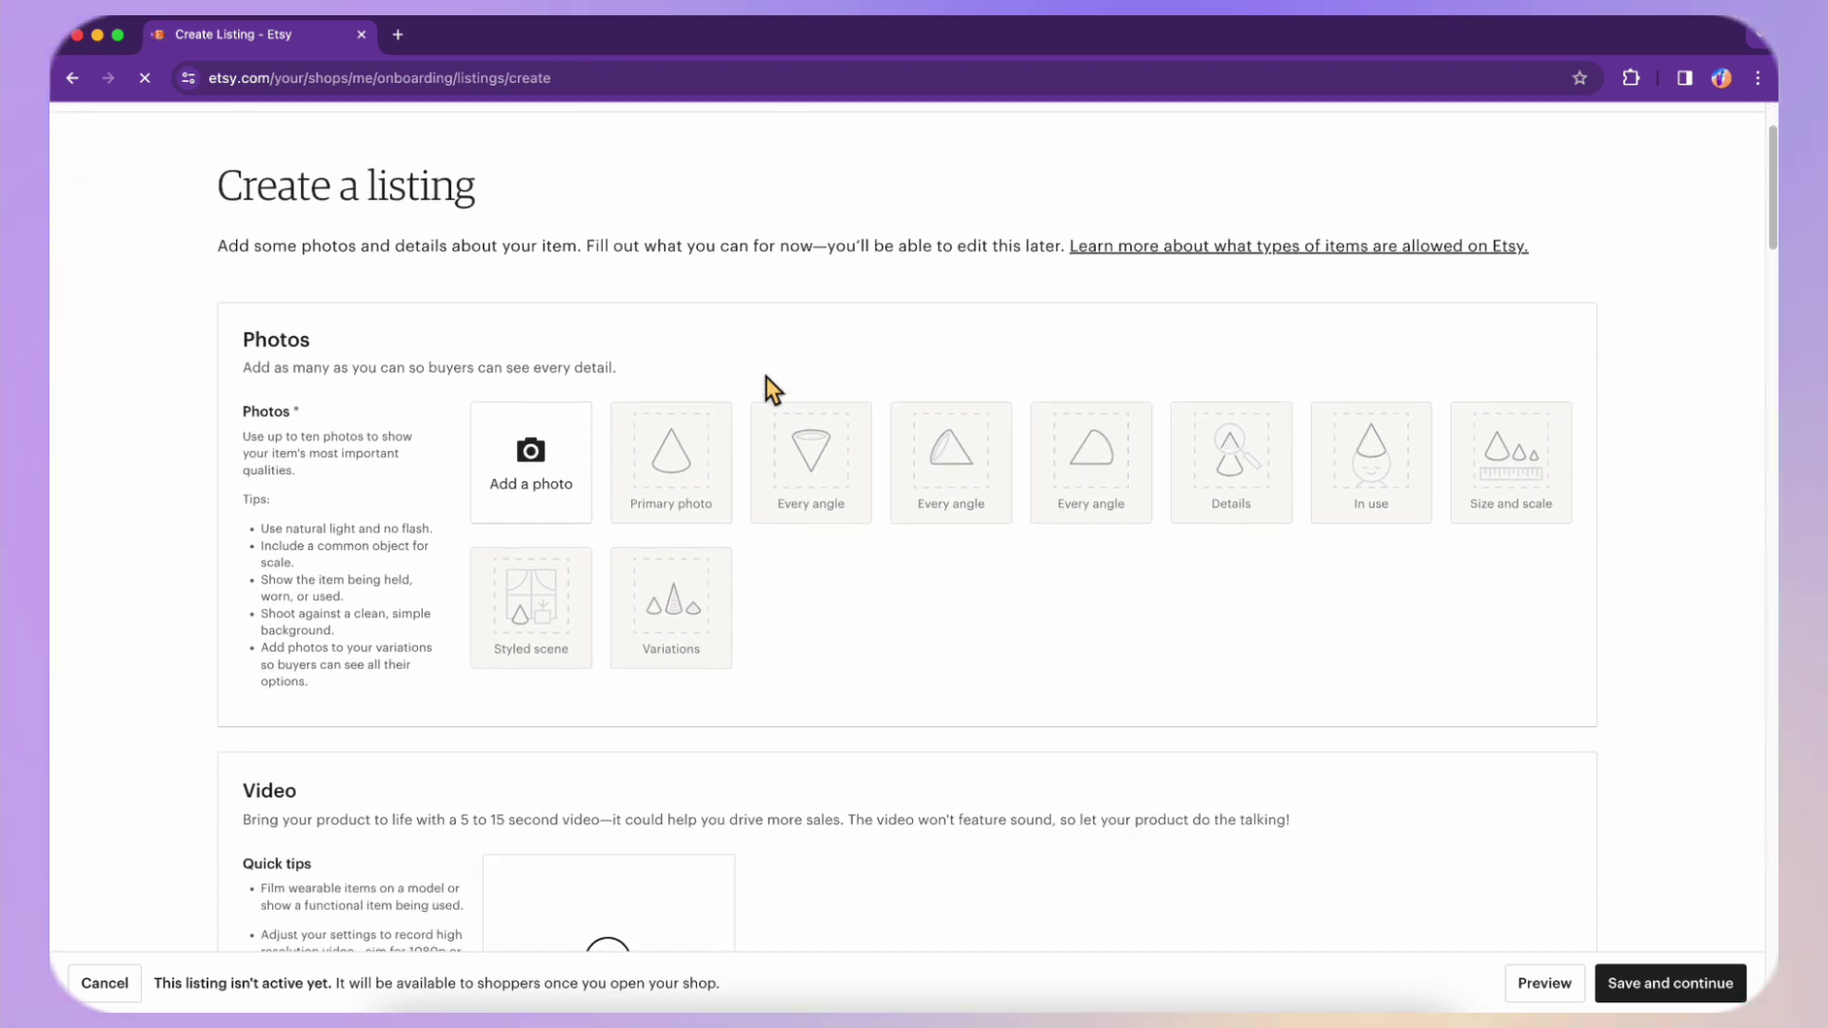
scroll(767, 377, down, 2)
scroll(768, 377, down, 5)
scroll(767, 377, down, 3)
scroll(767, 377, down, 4)
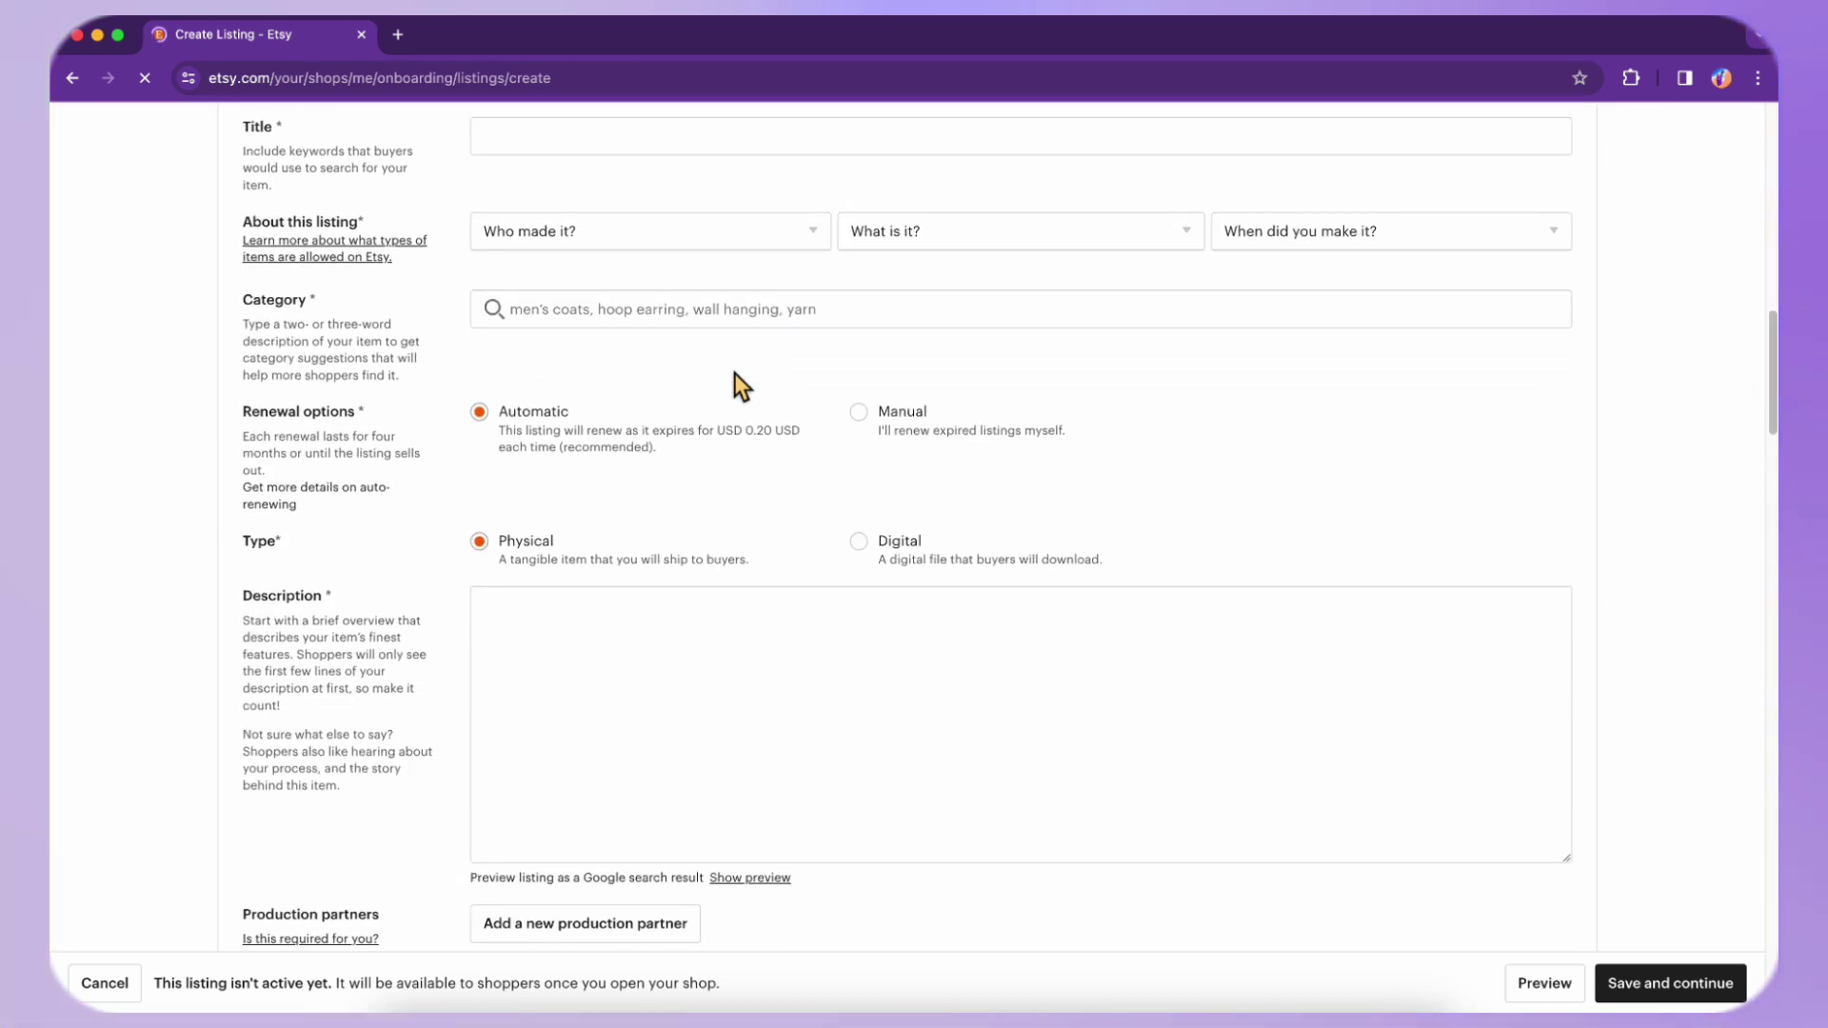
scroll(564, 515, down, 2)
scroll(563, 514, down, 3)
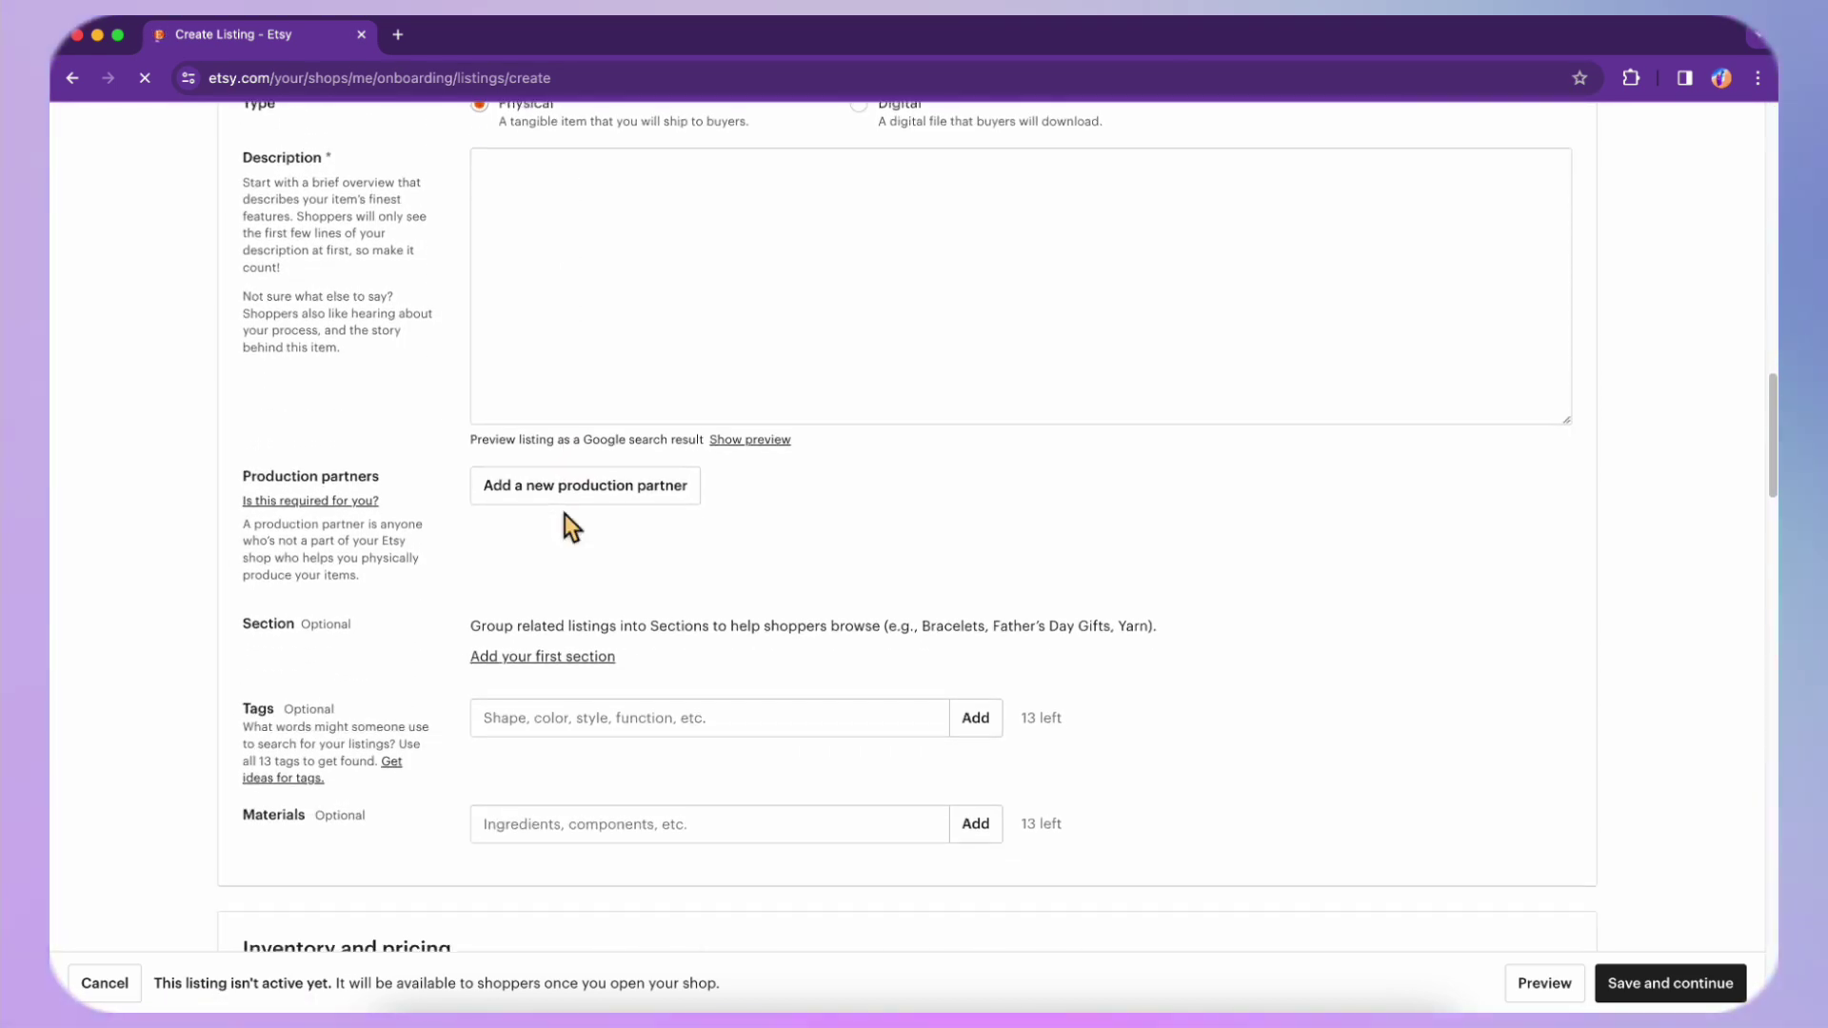
scroll(563, 514, down, 3)
scroll(564, 514, down, 4)
scroll(564, 514, down, 1)
scroll(564, 515, down, 4)
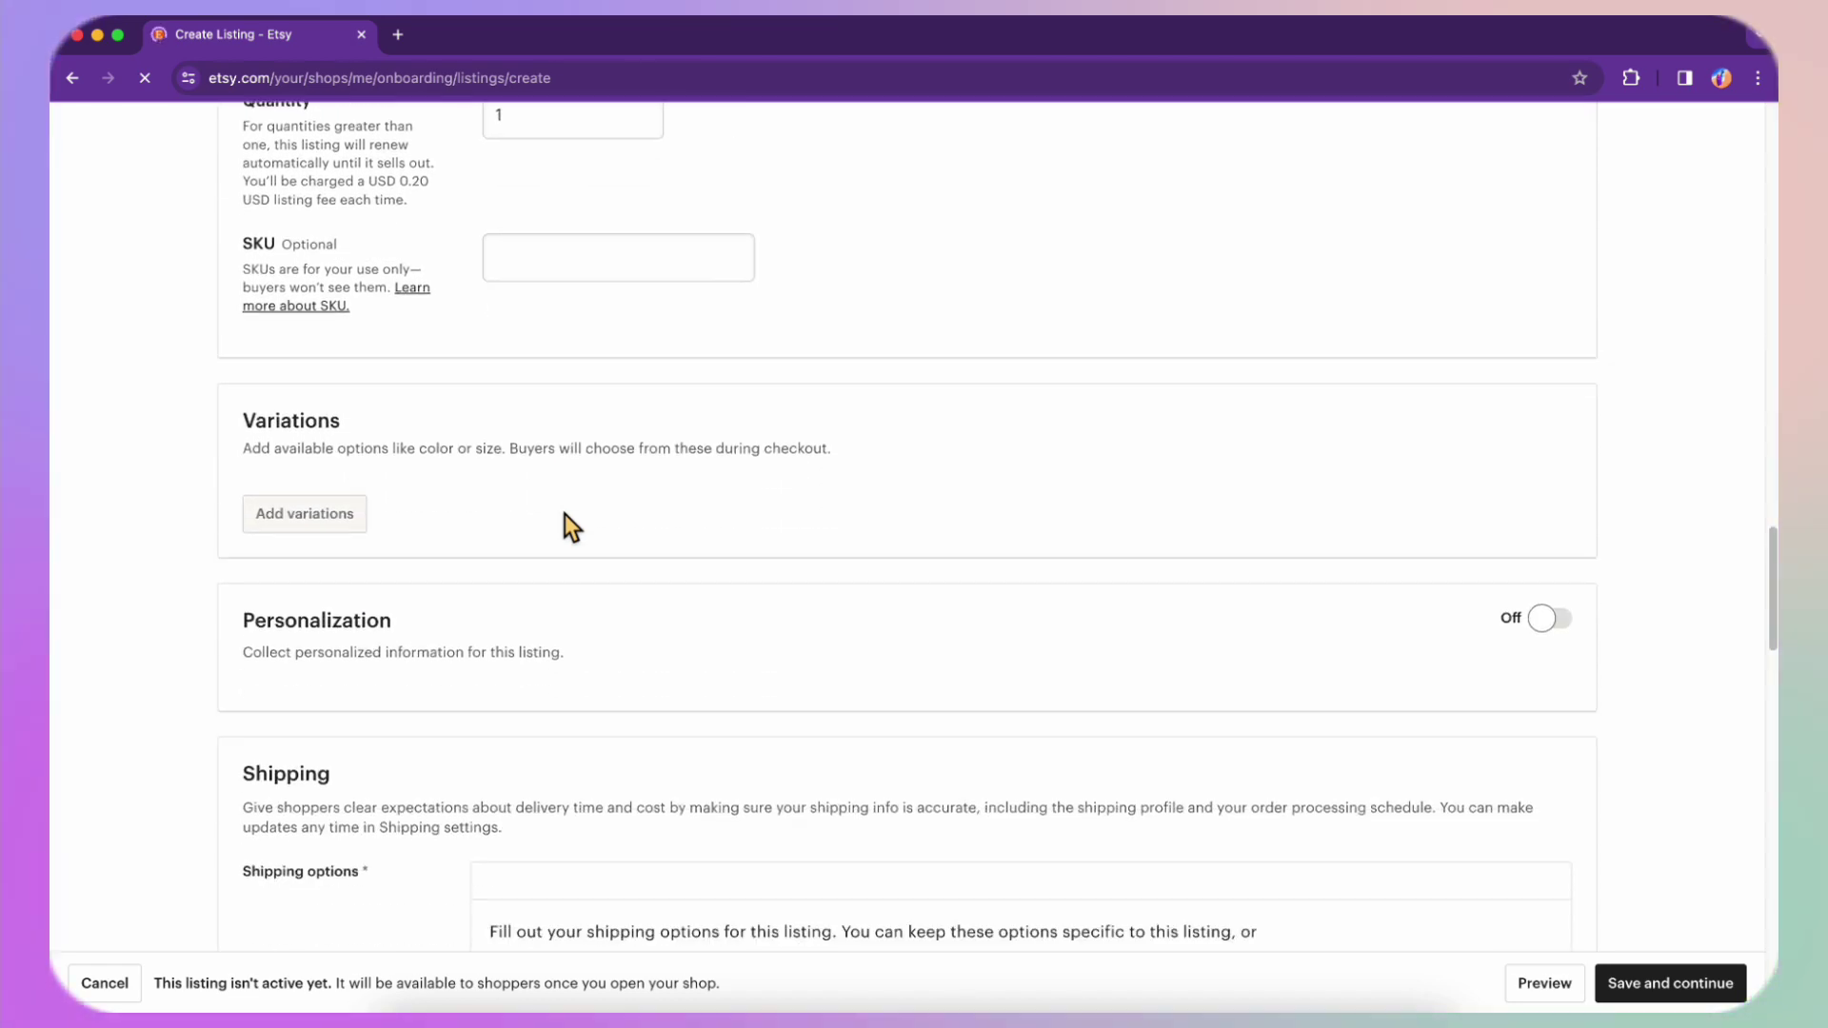
scroll(563, 514, down, 1)
scroll(563, 514, down, 3)
scroll(563, 514, up, 1)
scroll(564, 514, up, 5)
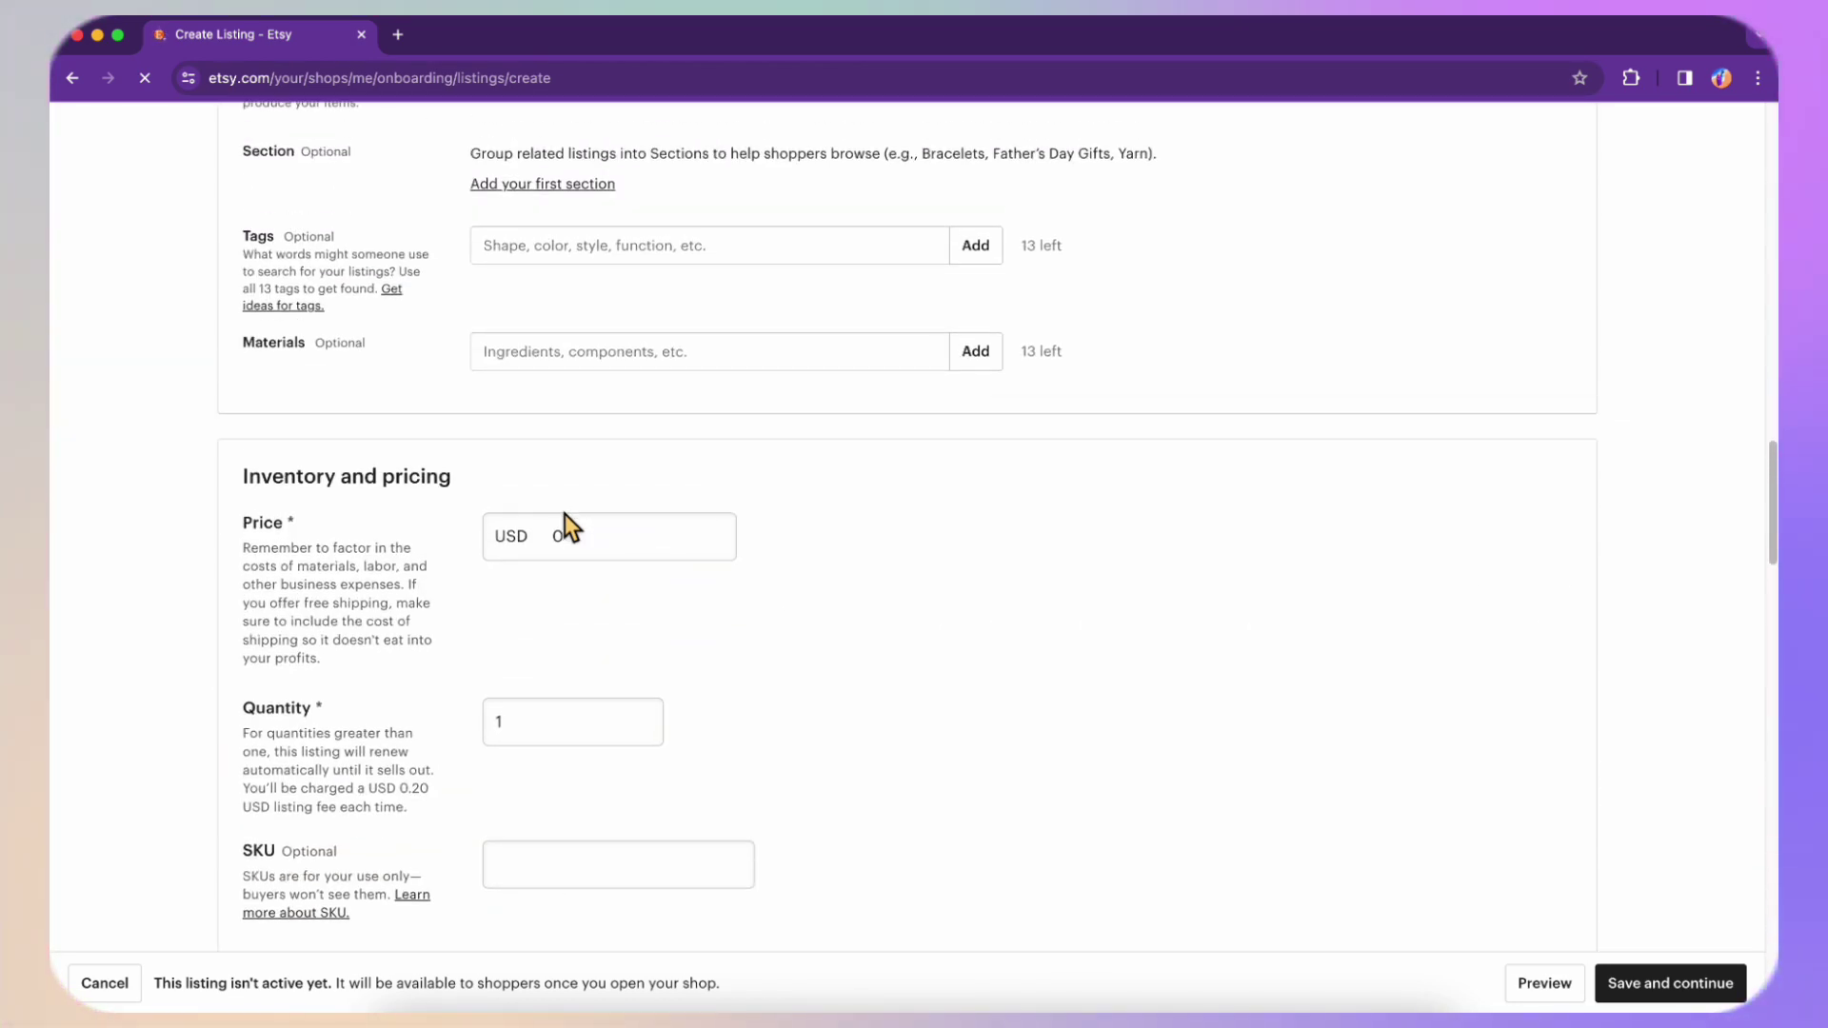
scroll(563, 515, up, 5)
scroll(564, 514, up, 3)
scroll(563, 514, up, 5)
scroll(564, 514, up, 2)
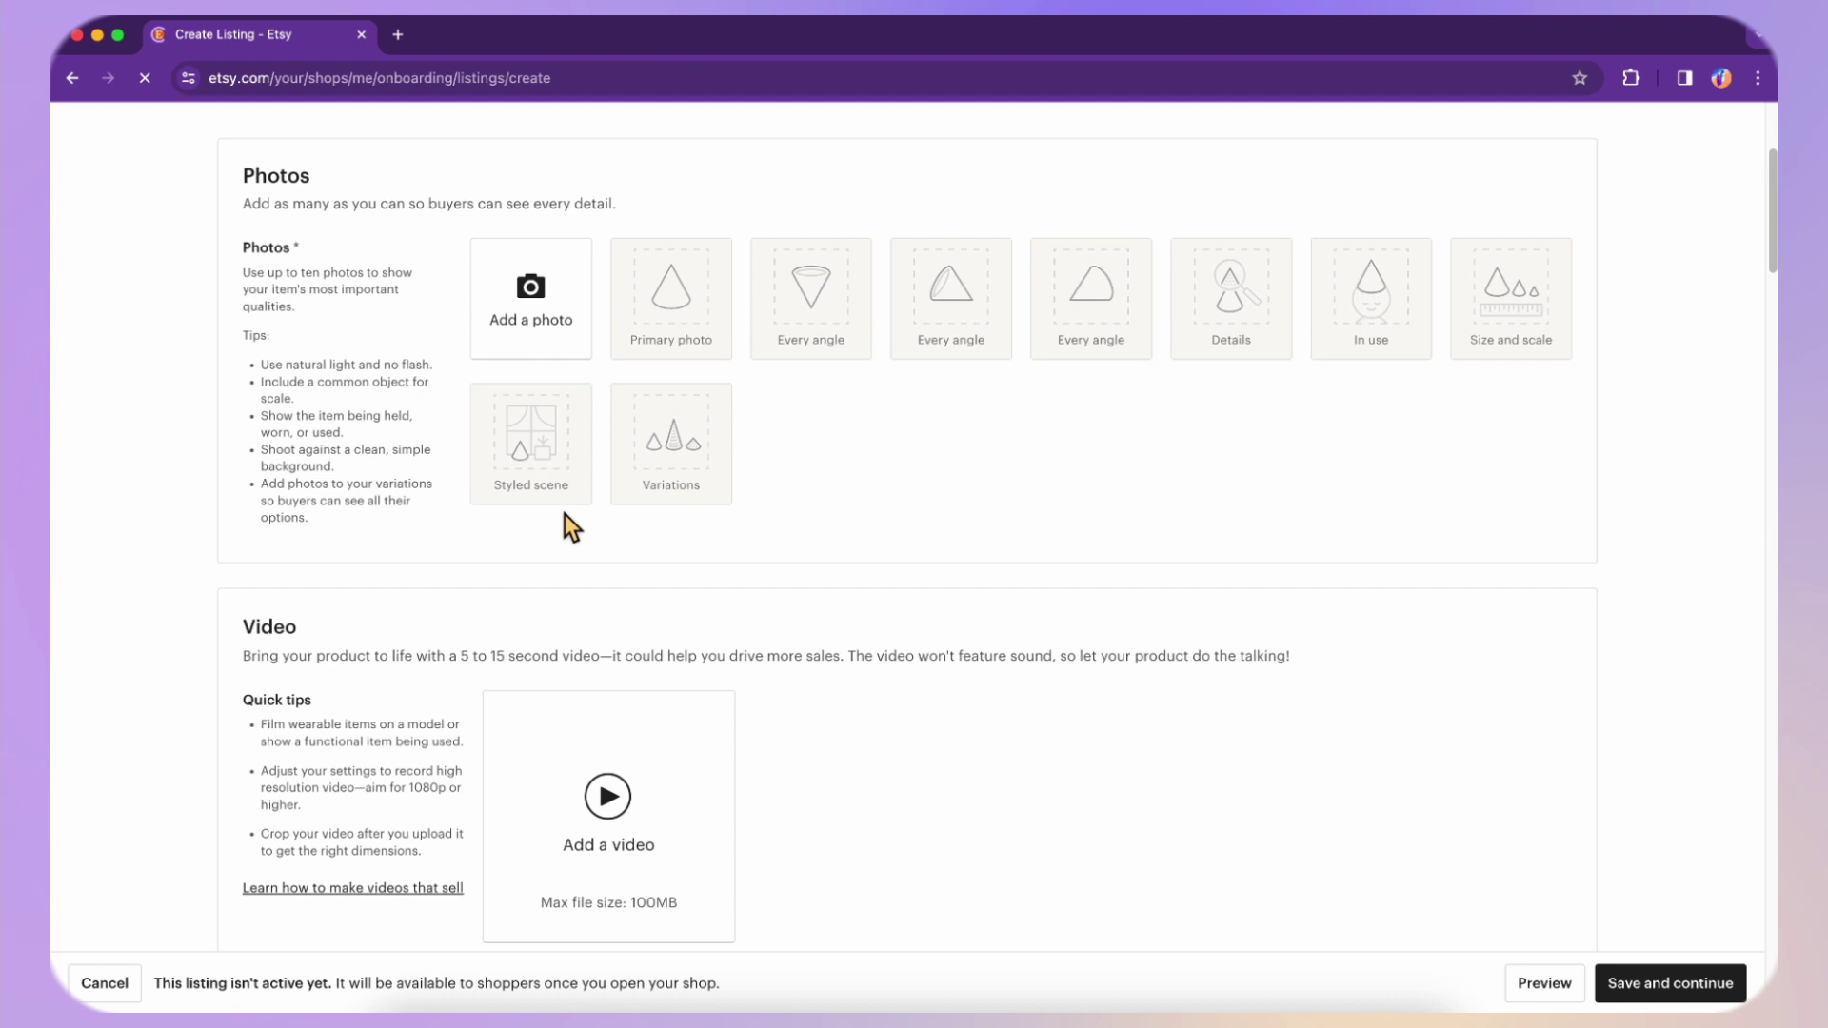
scroll(564, 514, up, 2)
scroll(564, 514, up, 1)
scroll(564, 514, up, 1)
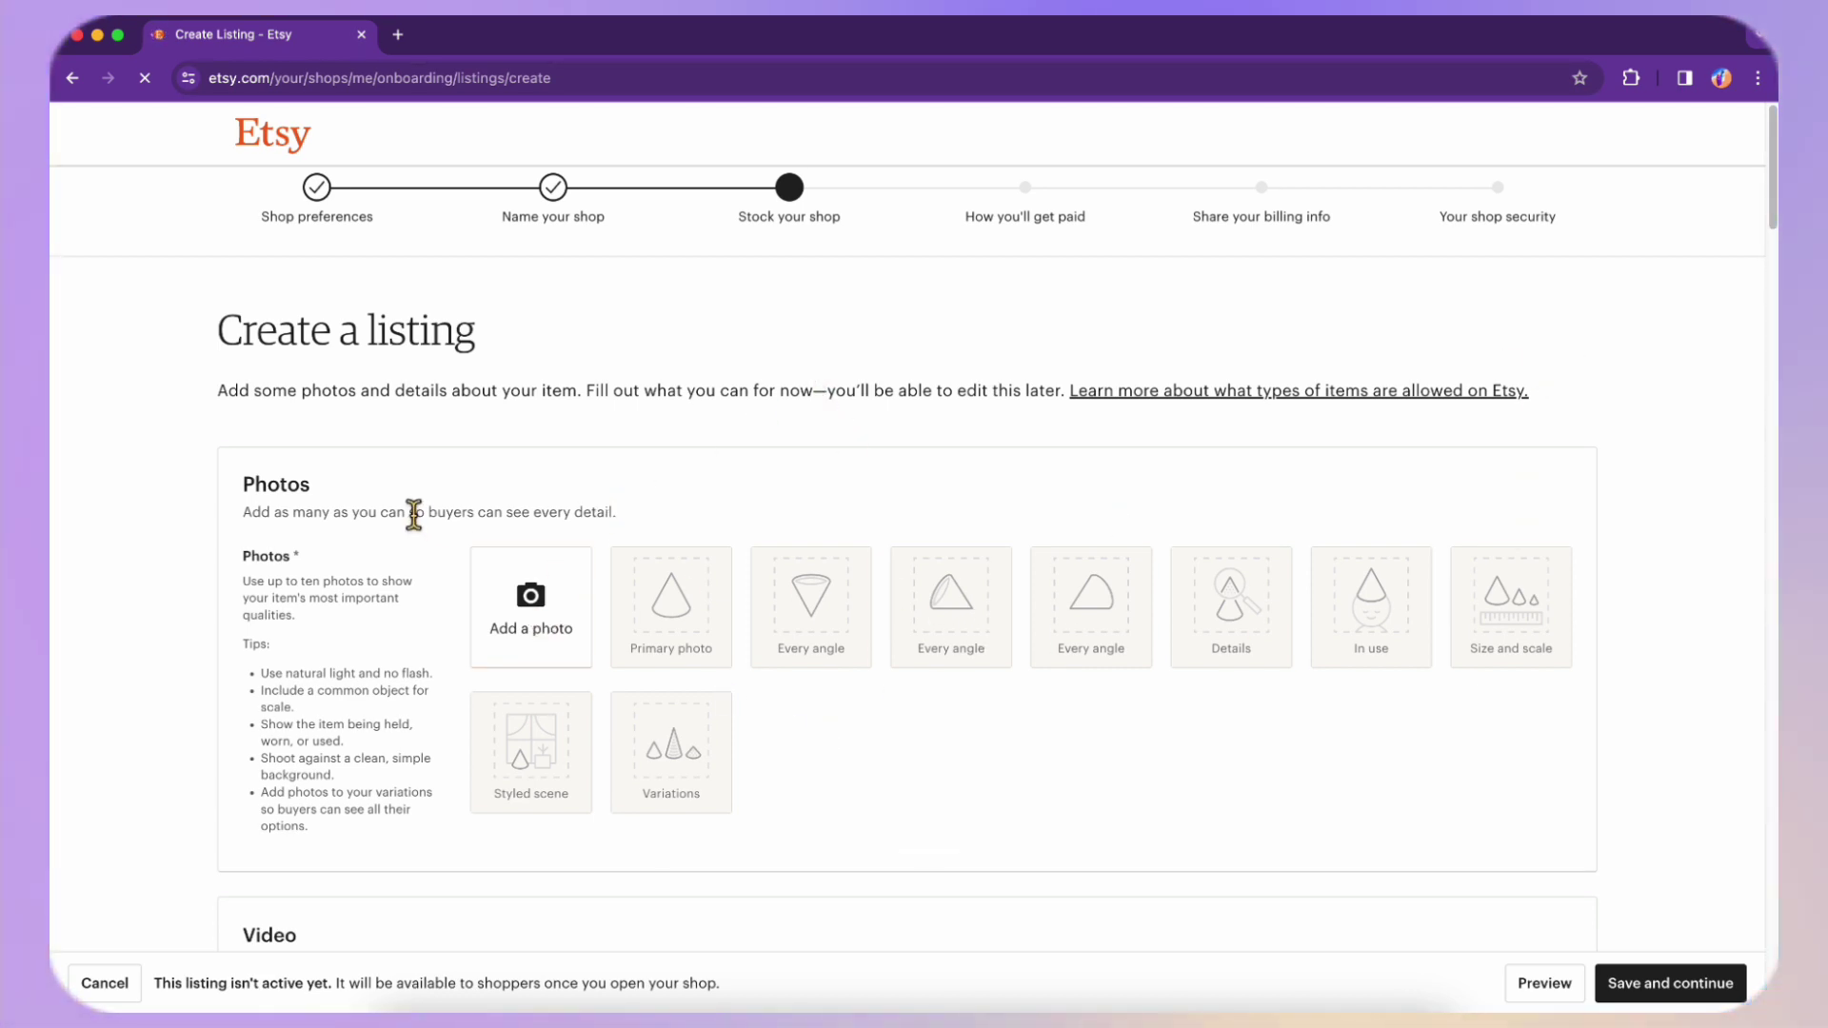
scroll(400, 547, down, 2)
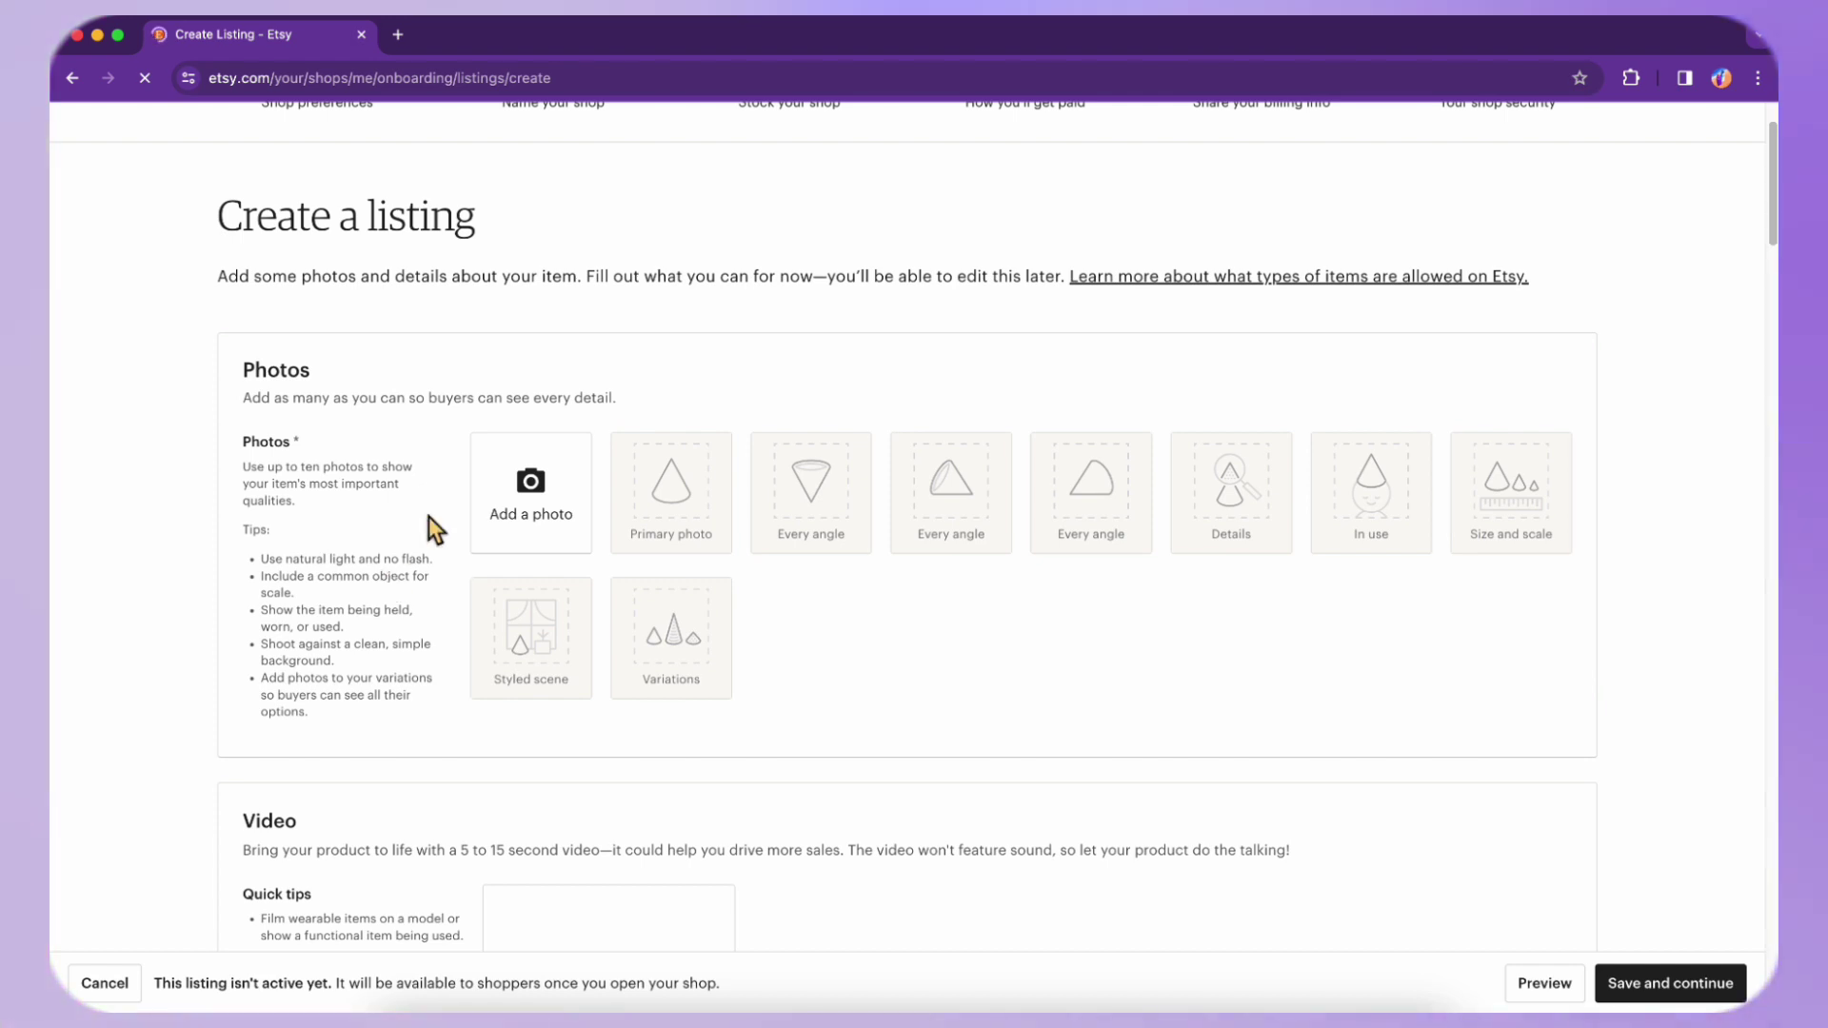
scroll(420, 226, up, 2)
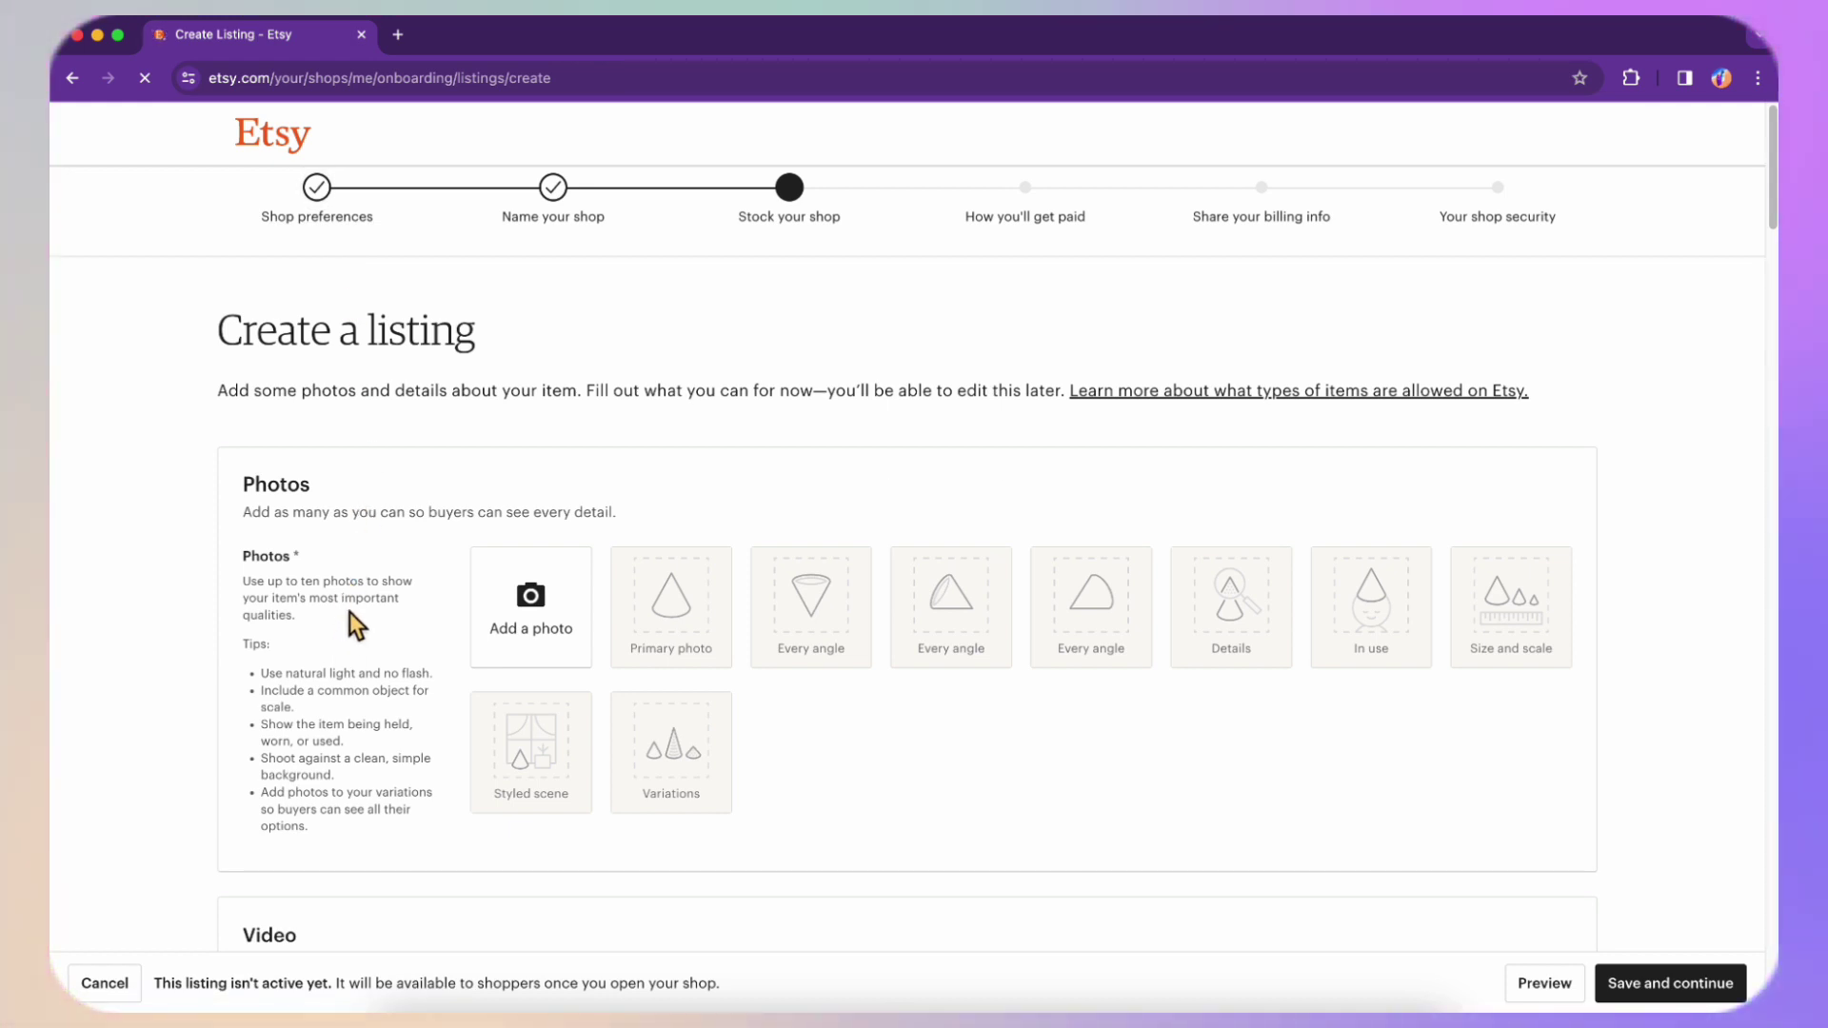
scroll(351, 613, down, 2)
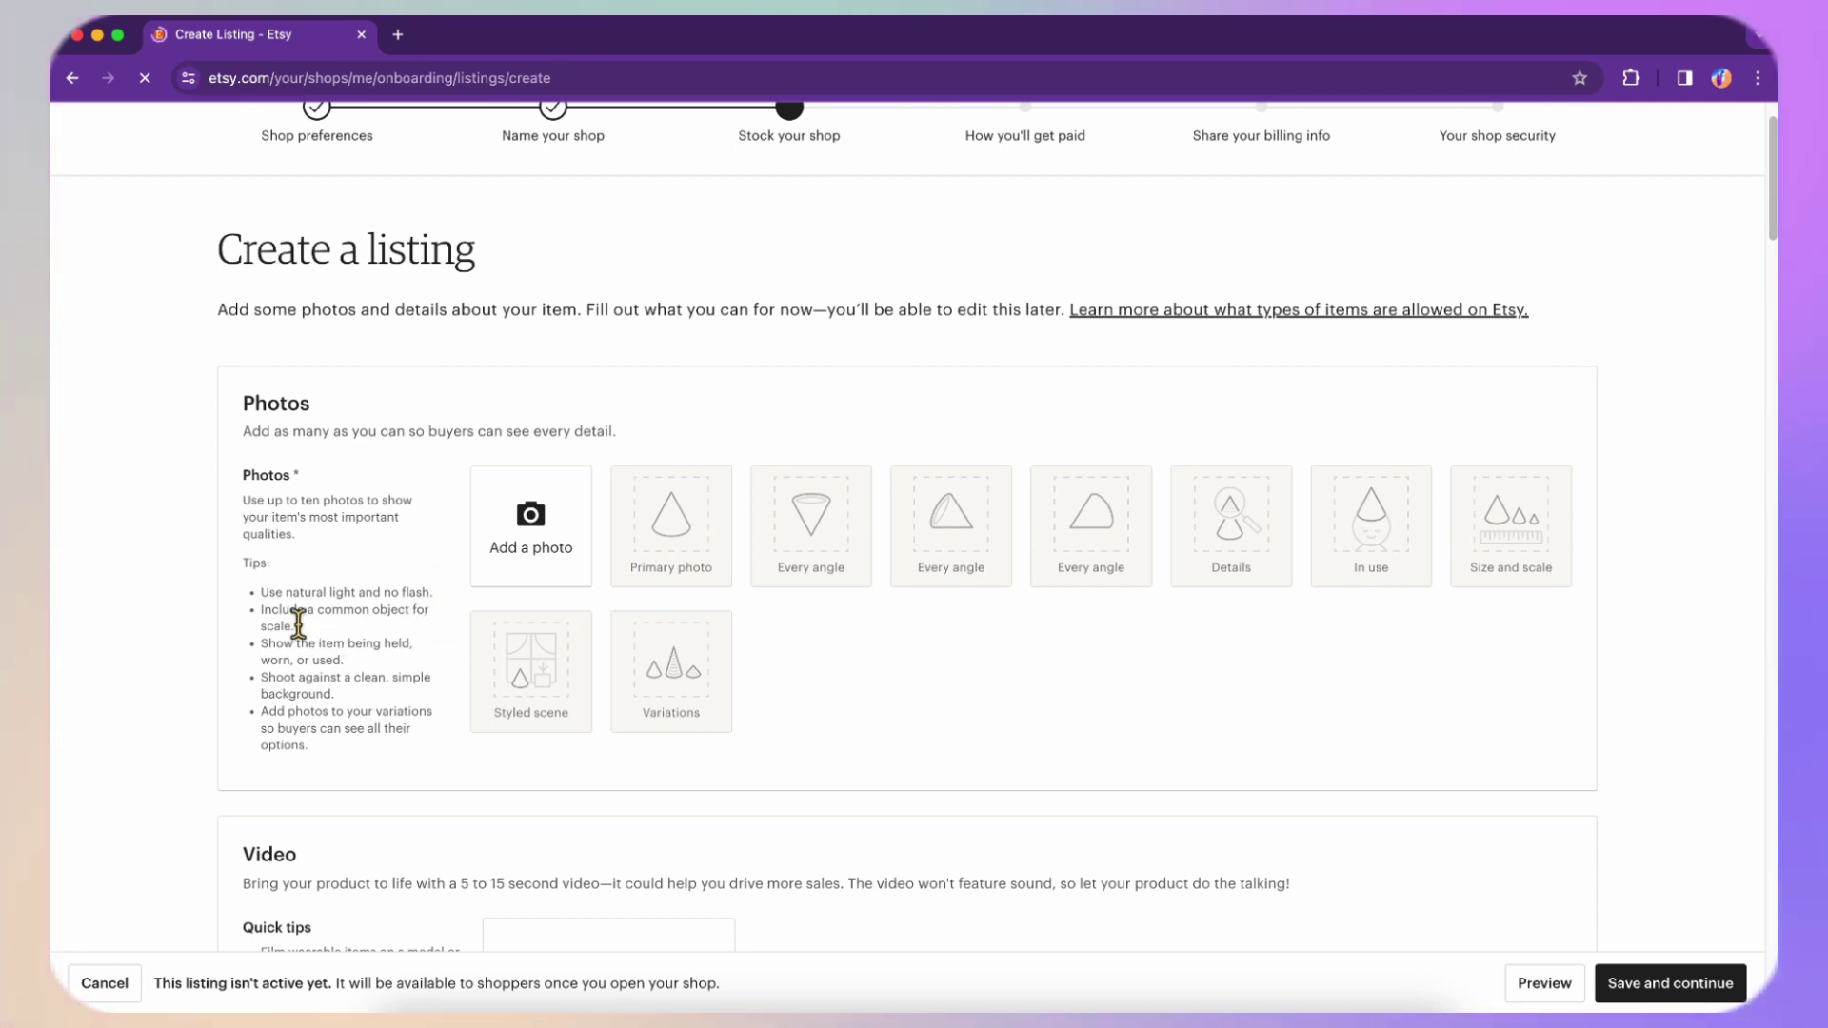
scroll(375, 581, down, 2)
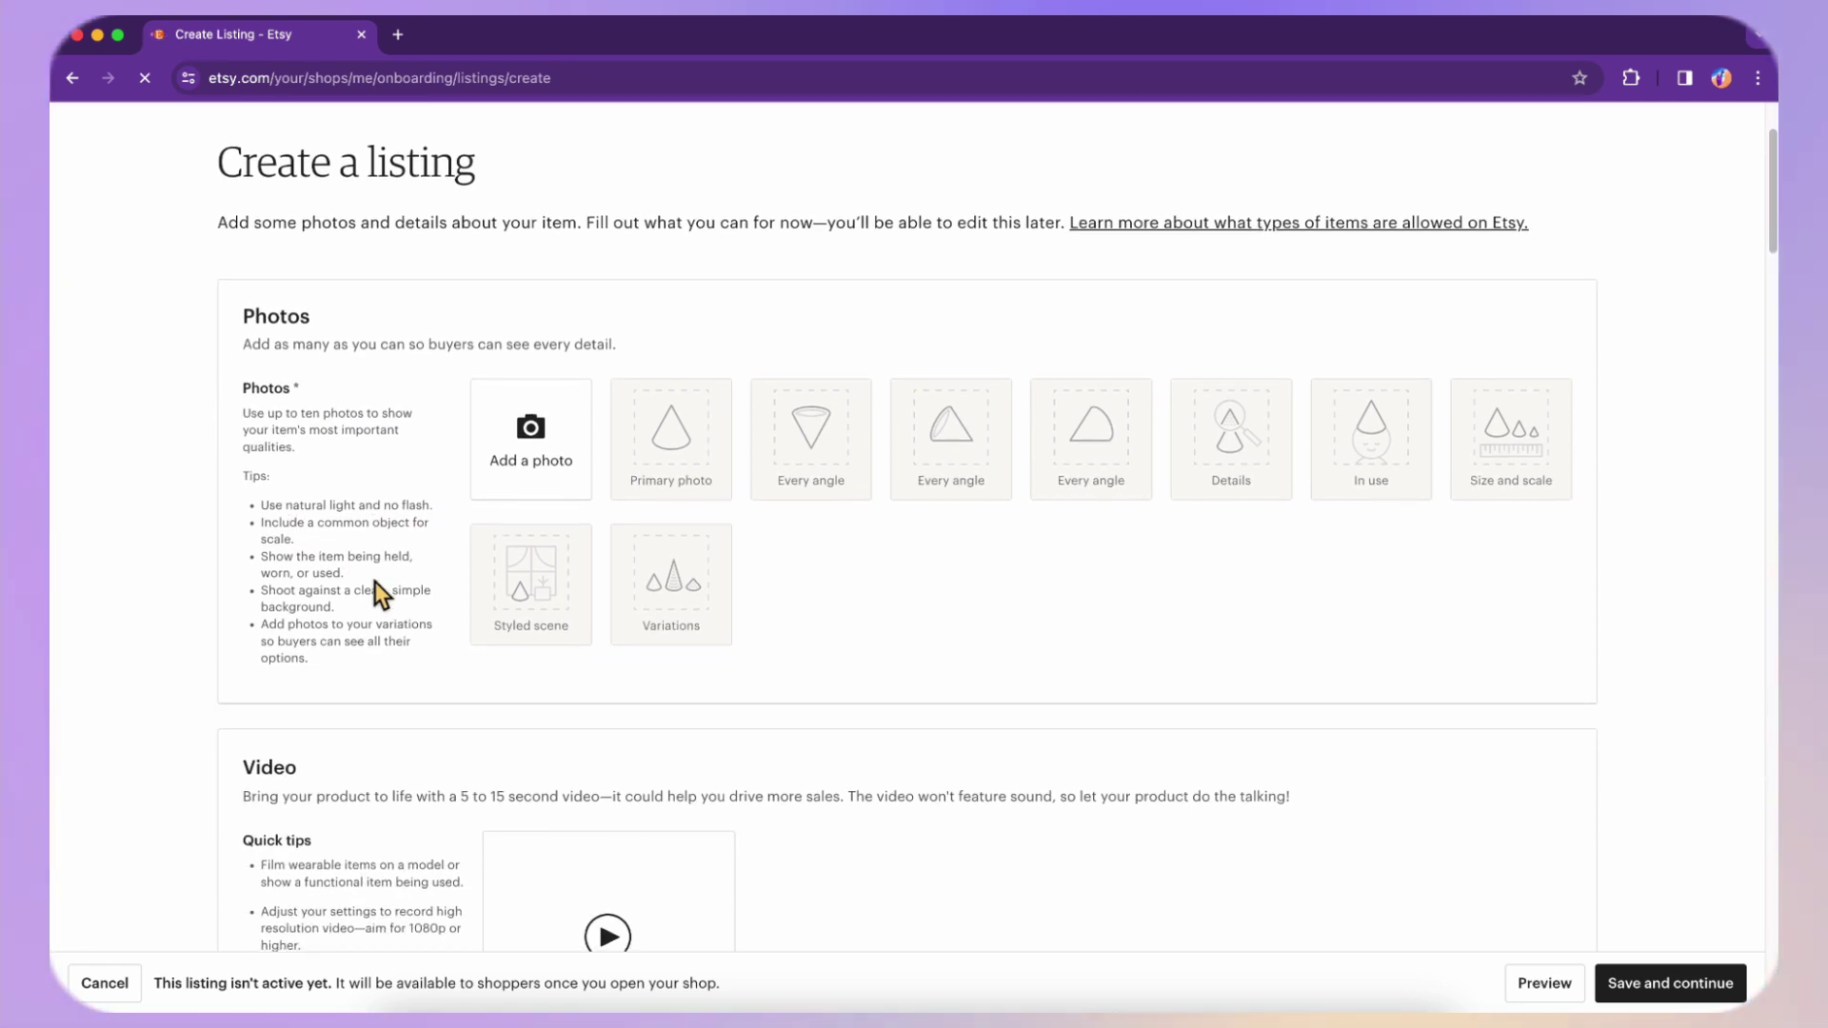
scroll(375, 581, down, 1)
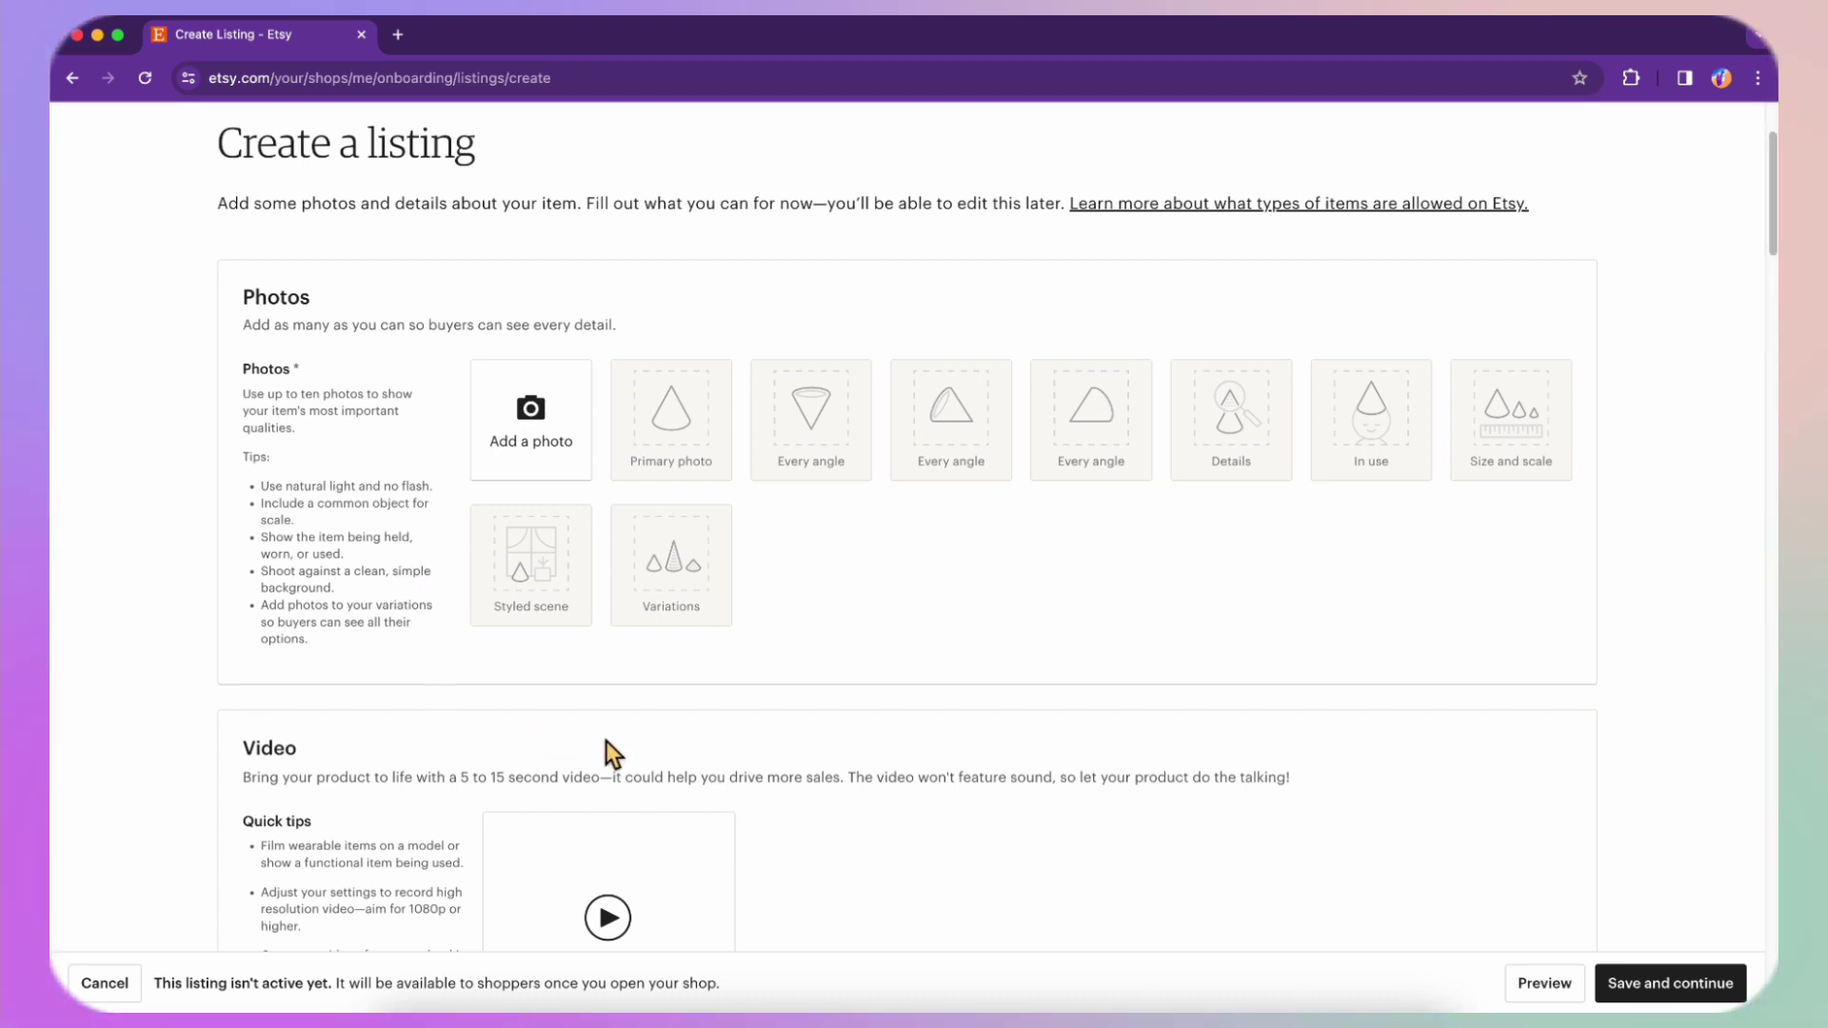
scroll(367, 466, down, 1)
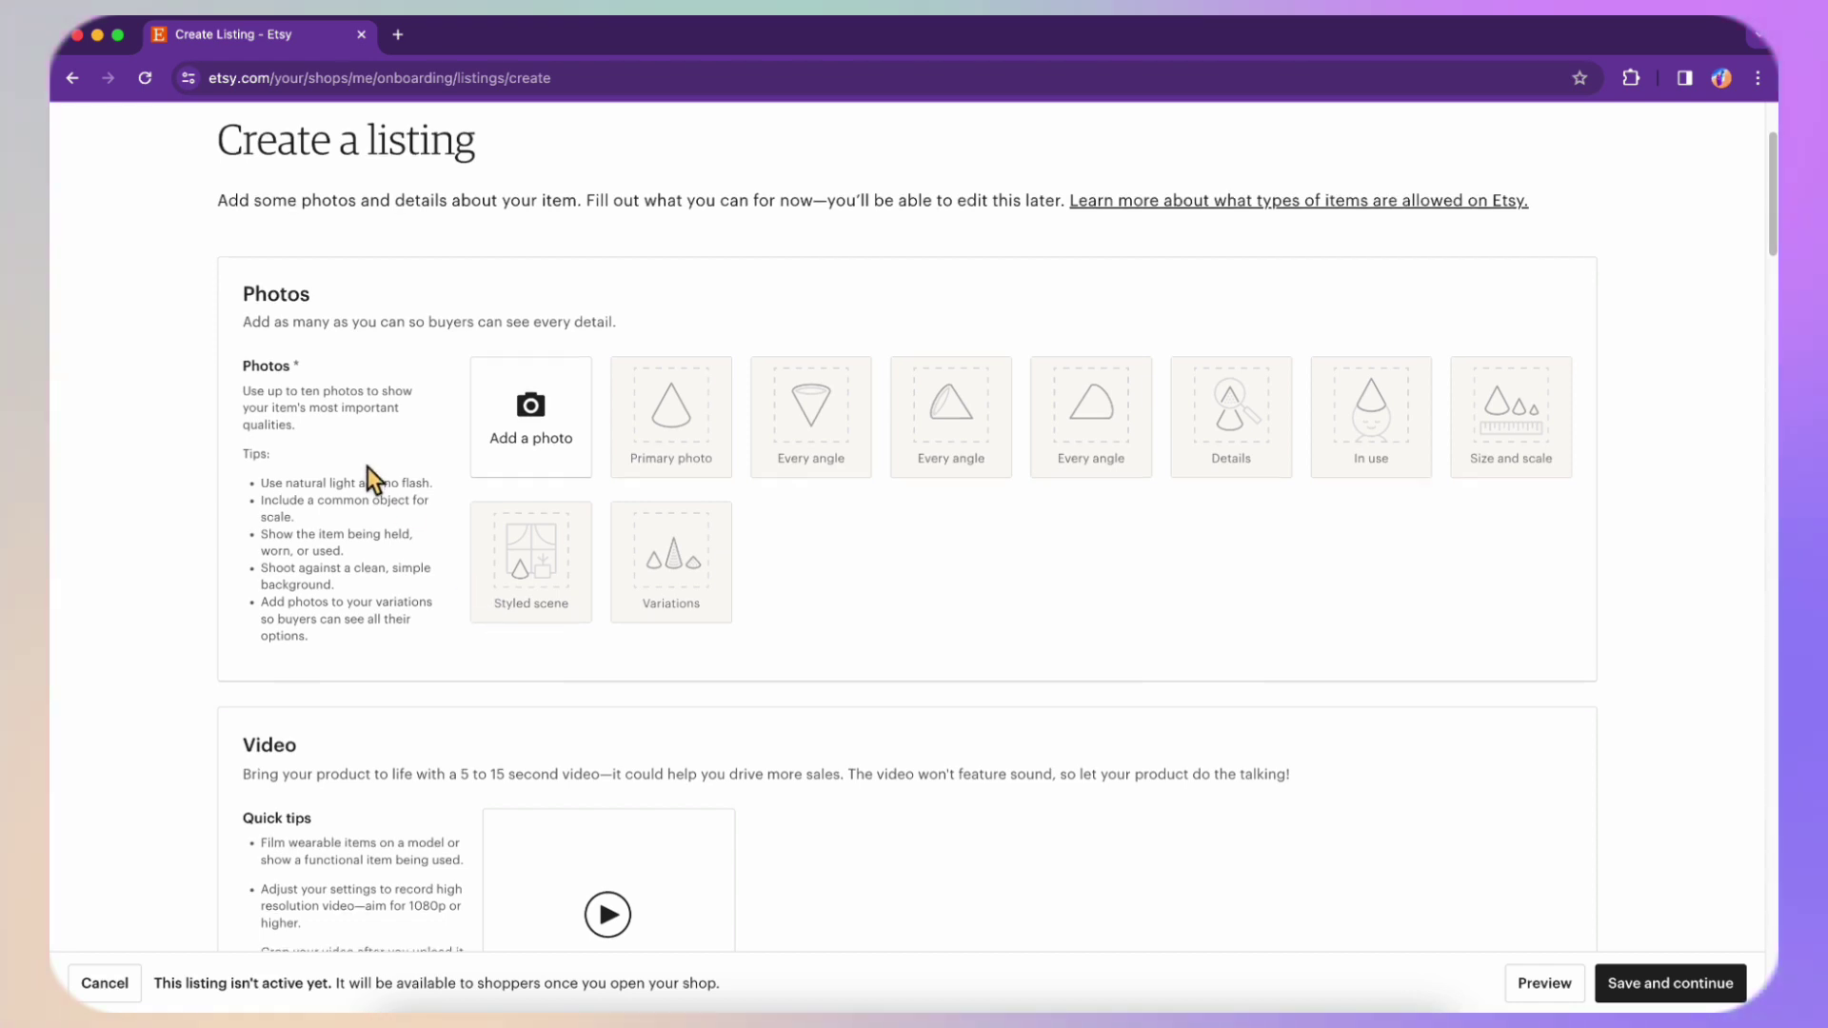
scroll(368, 466, down, 2)
scroll(539, 632, down, 1)
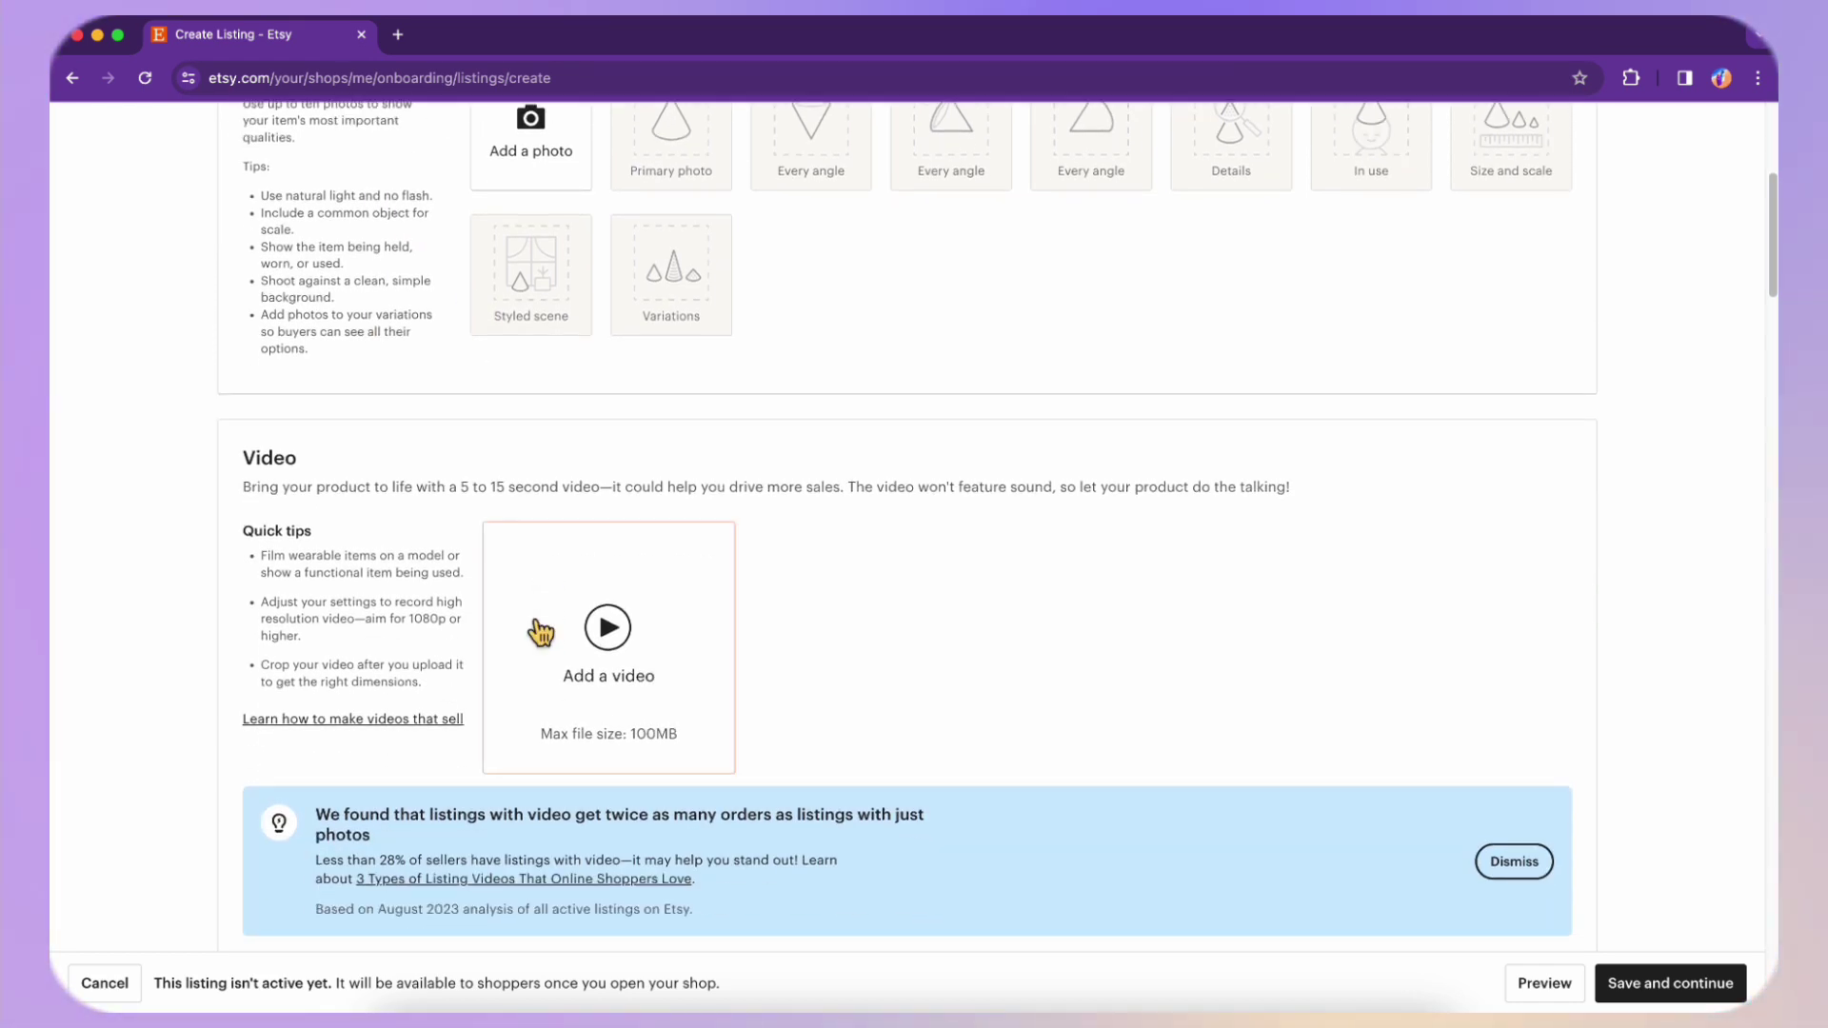
scroll(539, 633, down, 3)
scroll(539, 628, down, 2)
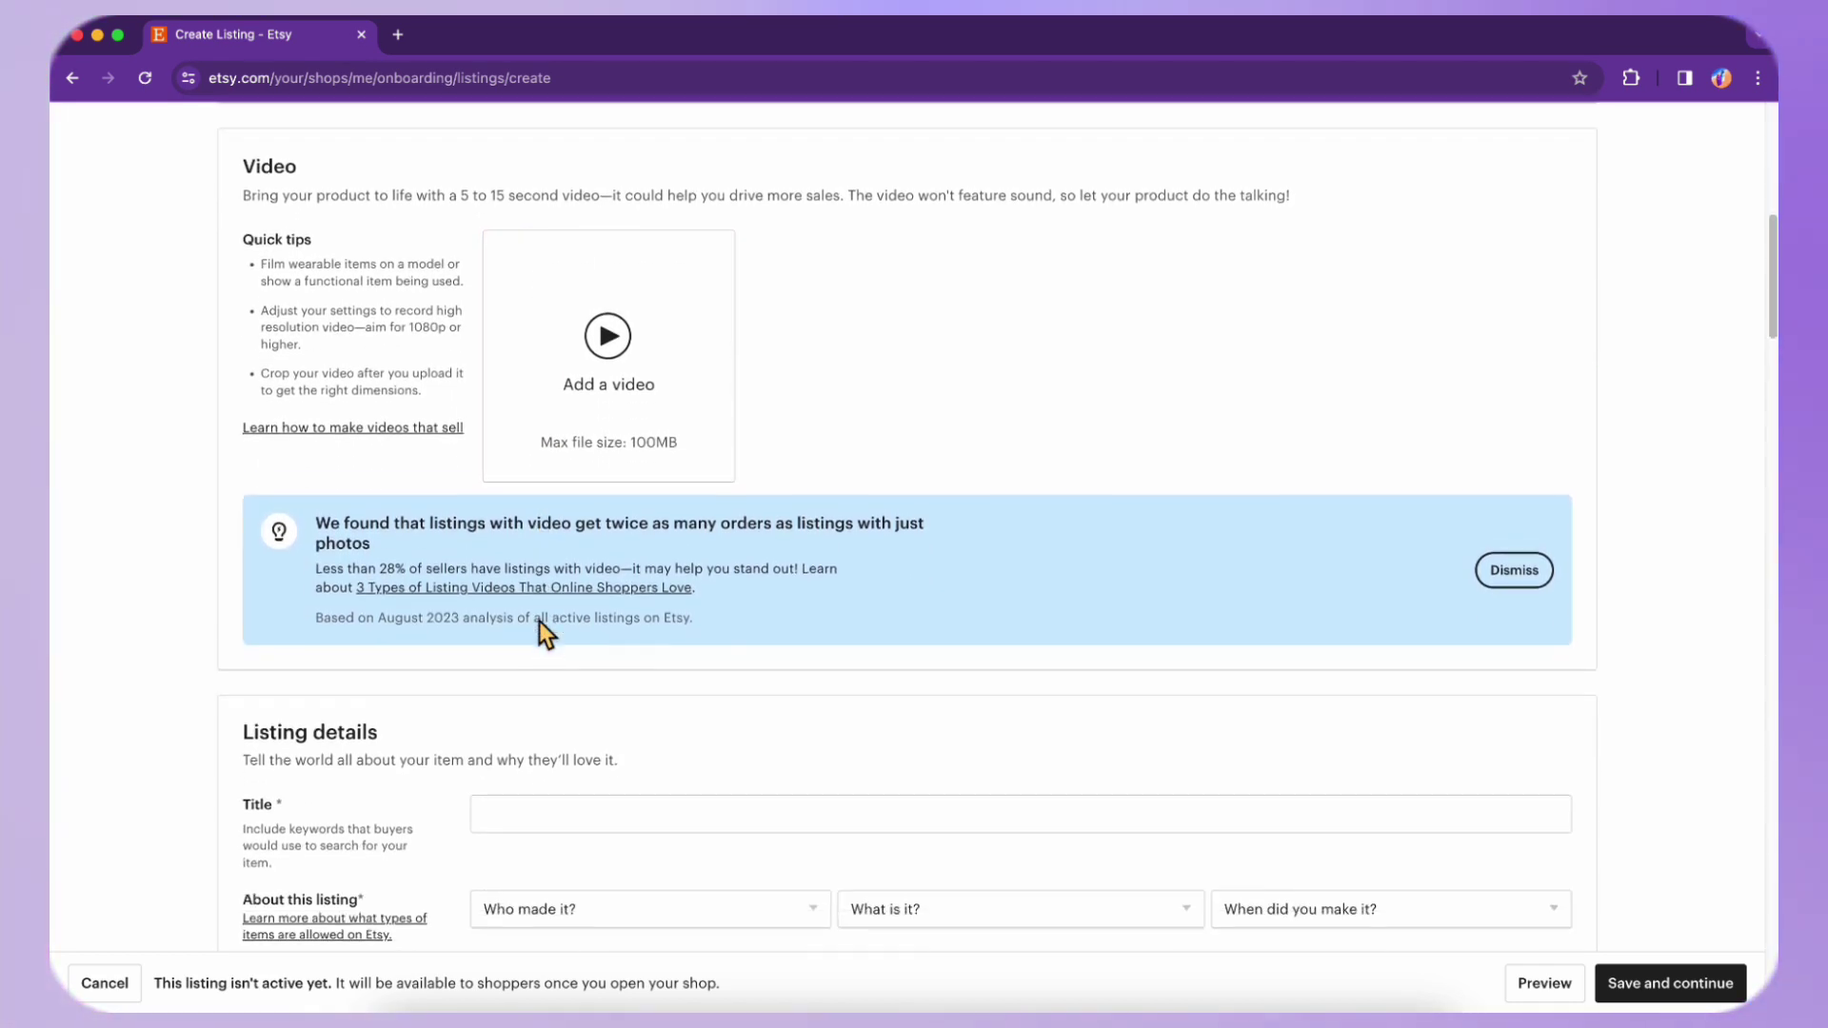
scroll(539, 620, up, 10)
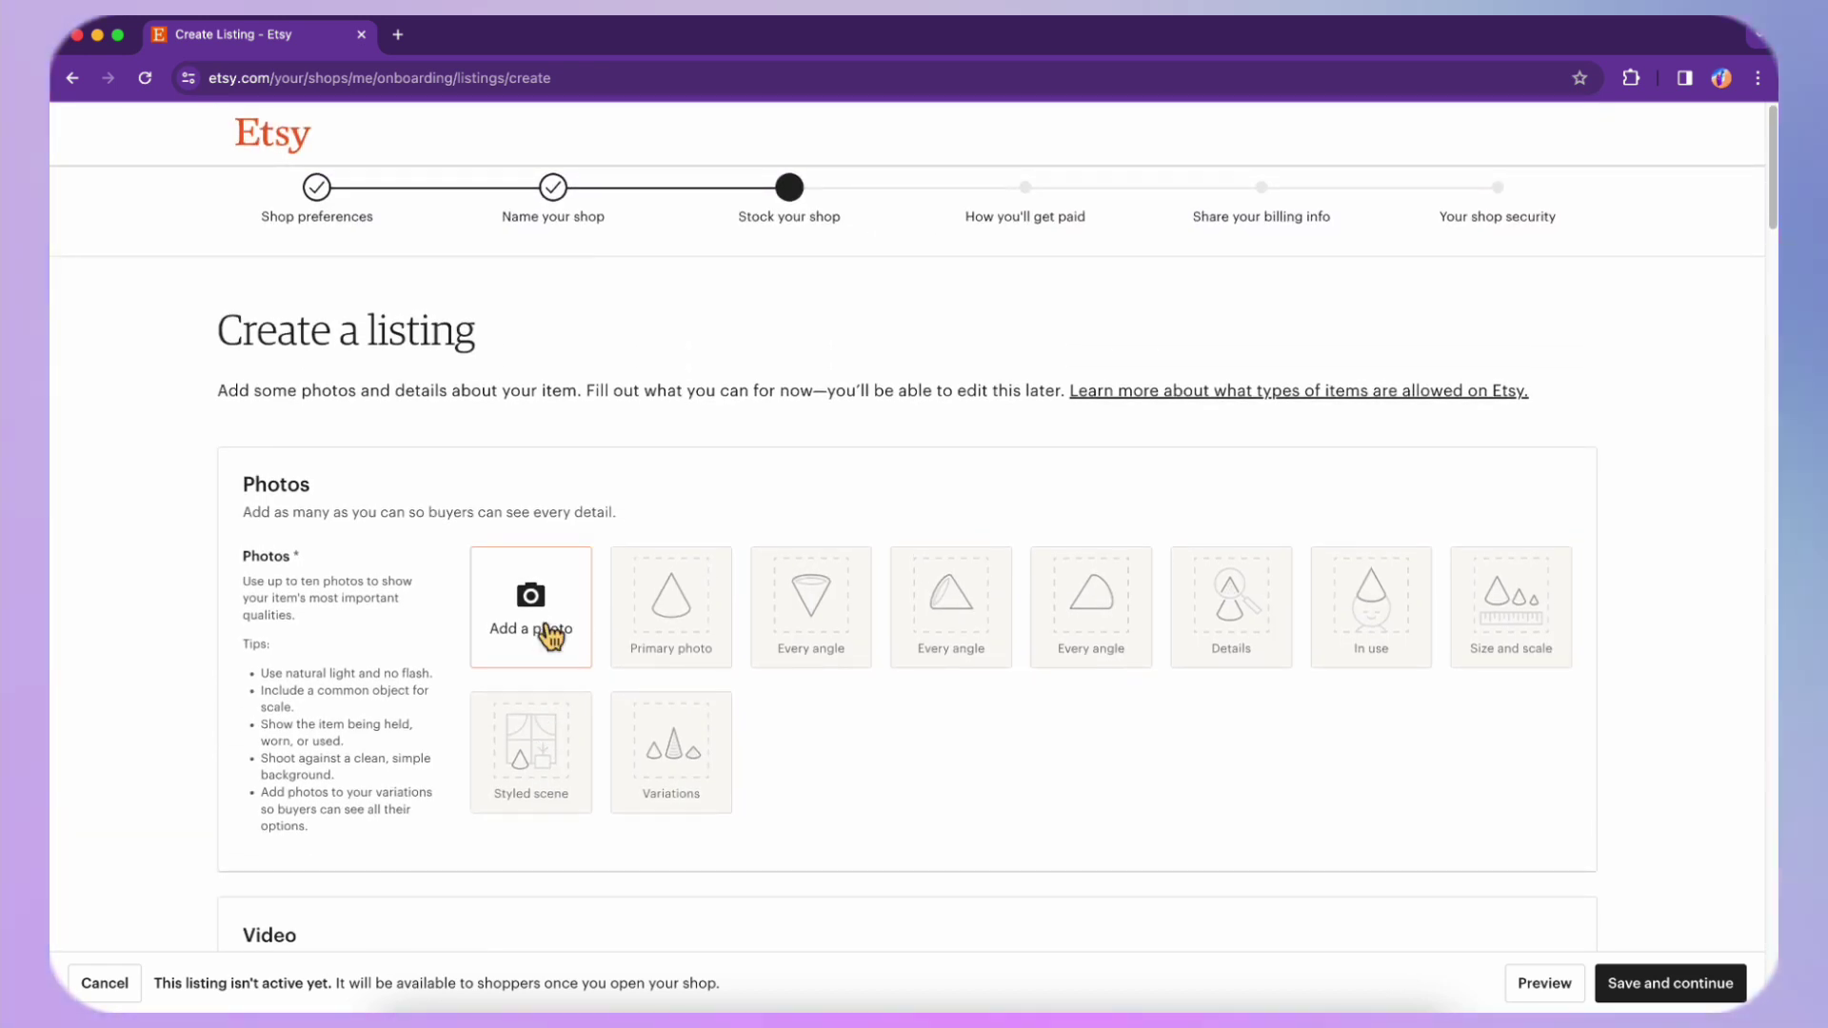
scroll(676, 687, down, 1)
scroll(676, 688, down, 1)
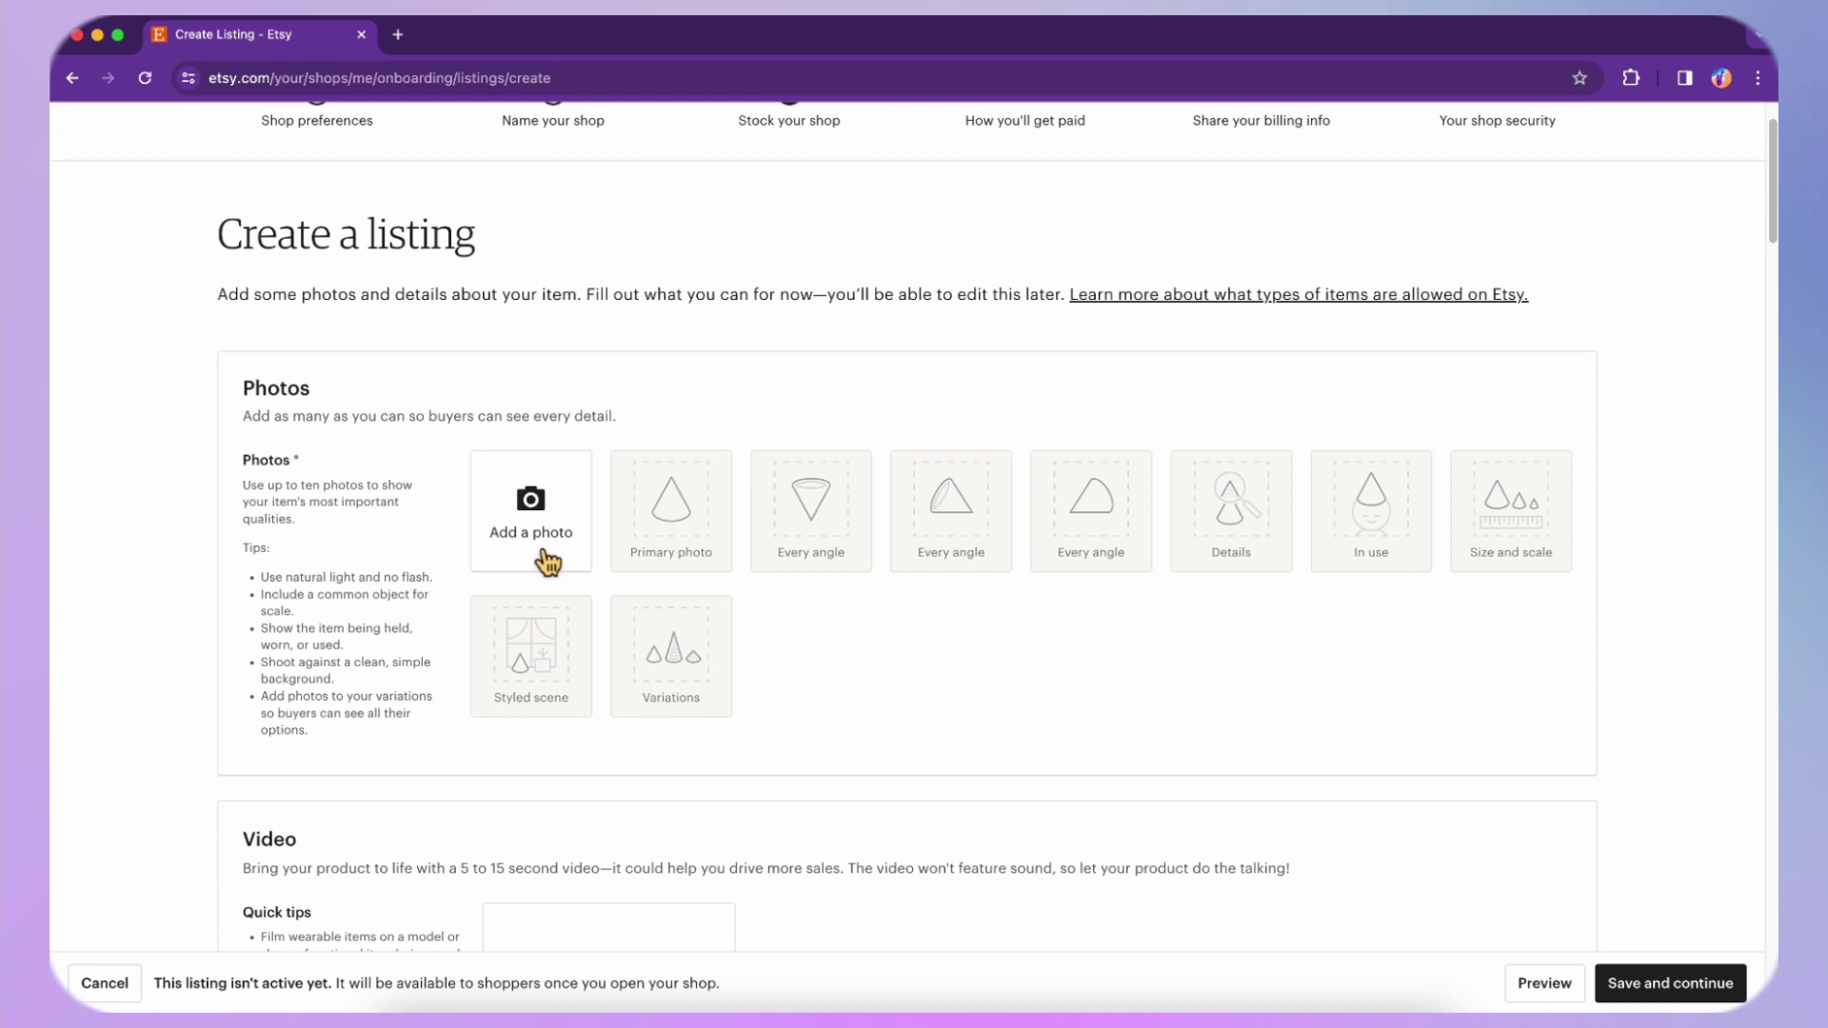
Upload two bedroom wall-art photos and crop the second to a 1:1 square
click(551, 506)
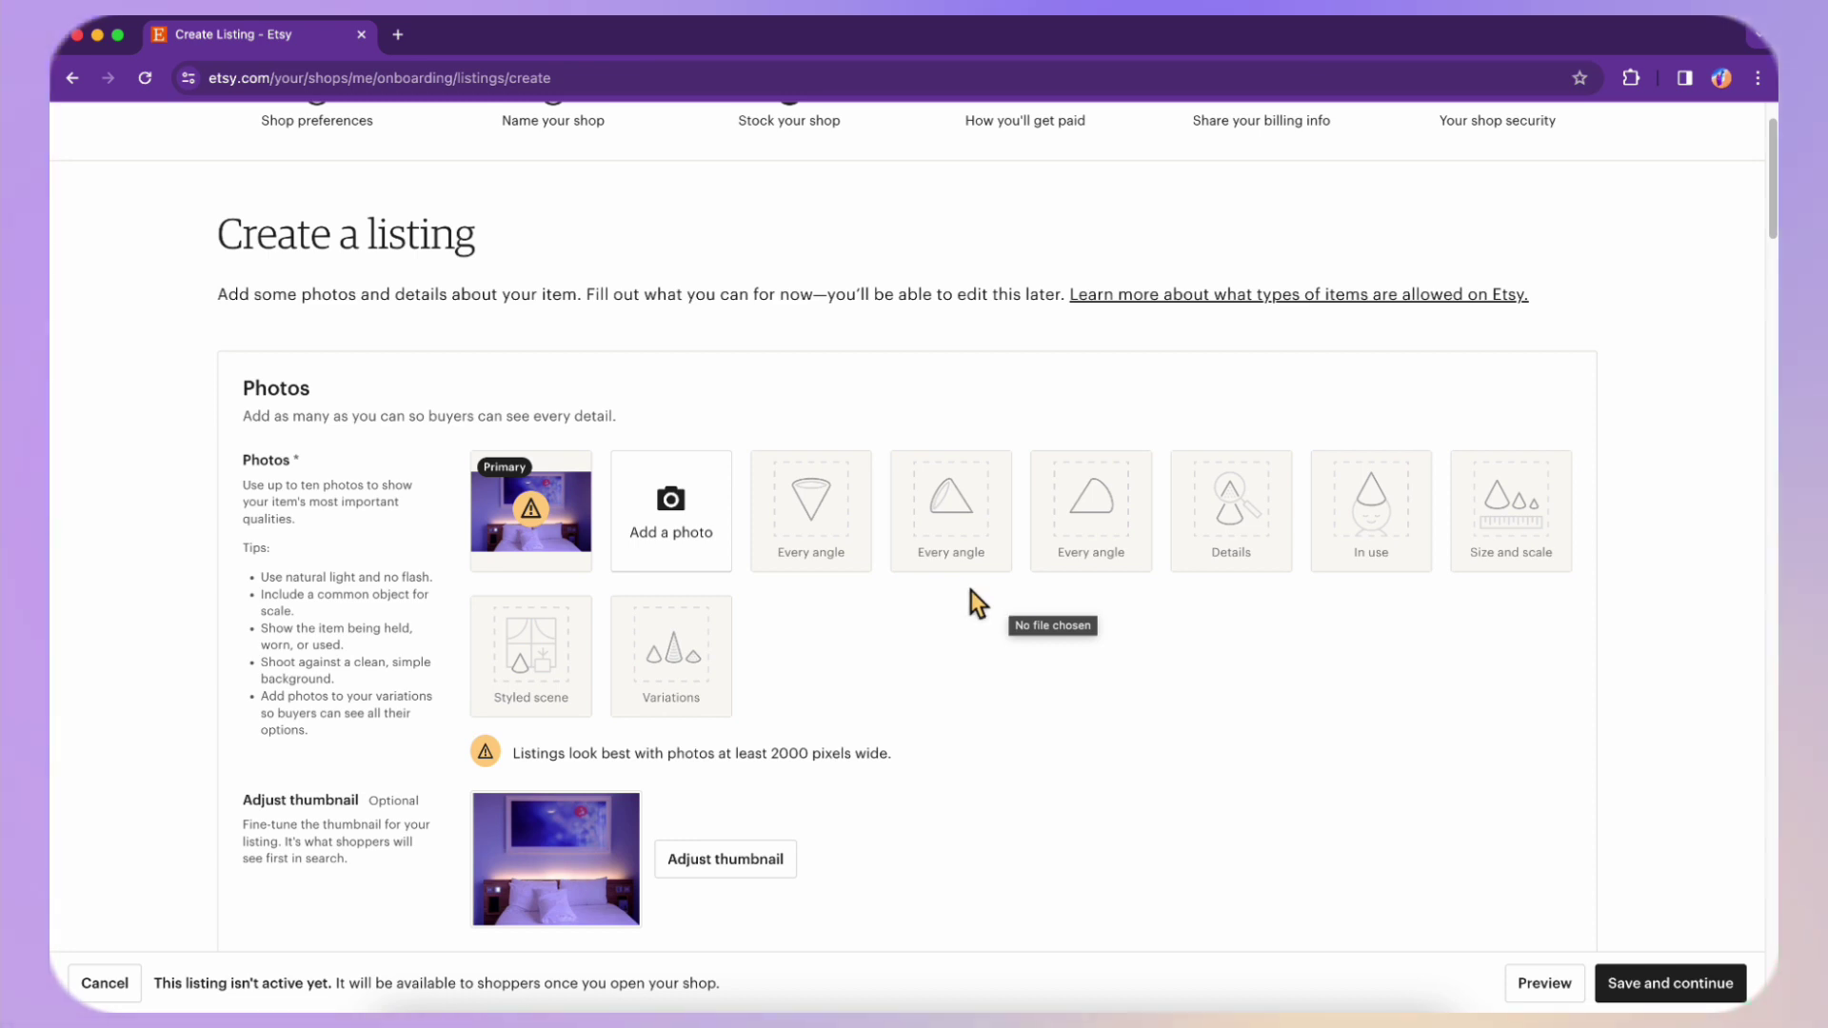
click(685, 560)
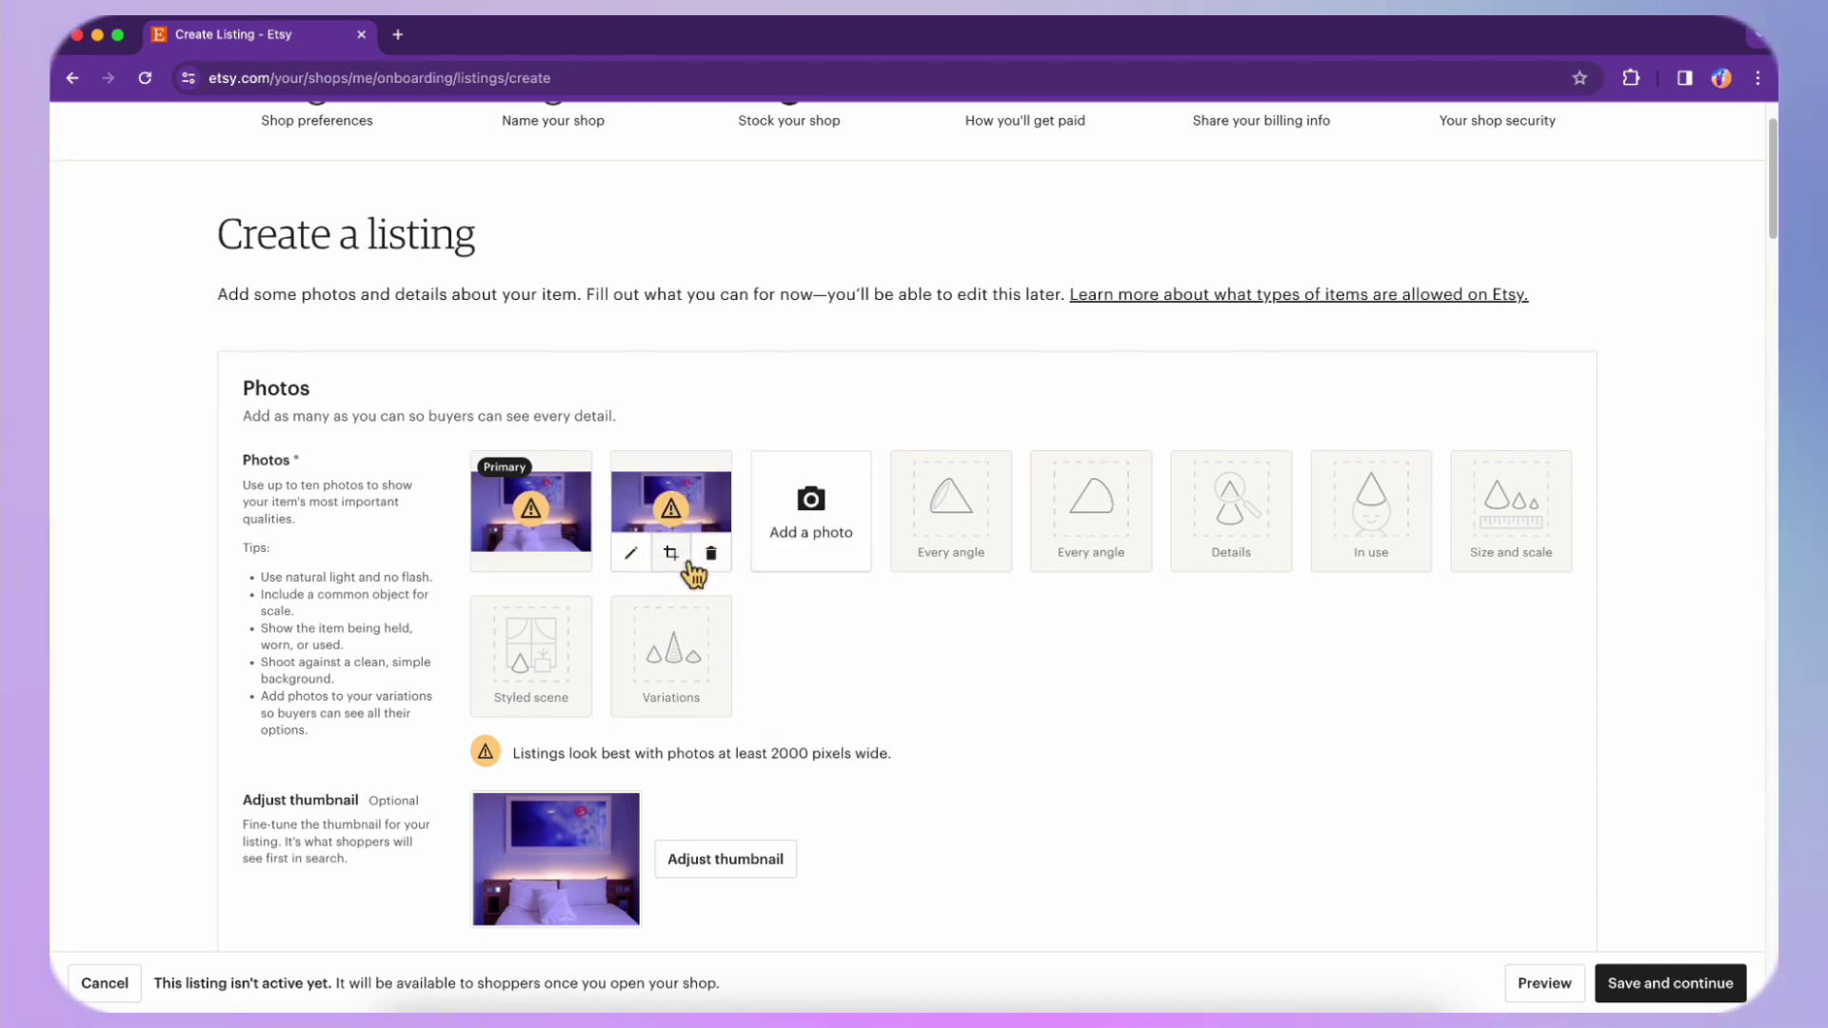
click(682, 566)
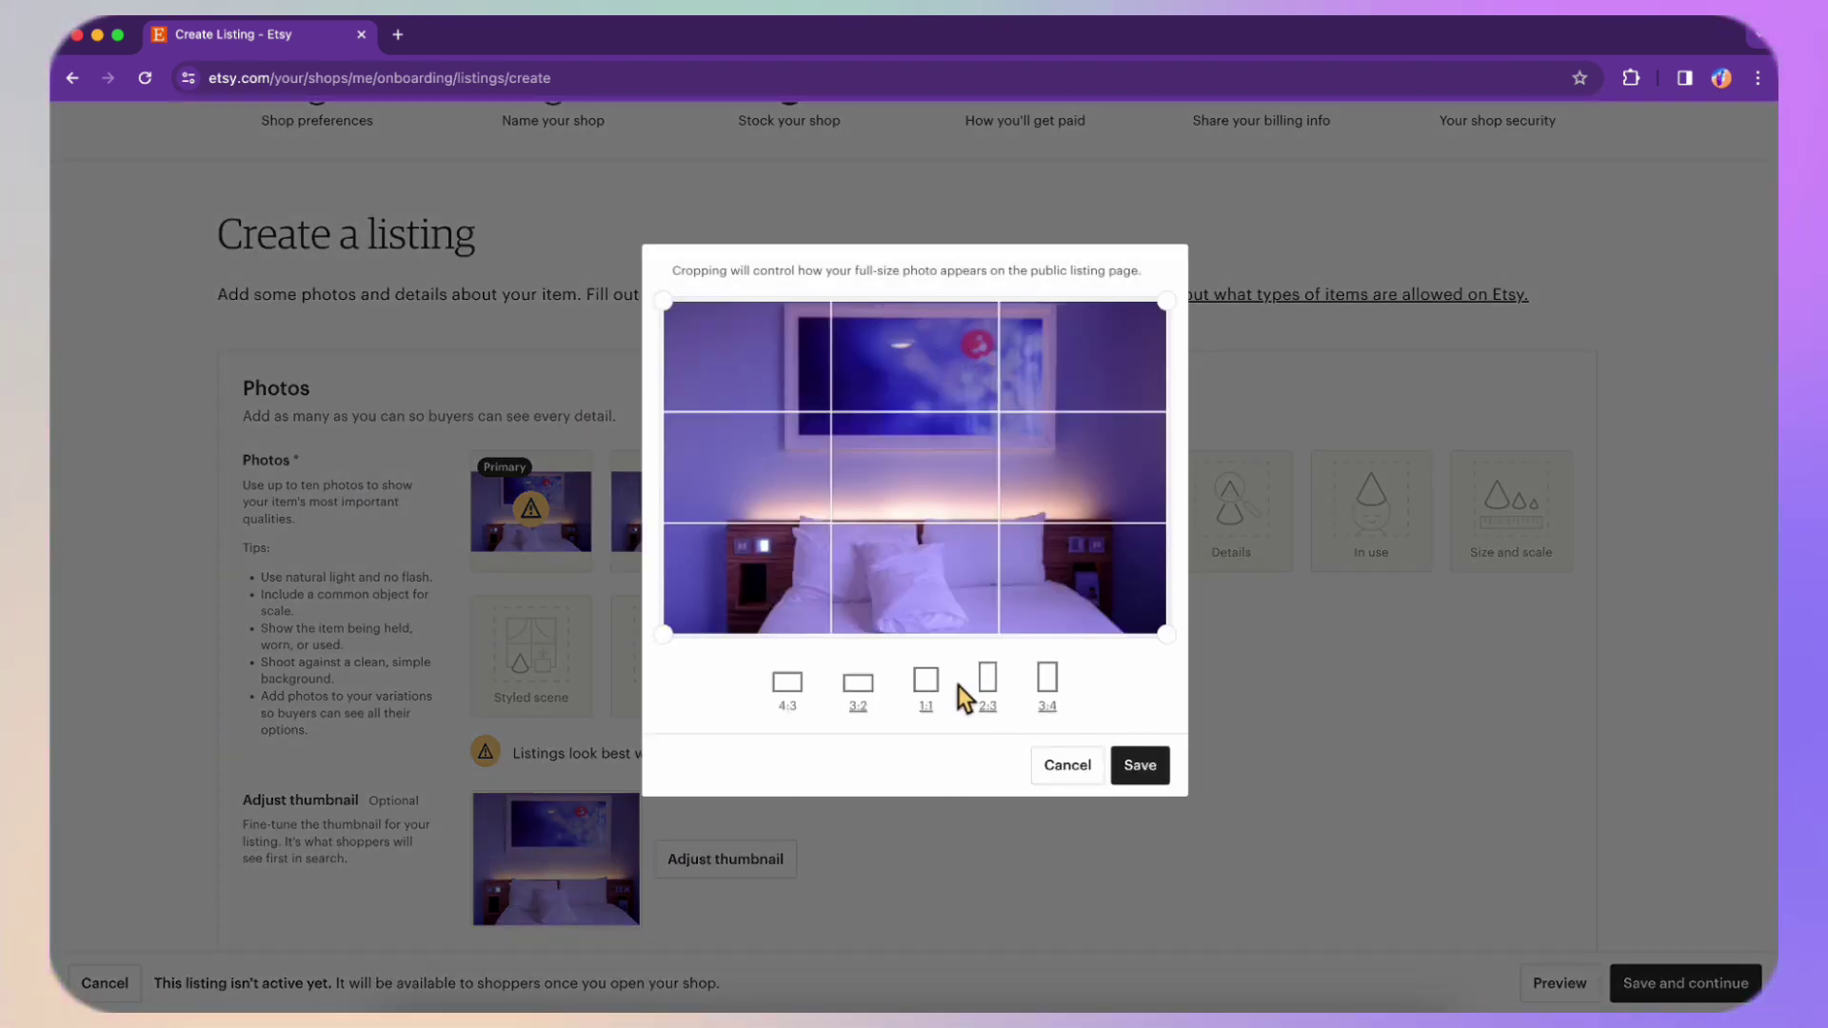
click(929, 692)
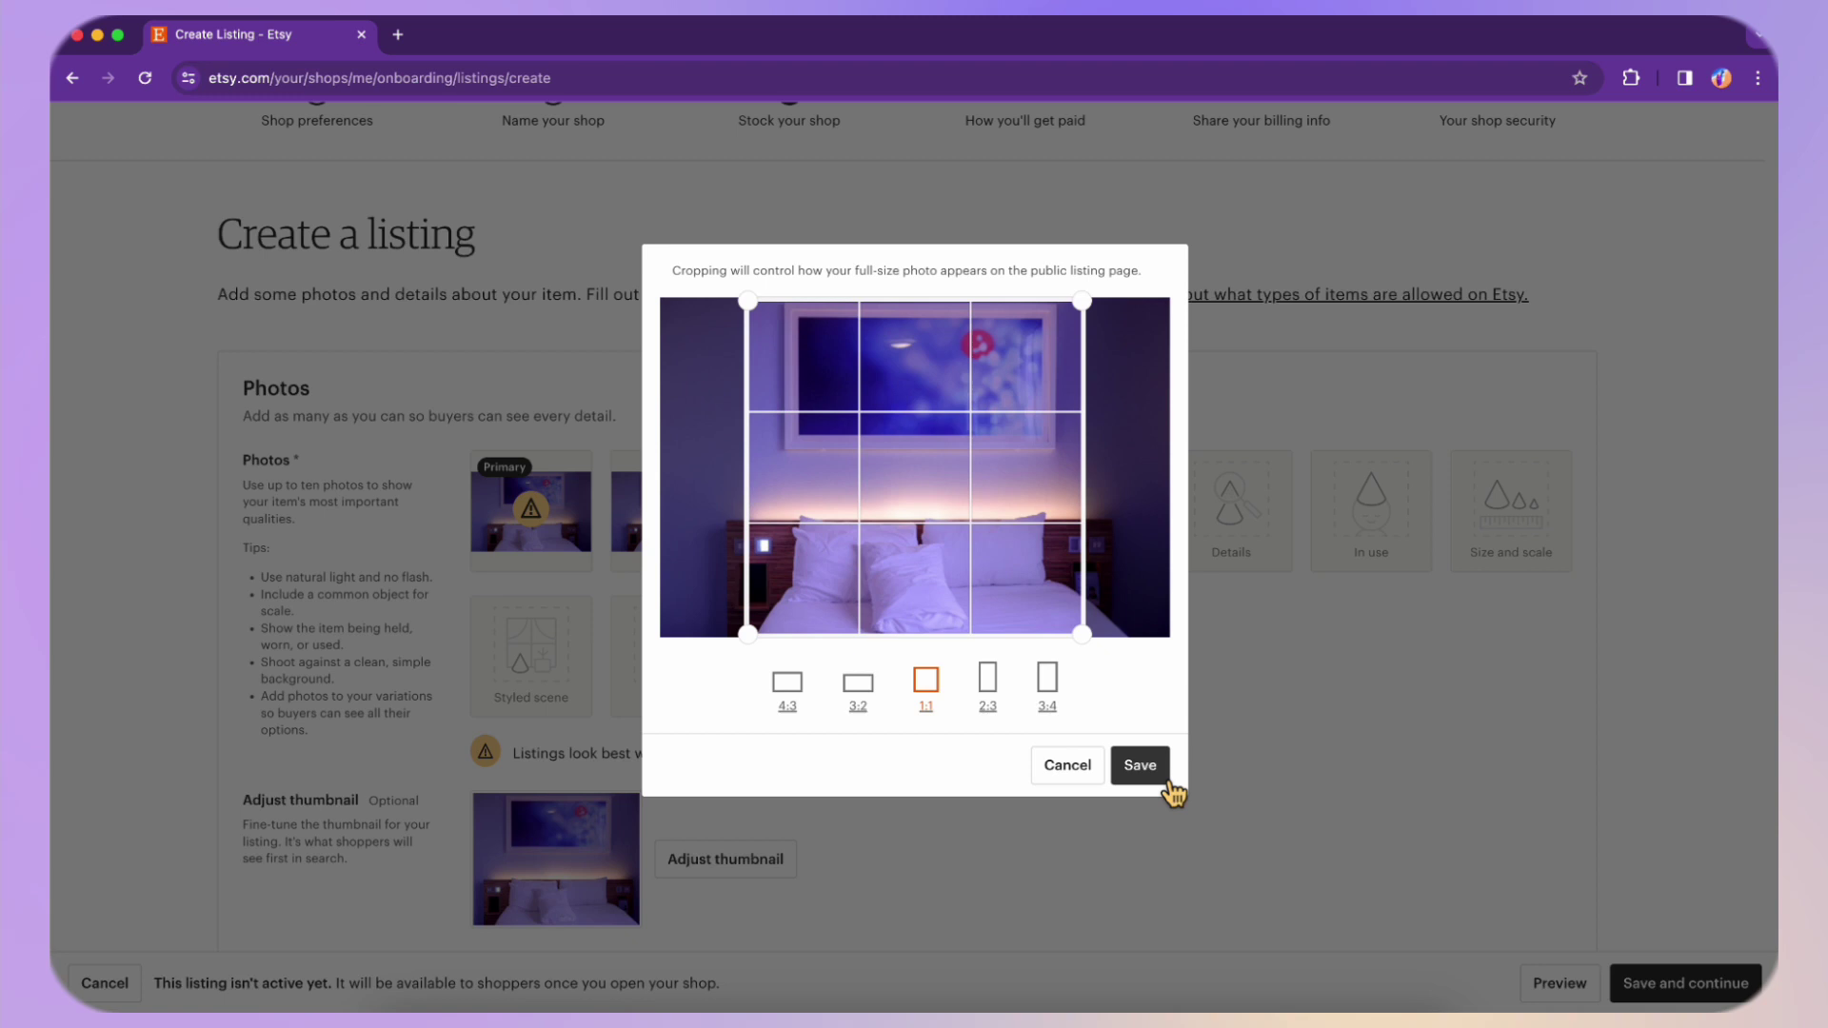
click(1141, 767)
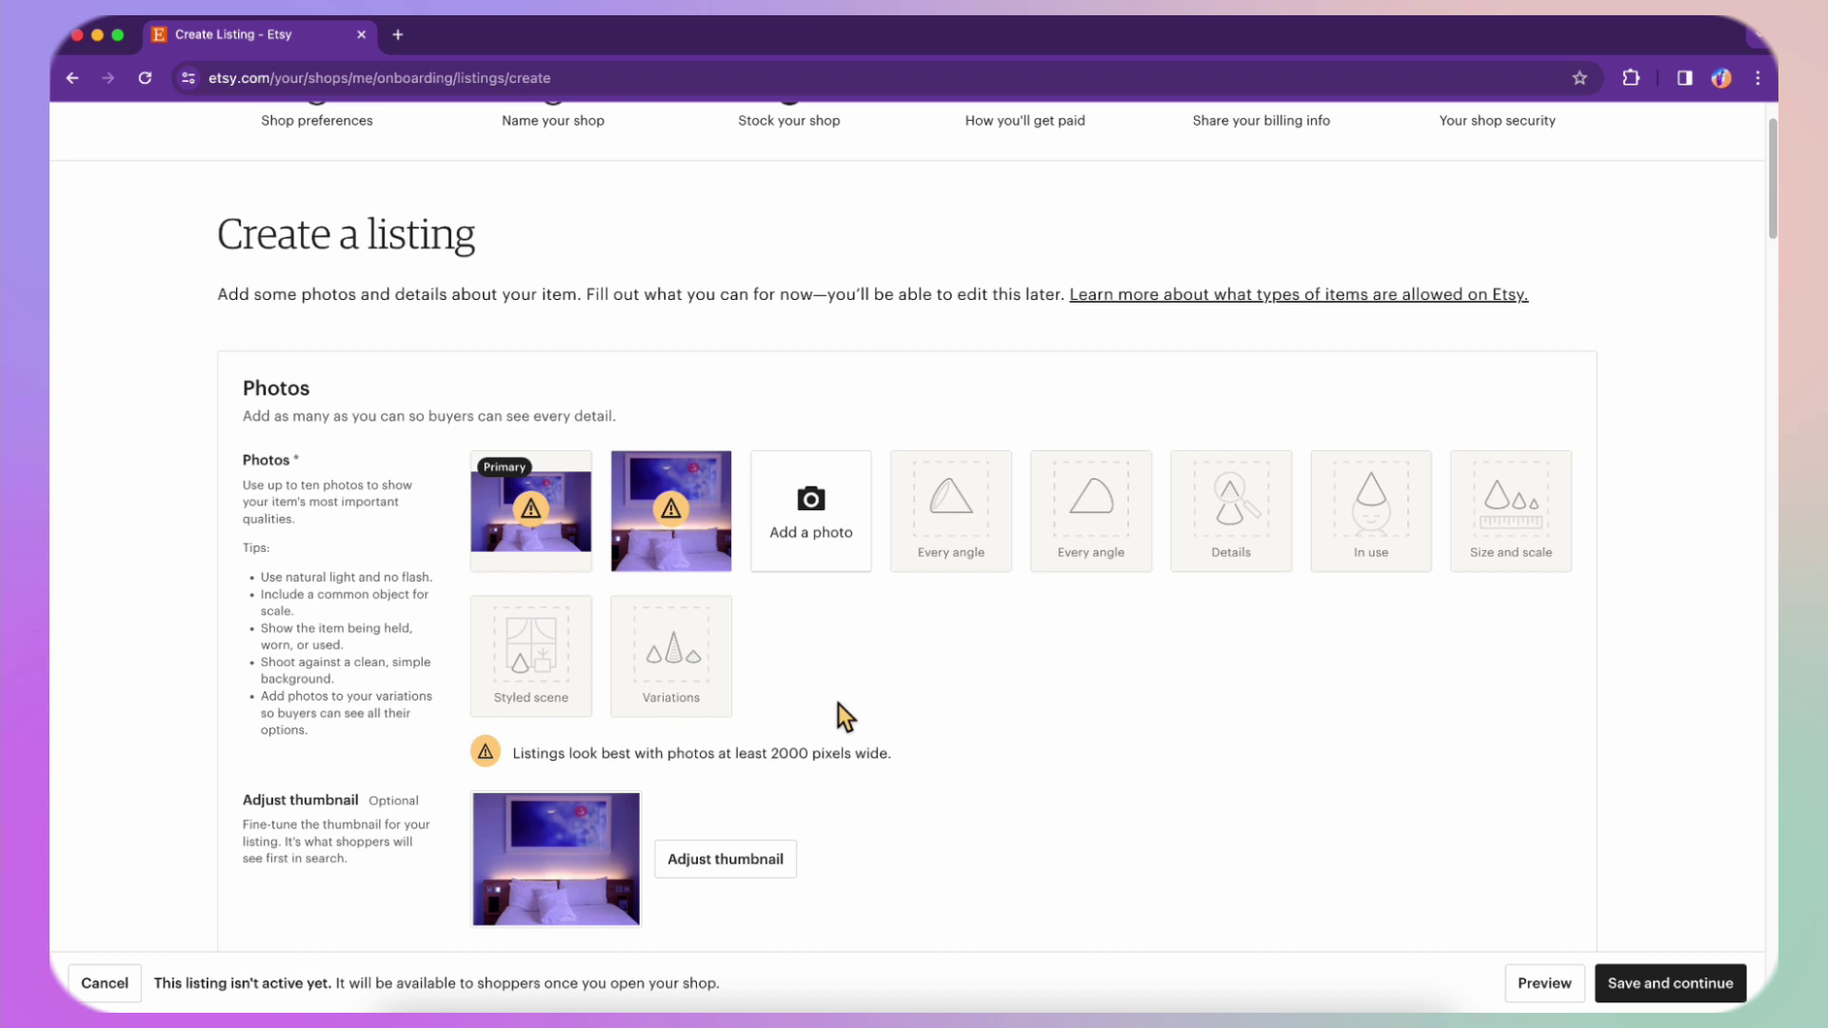
scroll(838, 706, down, 1)
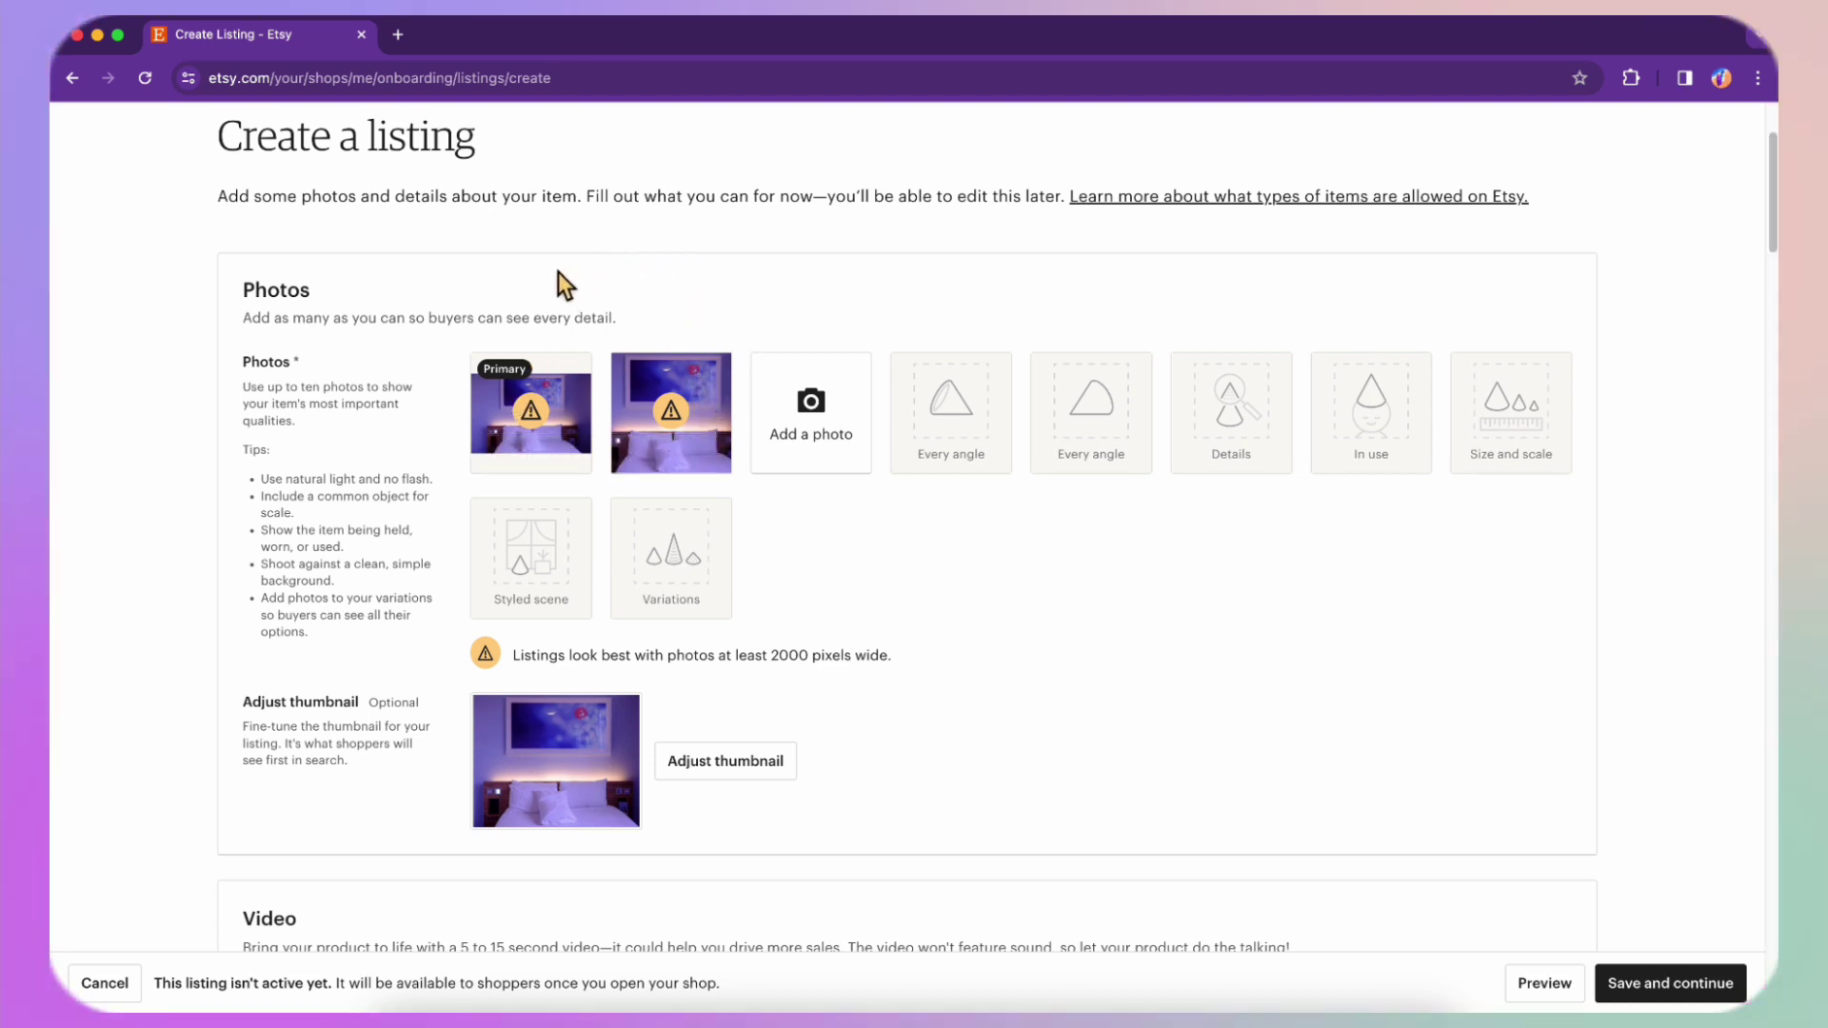
scroll(787, 692, down, 1)
scroll(789, 696, down, 1)
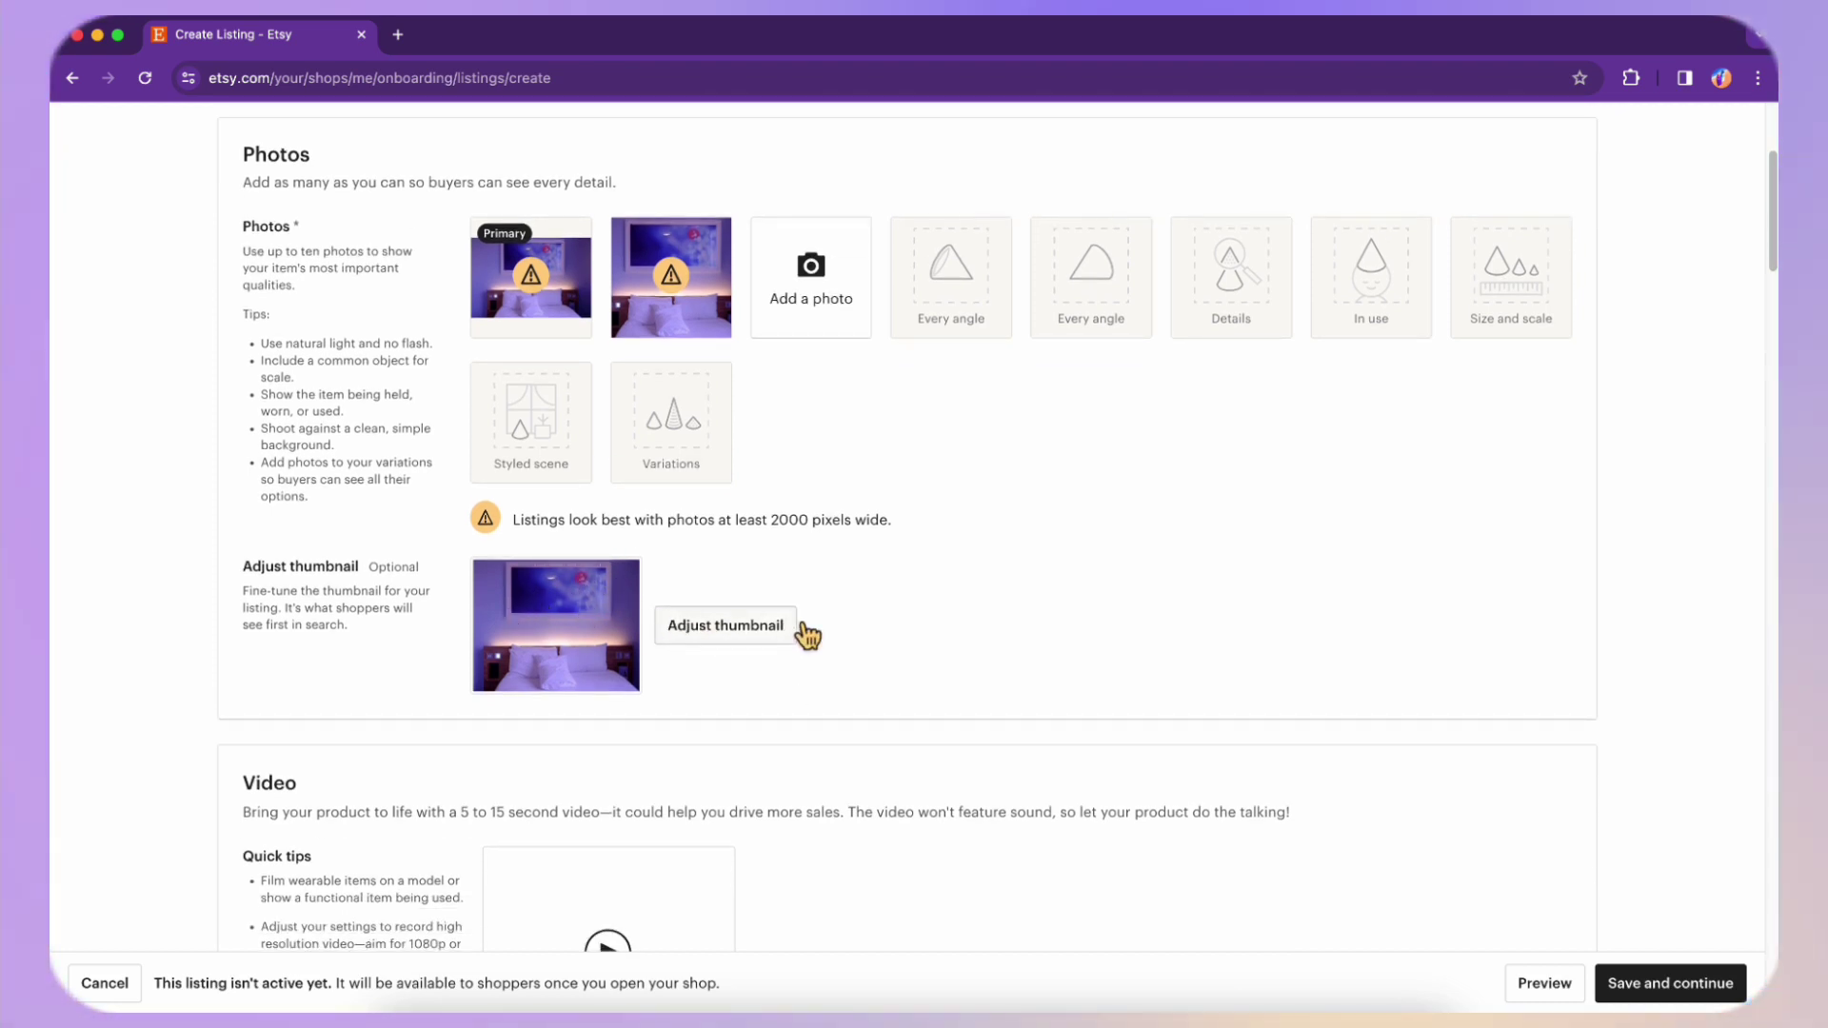
scroll(806, 633, down, 1)
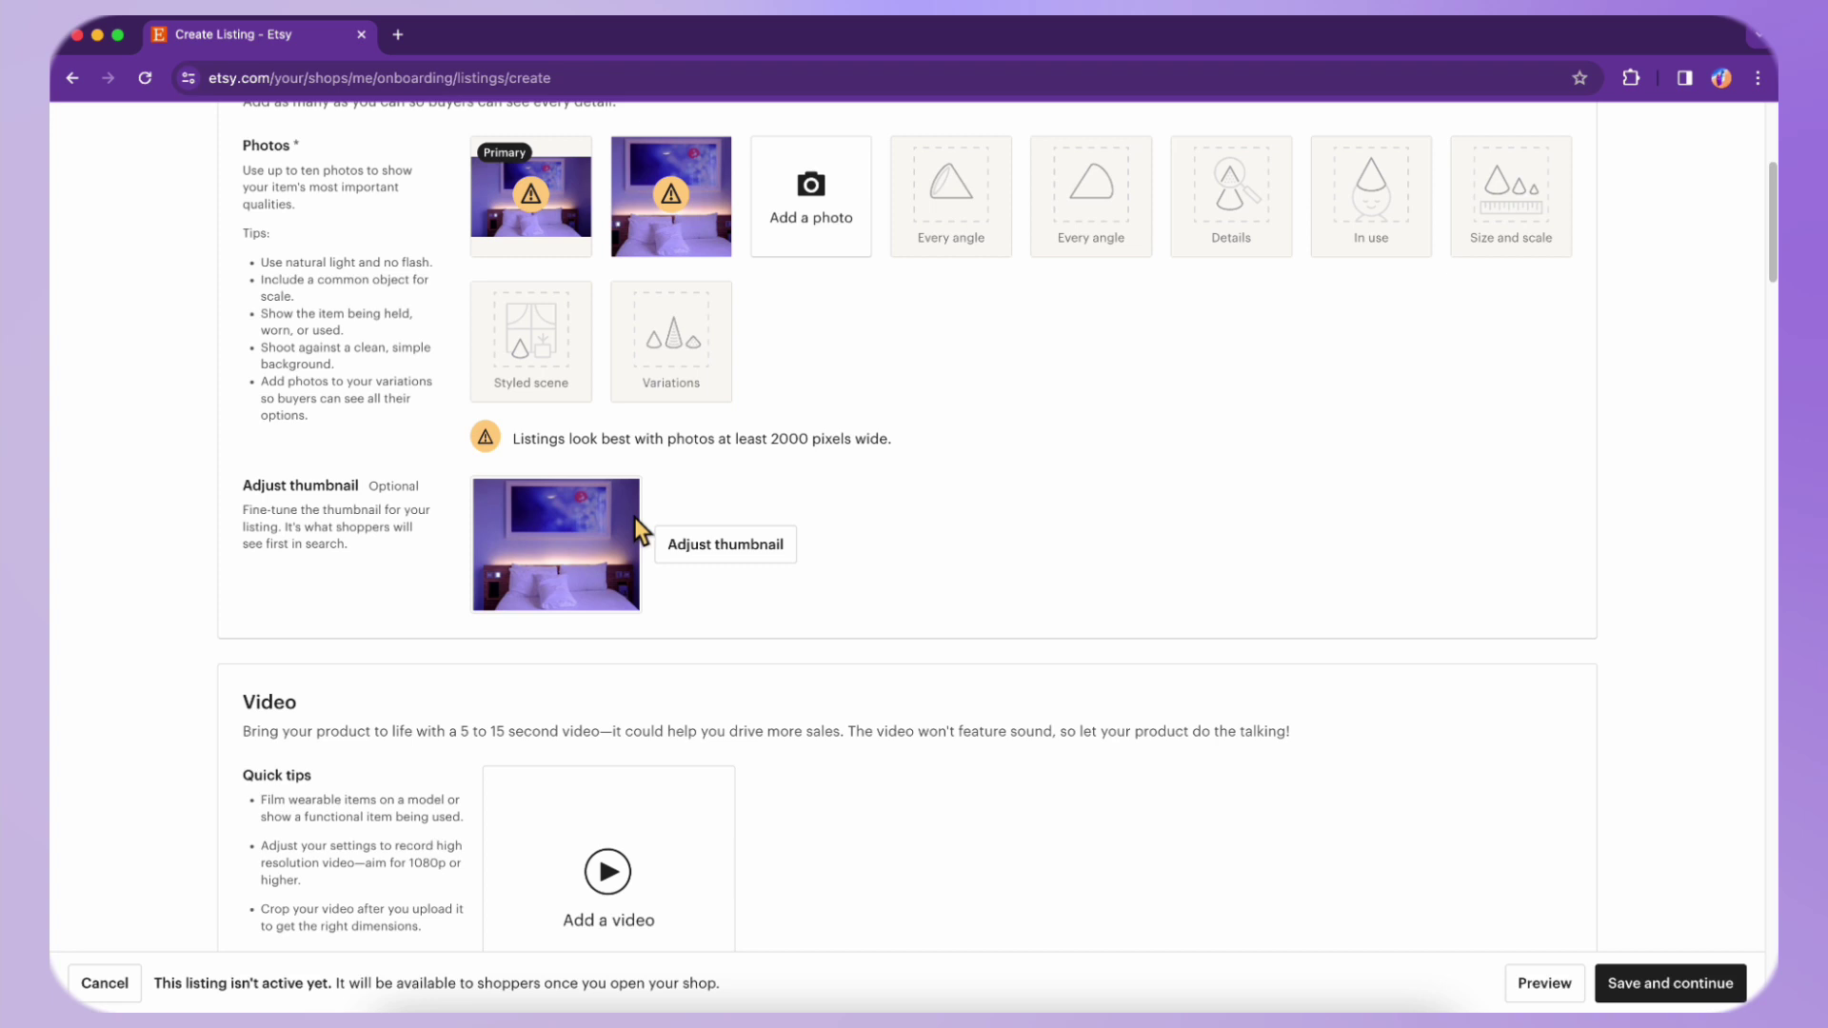
scroll(376, 569, down, 1)
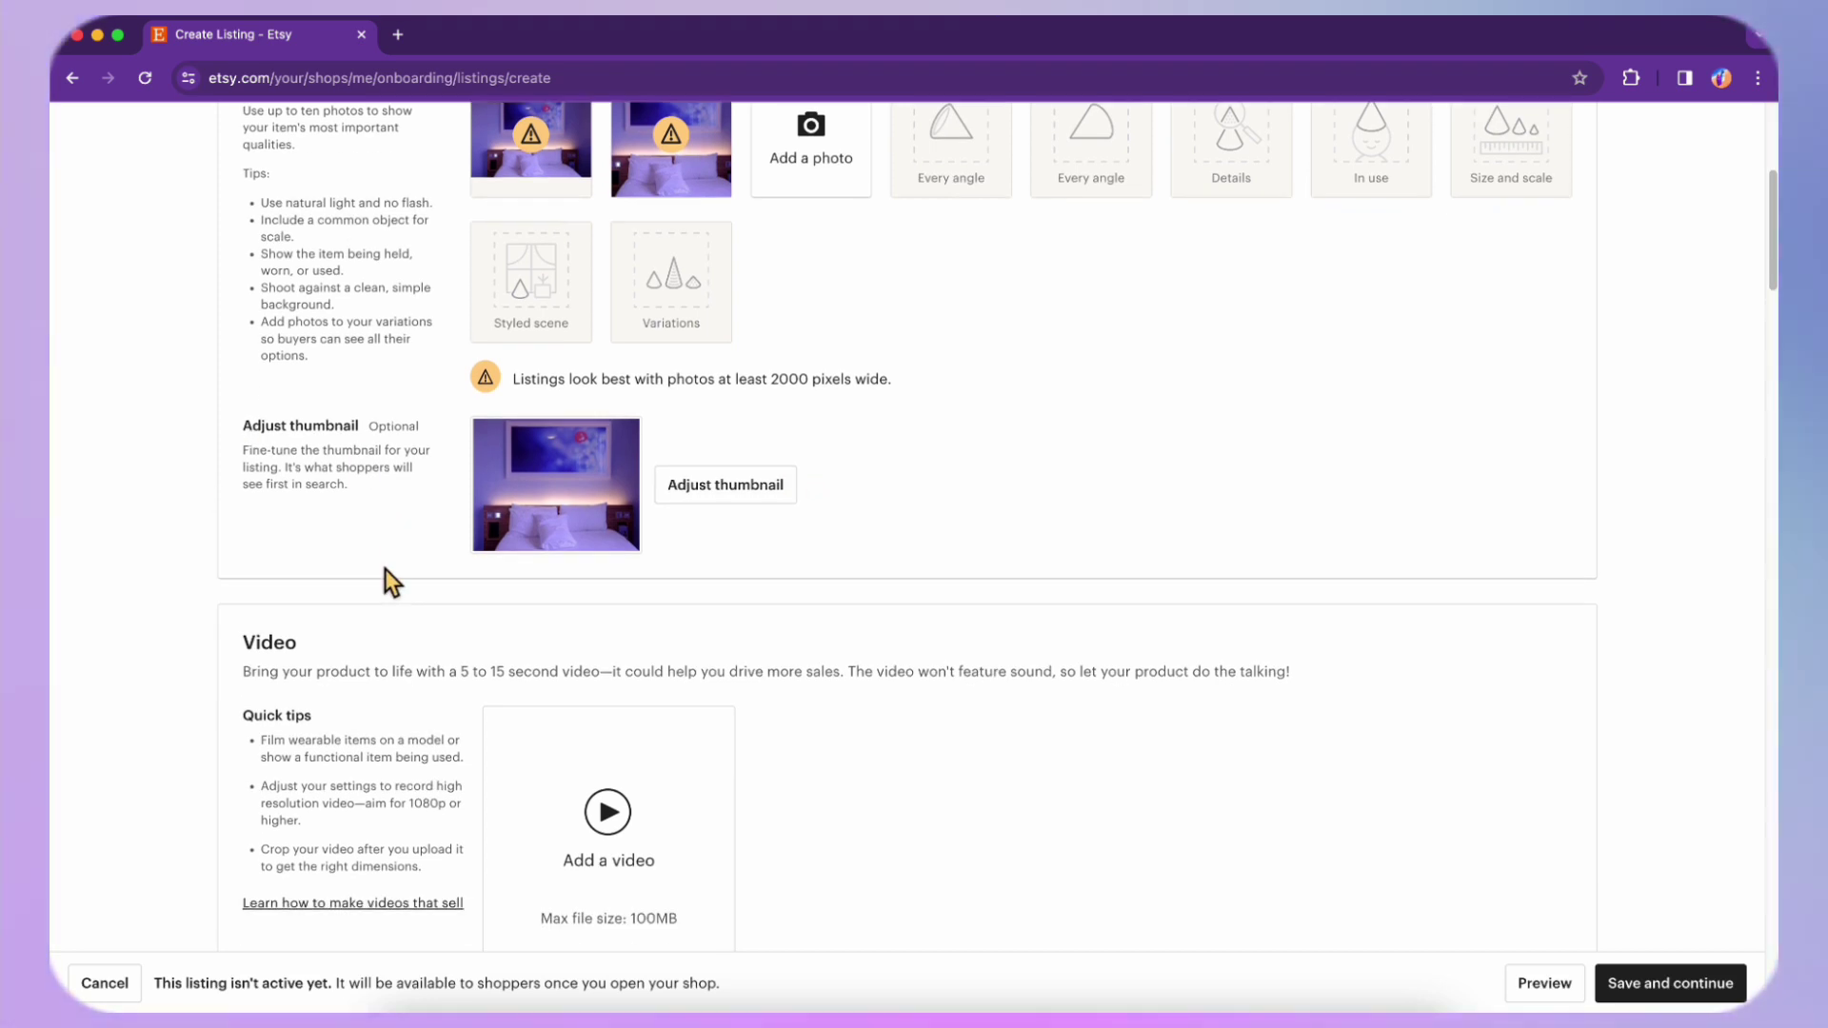
scroll(779, 663, down, 2)
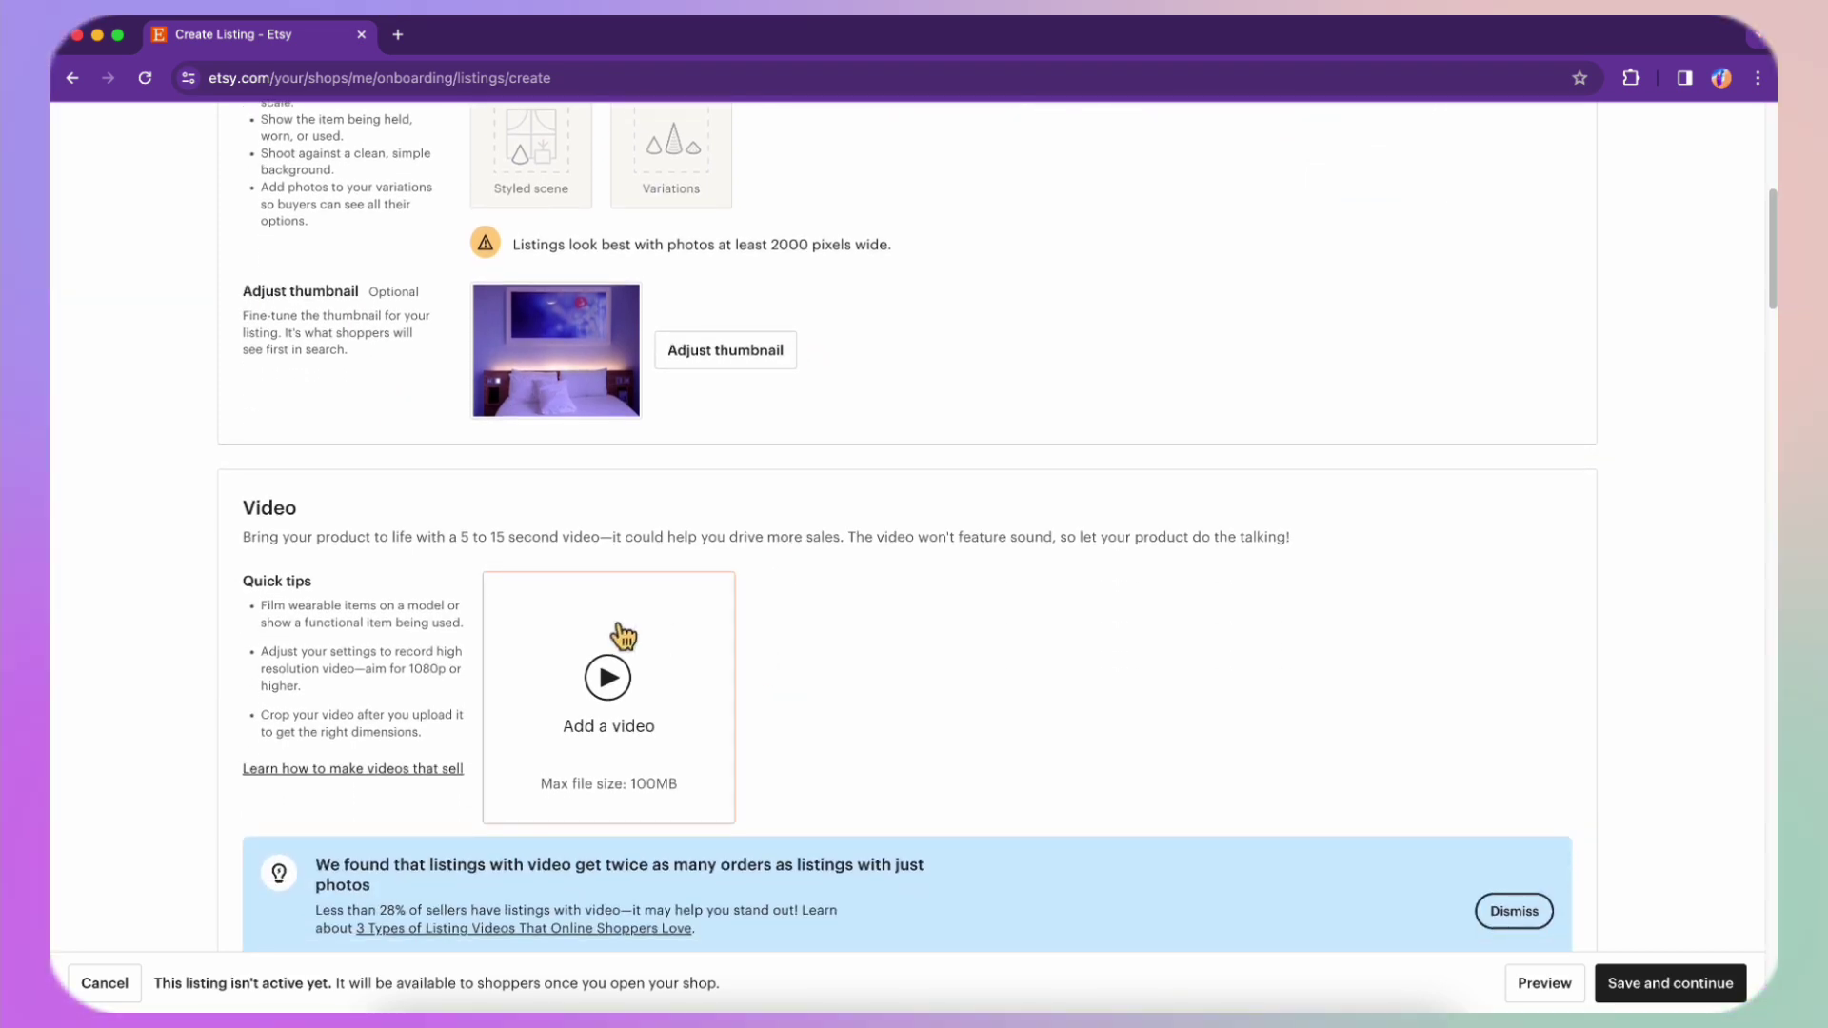
scroll(883, 680, down, 1)
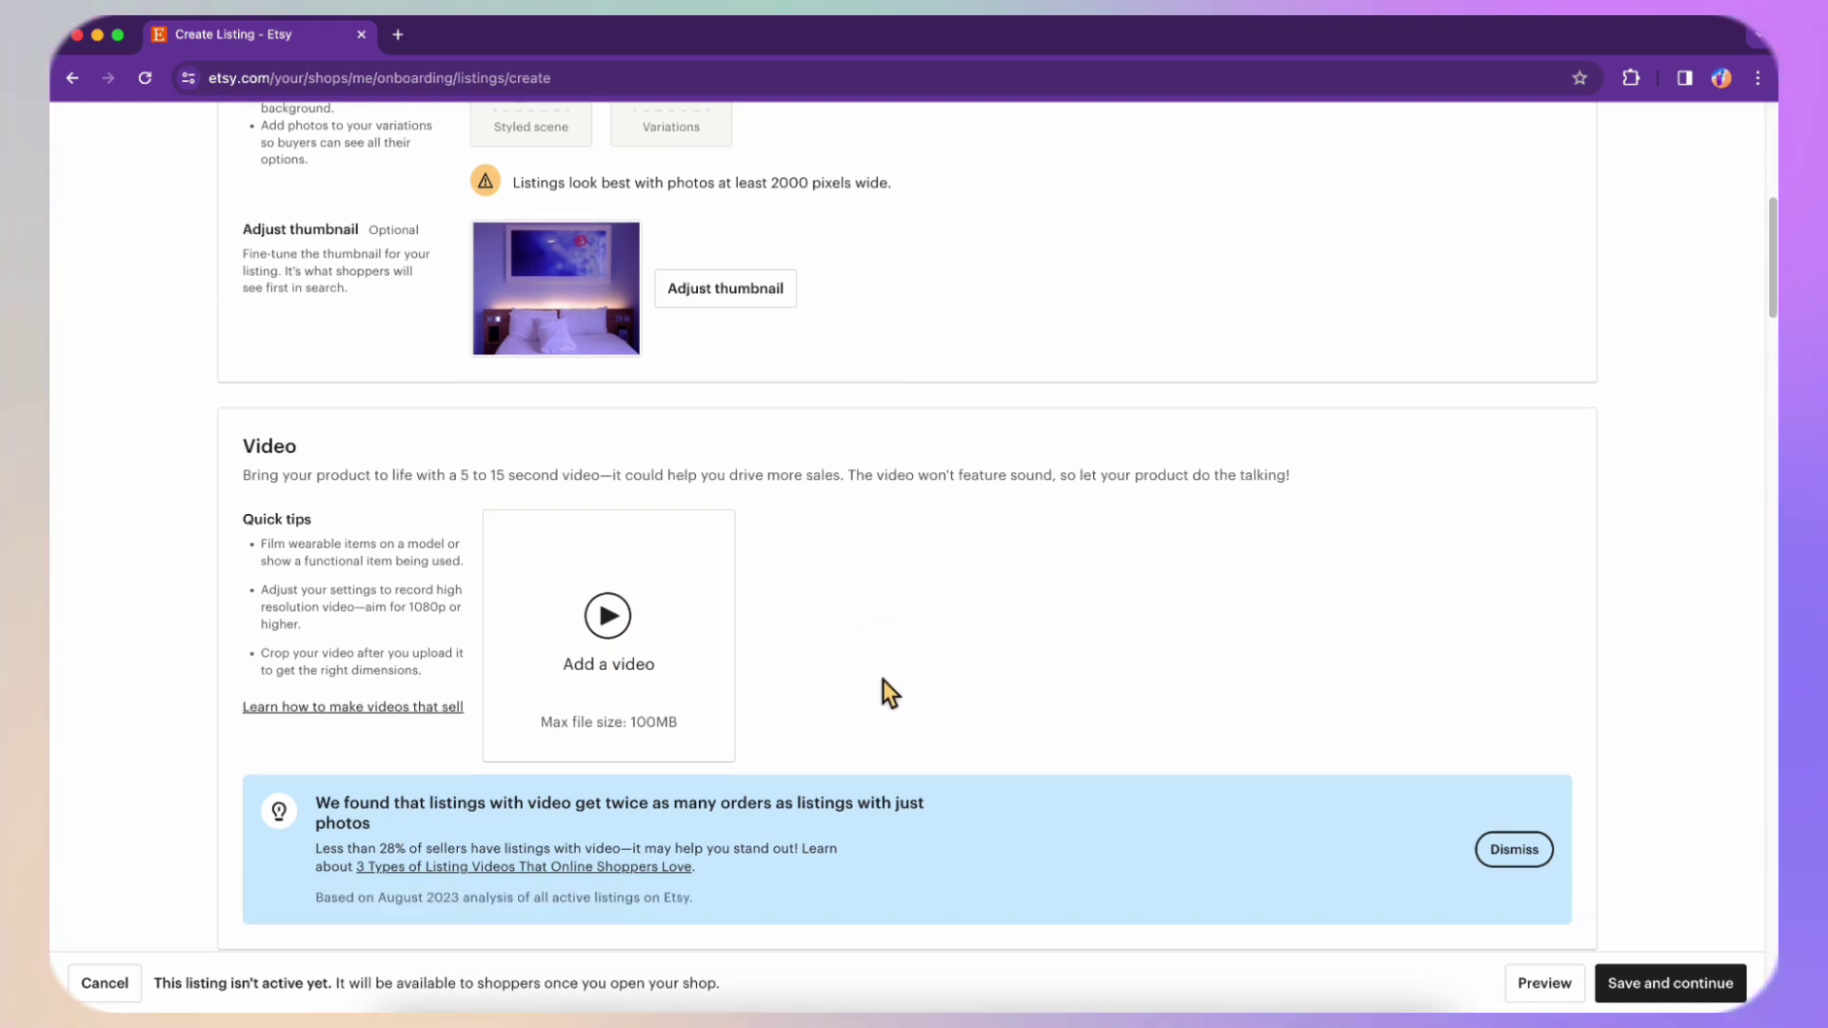
scroll(882, 680, down, 1)
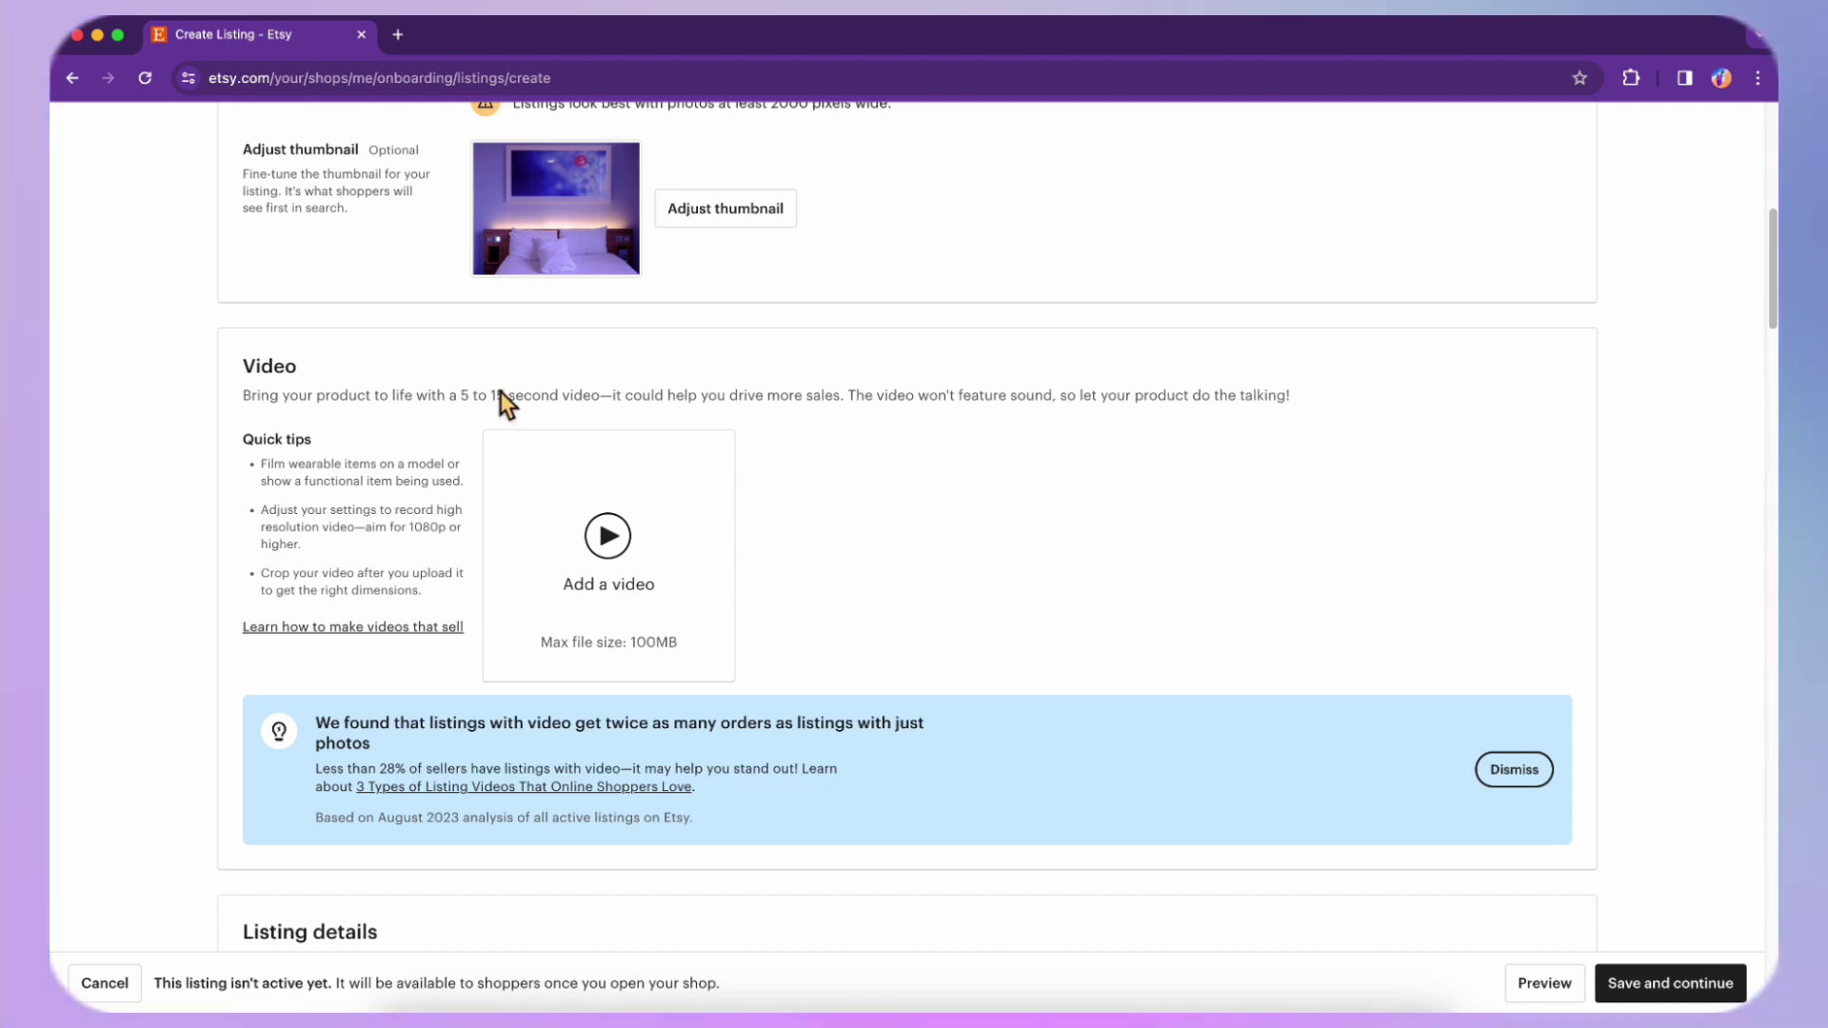
scroll(347, 561, down, 1)
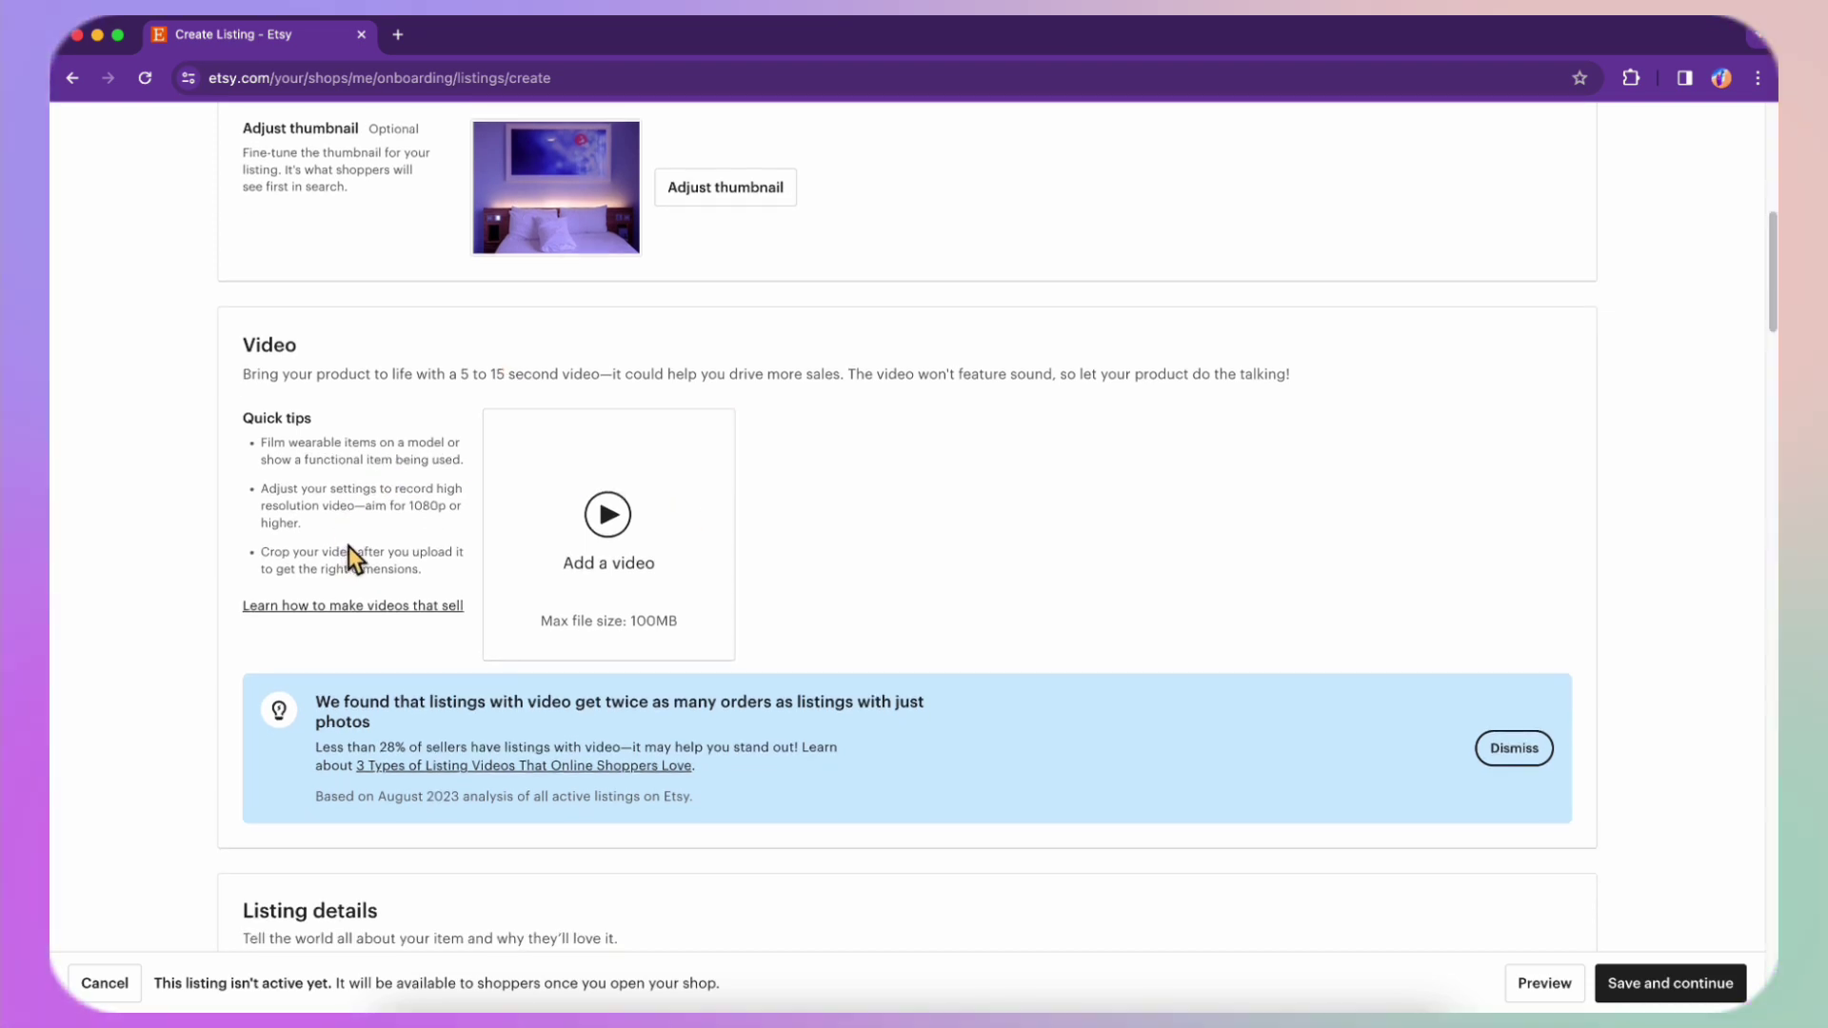
scroll(986, 677, down, 4)
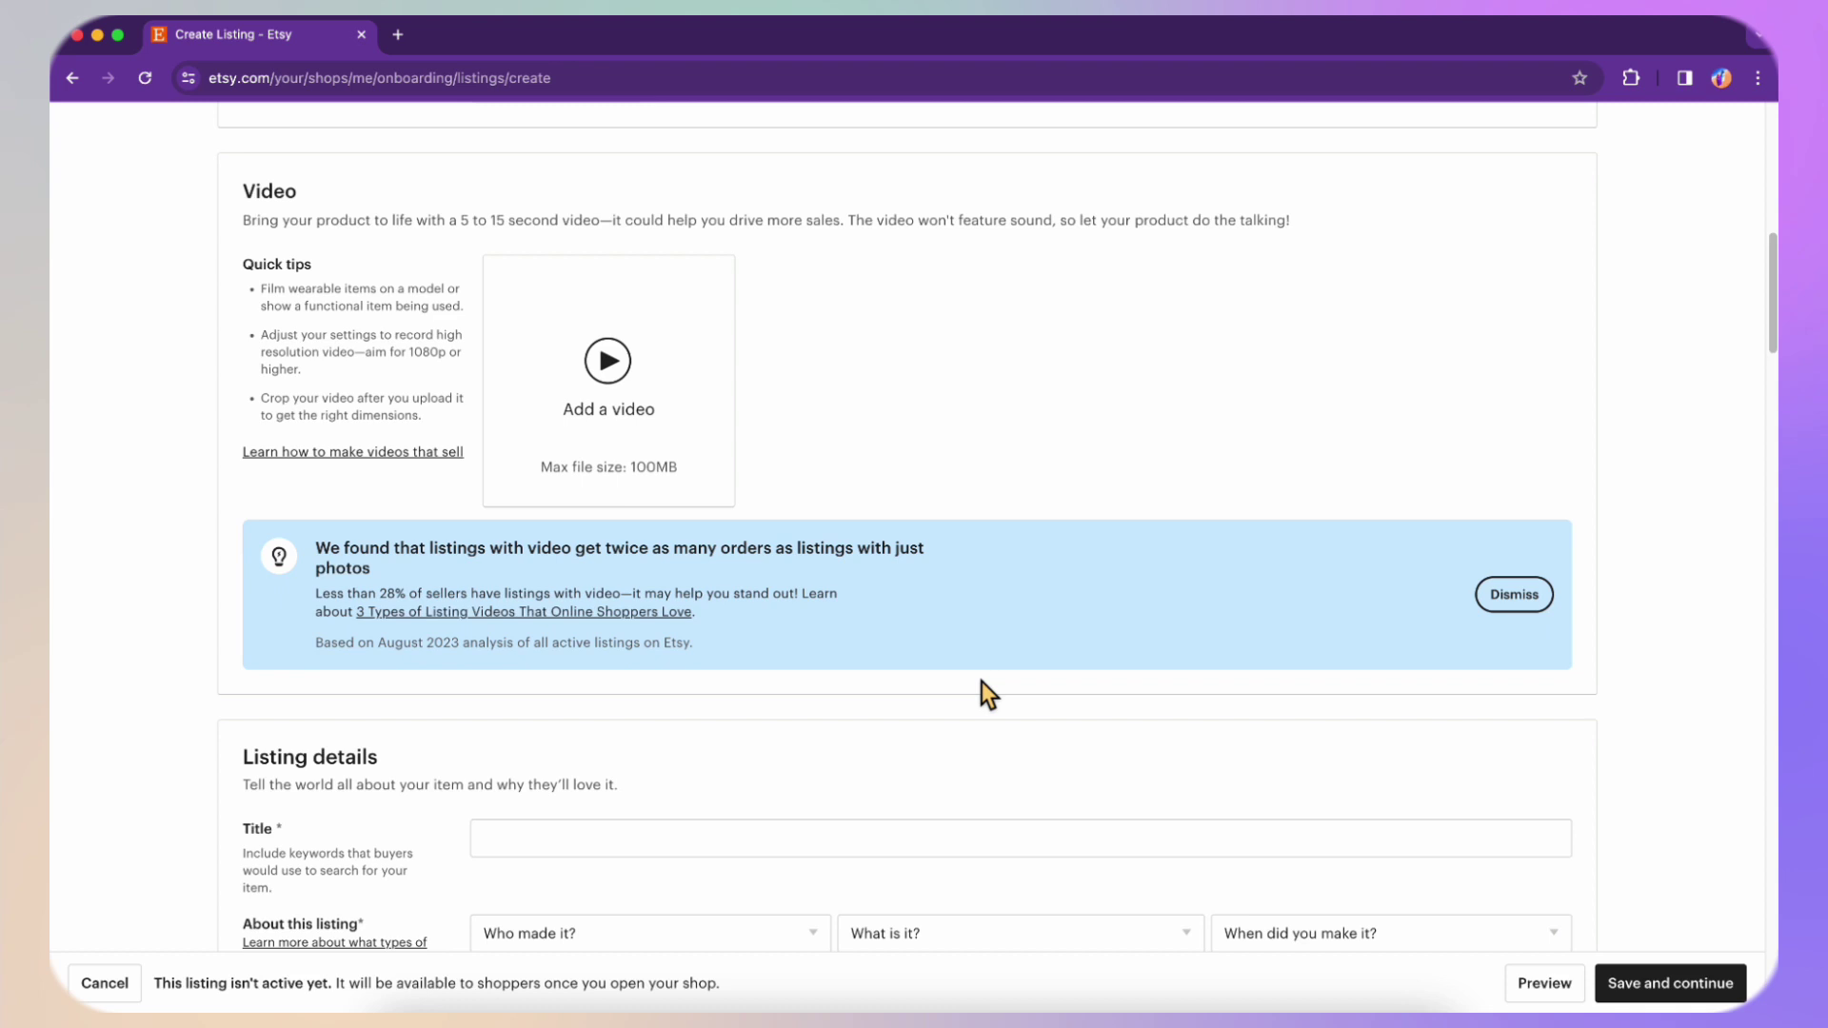
scroll(980, 682, down, 2)
scroll(984, 680, down, 2)
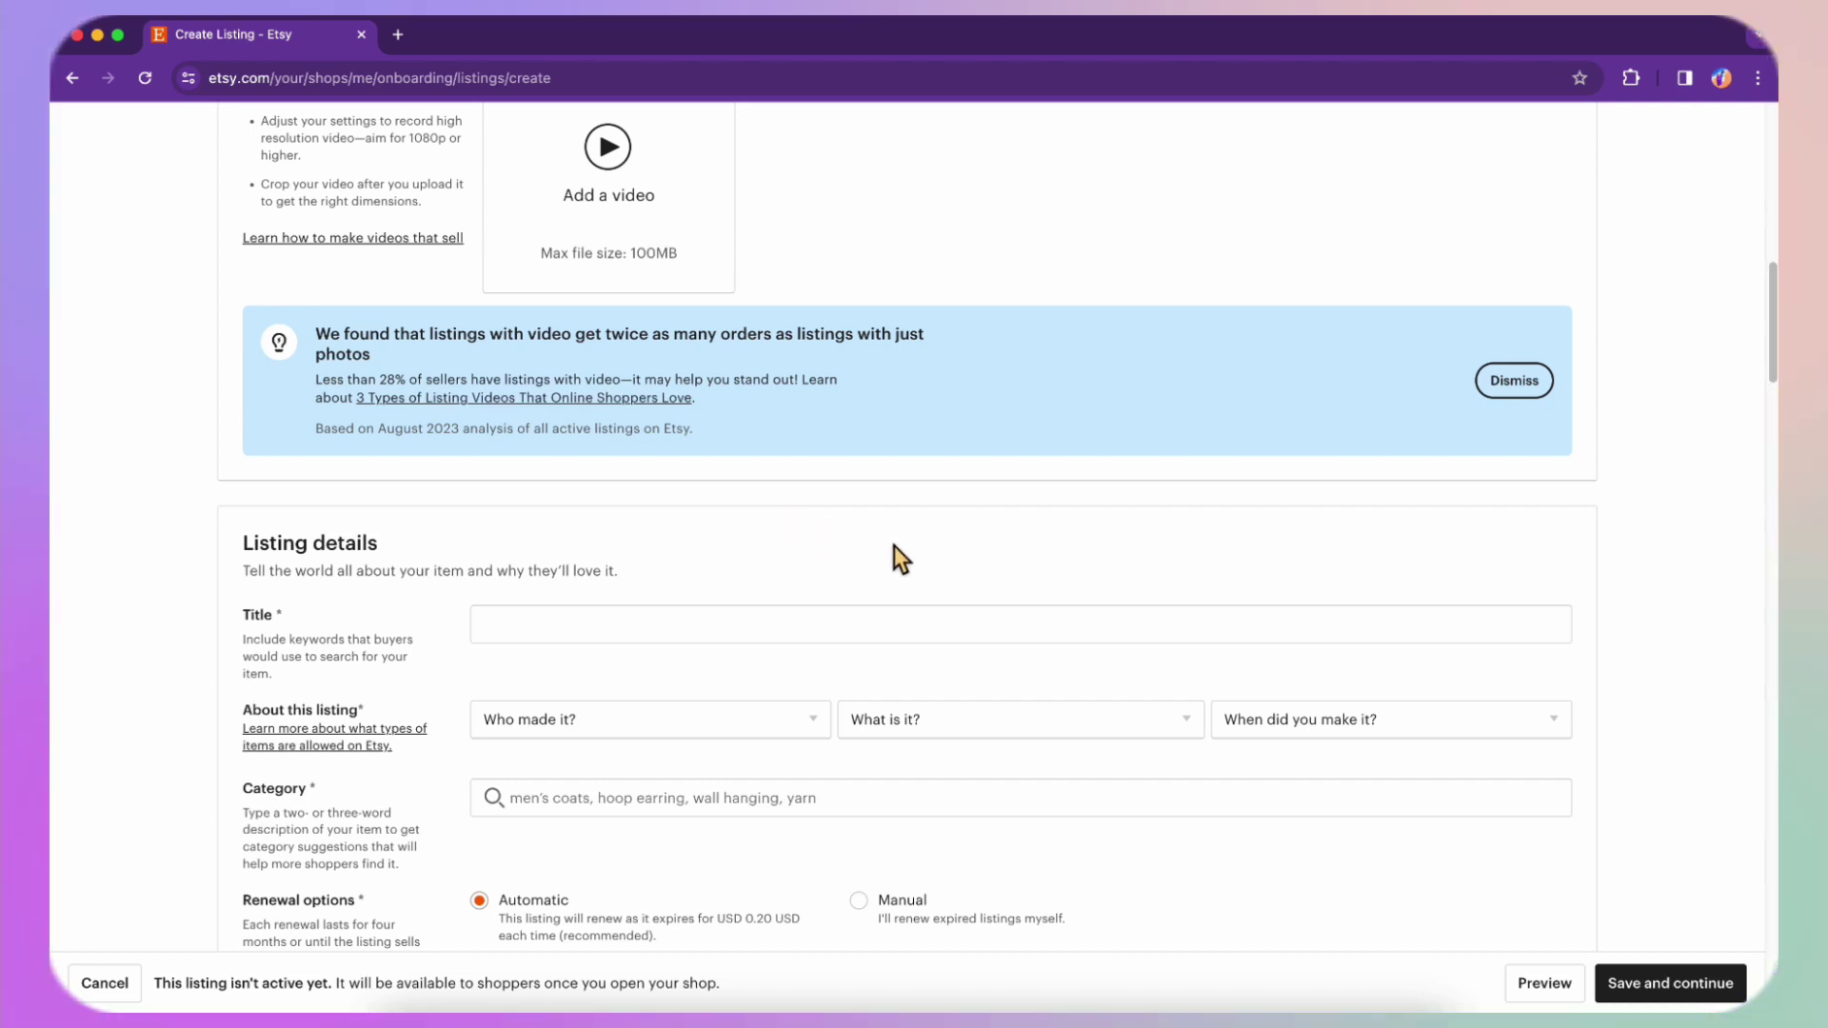
Set Who made it to I did, What is it to A finished product, and When to 2020 - 2024
click(592, 733)
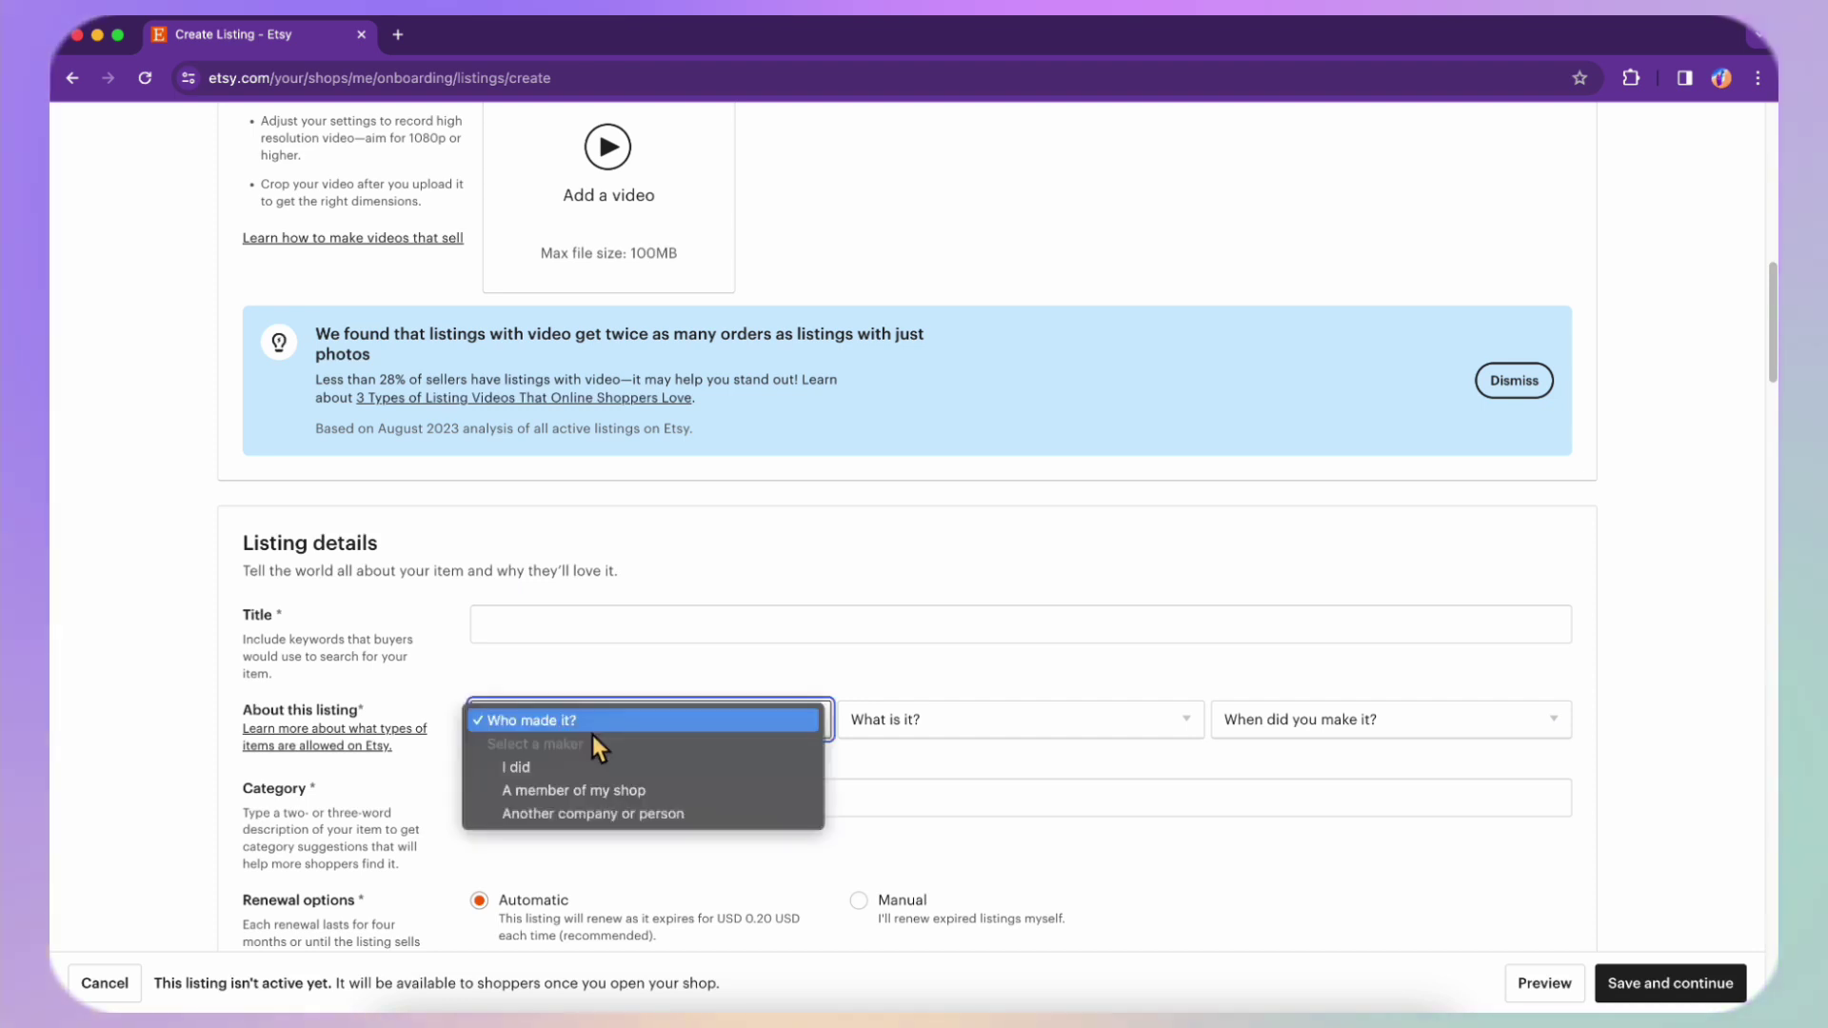
click(583, 770)
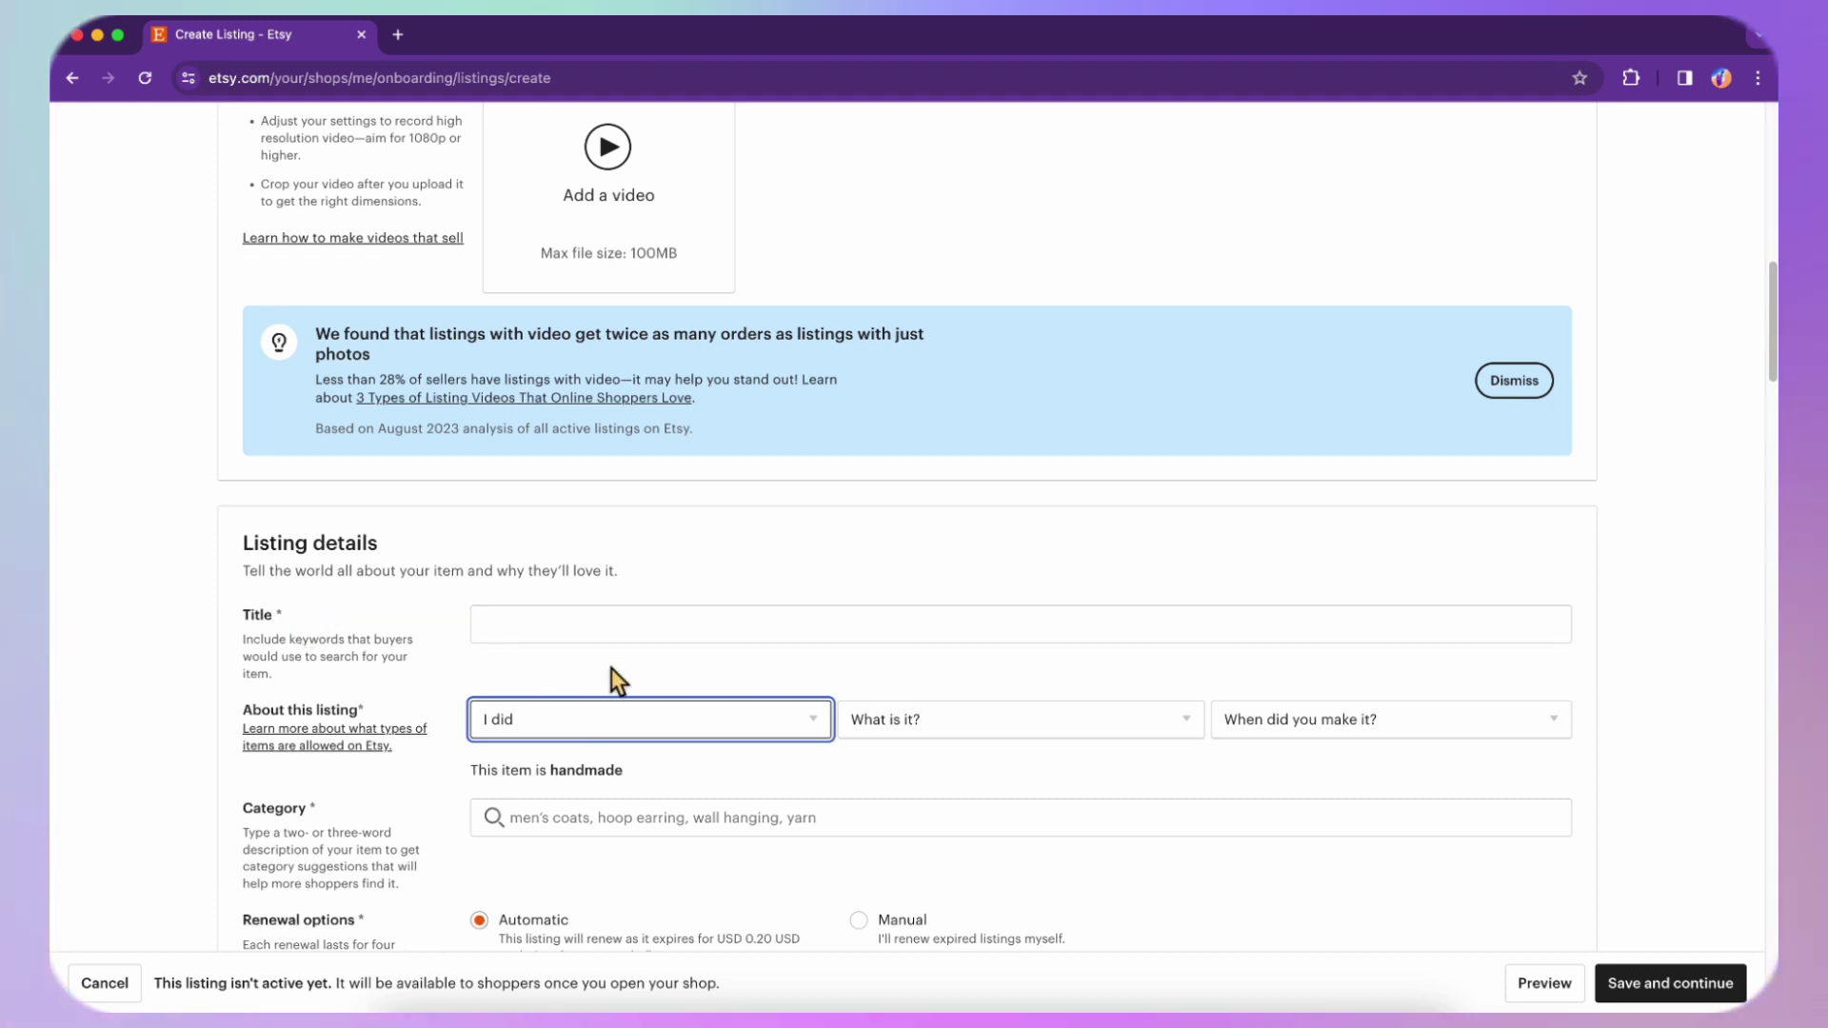
click(931, 716)
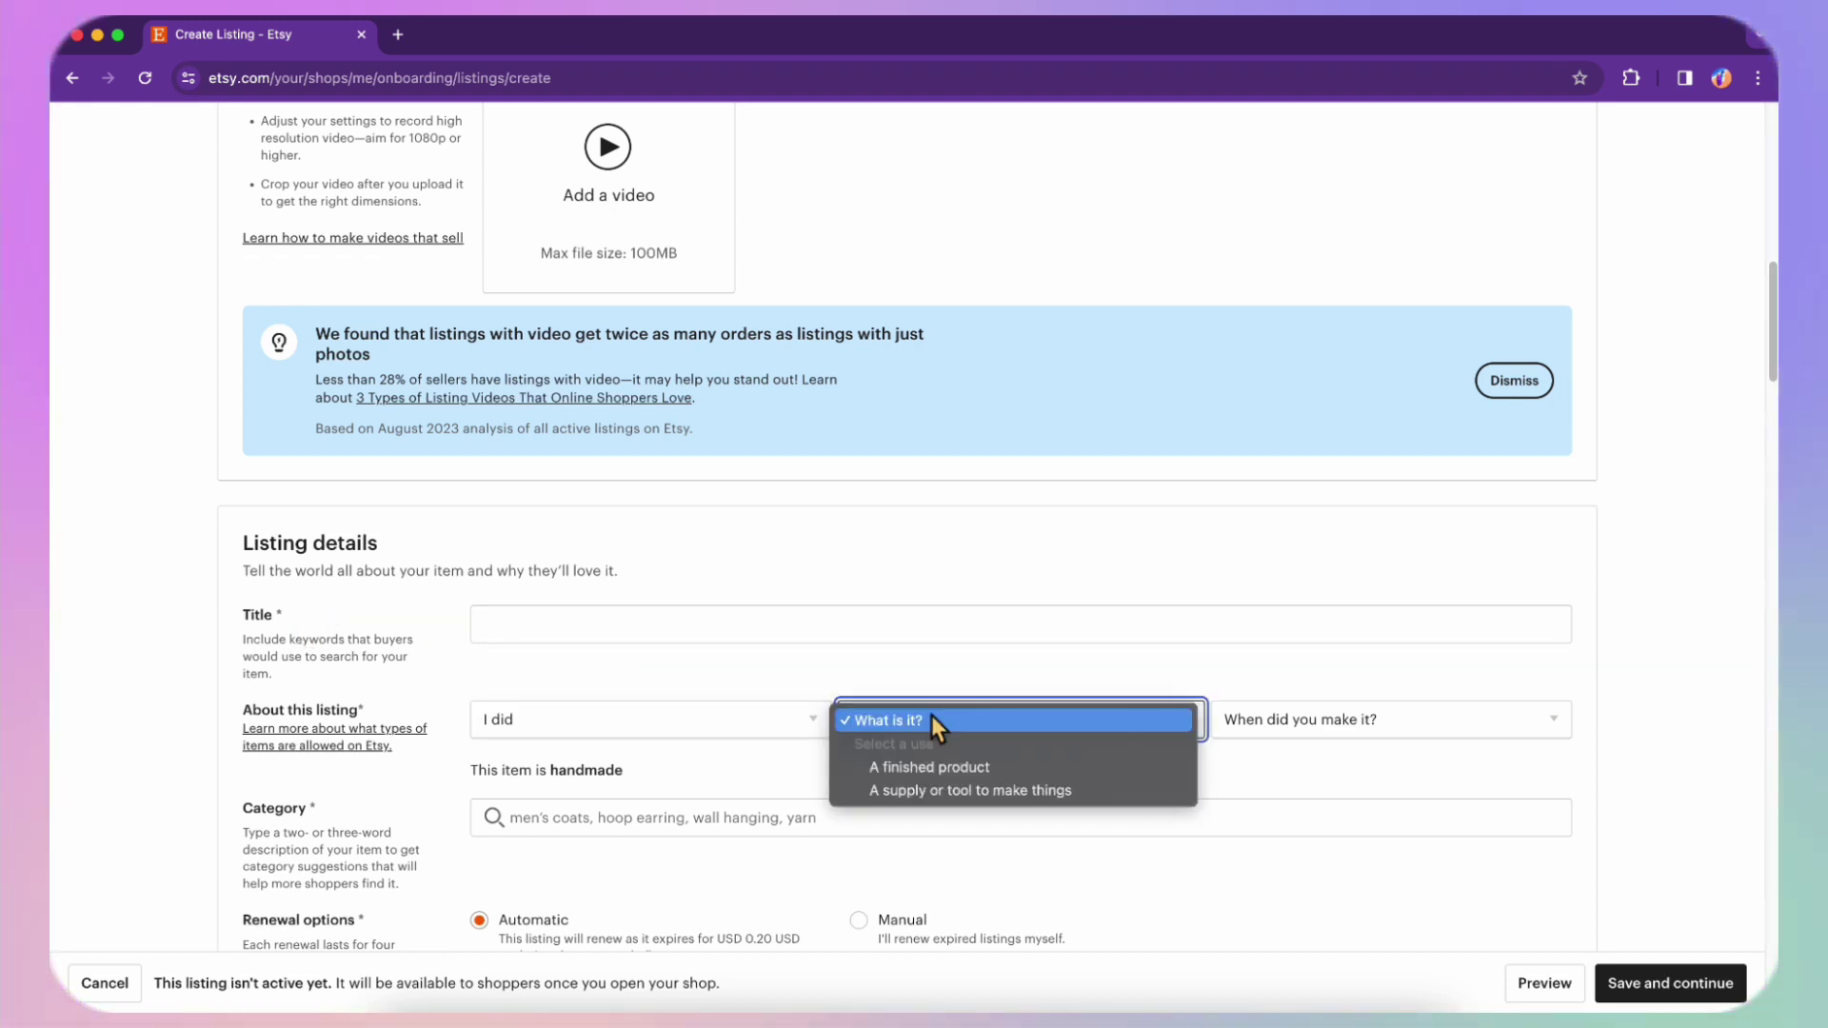
click(994, 770)
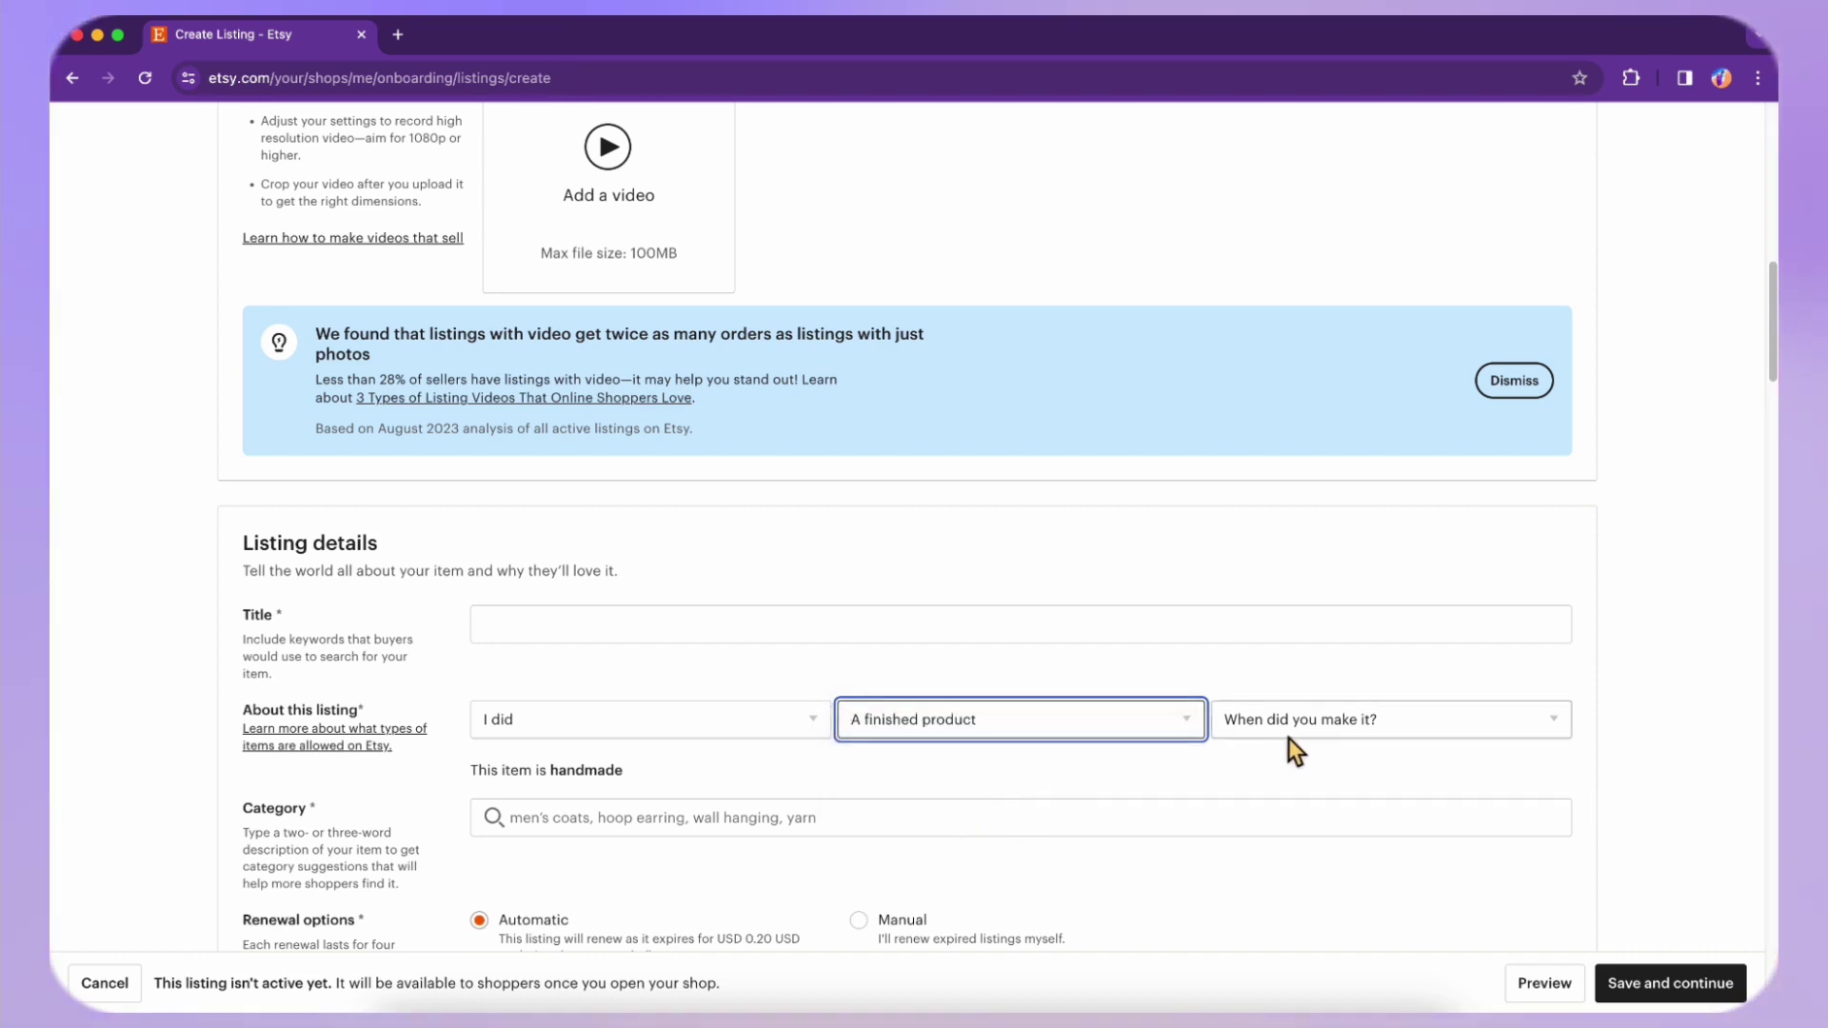
scroll(1085, 720, down, 1)
scroll(1087, 722, down, 1)
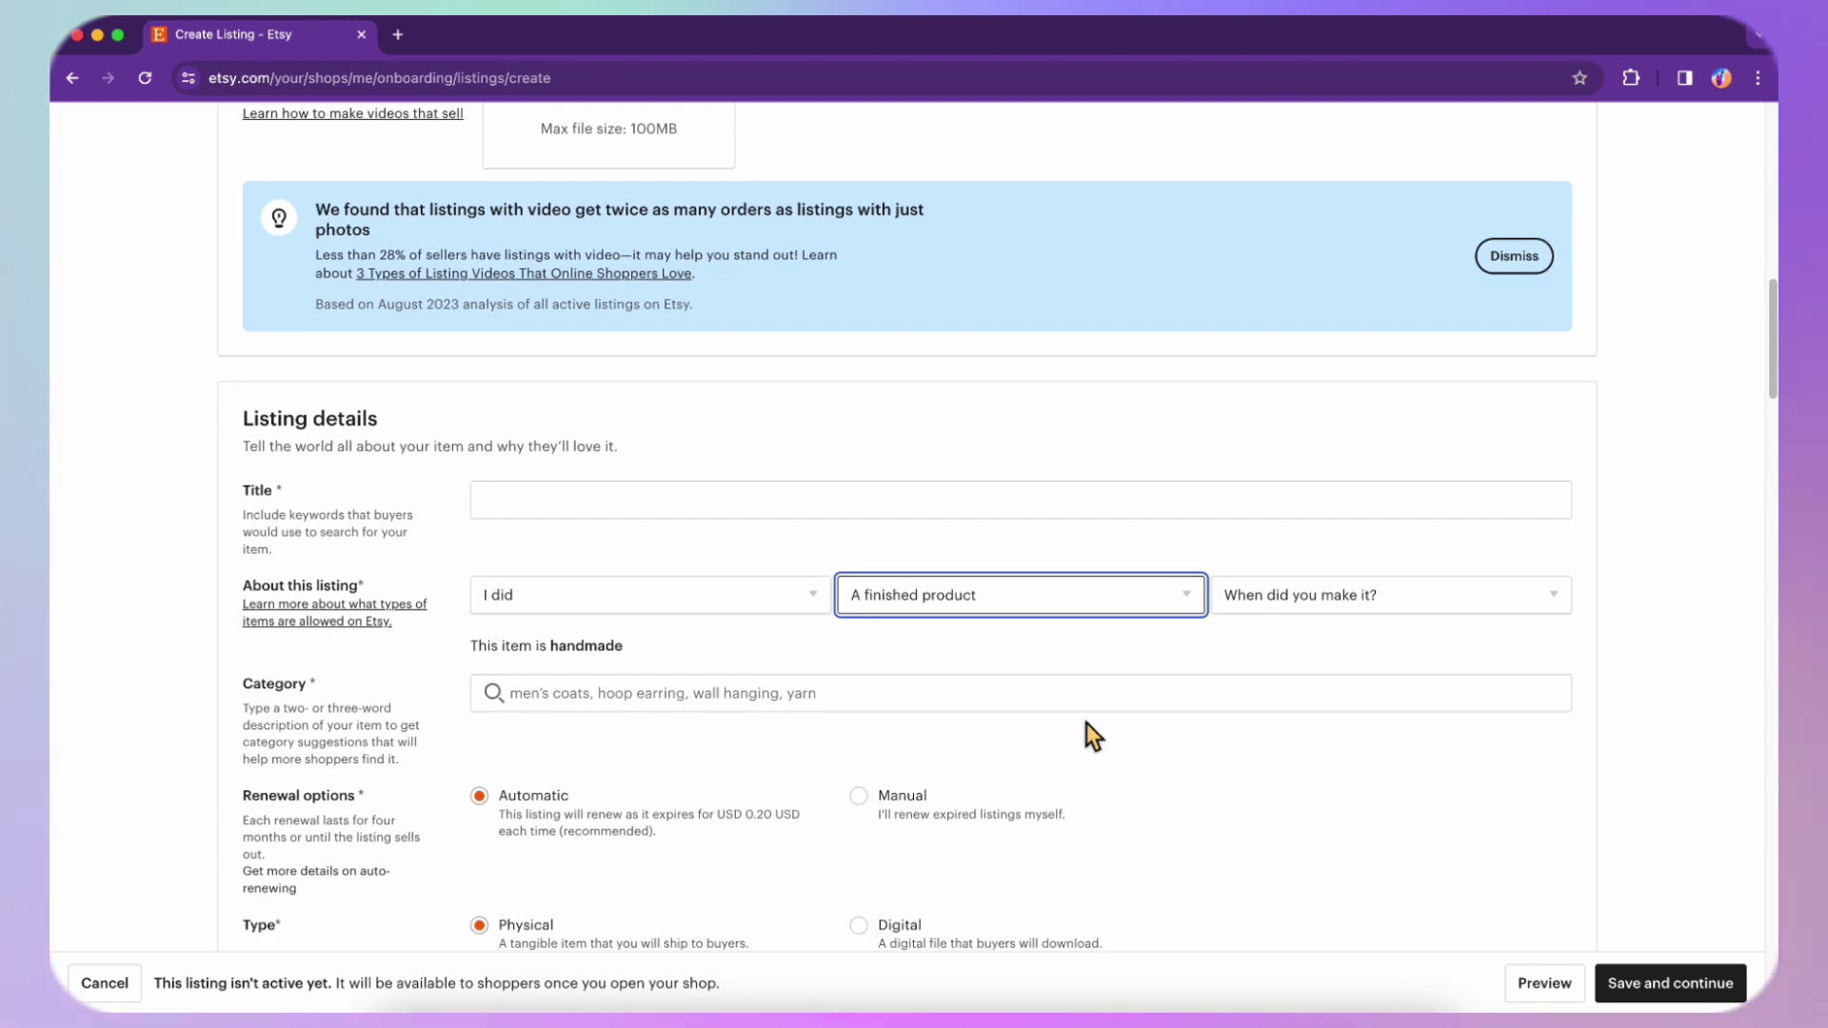
scroll(1087, 722, down, 1)
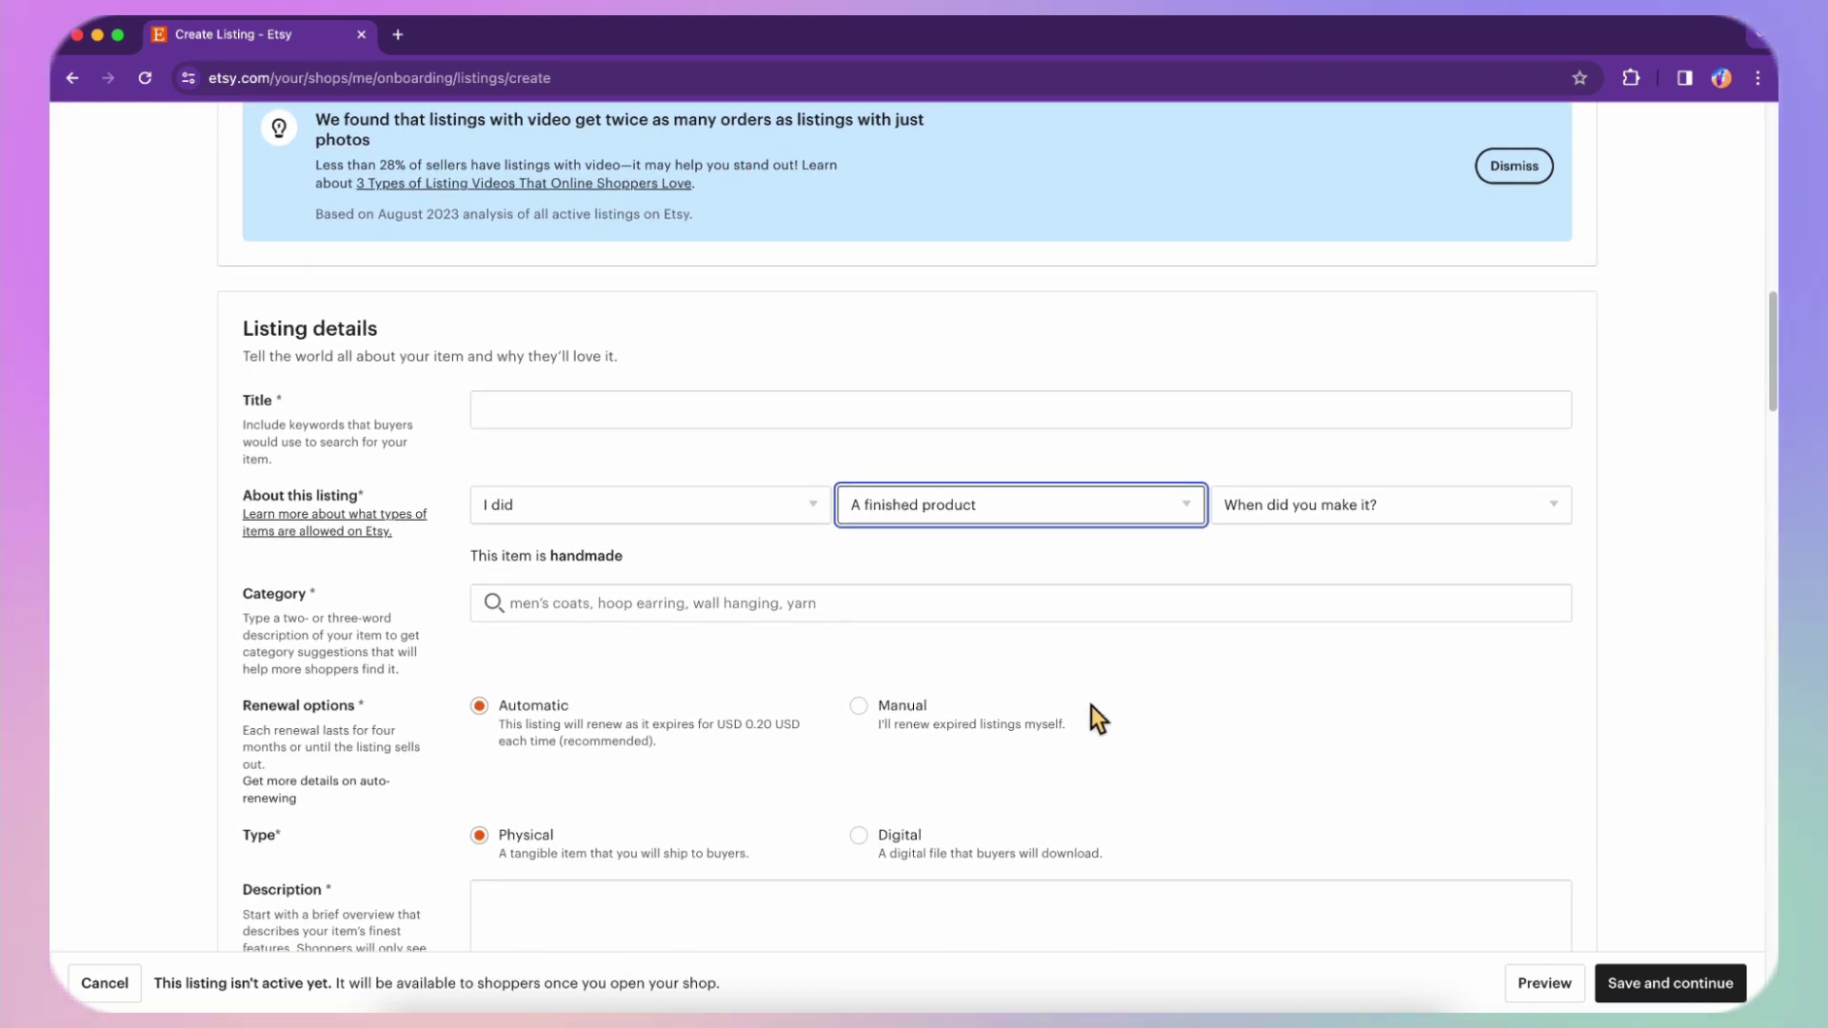
click(1327, 512)
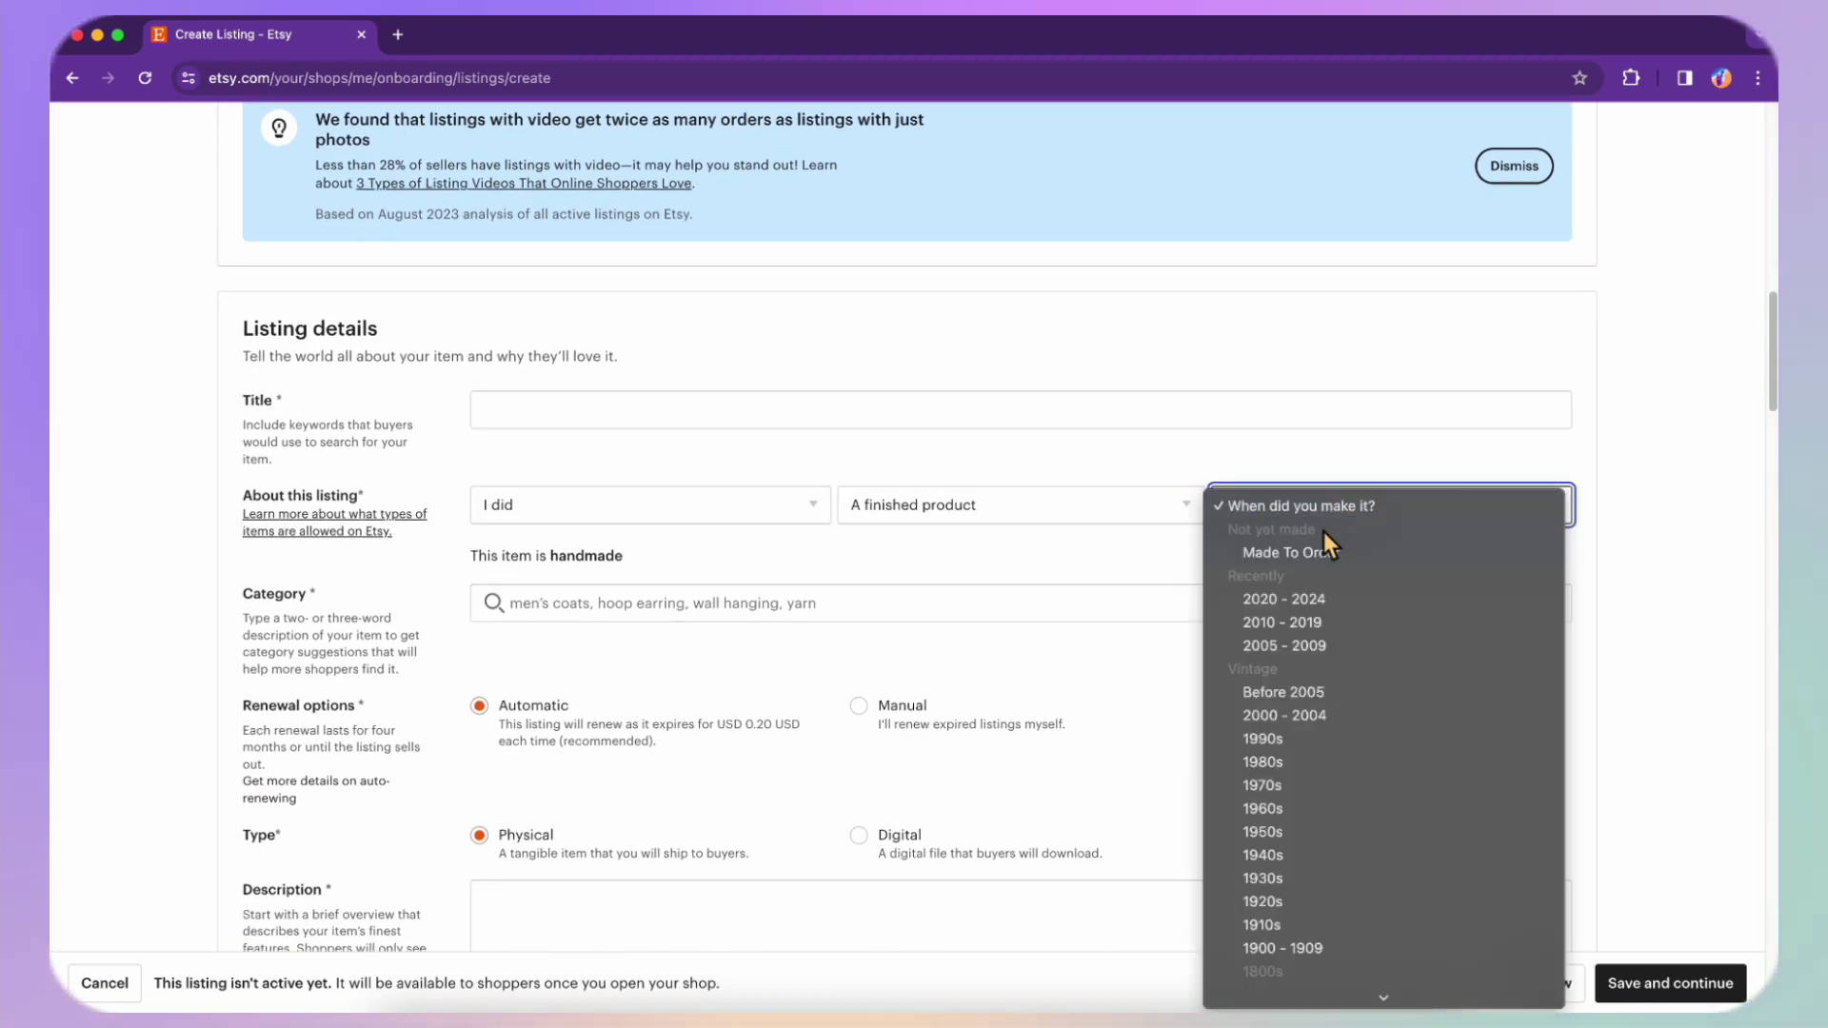
click(1296, 602)
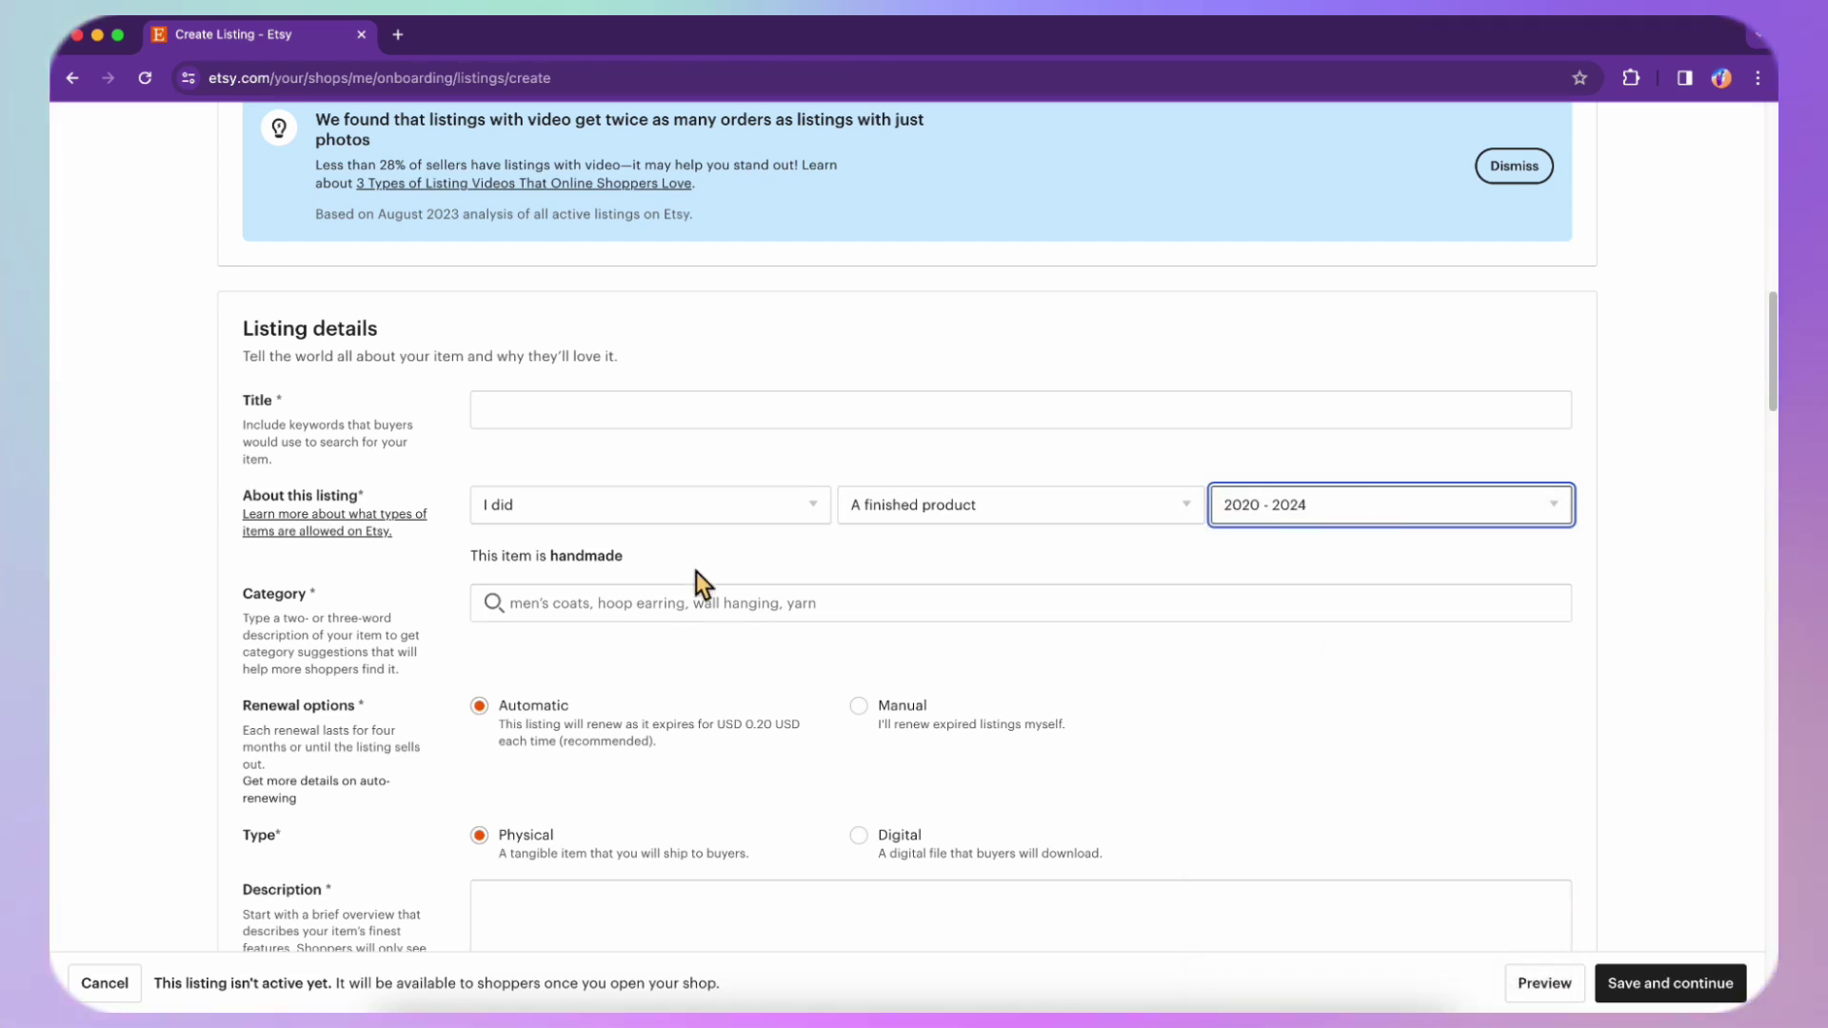
Pick the Digital Prints category suggestion and move down to its new attribute fields
click(631, 602)
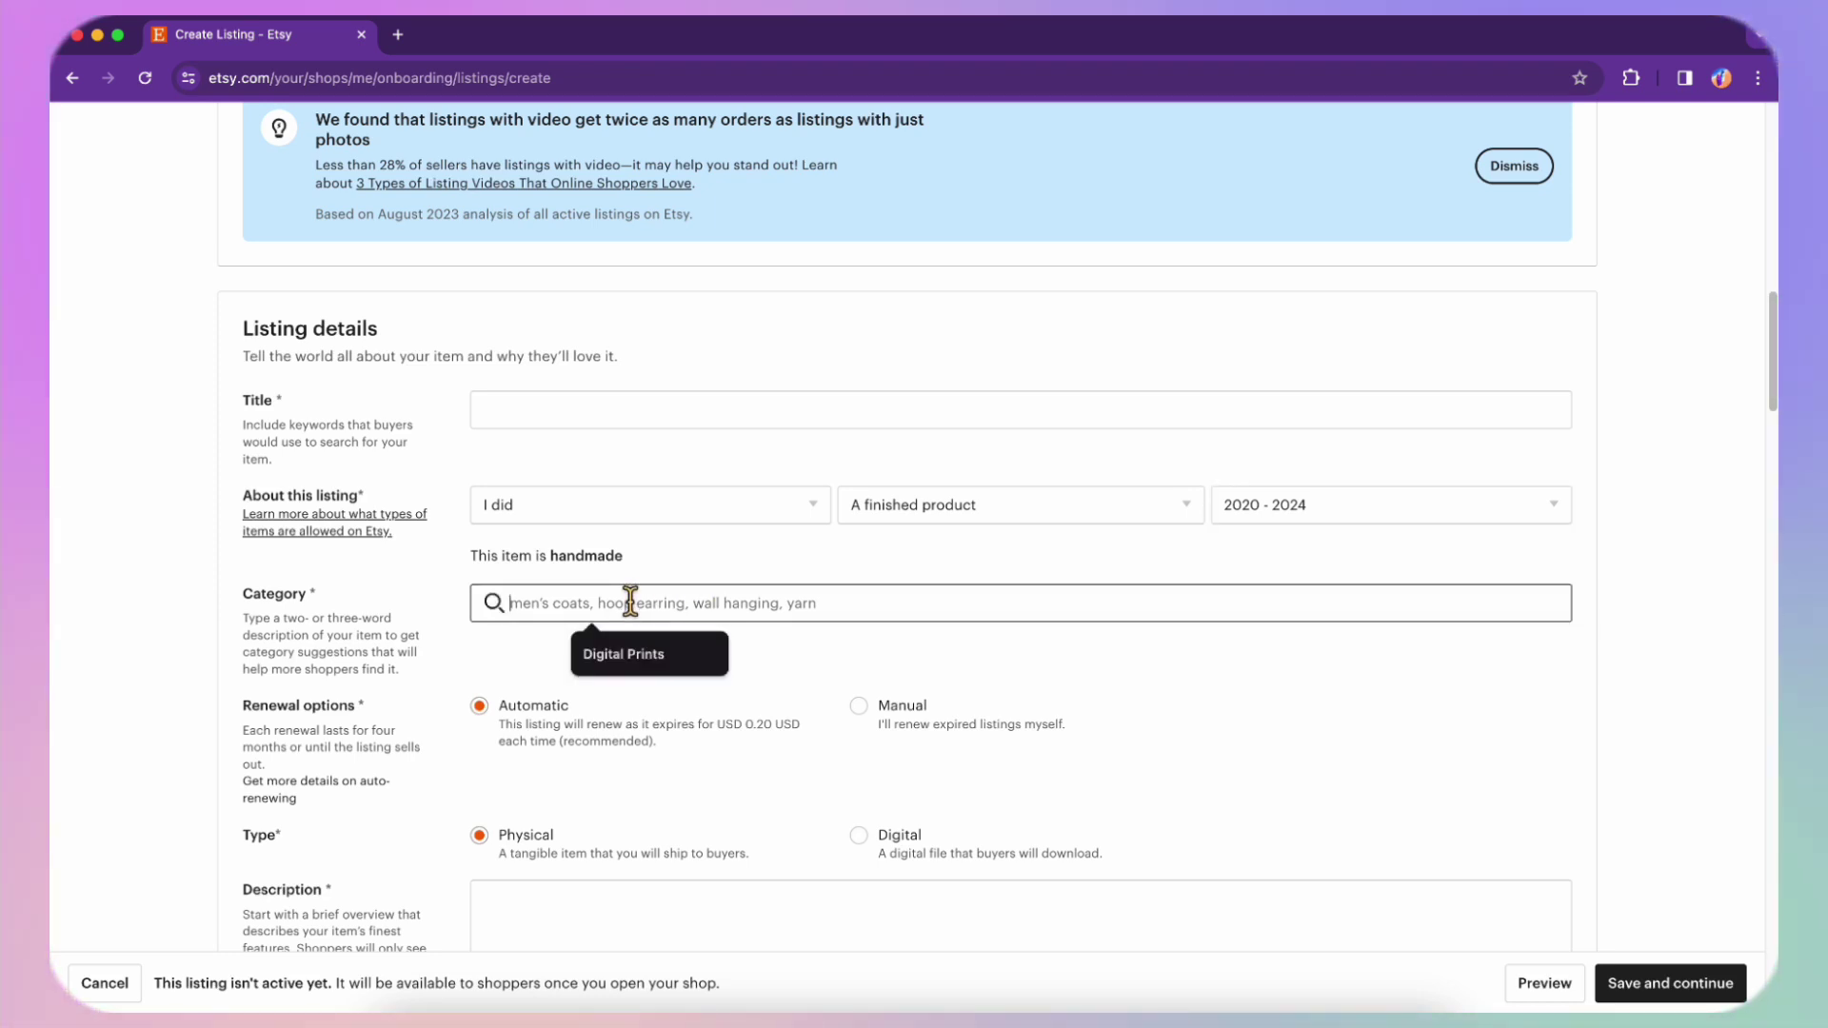
click(647, 661)
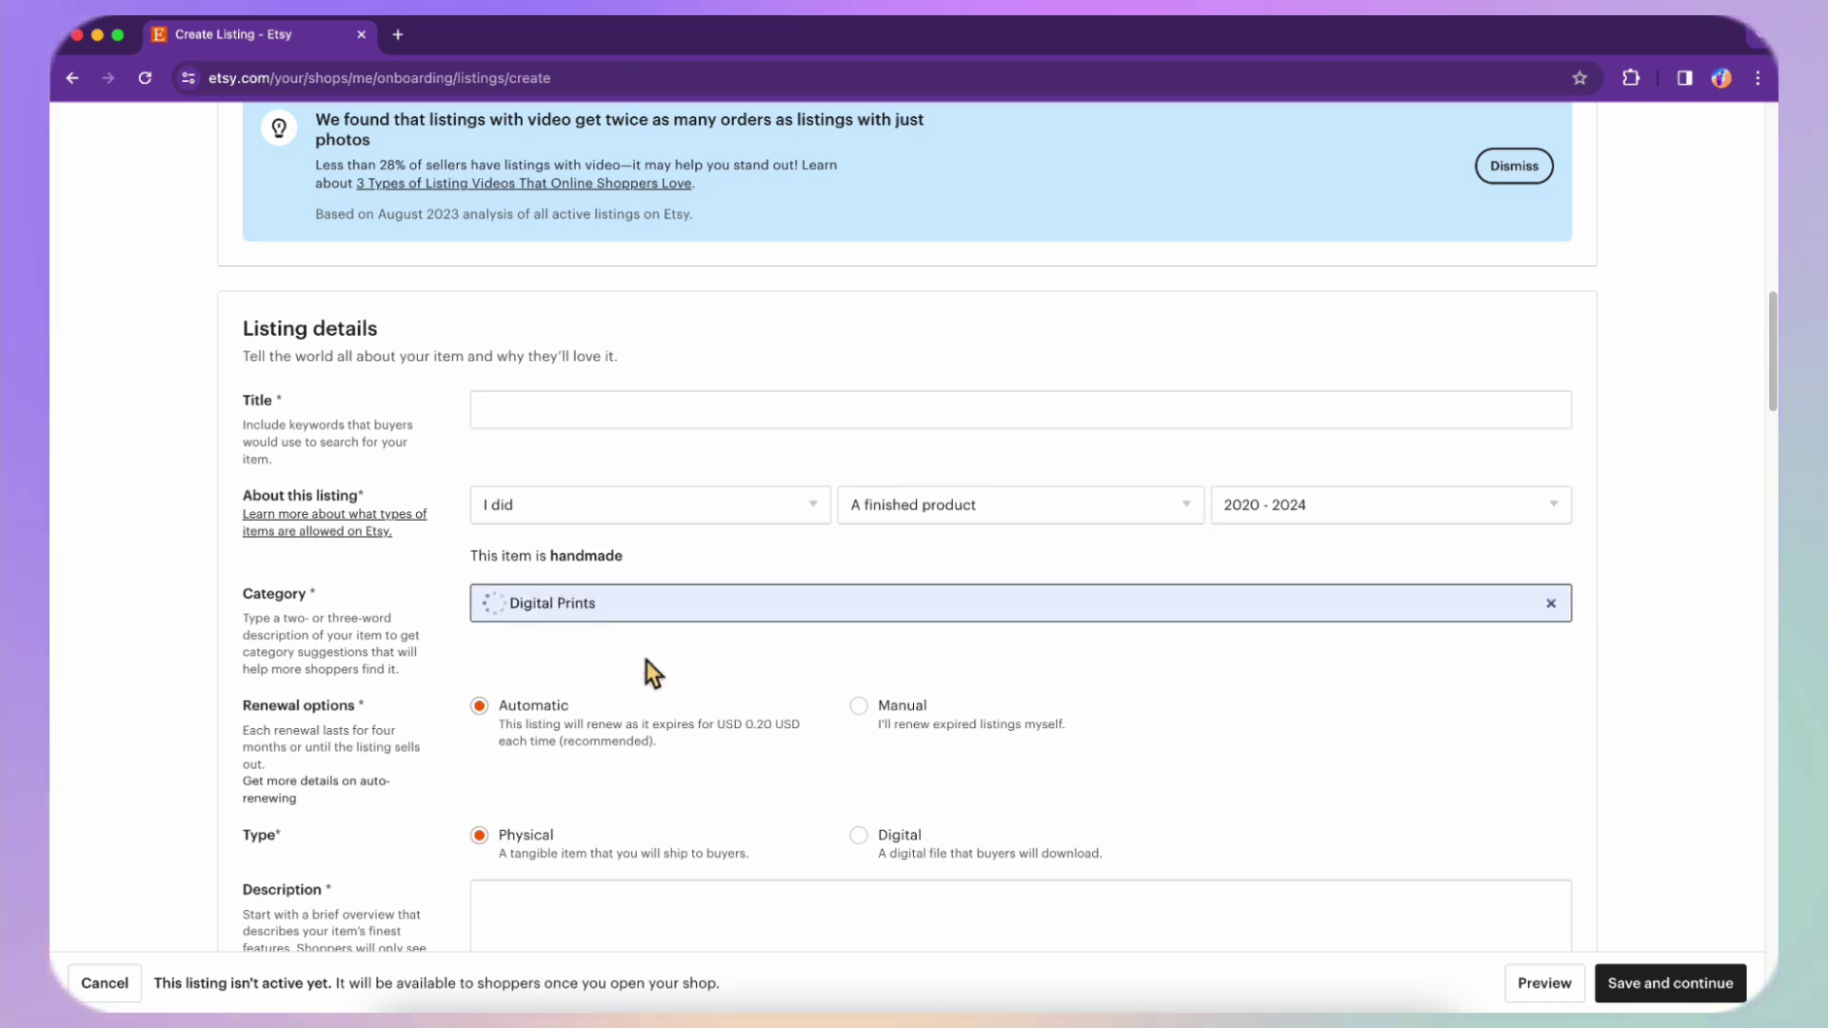
click(648, 661)
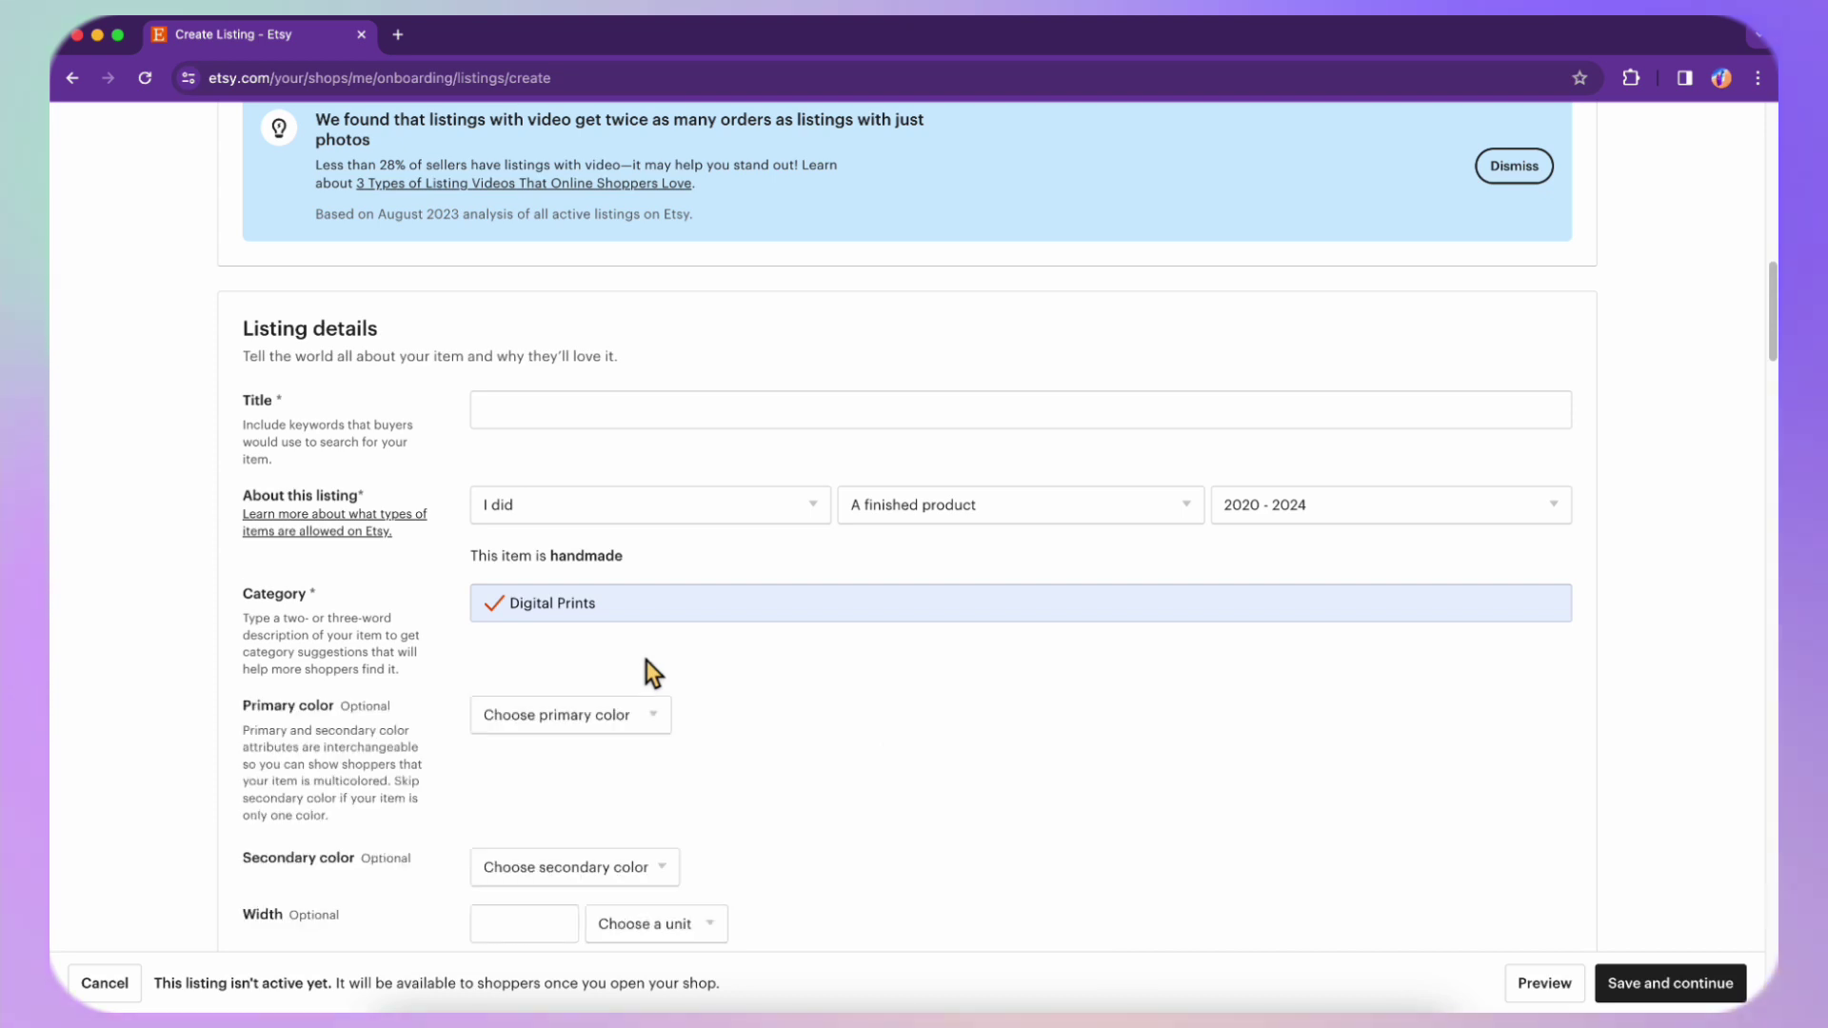
scroll(740, 693, down, 2)
scroll(739, 693, down, 1)
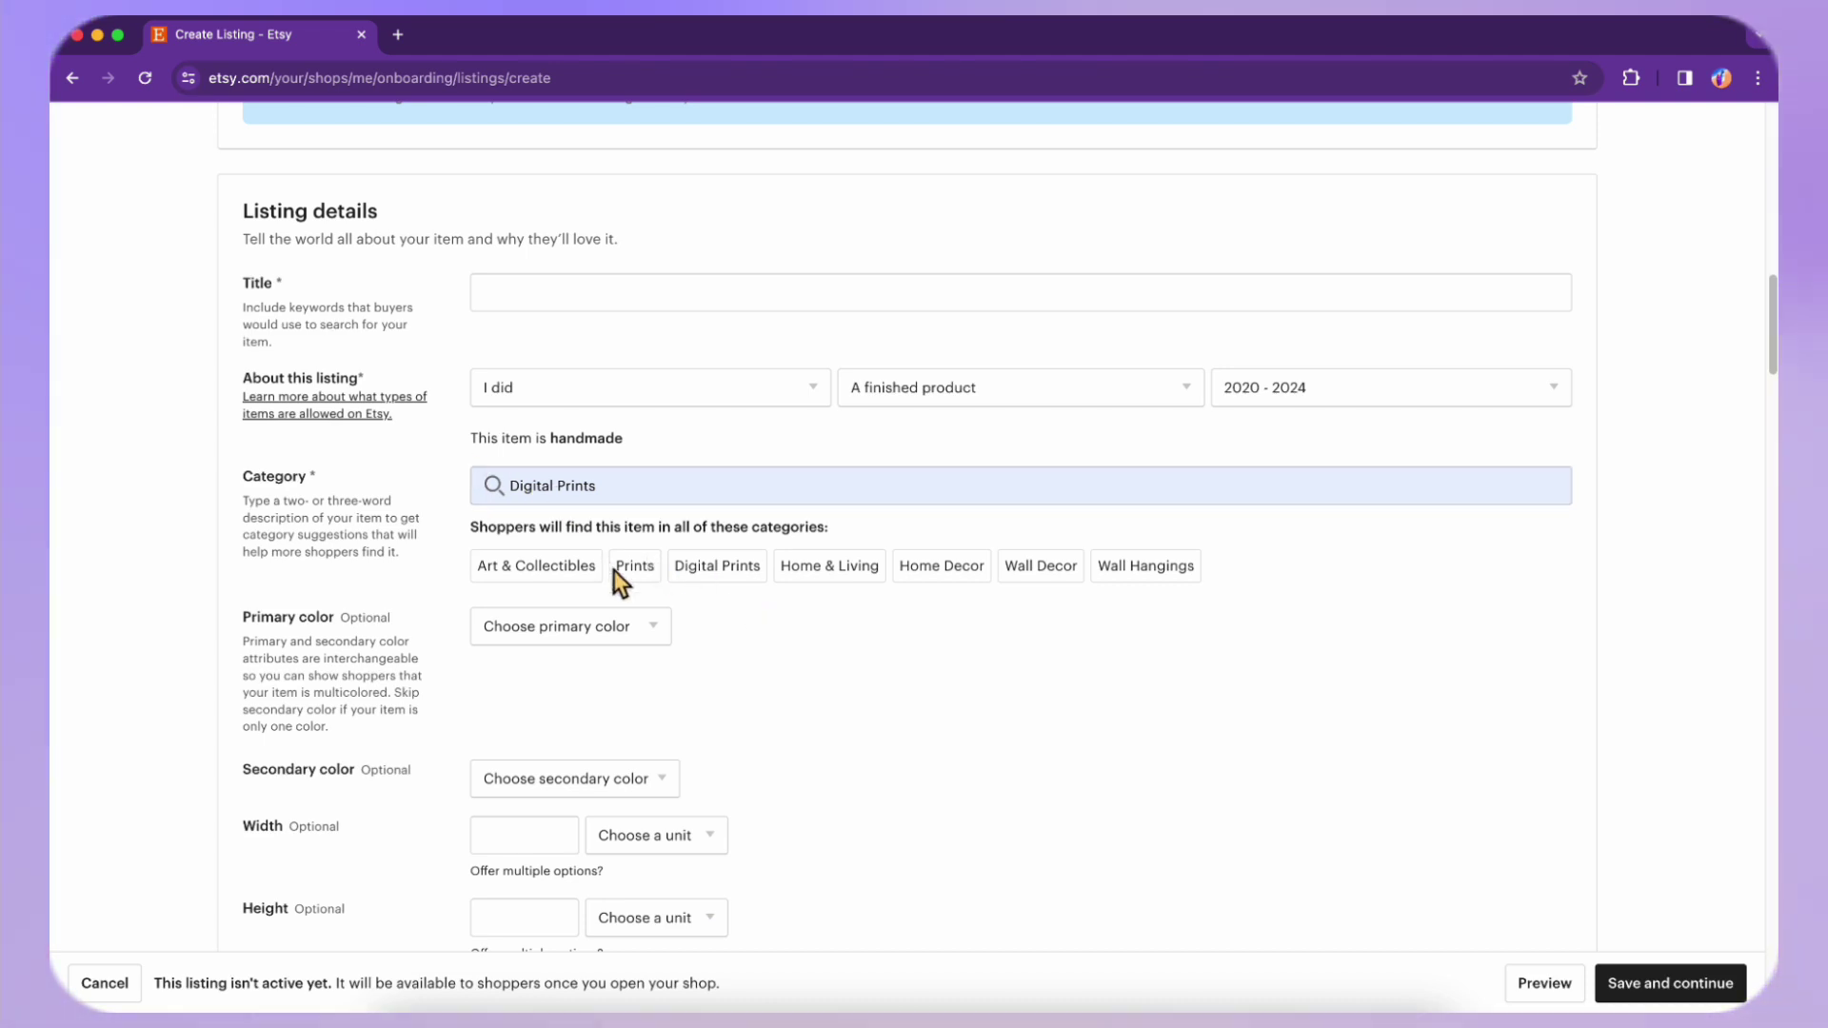
scroll(615, 569, down, 1)
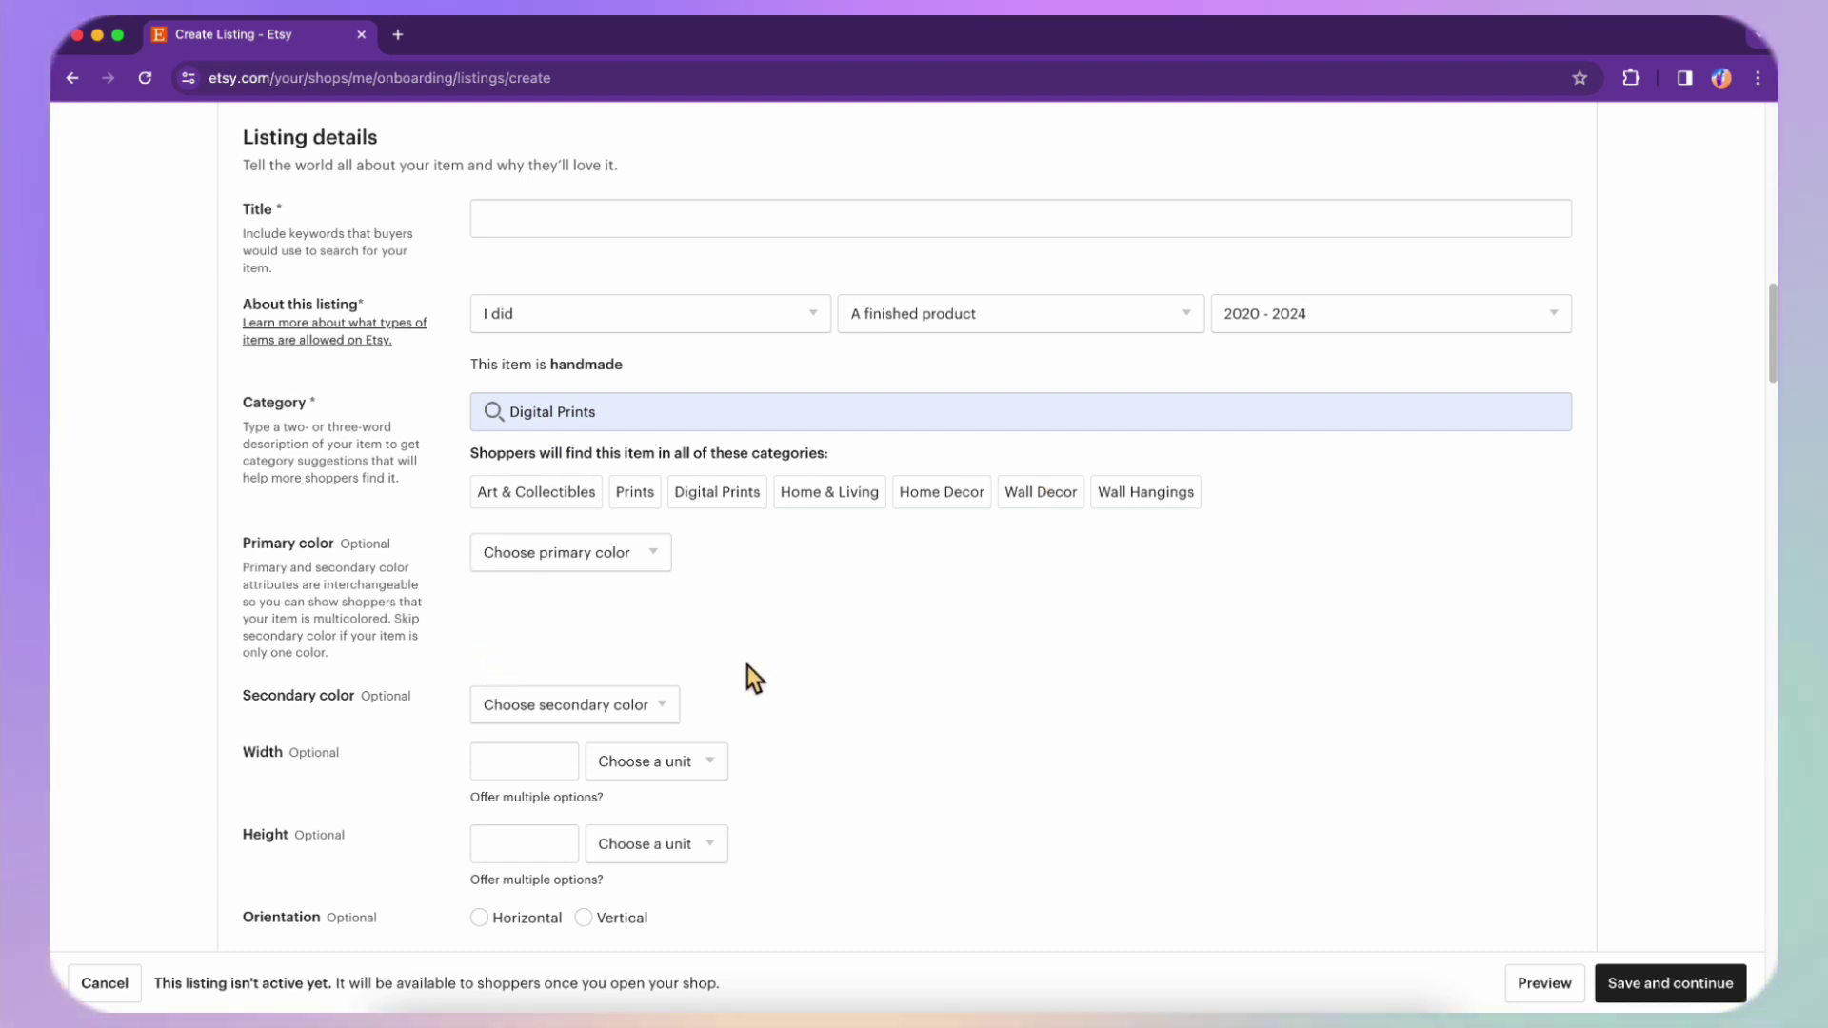
scroll(746, 665, down, 1)
scroll(747, 665, down, 2)
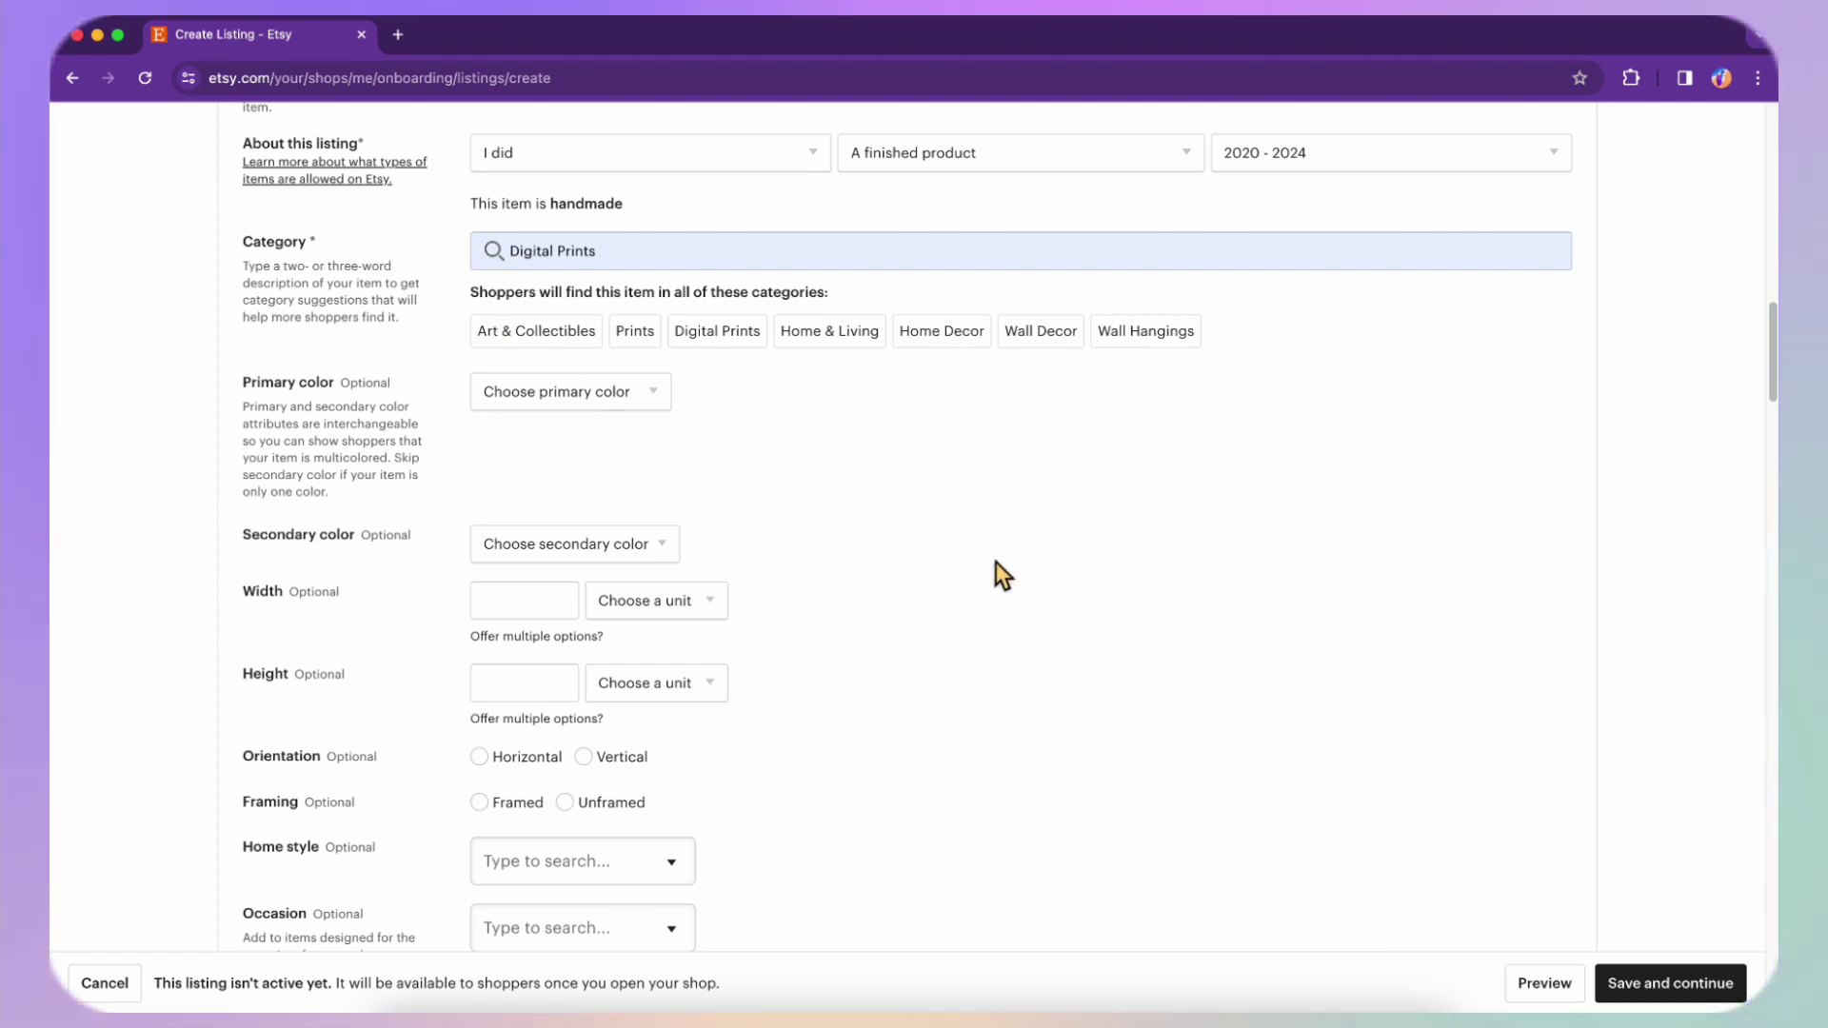
Choose Blue in the Primary color dropdown
scroll(996, 562, down, 1)
scroll(996, 562, up, 1)
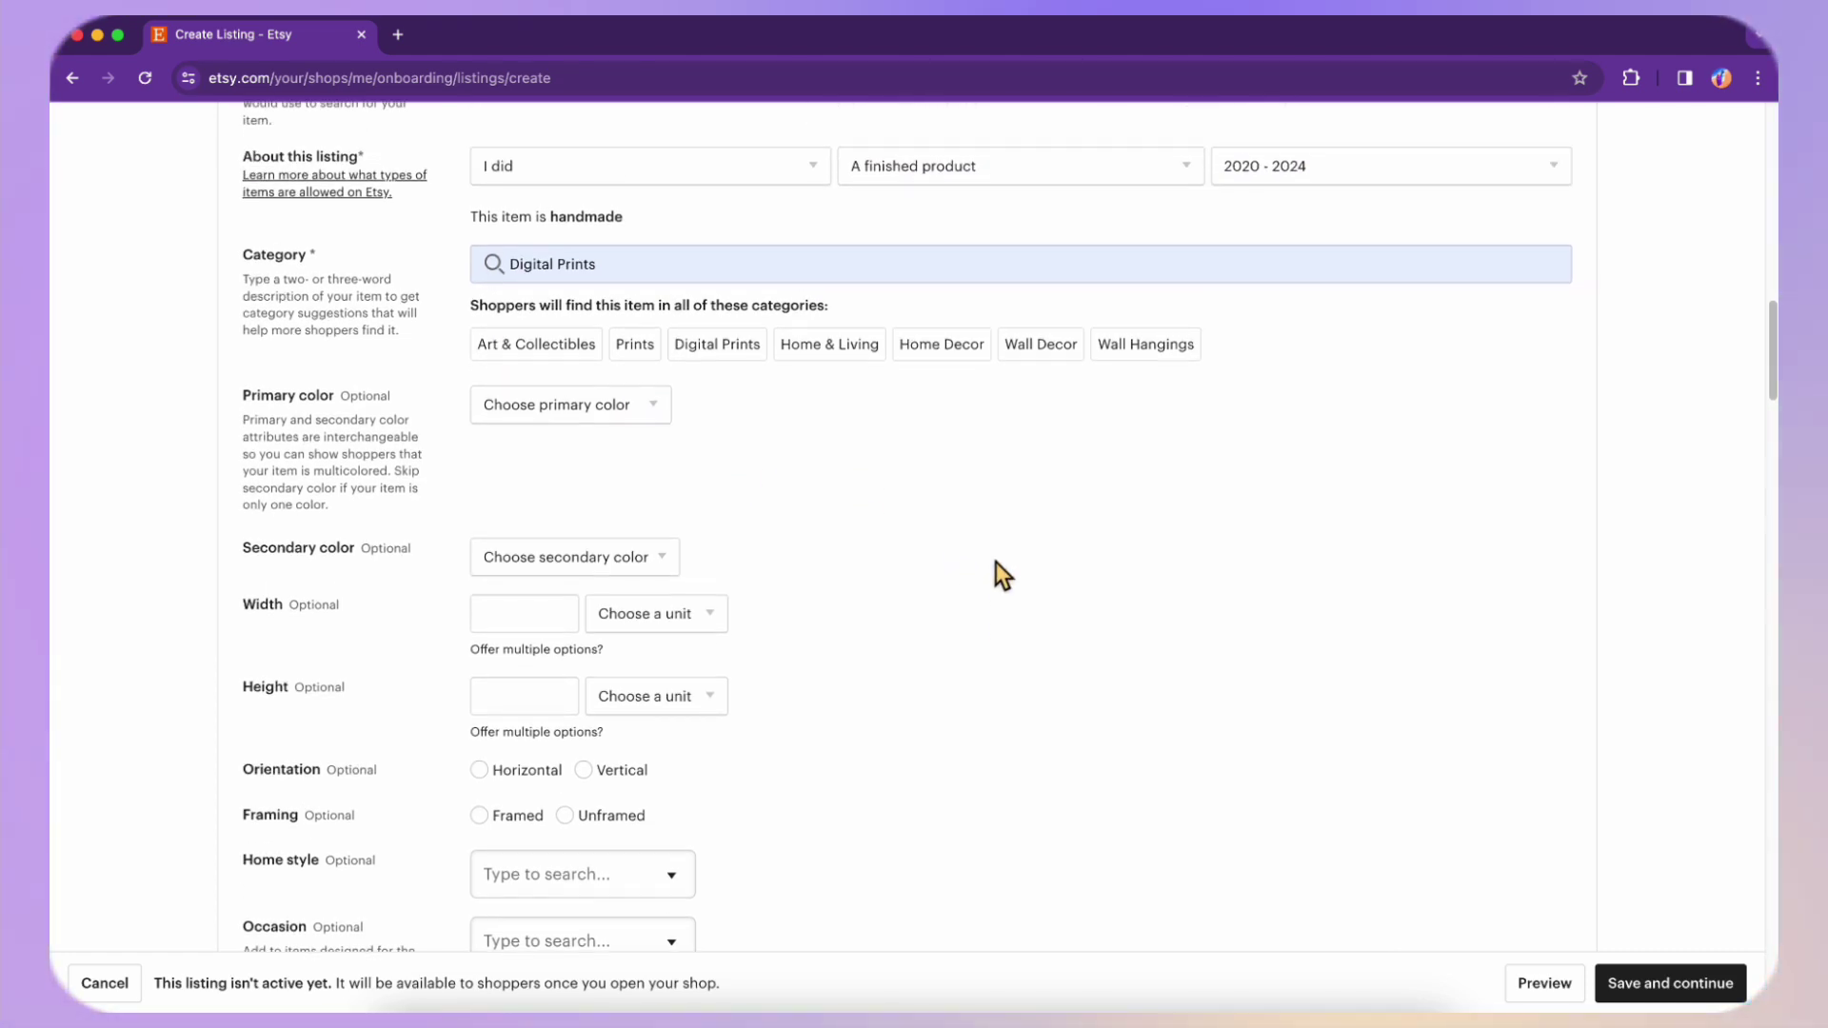
click(627, 413)
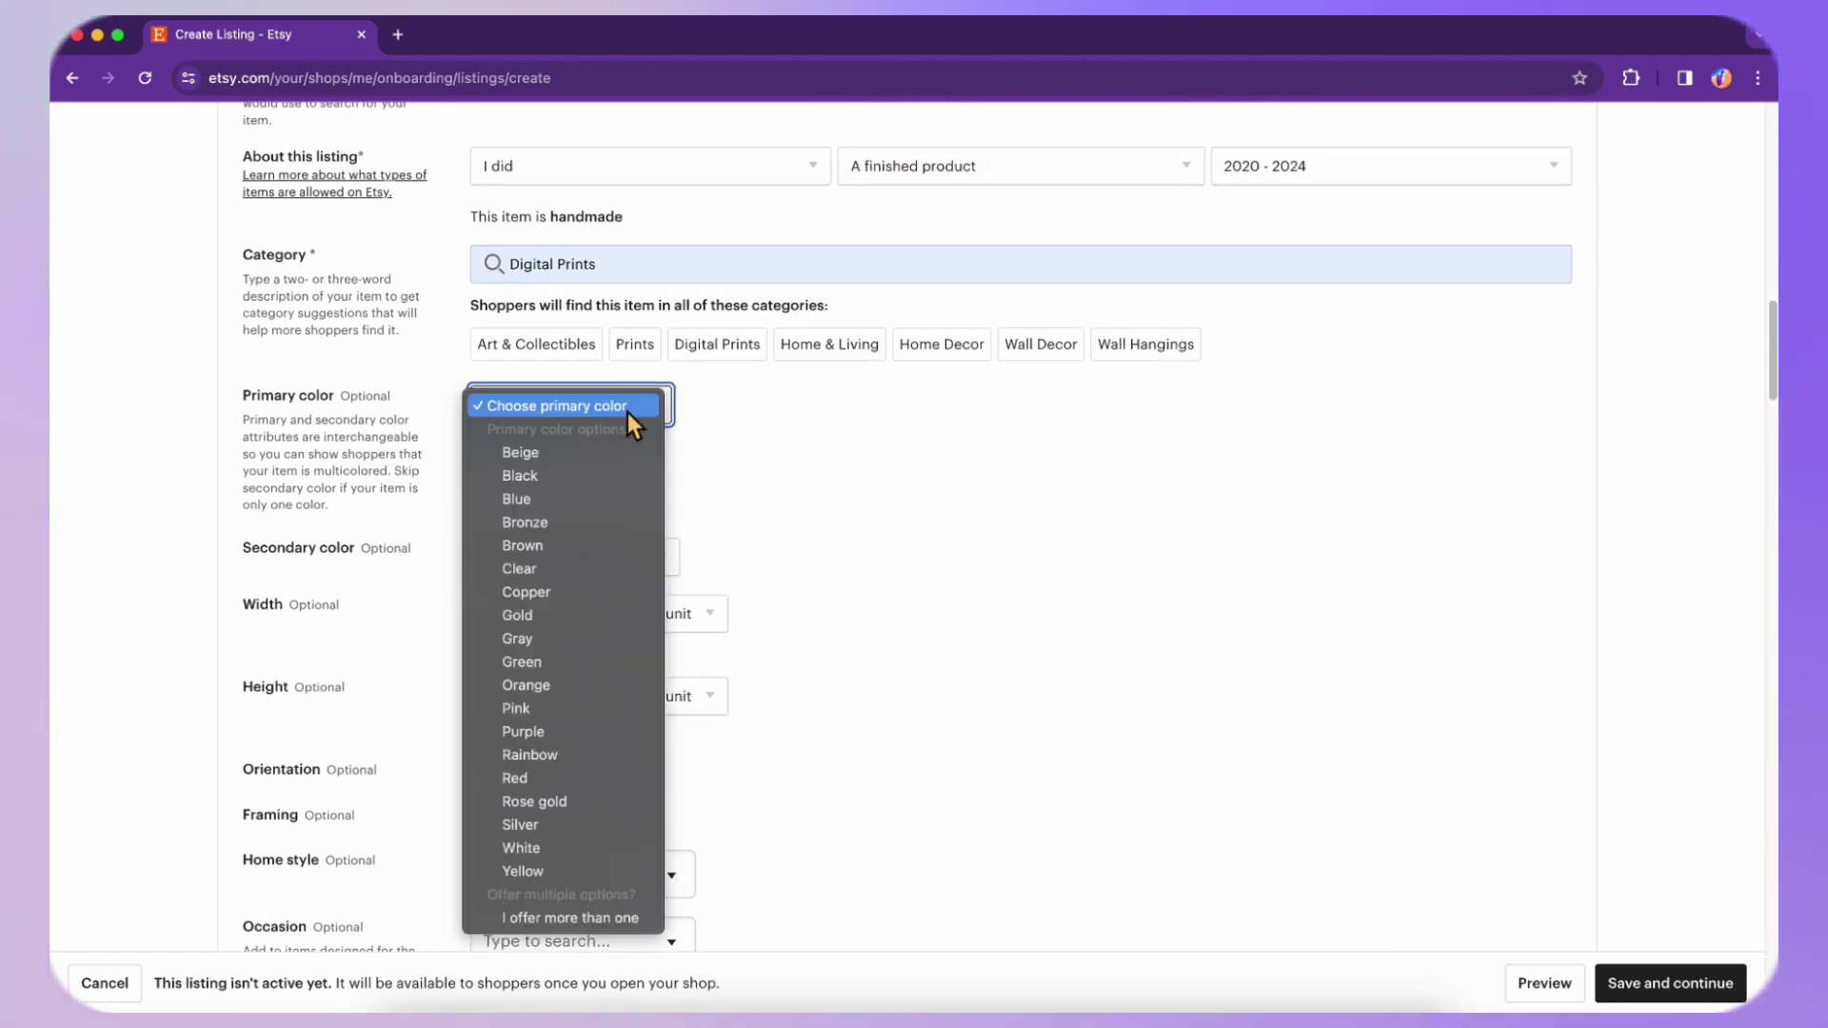
click(581, 498)
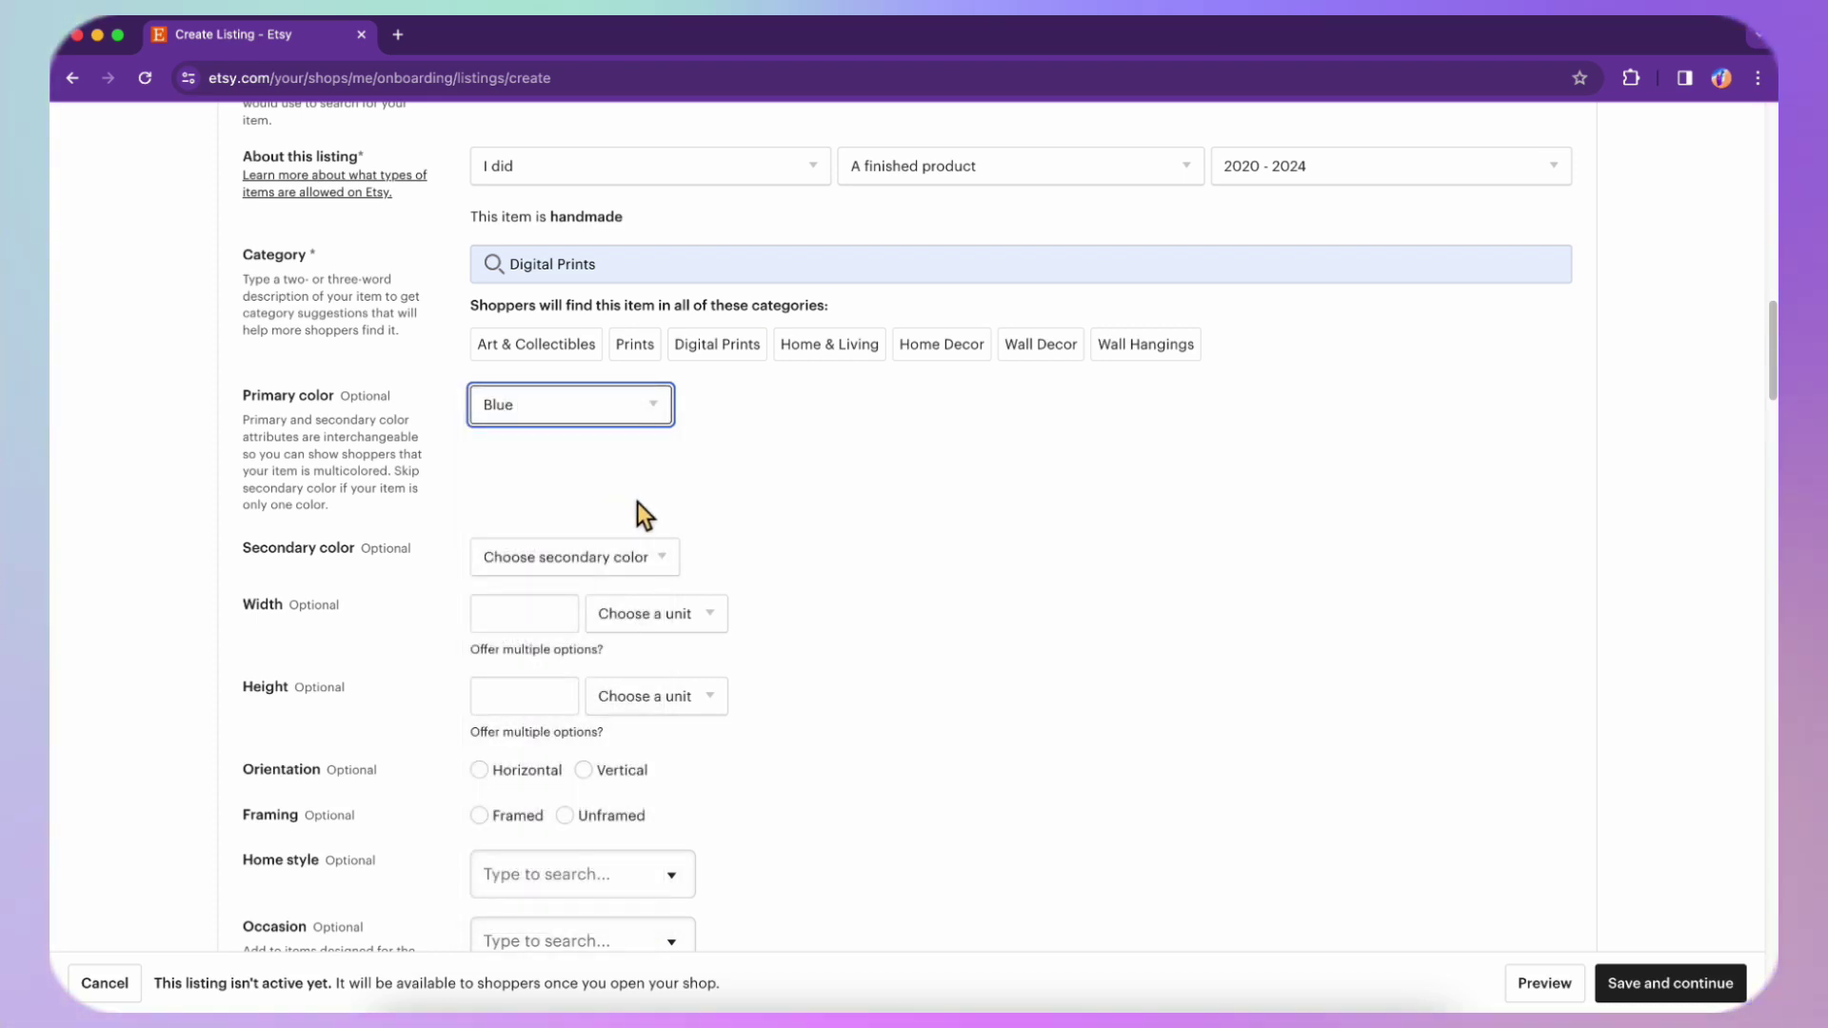
click(660, 562)
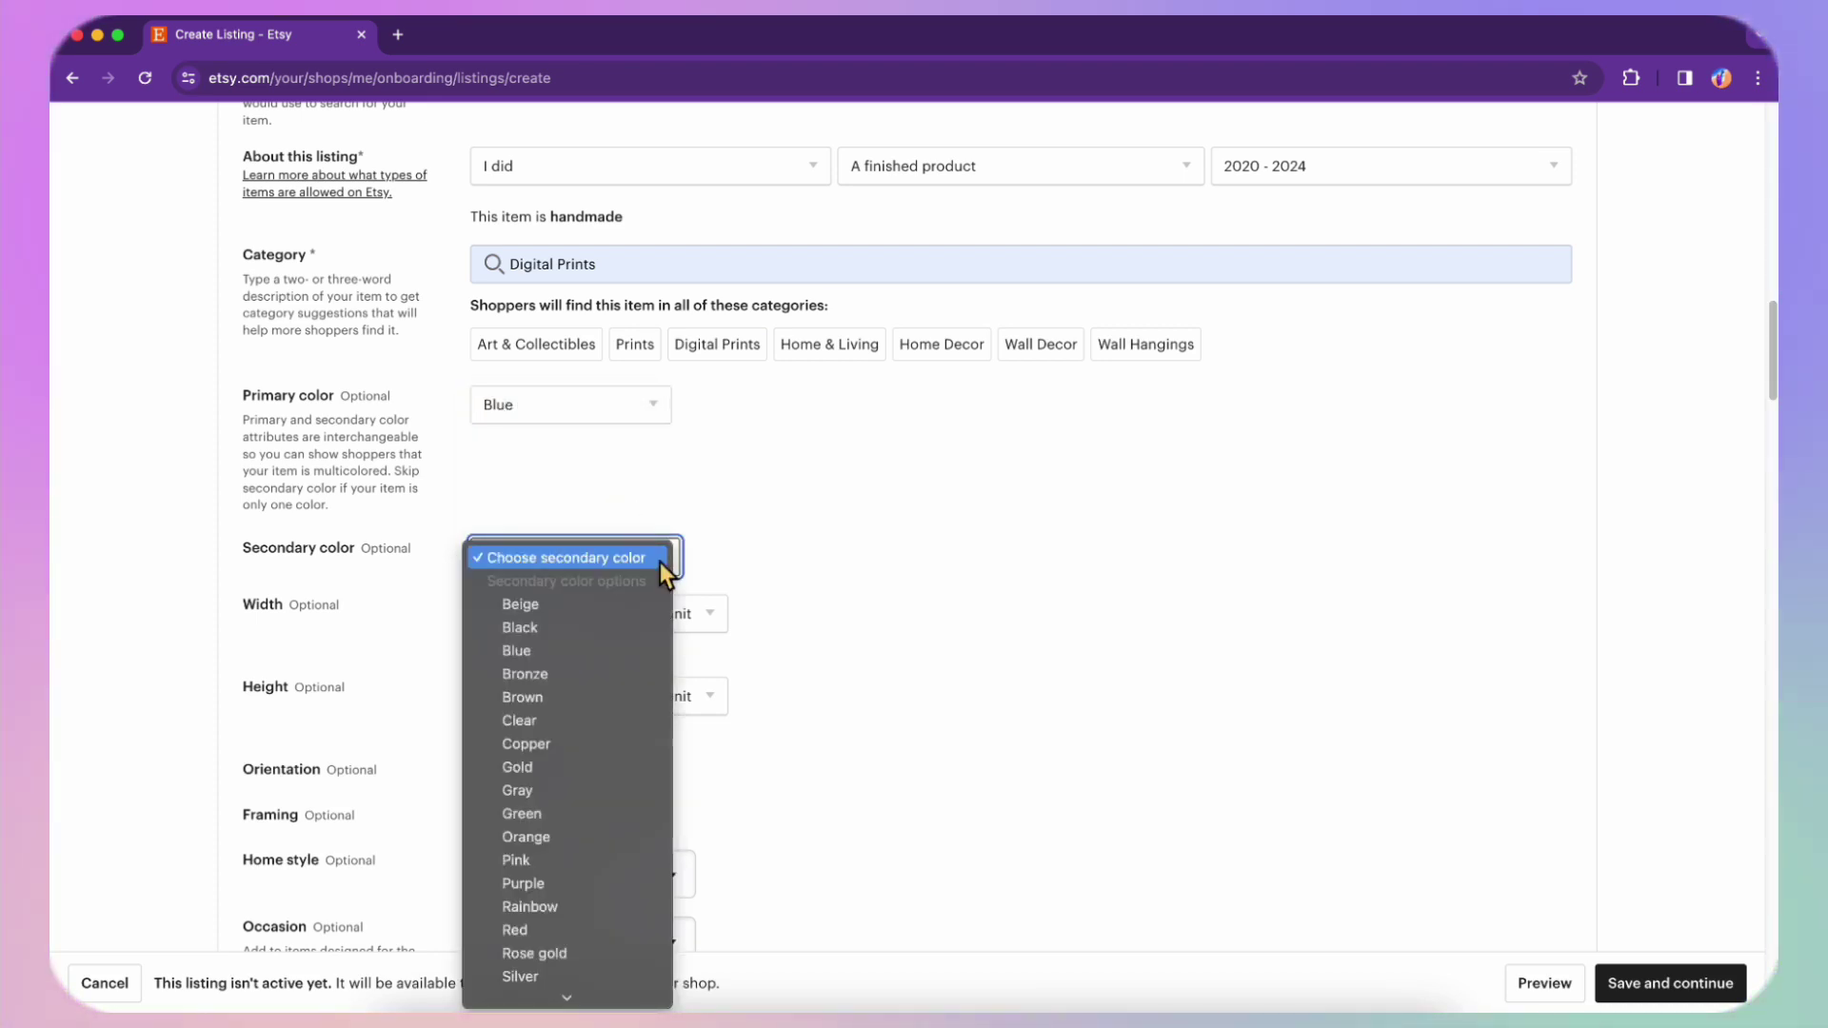
scroll(666, 746, down, 2)
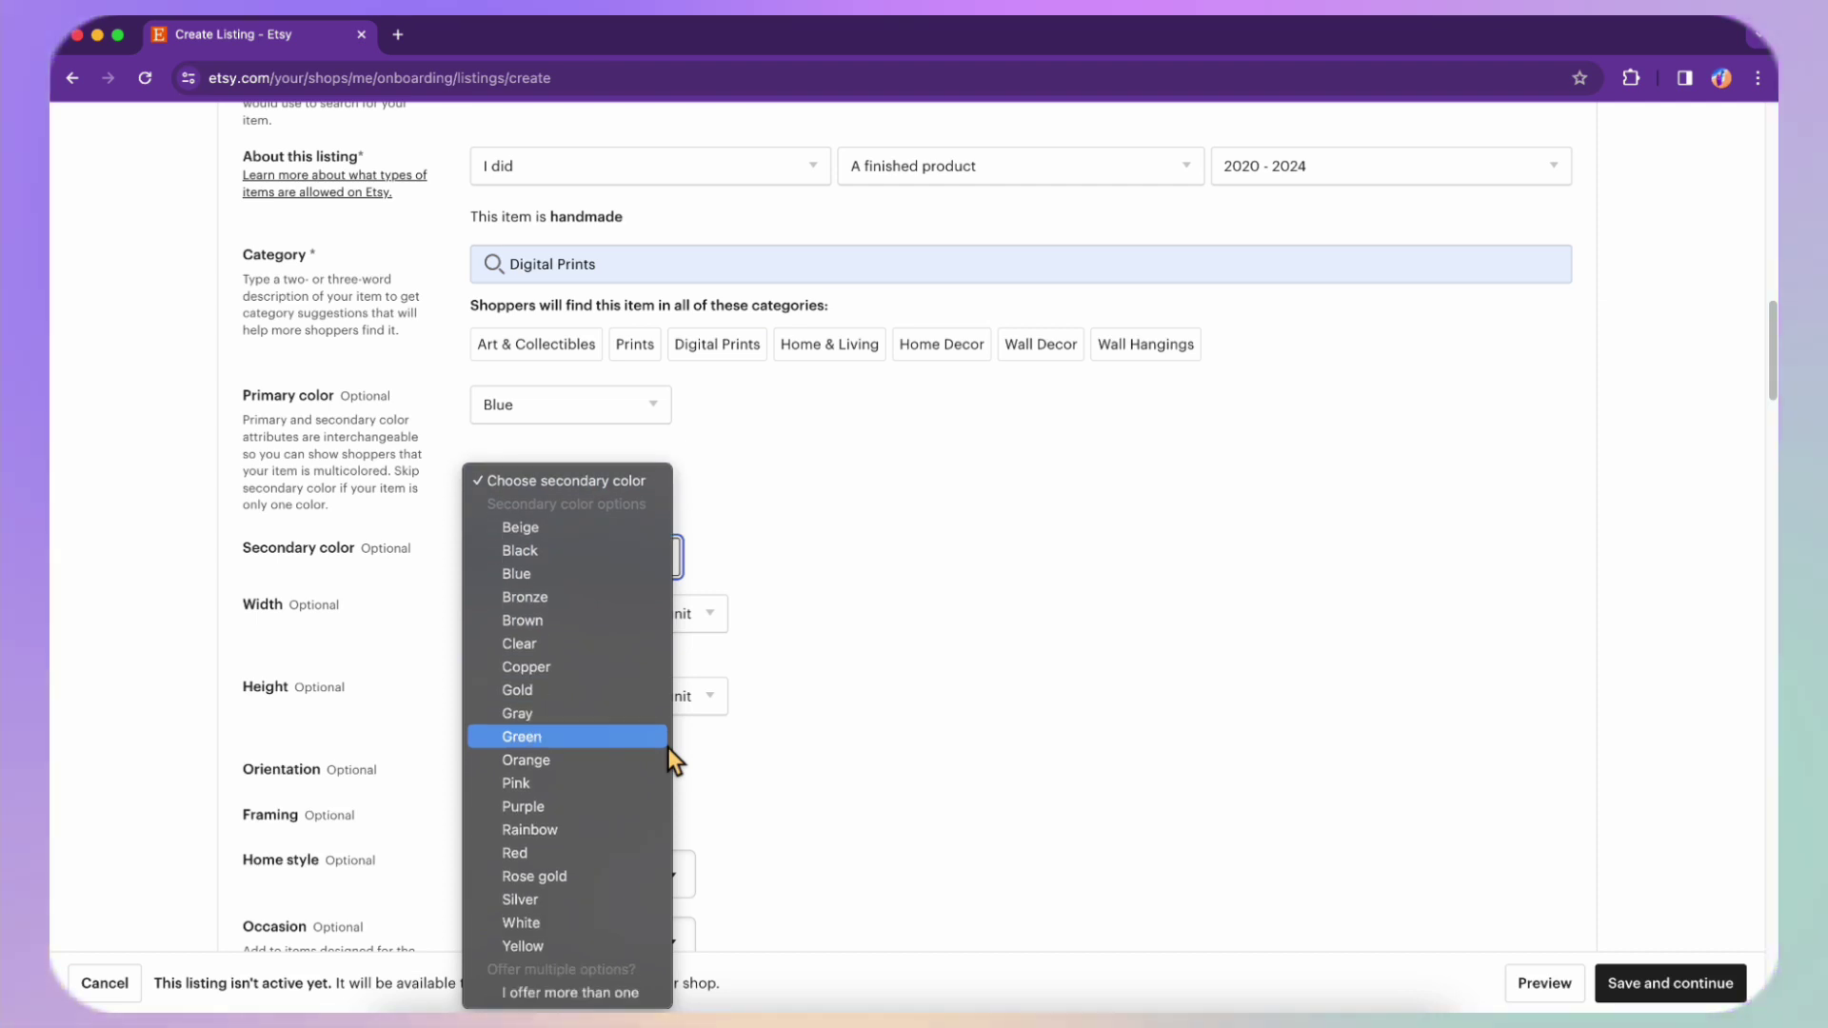
Set the secondary colour to White and orientation to Horizontal, leaving width and height units unchanged
click(604, 931)
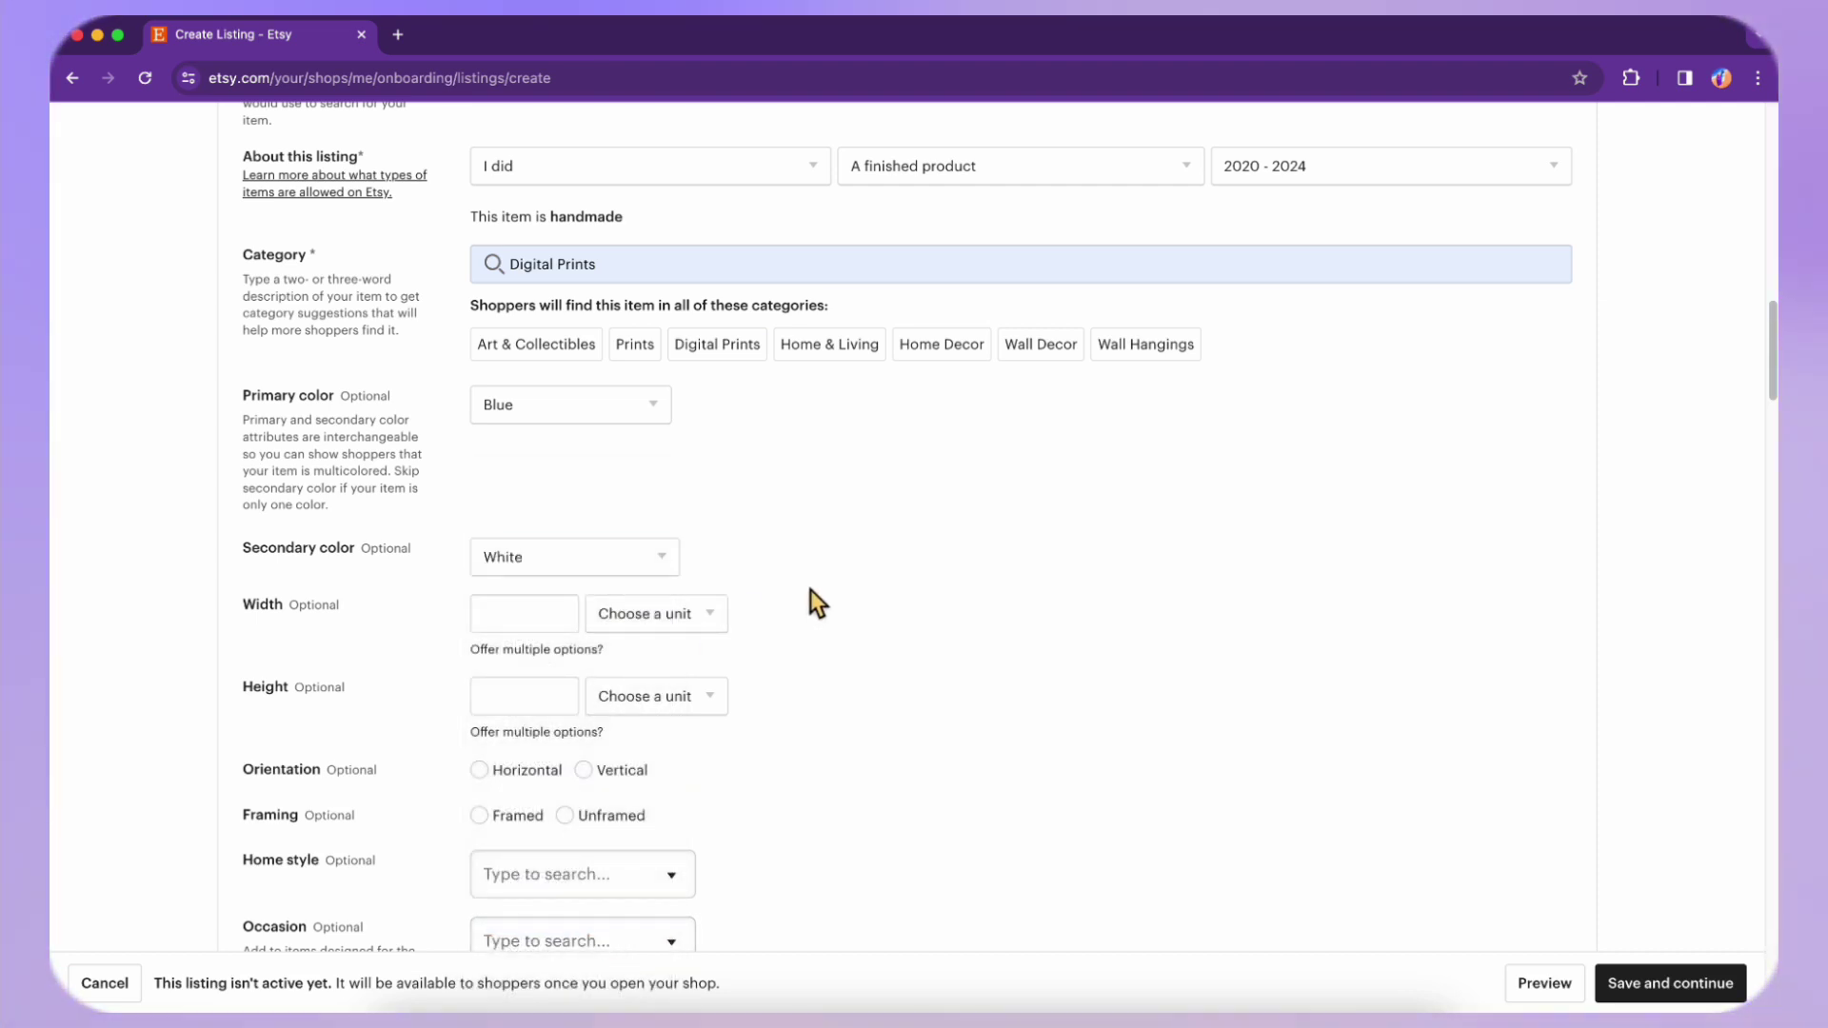
click(638, 616)
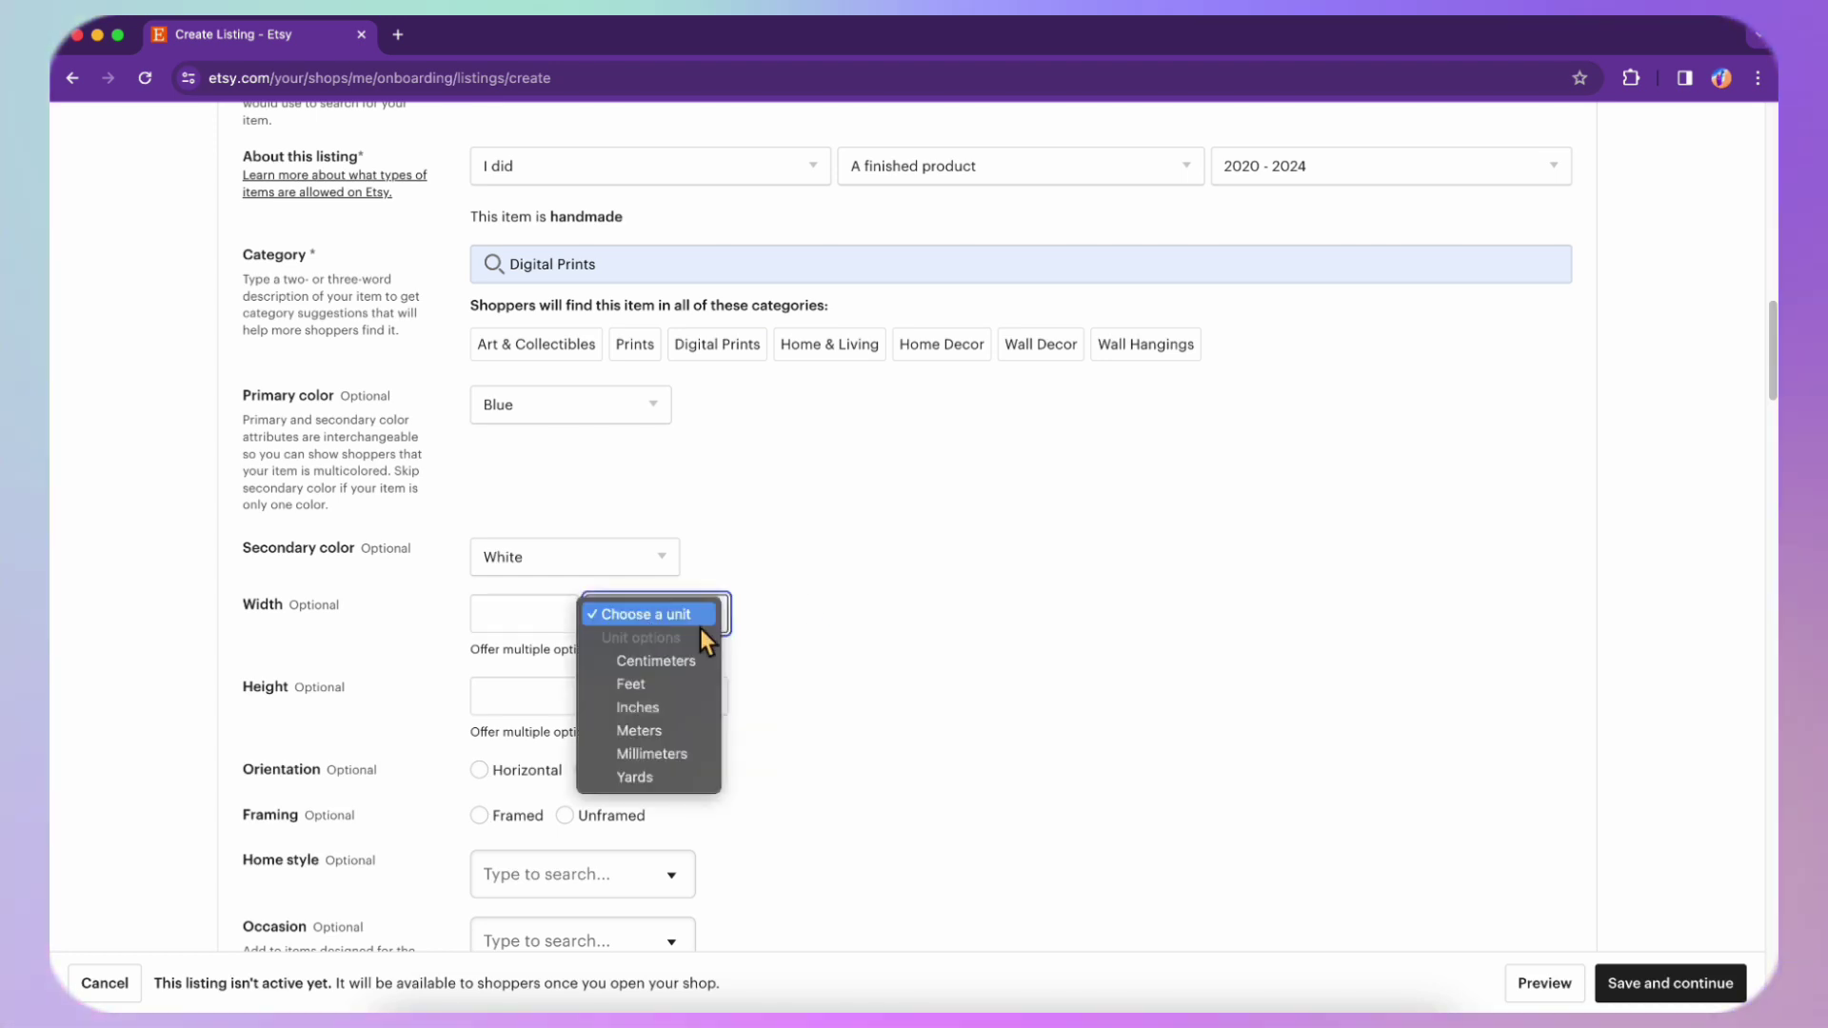
click(800, 661)
click(706, 700)
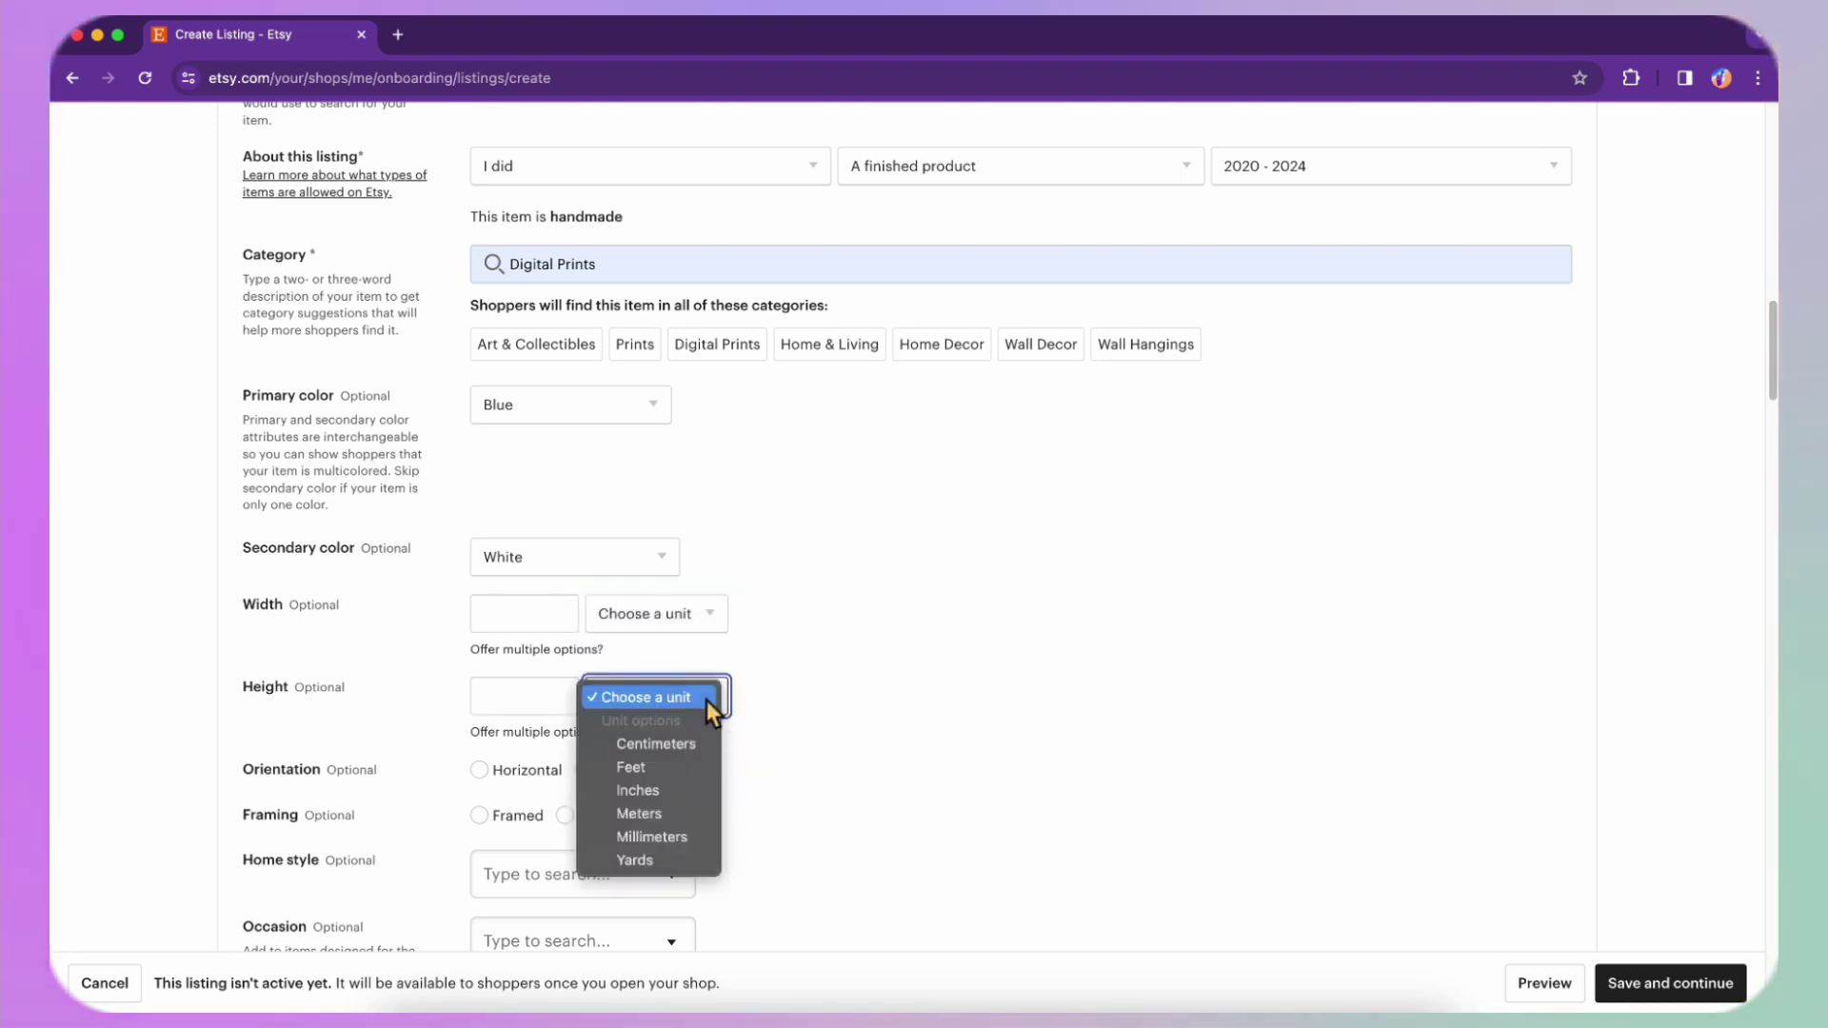
click(836, 719)
scroll(836, 719, down, 2)
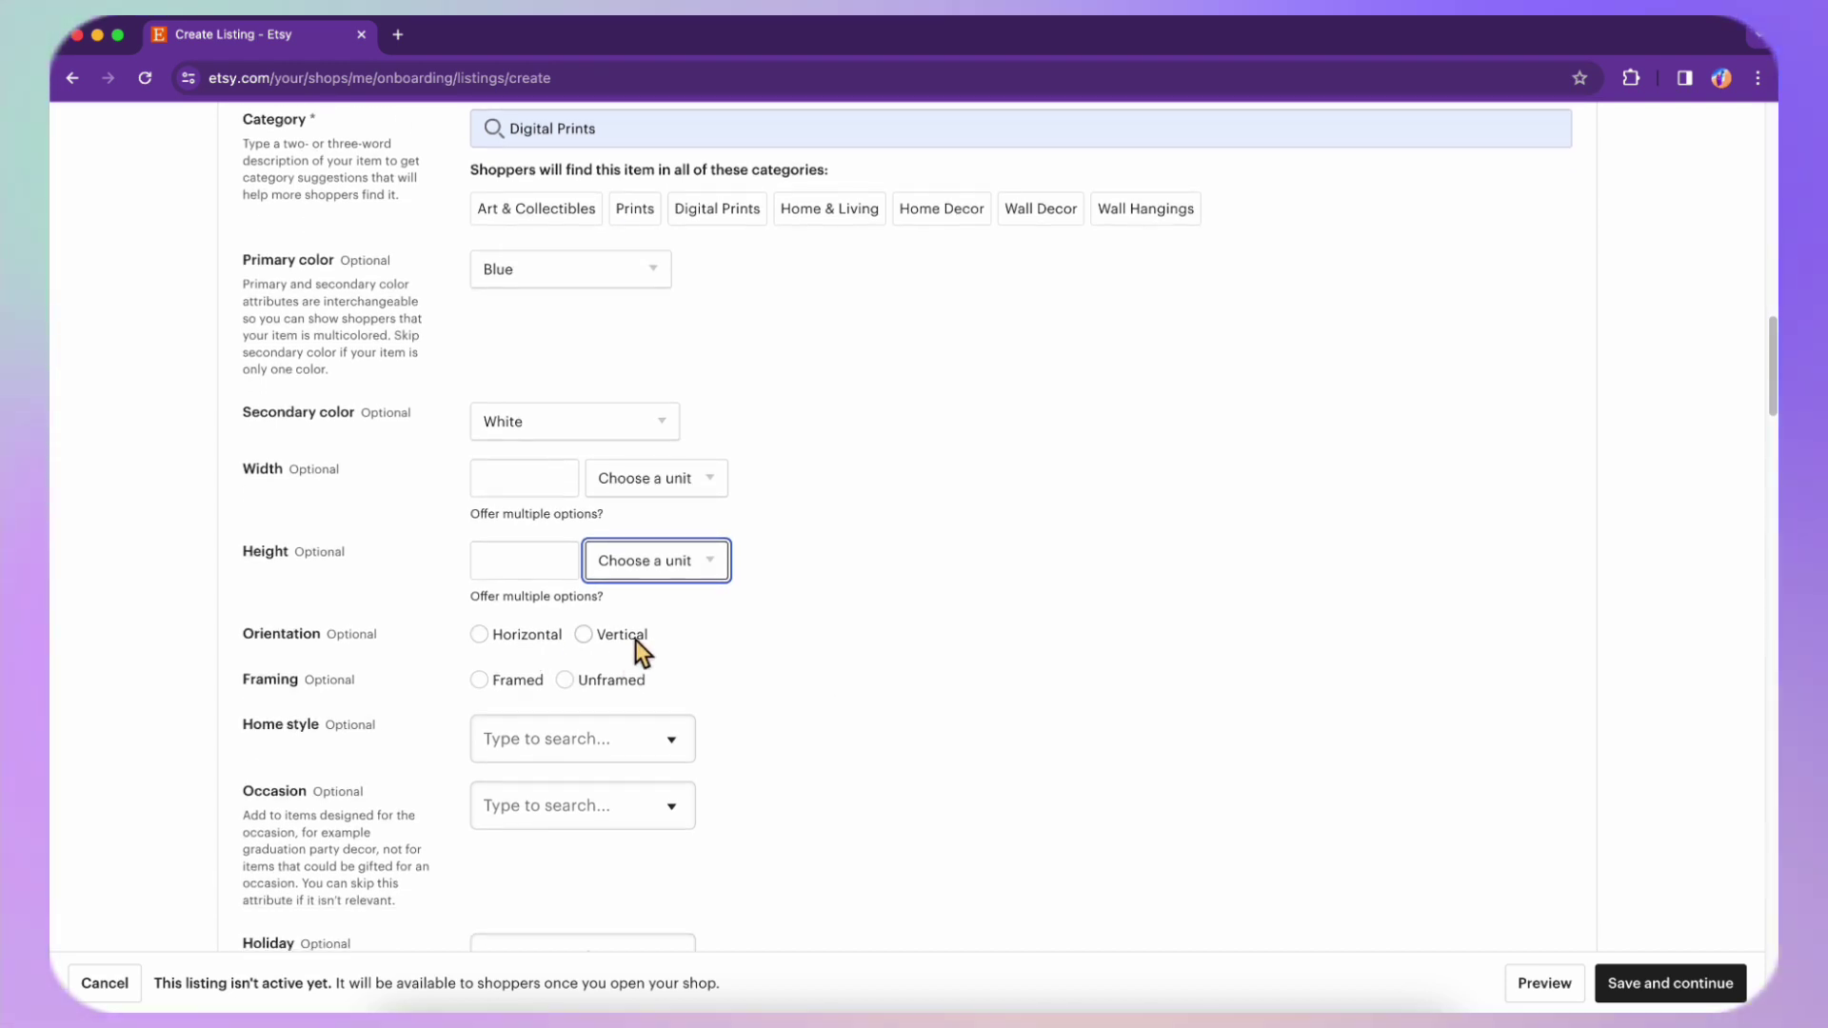
click(719, 551)
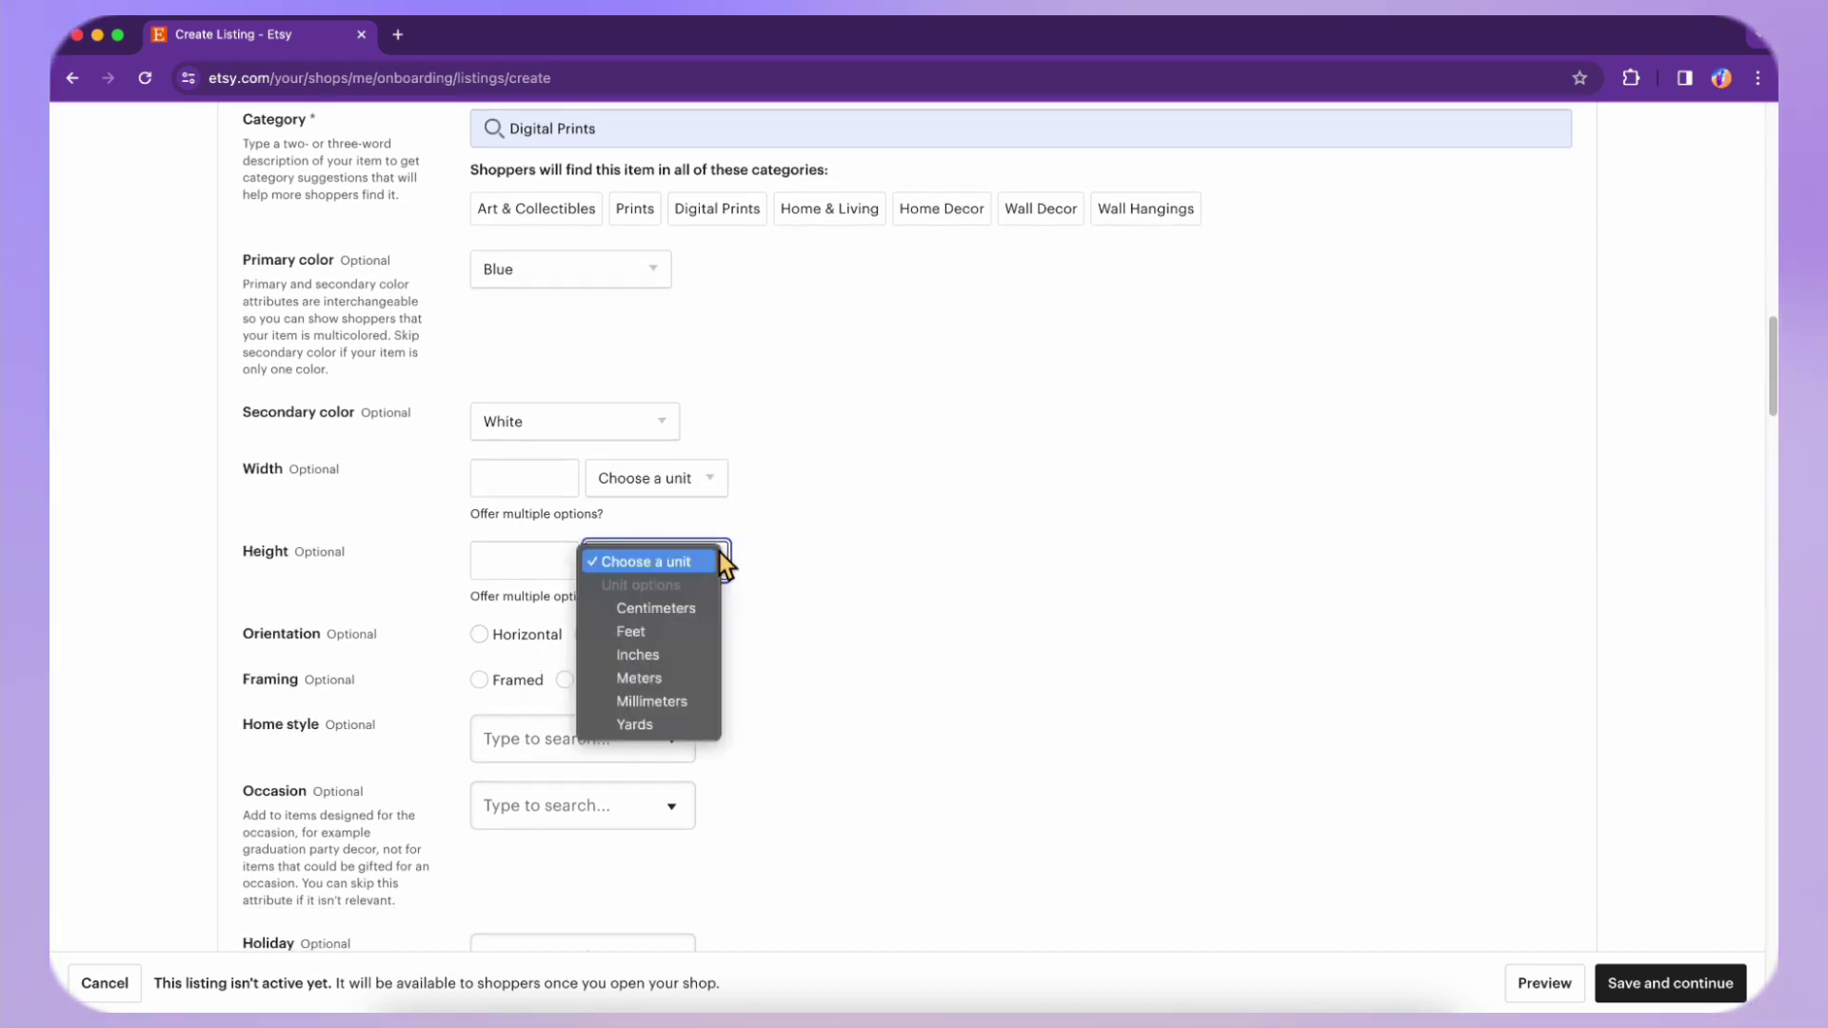
click(797, 570)
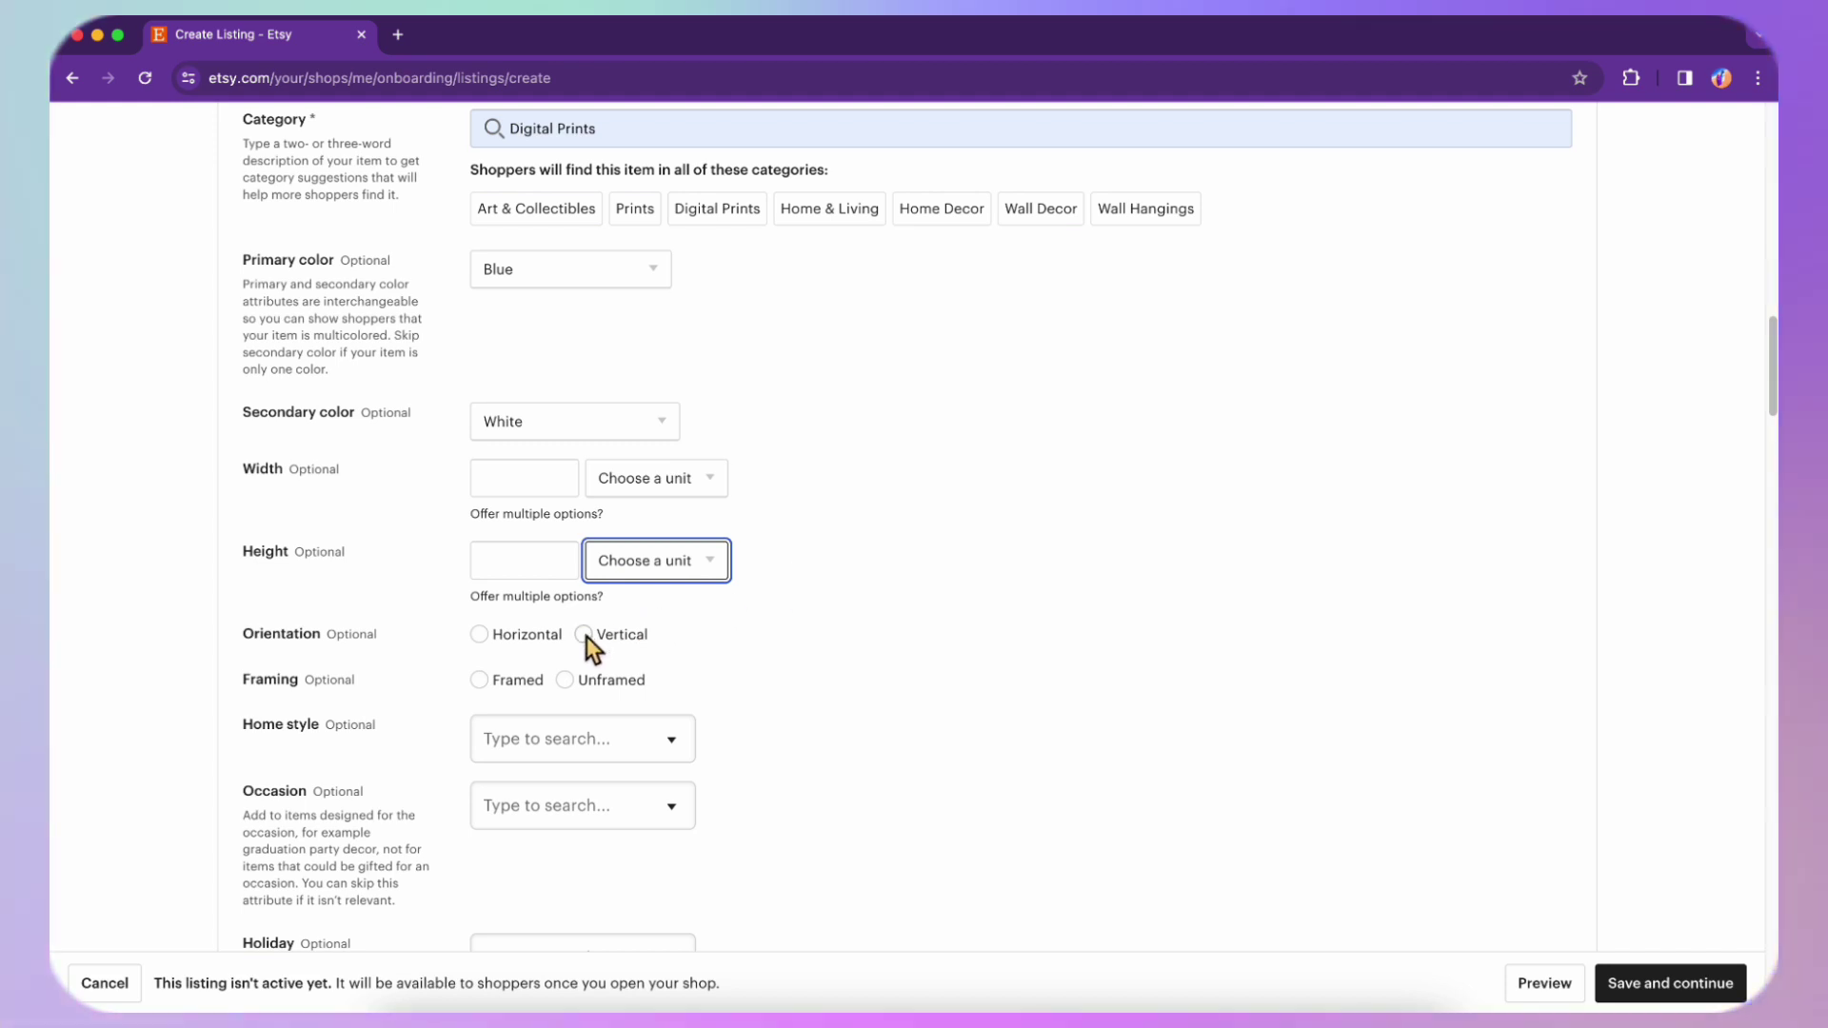
click(524, 642)
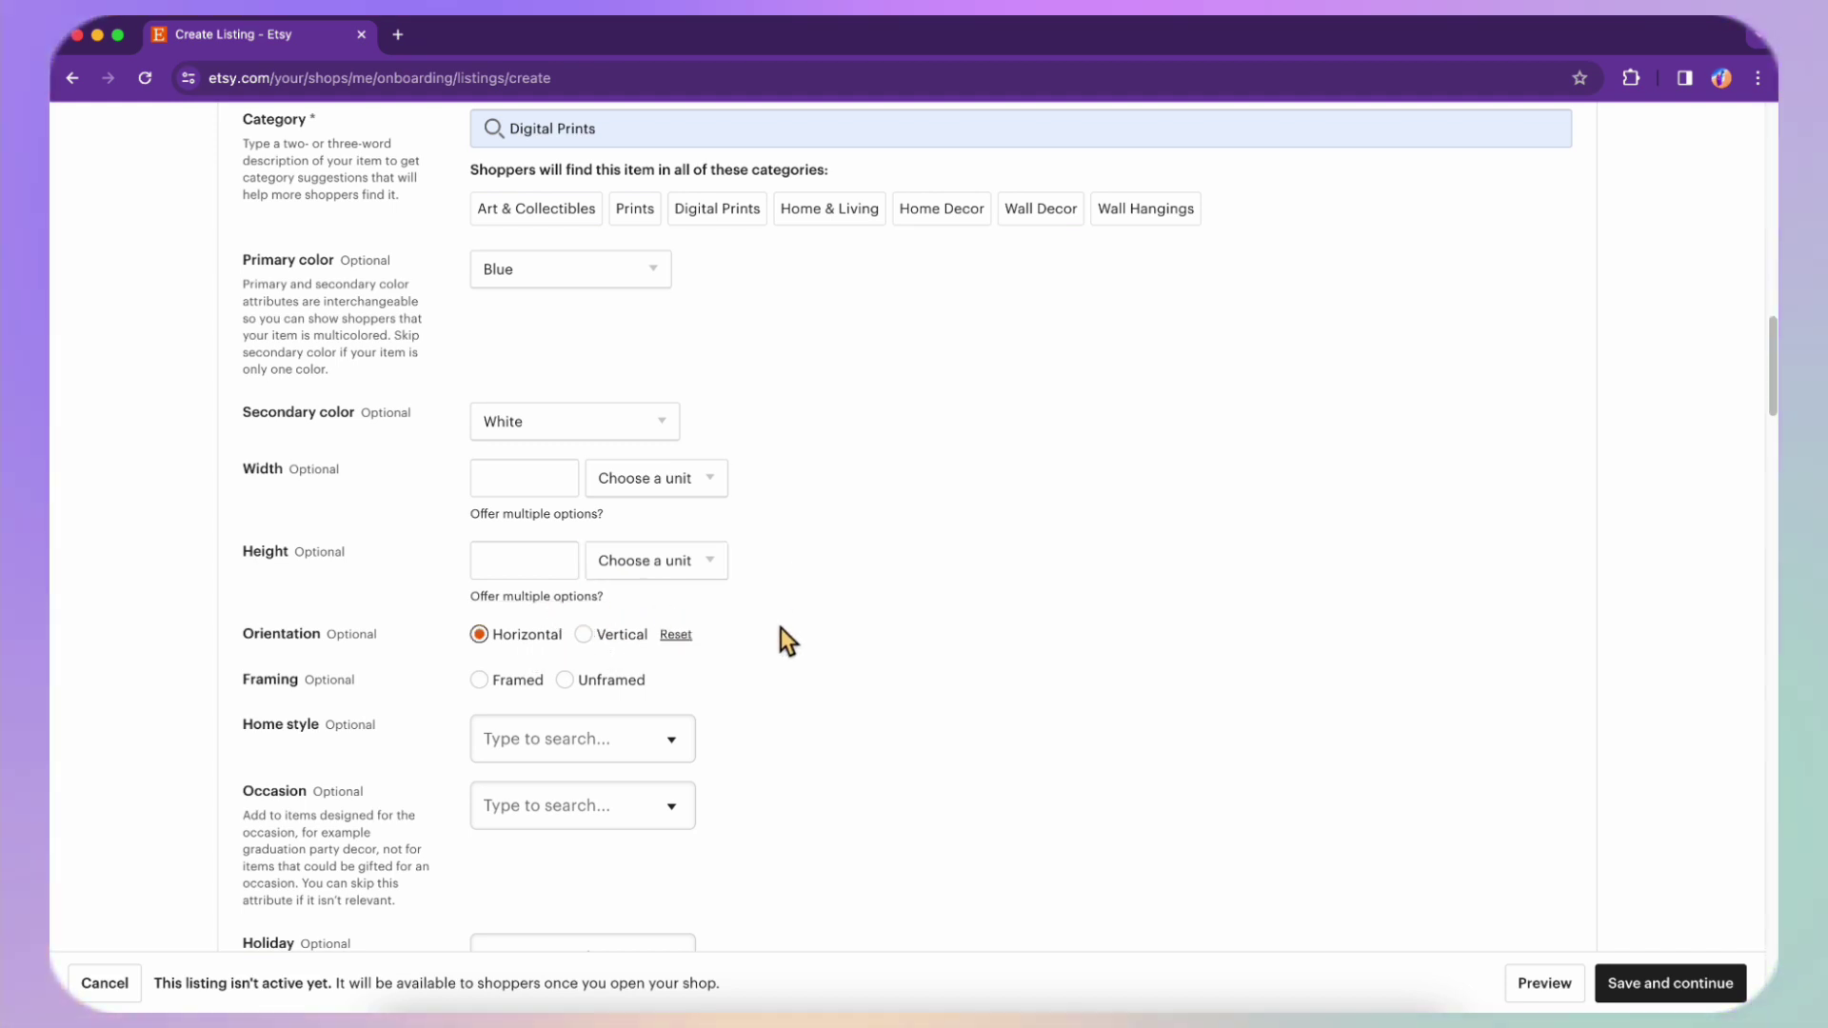
scroll(780, 627, down, 1)
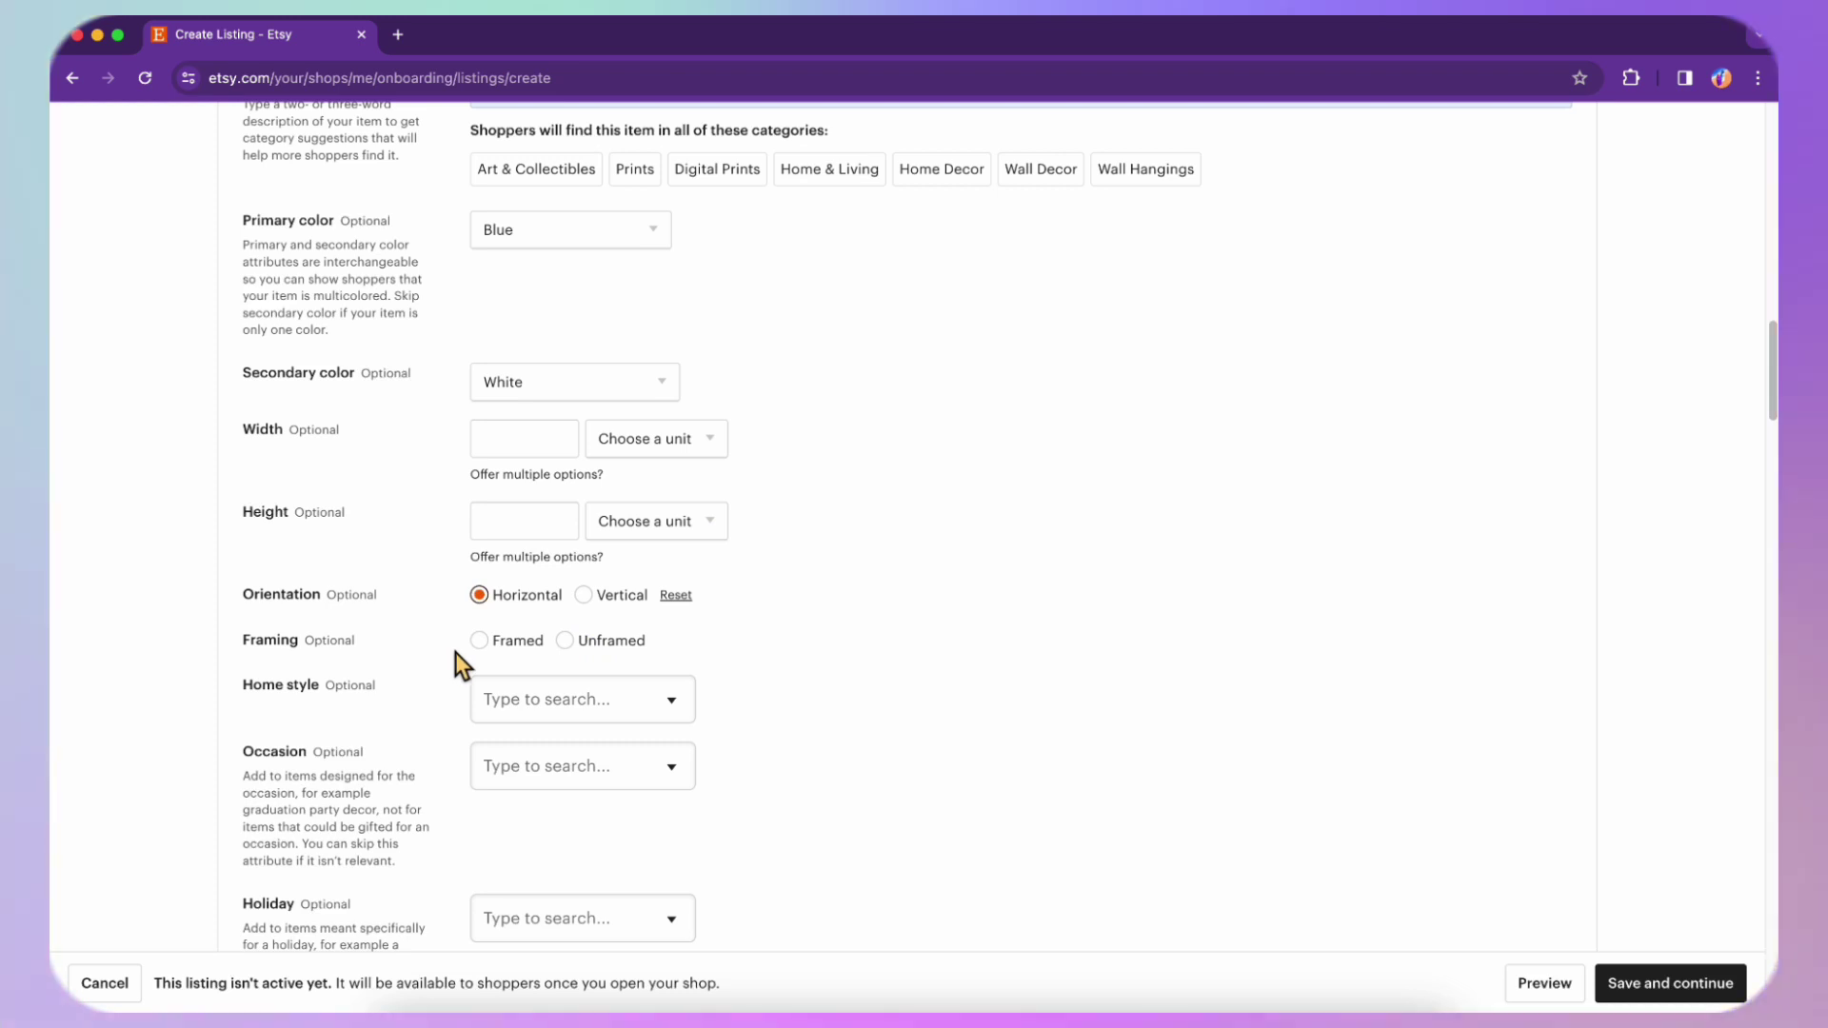
Change Framing from Unframed to Framed and move down to the Renewal options
click(565, 640)
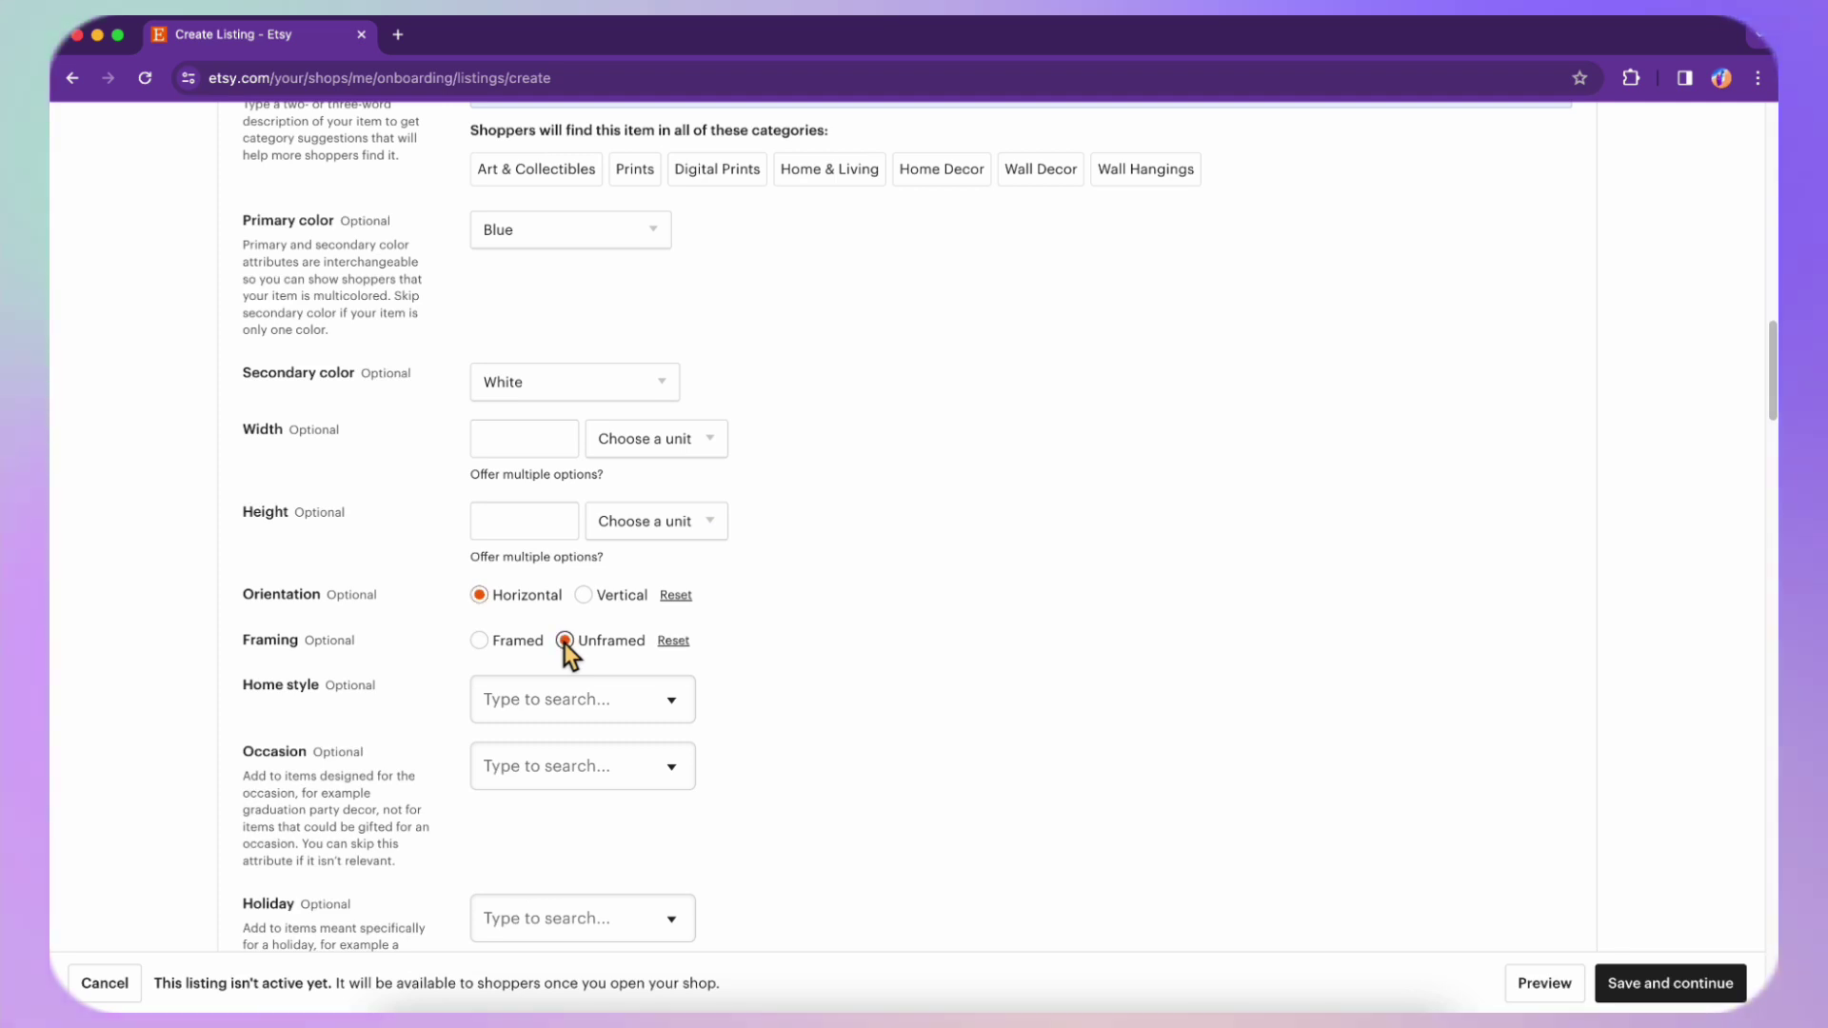
scroll(790, 653, down, 2)
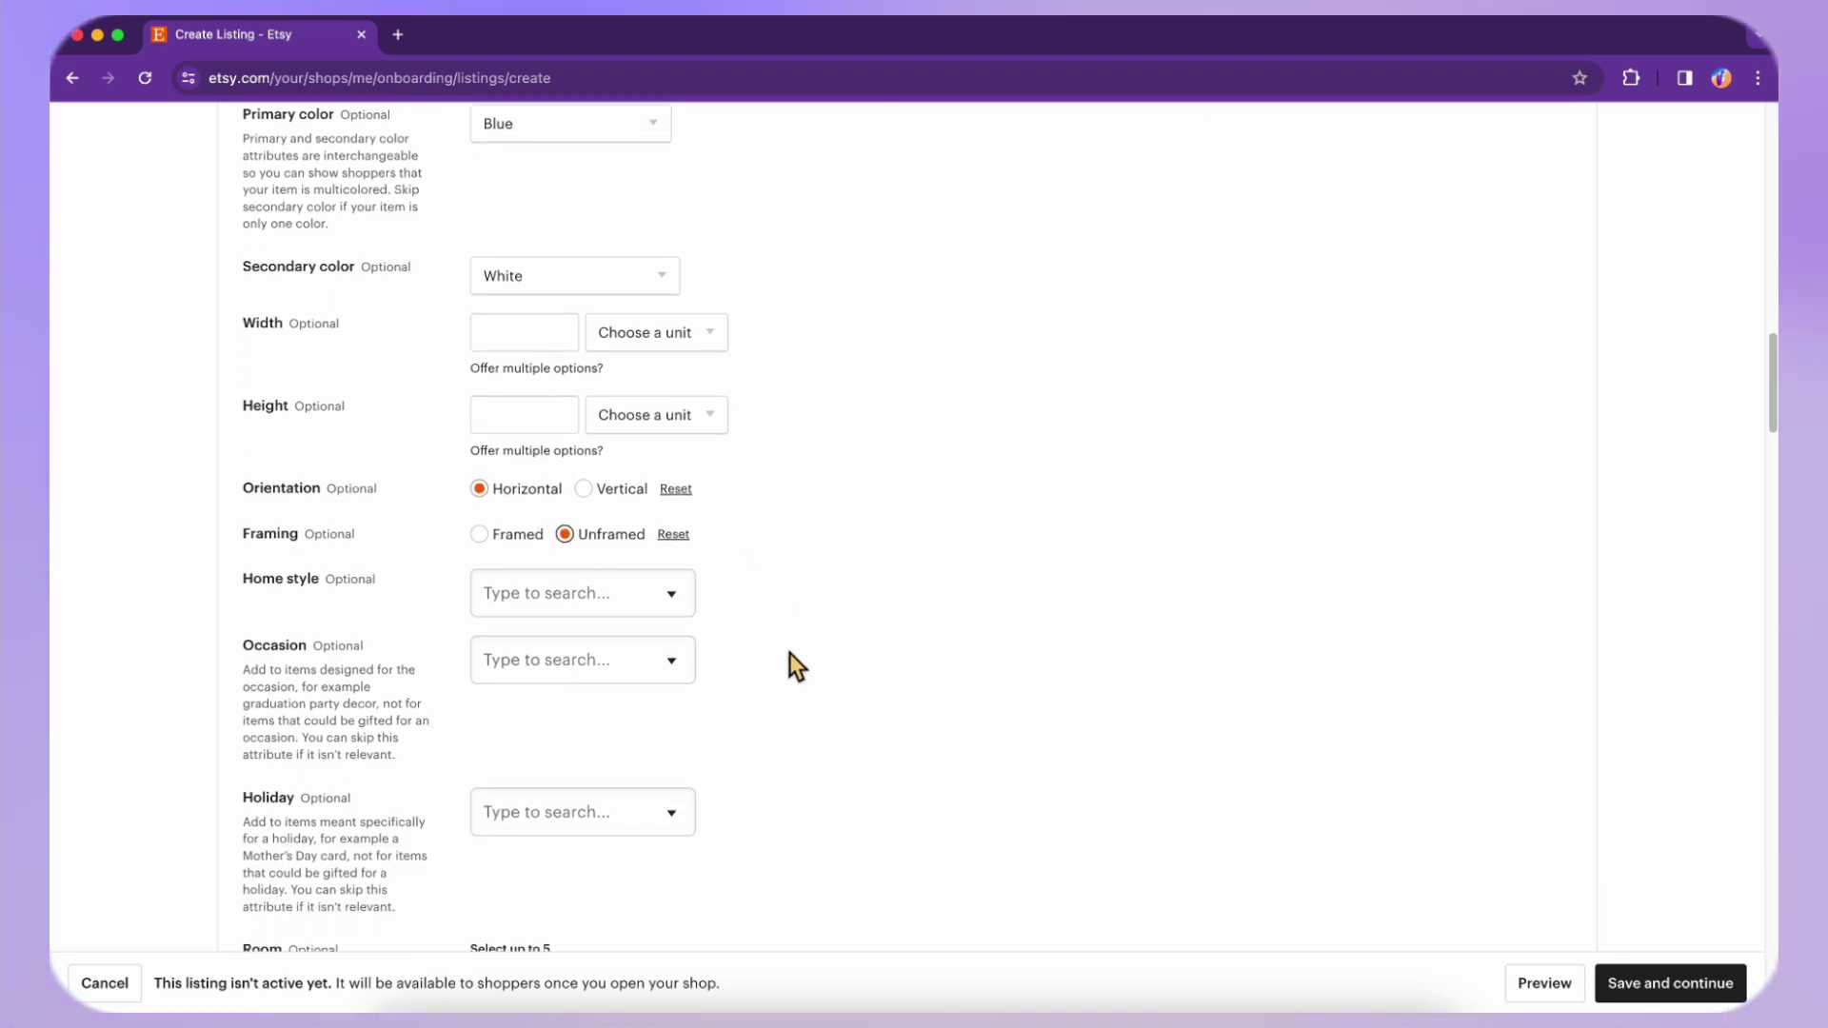
scroll(790, 653, down, 1)
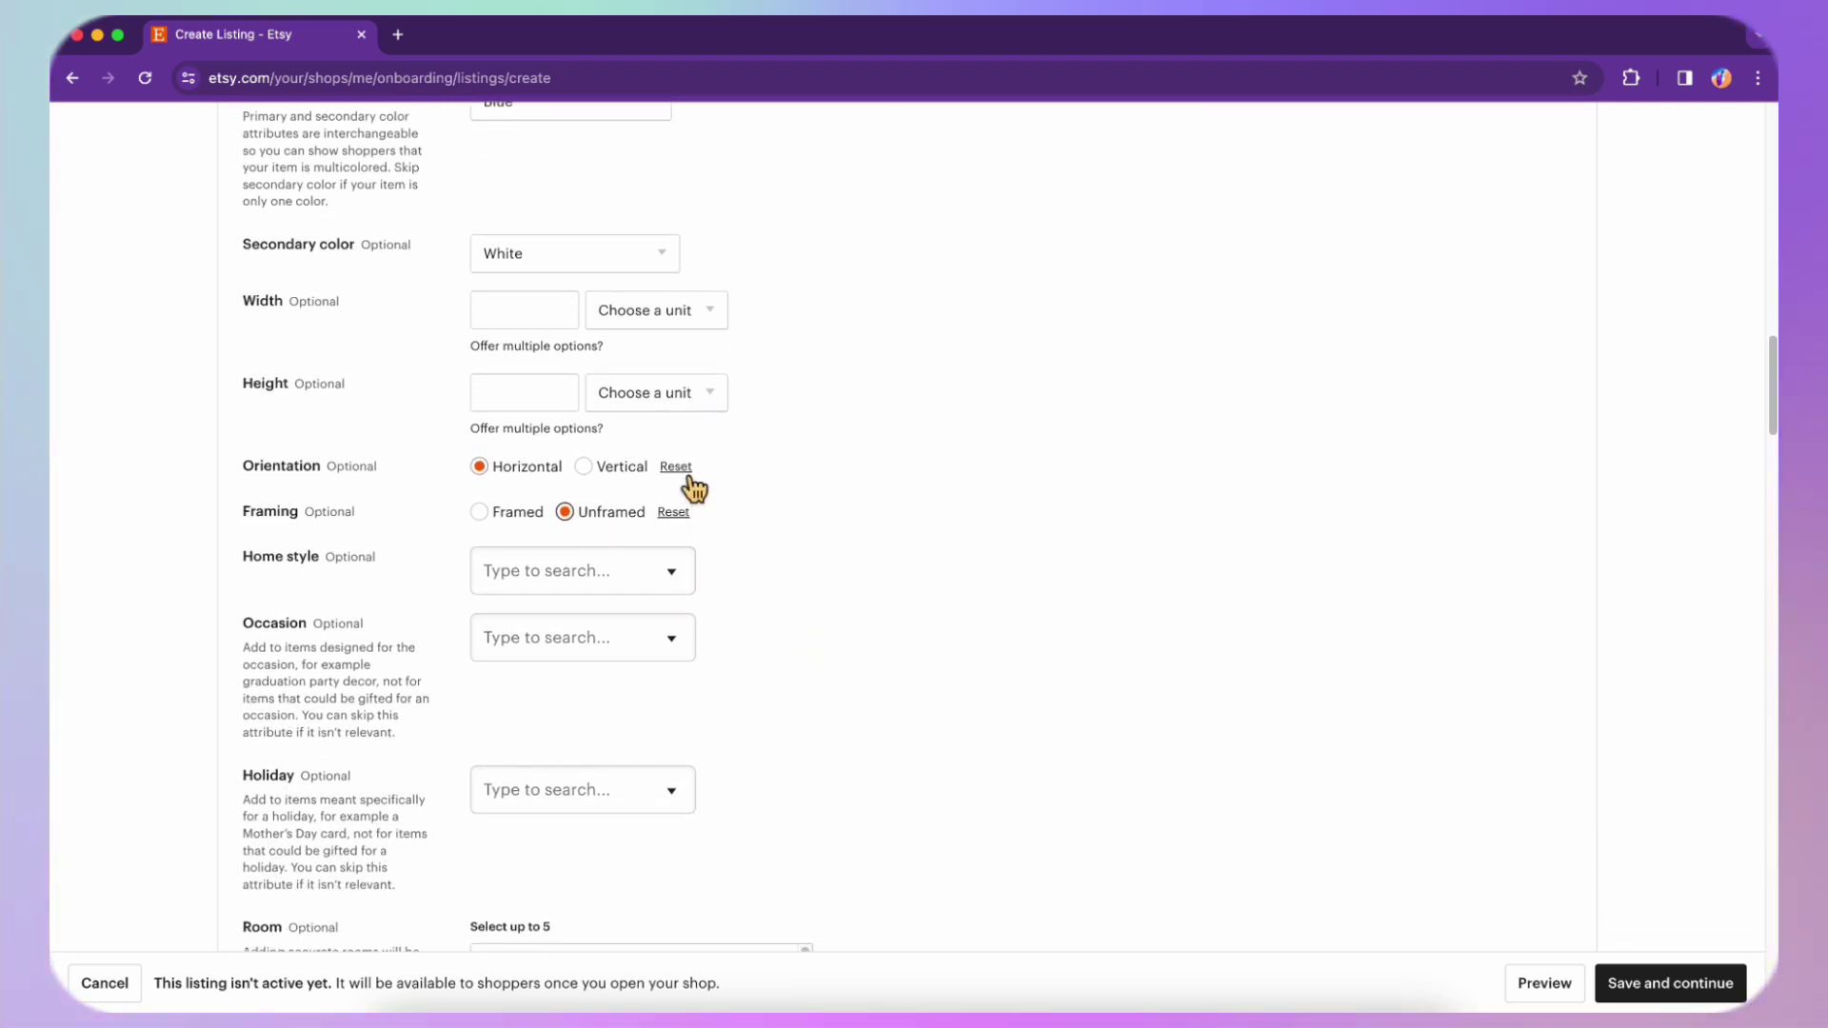
scroll(771, 409, up, 2)
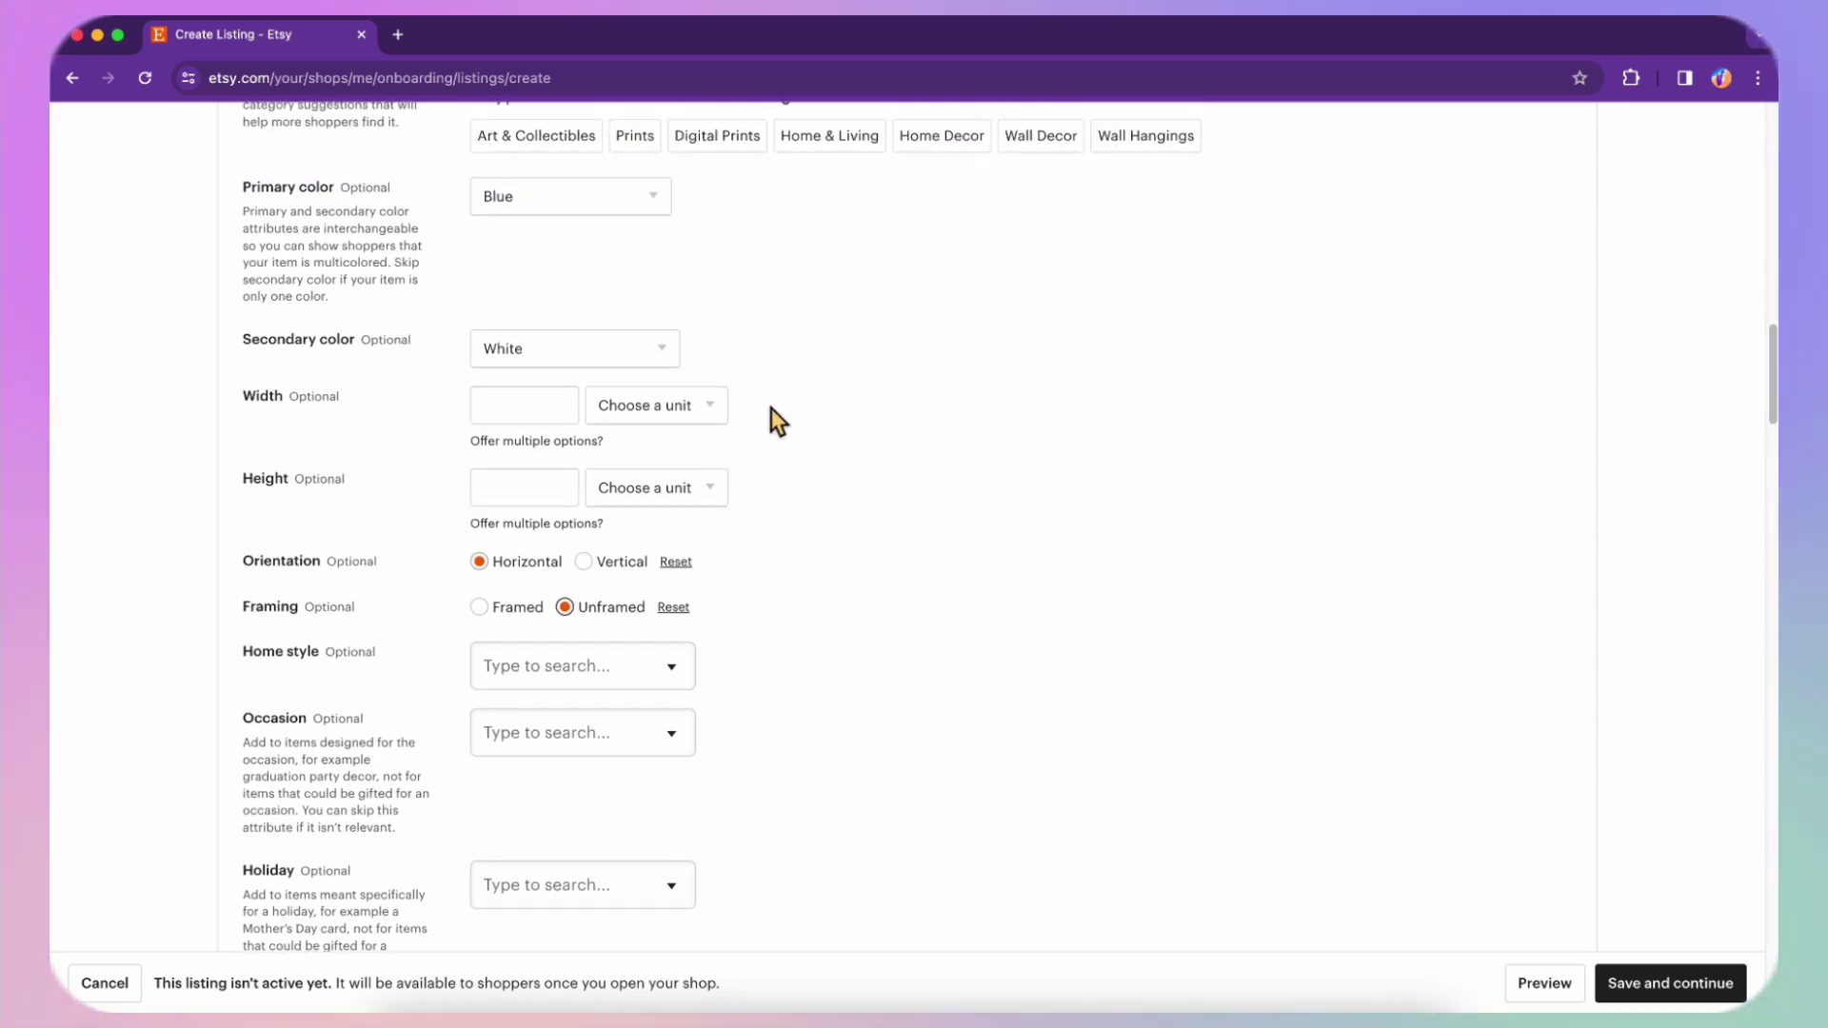
click(562, 611)
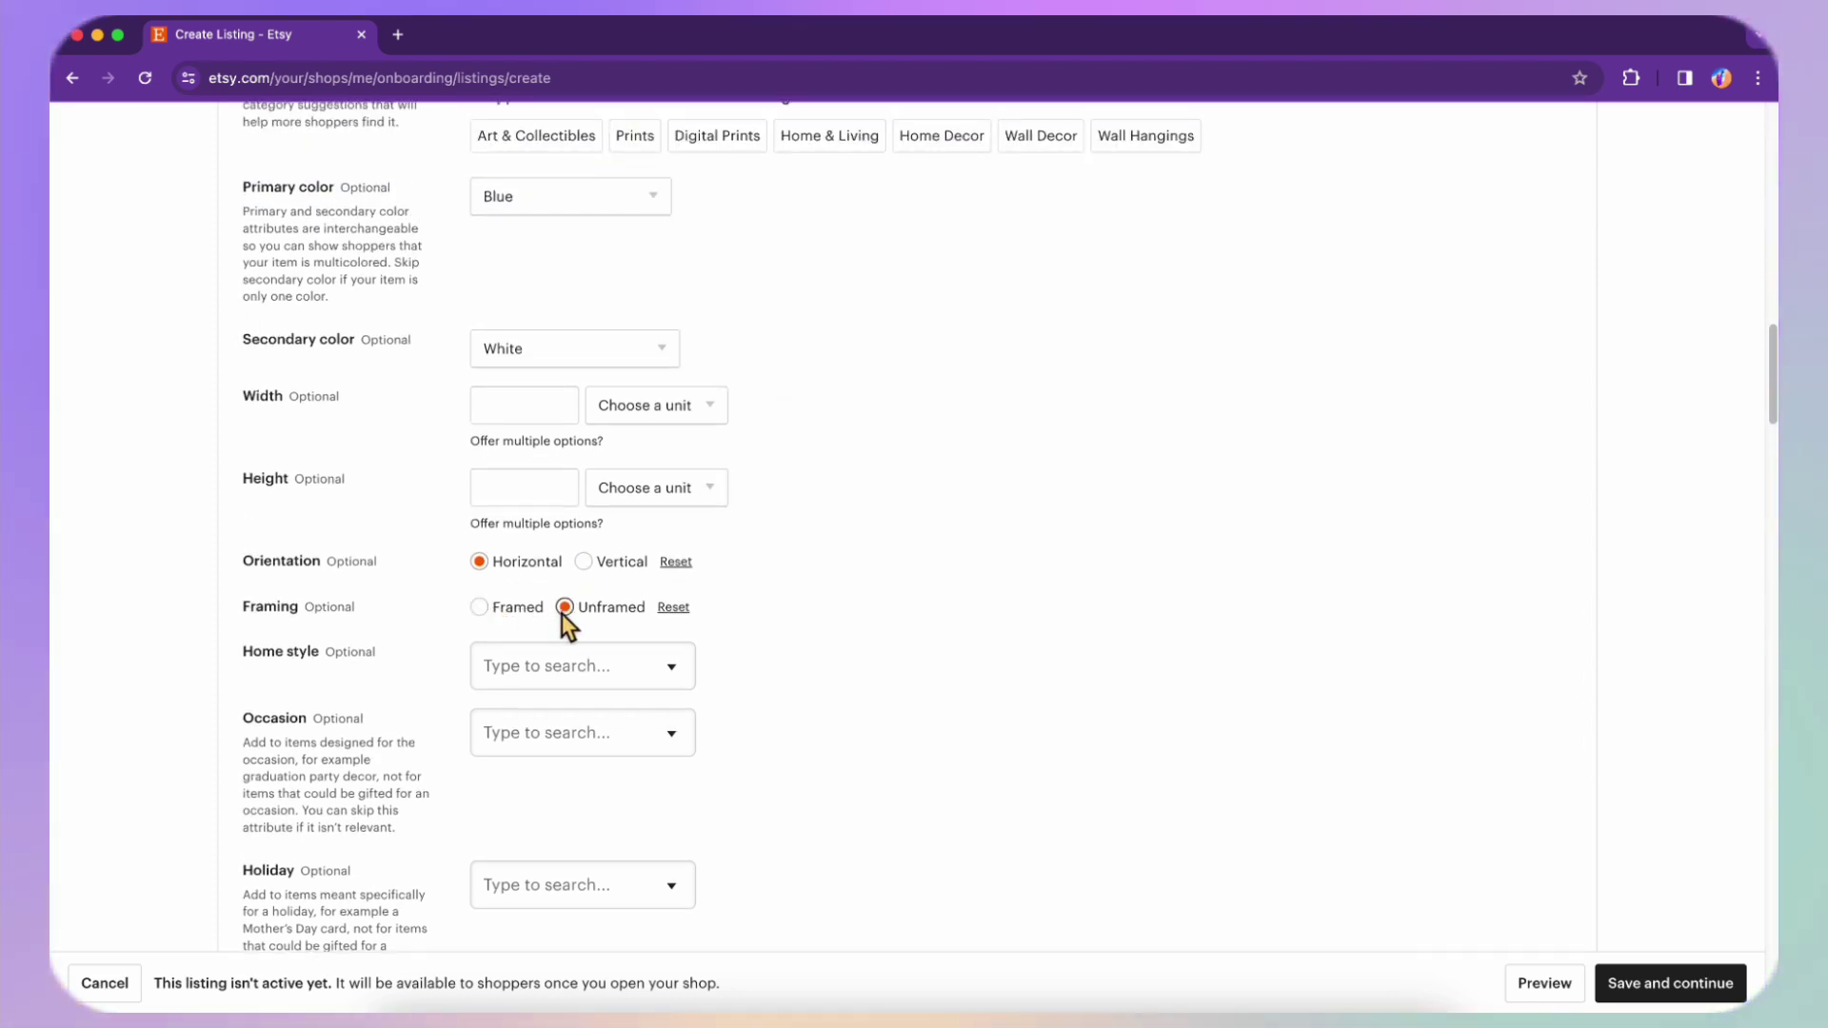
click(487, 609)
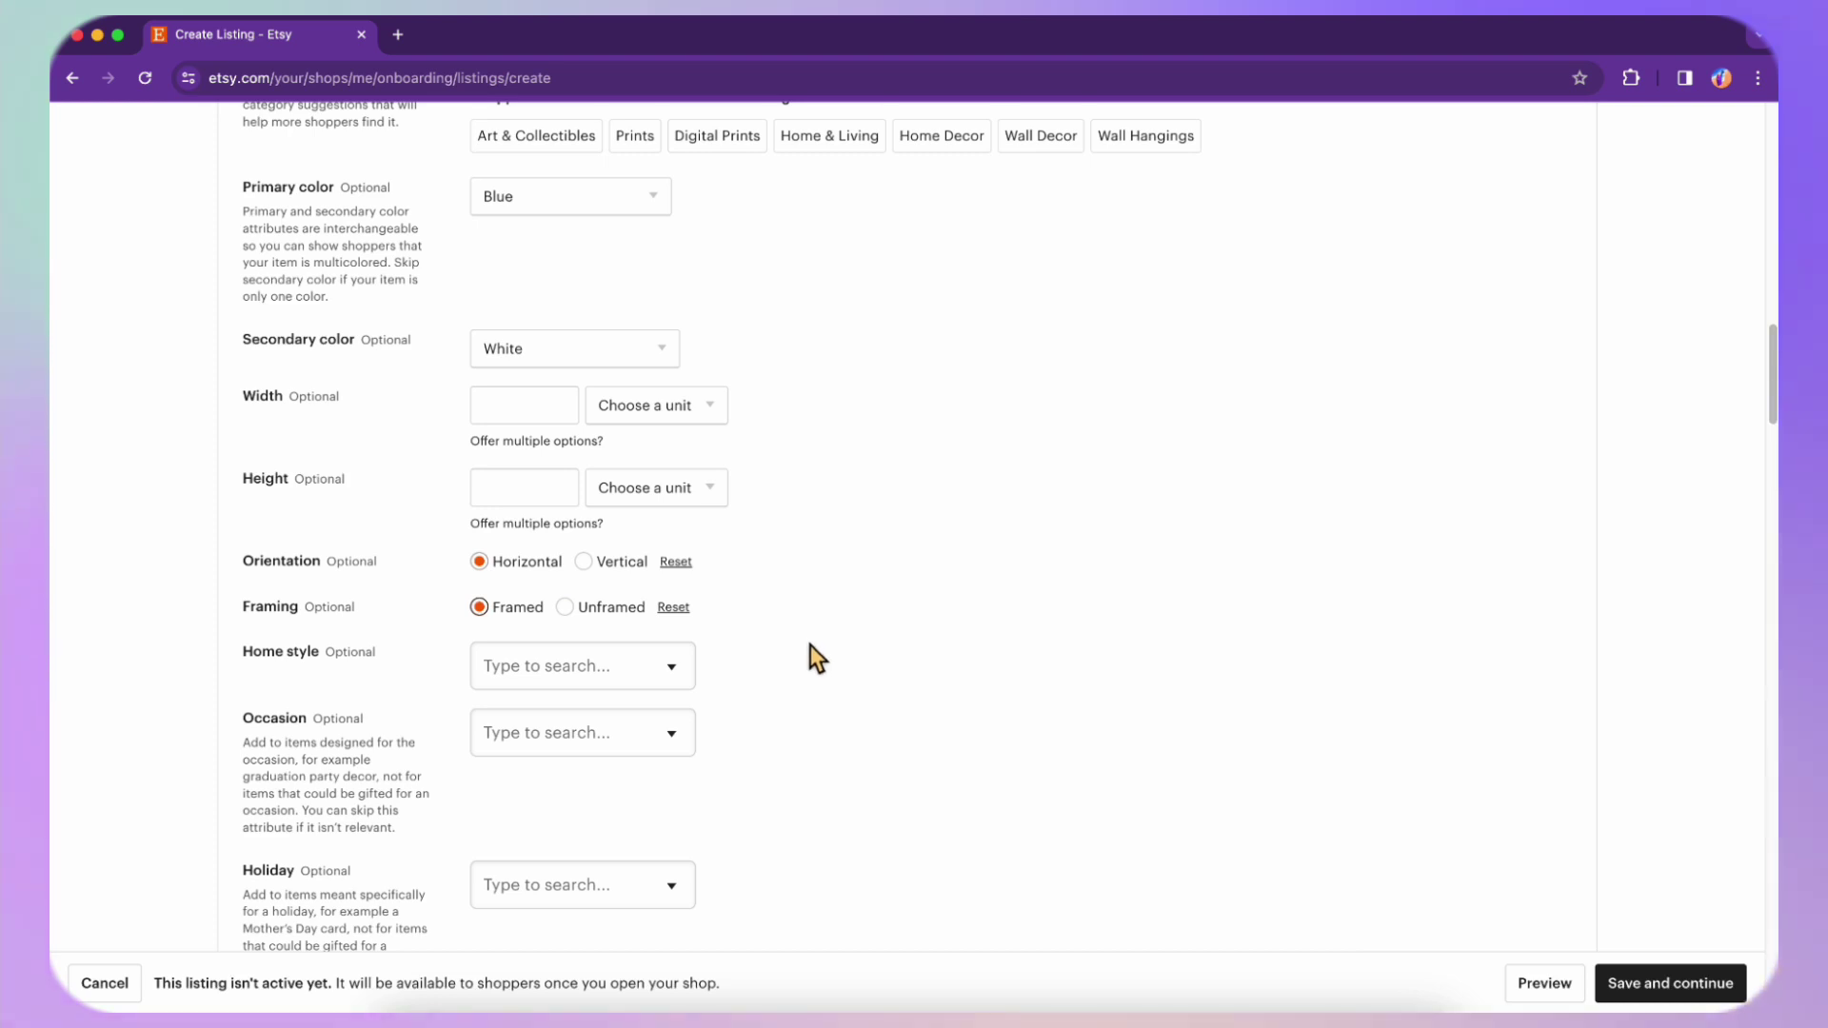
scroll(809, 645, down, 1)
scroll(809, 645, down, 1)
scroll(809, 644, down, 2)
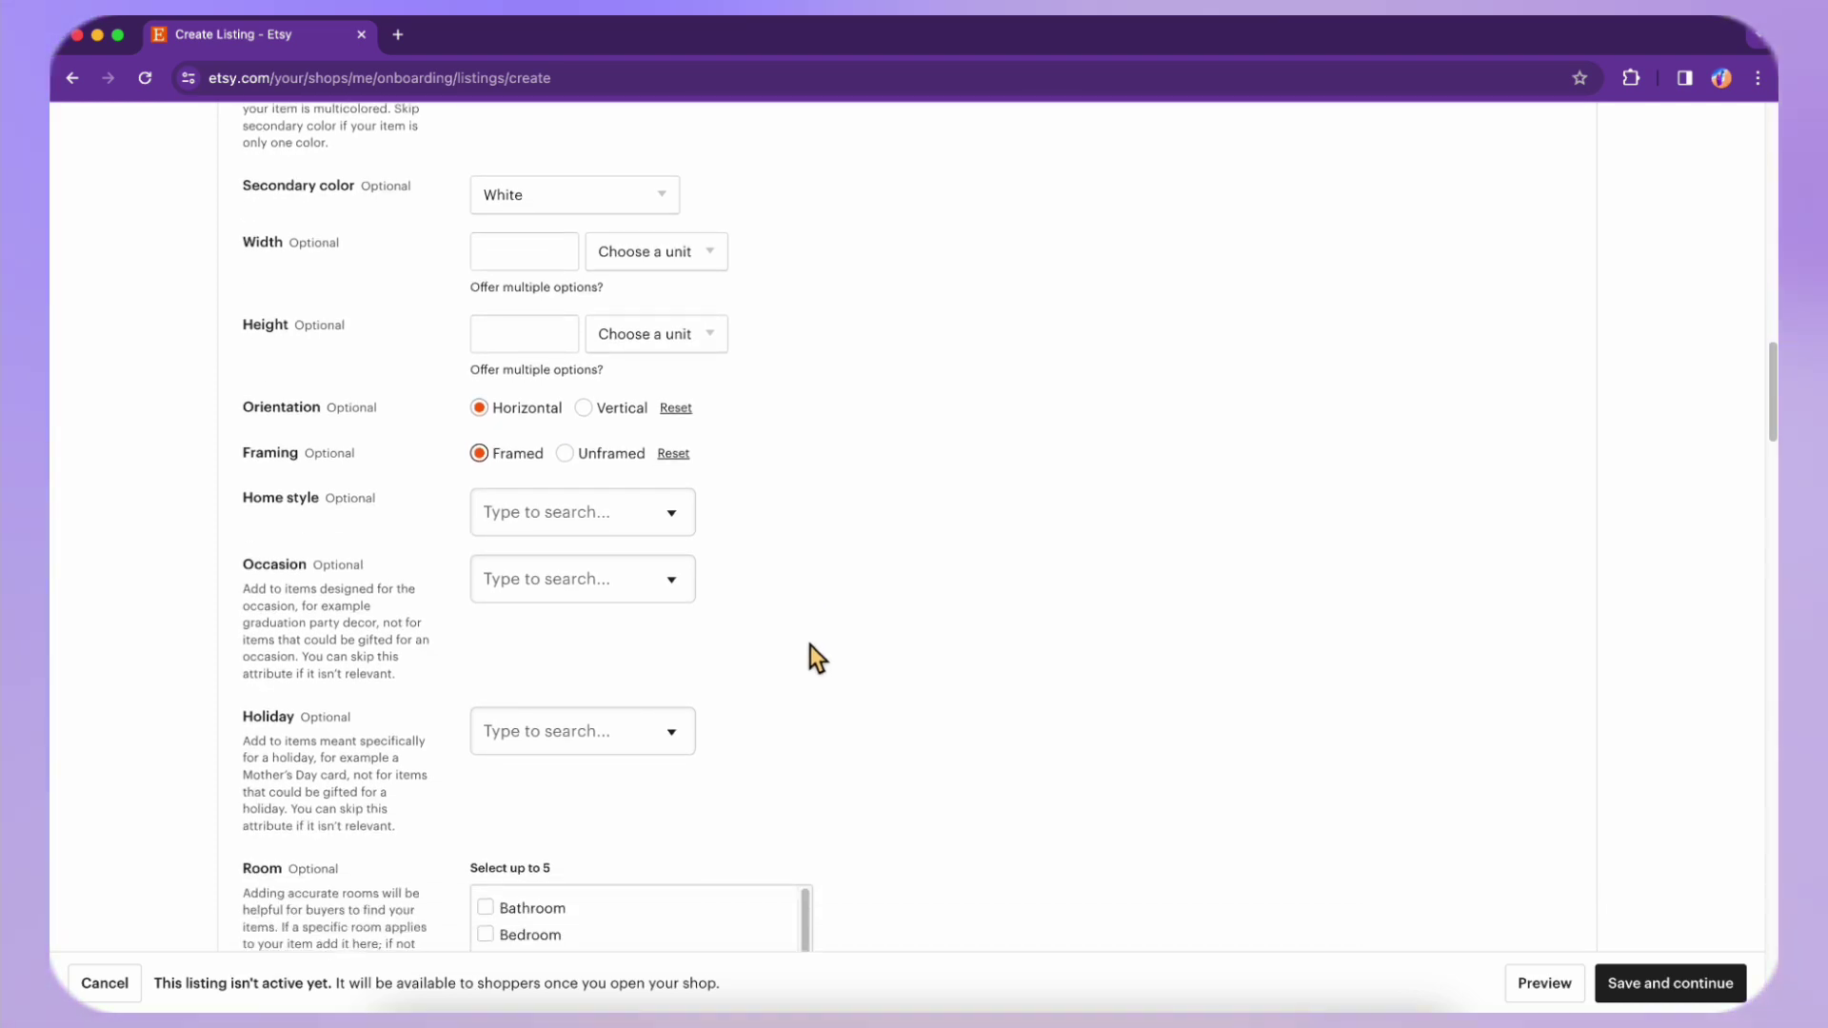
scroll(809, 643, down, 2)
scroll(809, 643, down, 3)
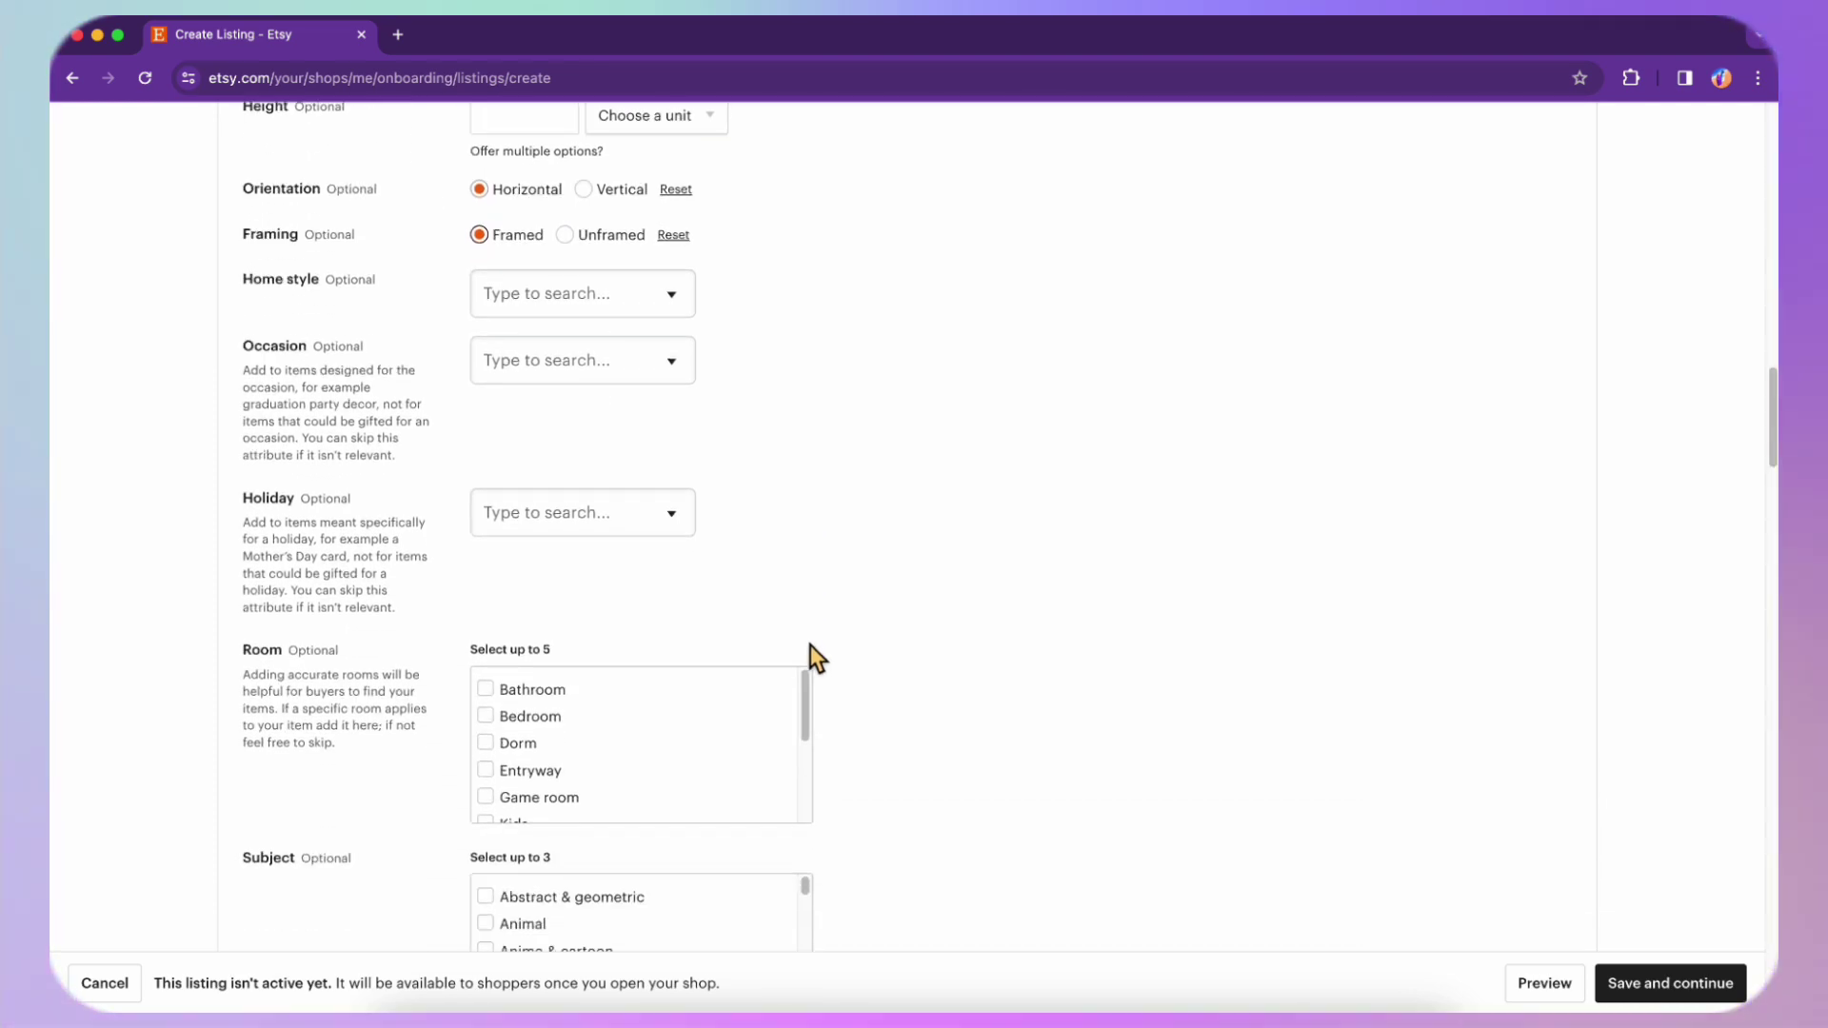
scroll(810, 643, down, 3)
scroll(809, 646, down, 2)
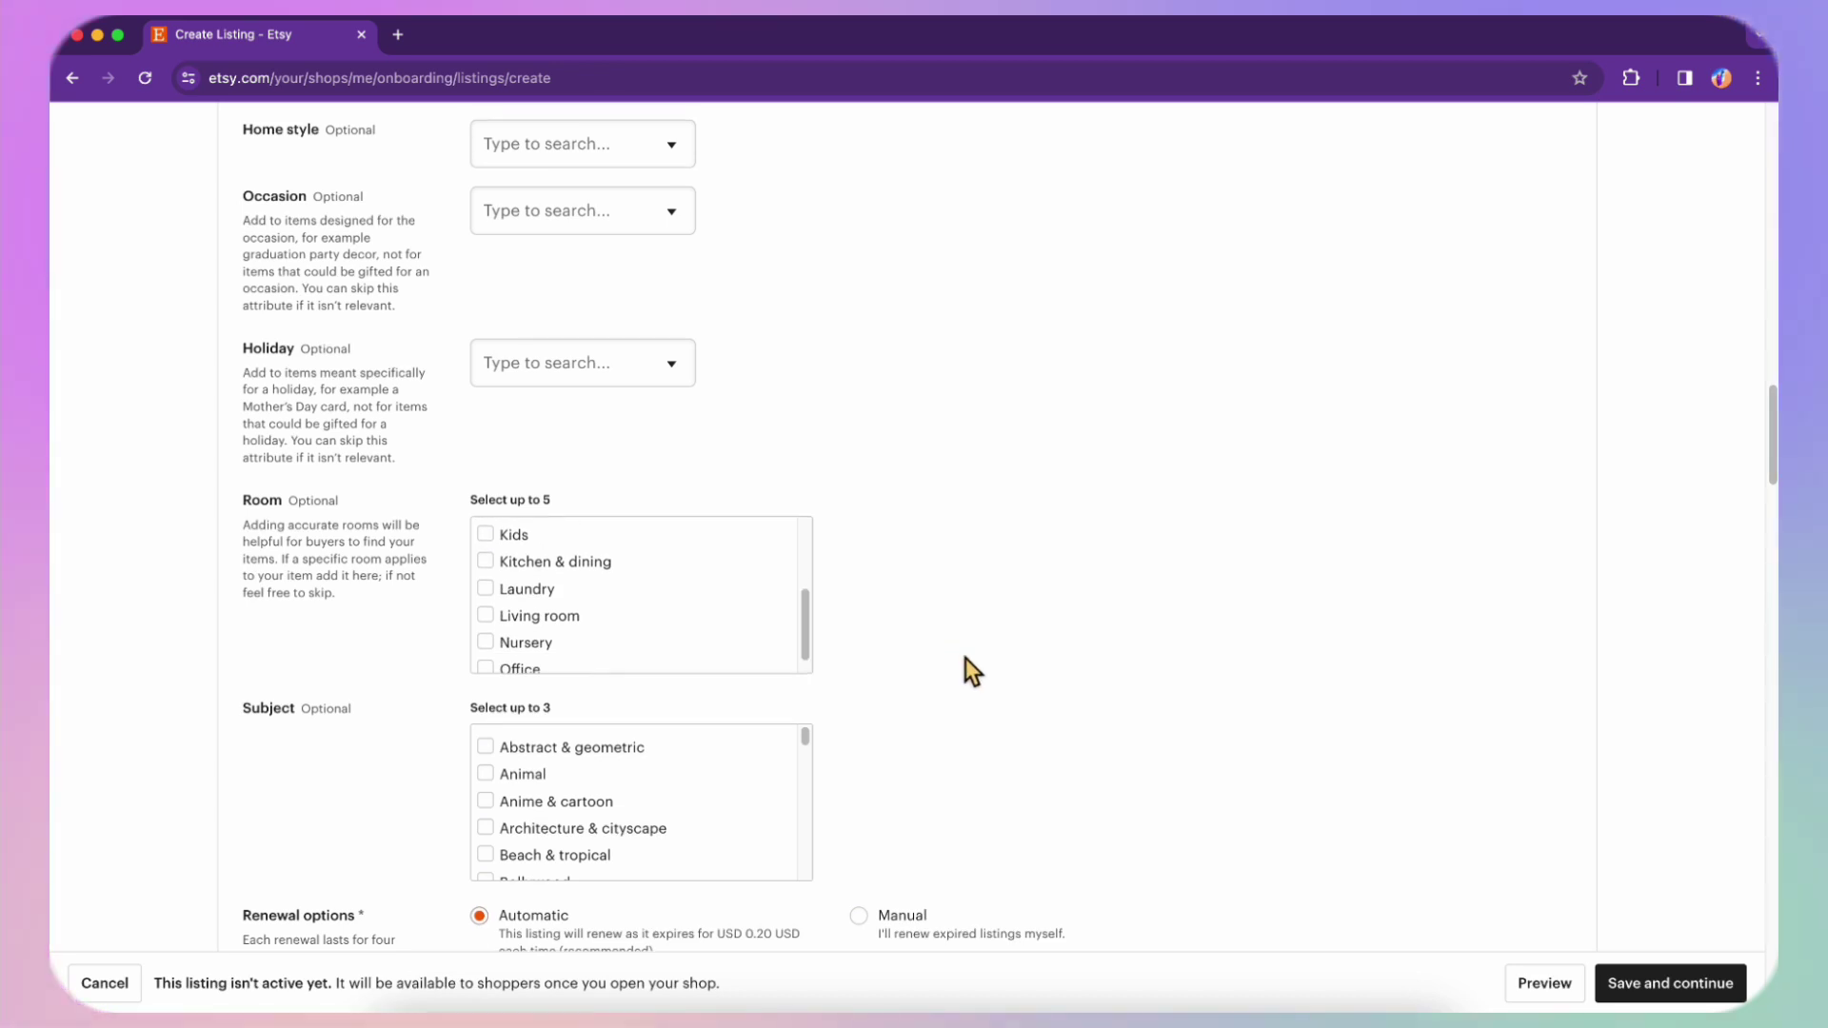
scroll(965, 659, down, 2)
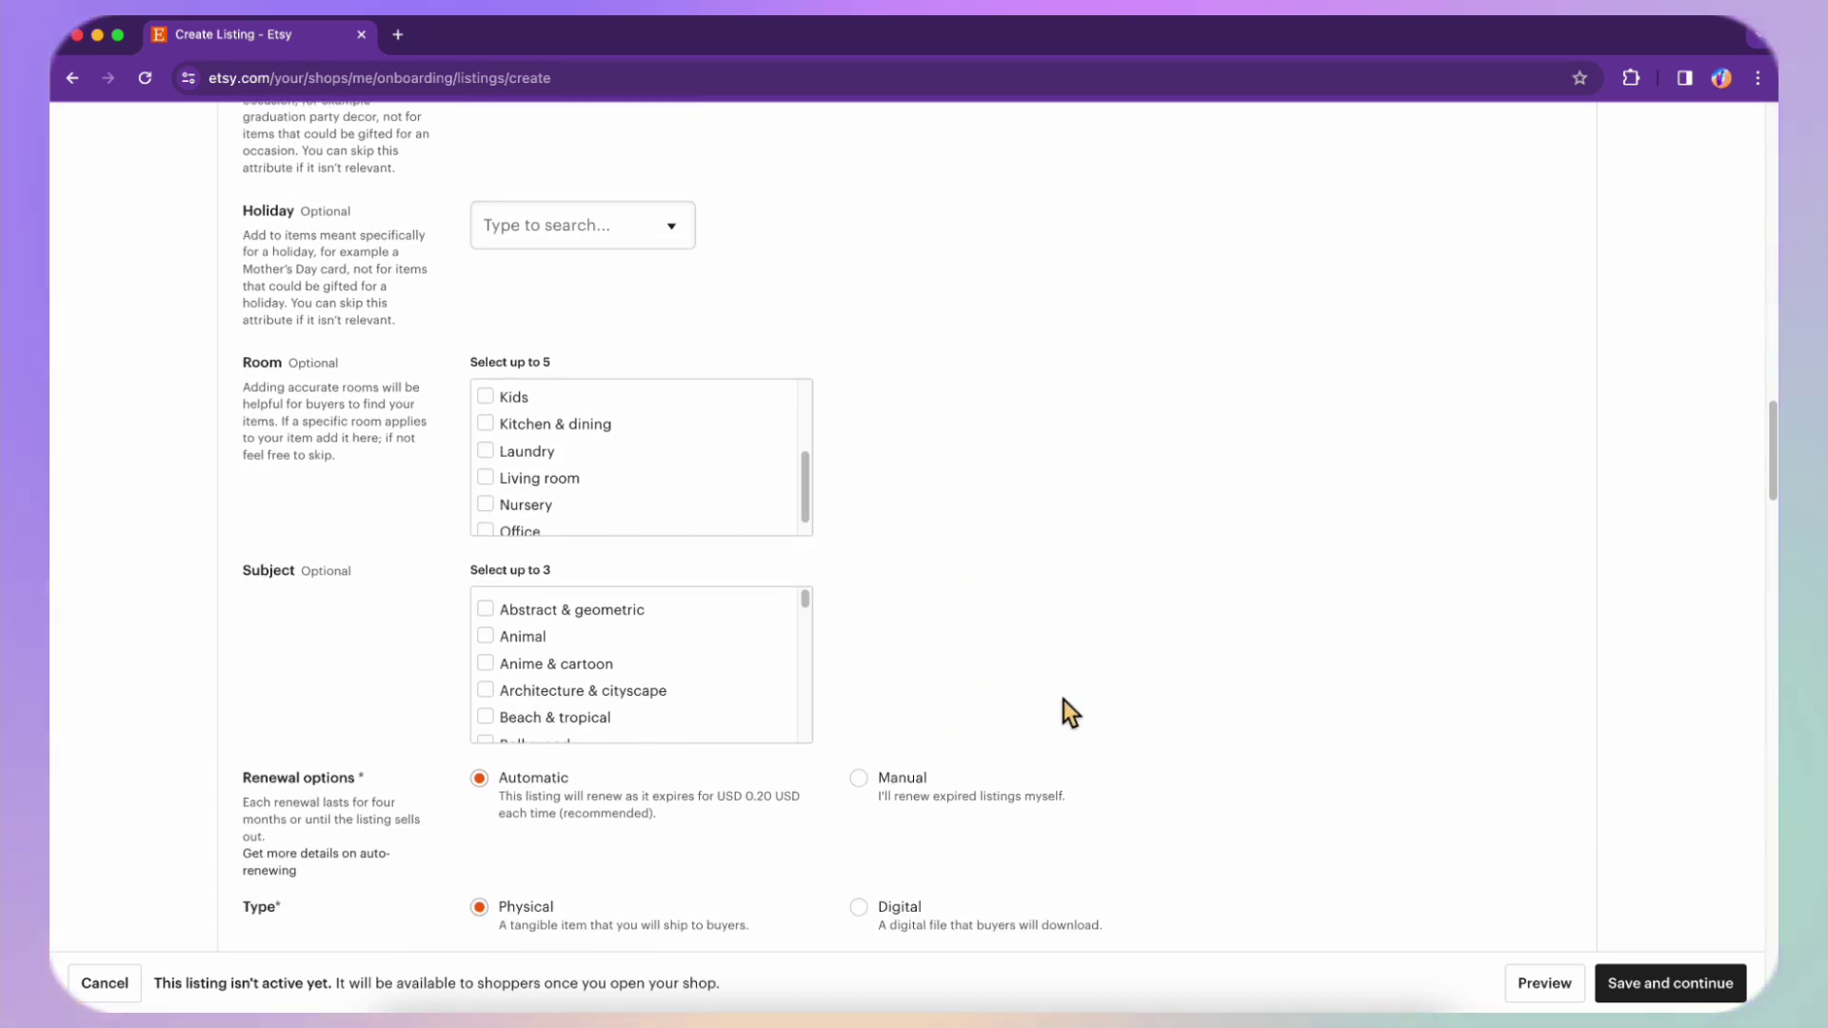
scroll(1066, 710, down, 1)
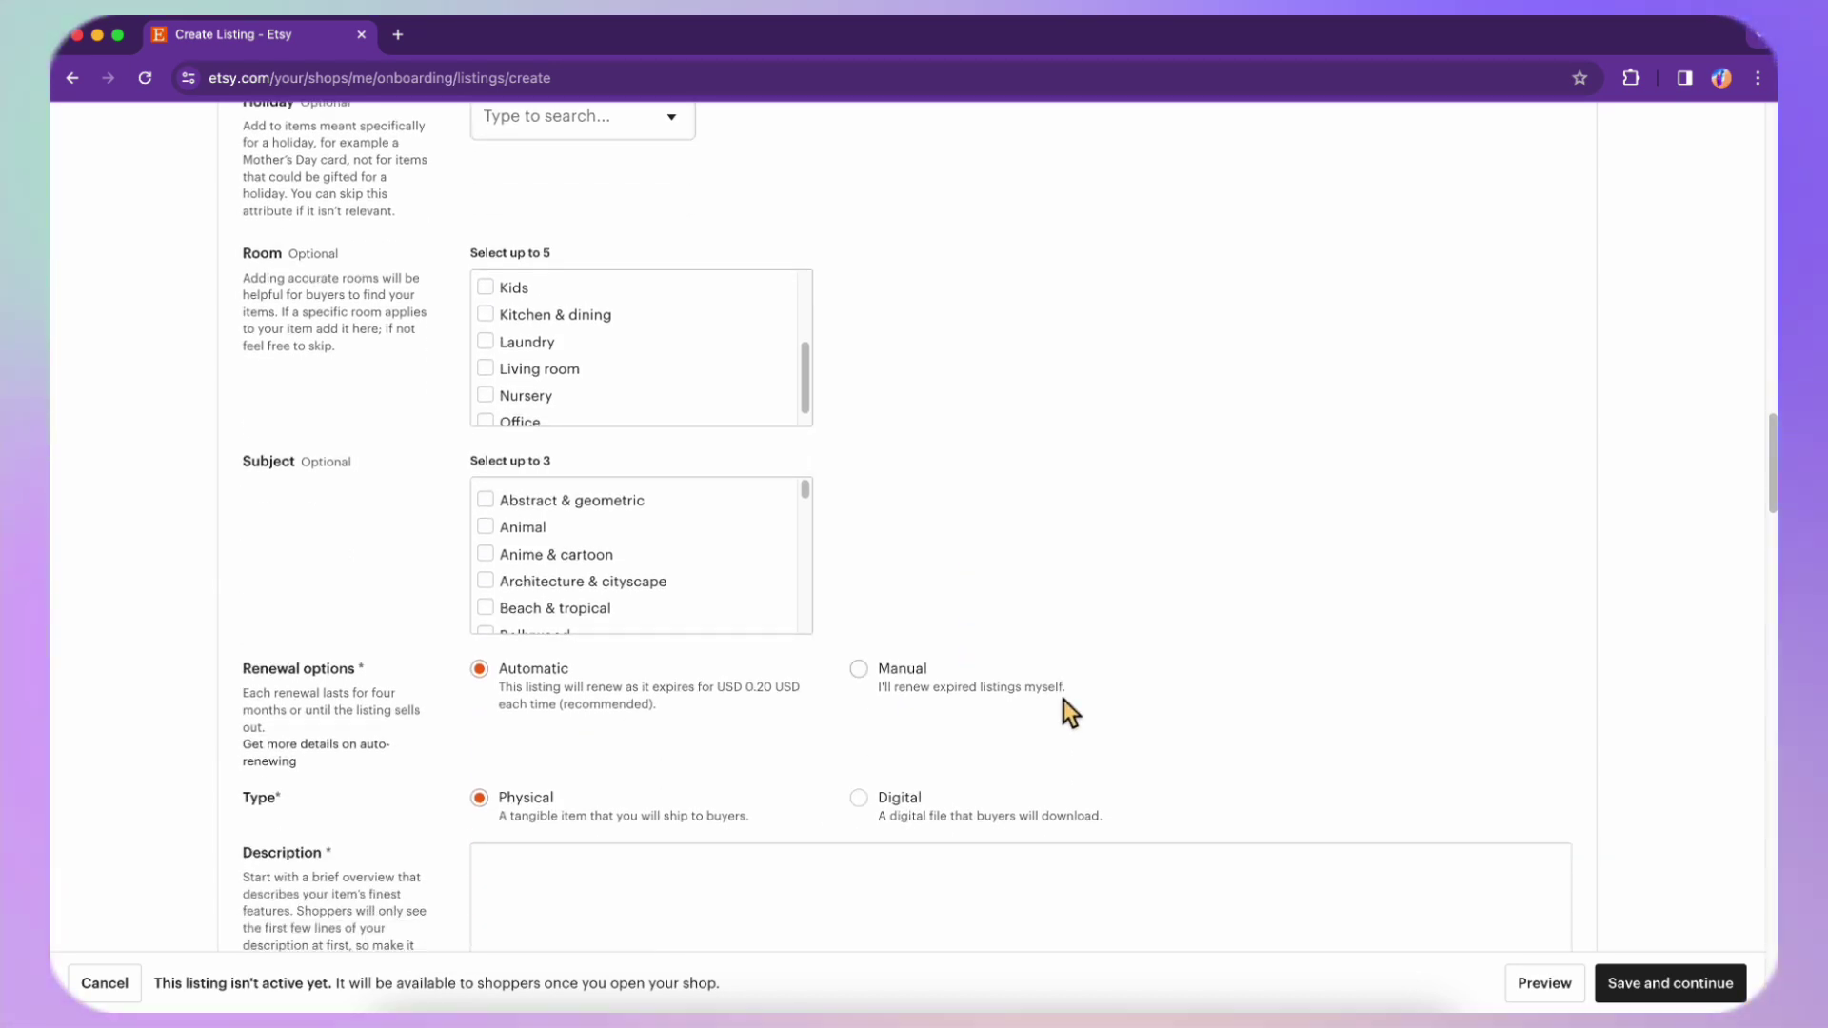
click(878, 678)
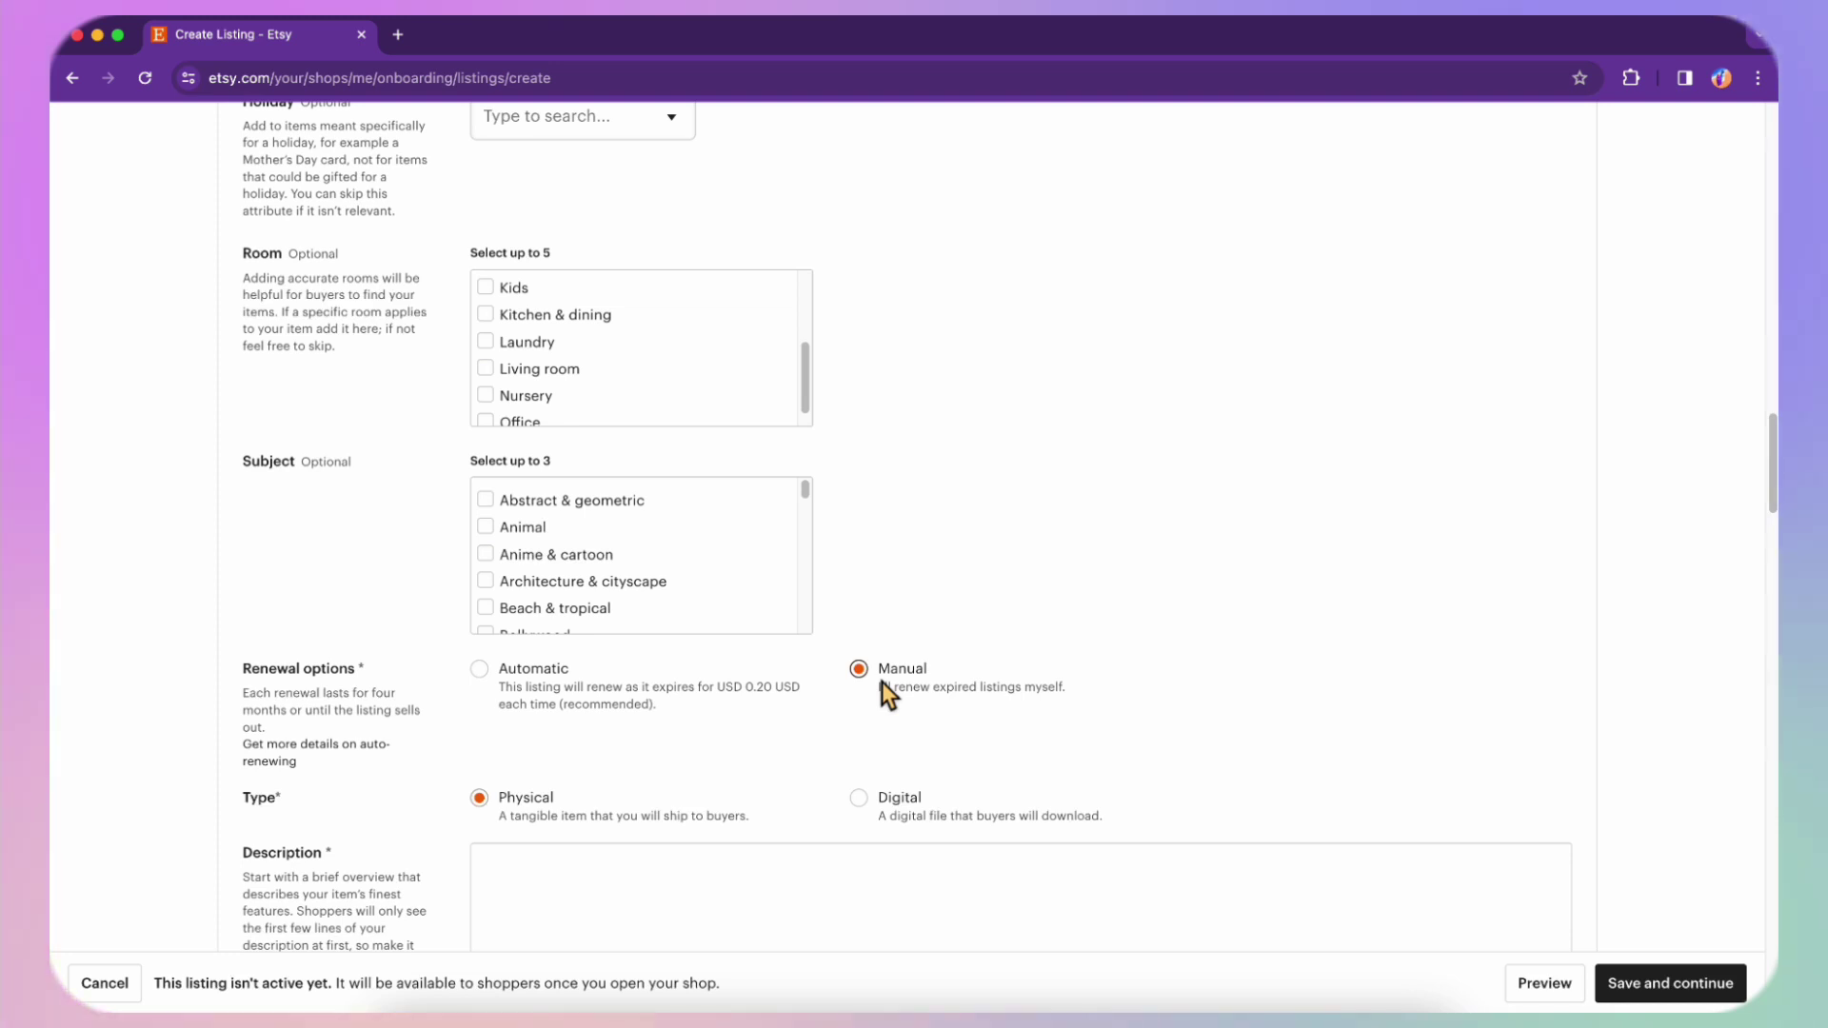
scroll(916, 684, down, 1)
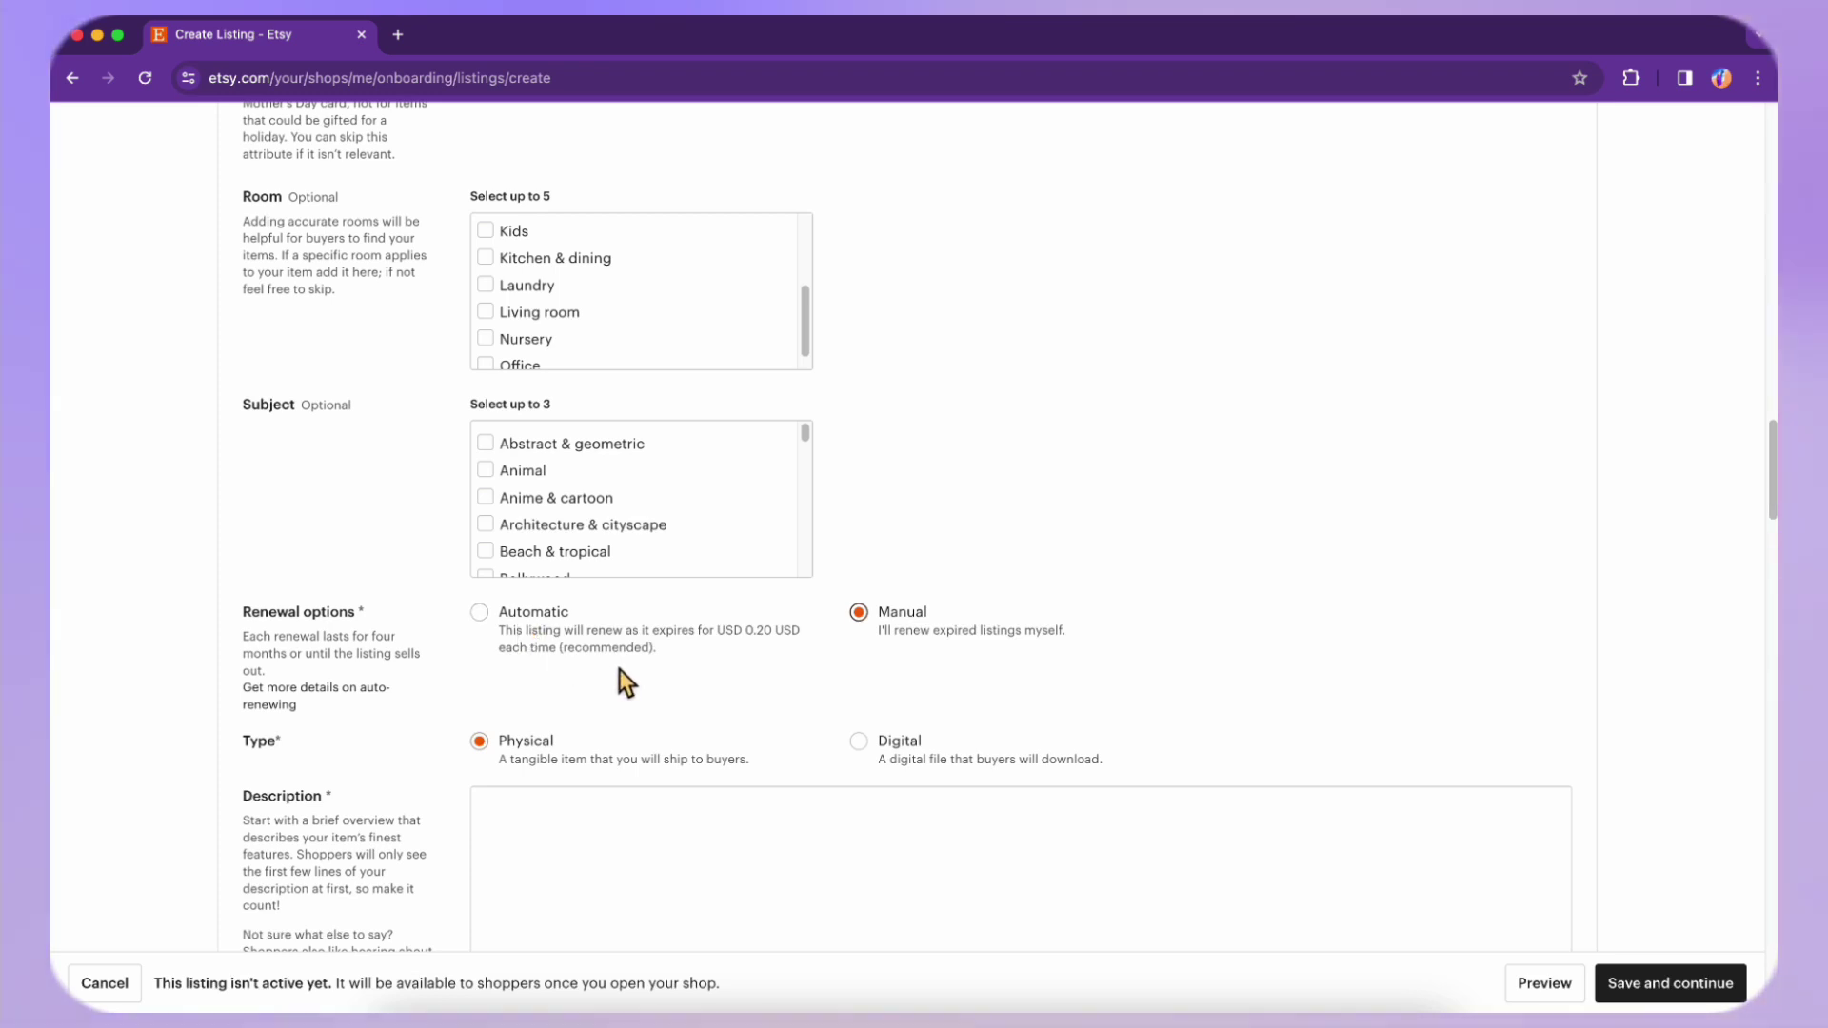
click(520, 619)
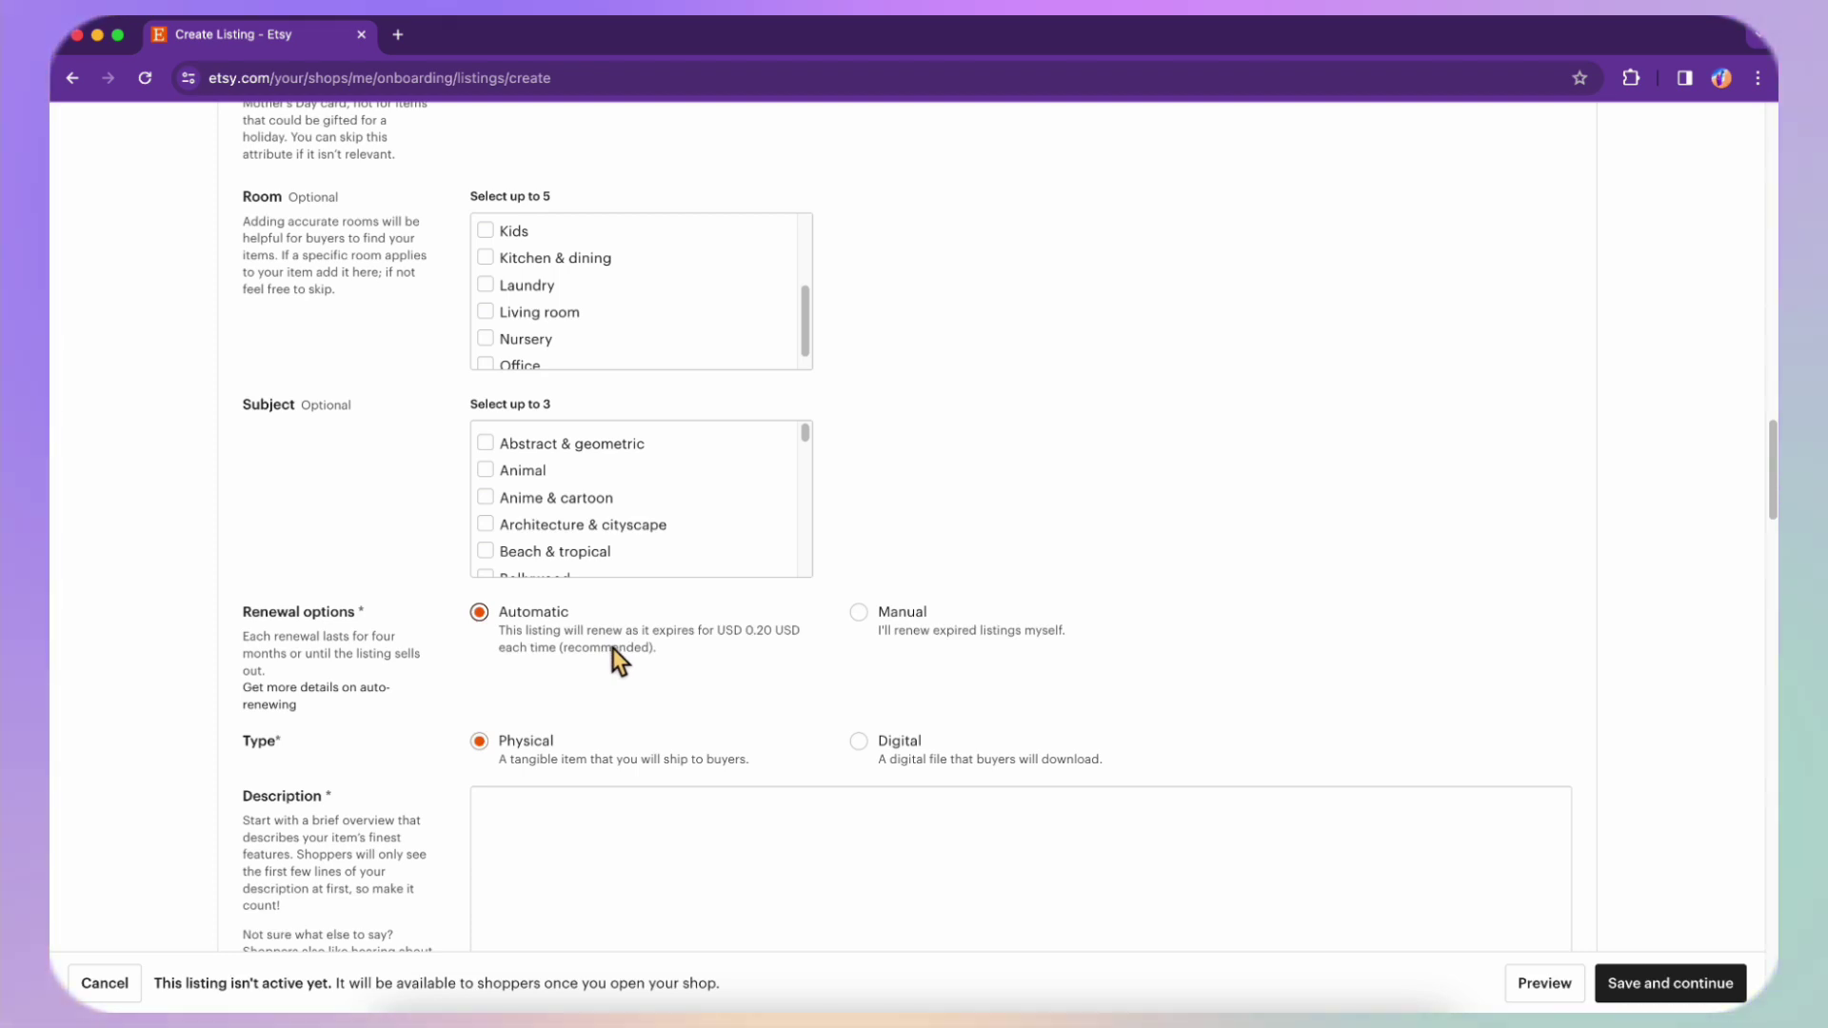
scroll(613, 649, down, 1)
scroll(613, 648, down, 1)
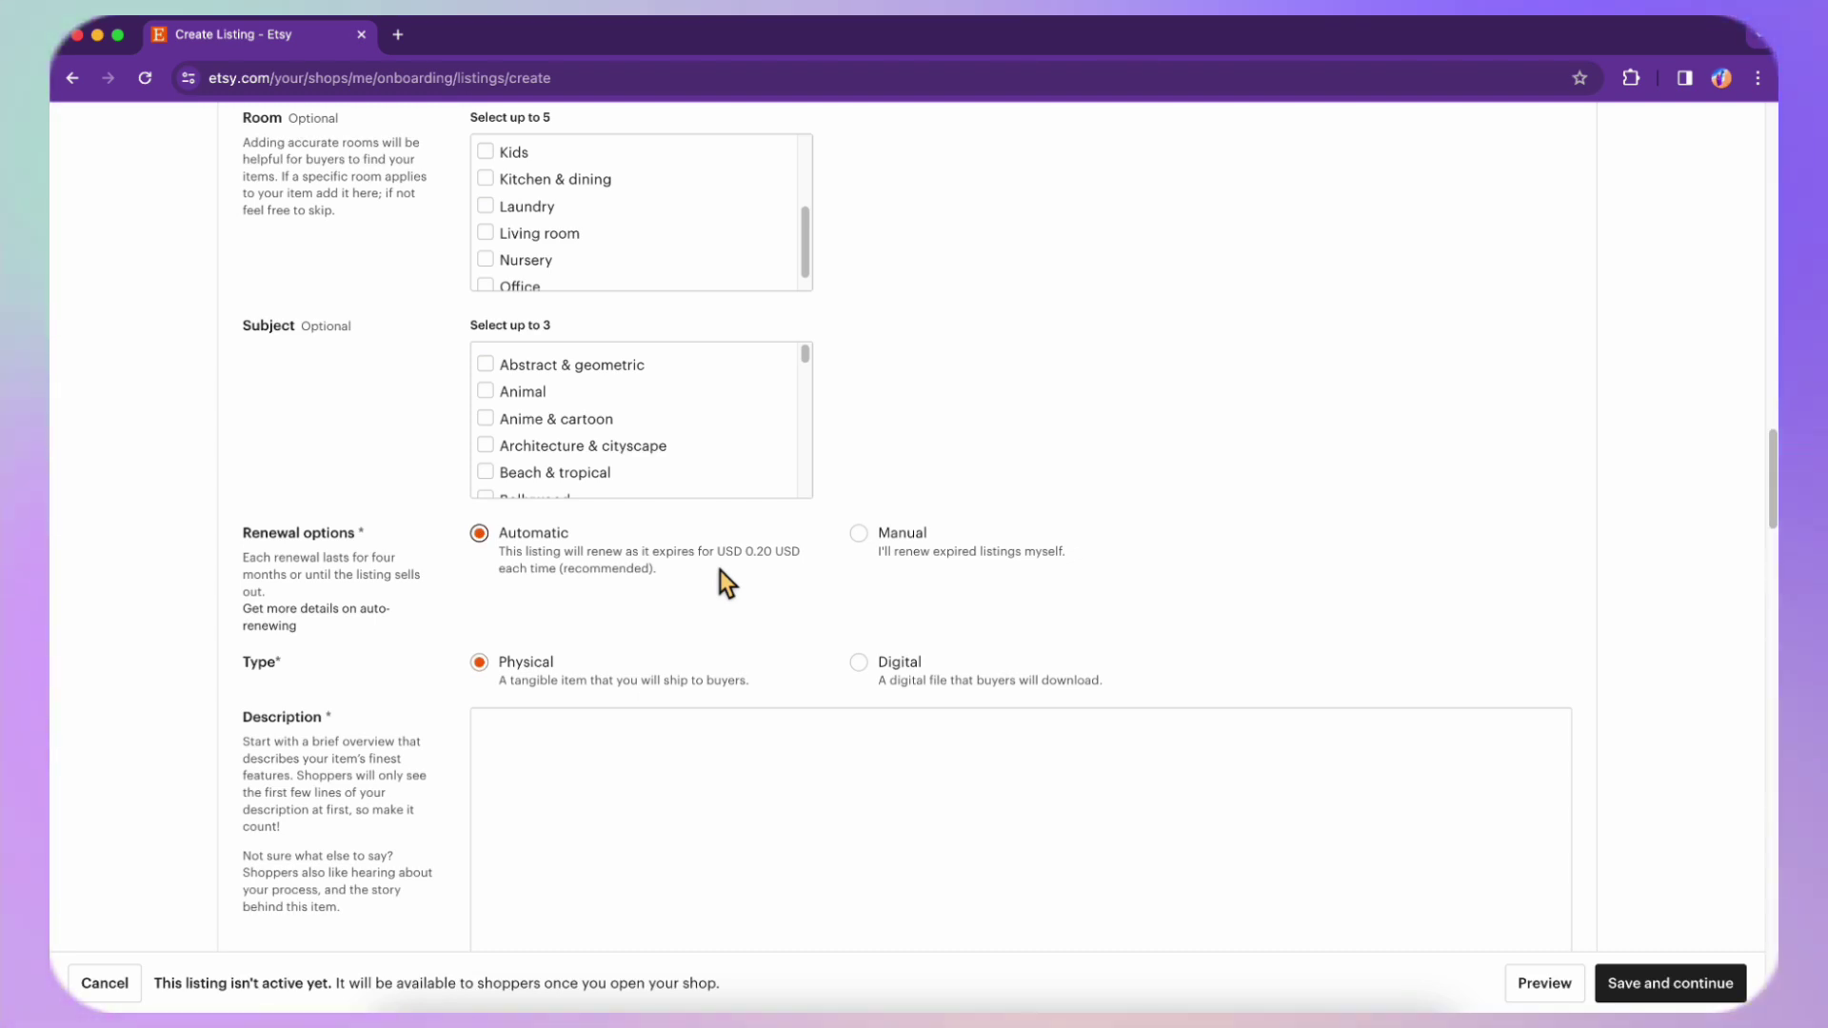
scroll(638, 585, down, 1)
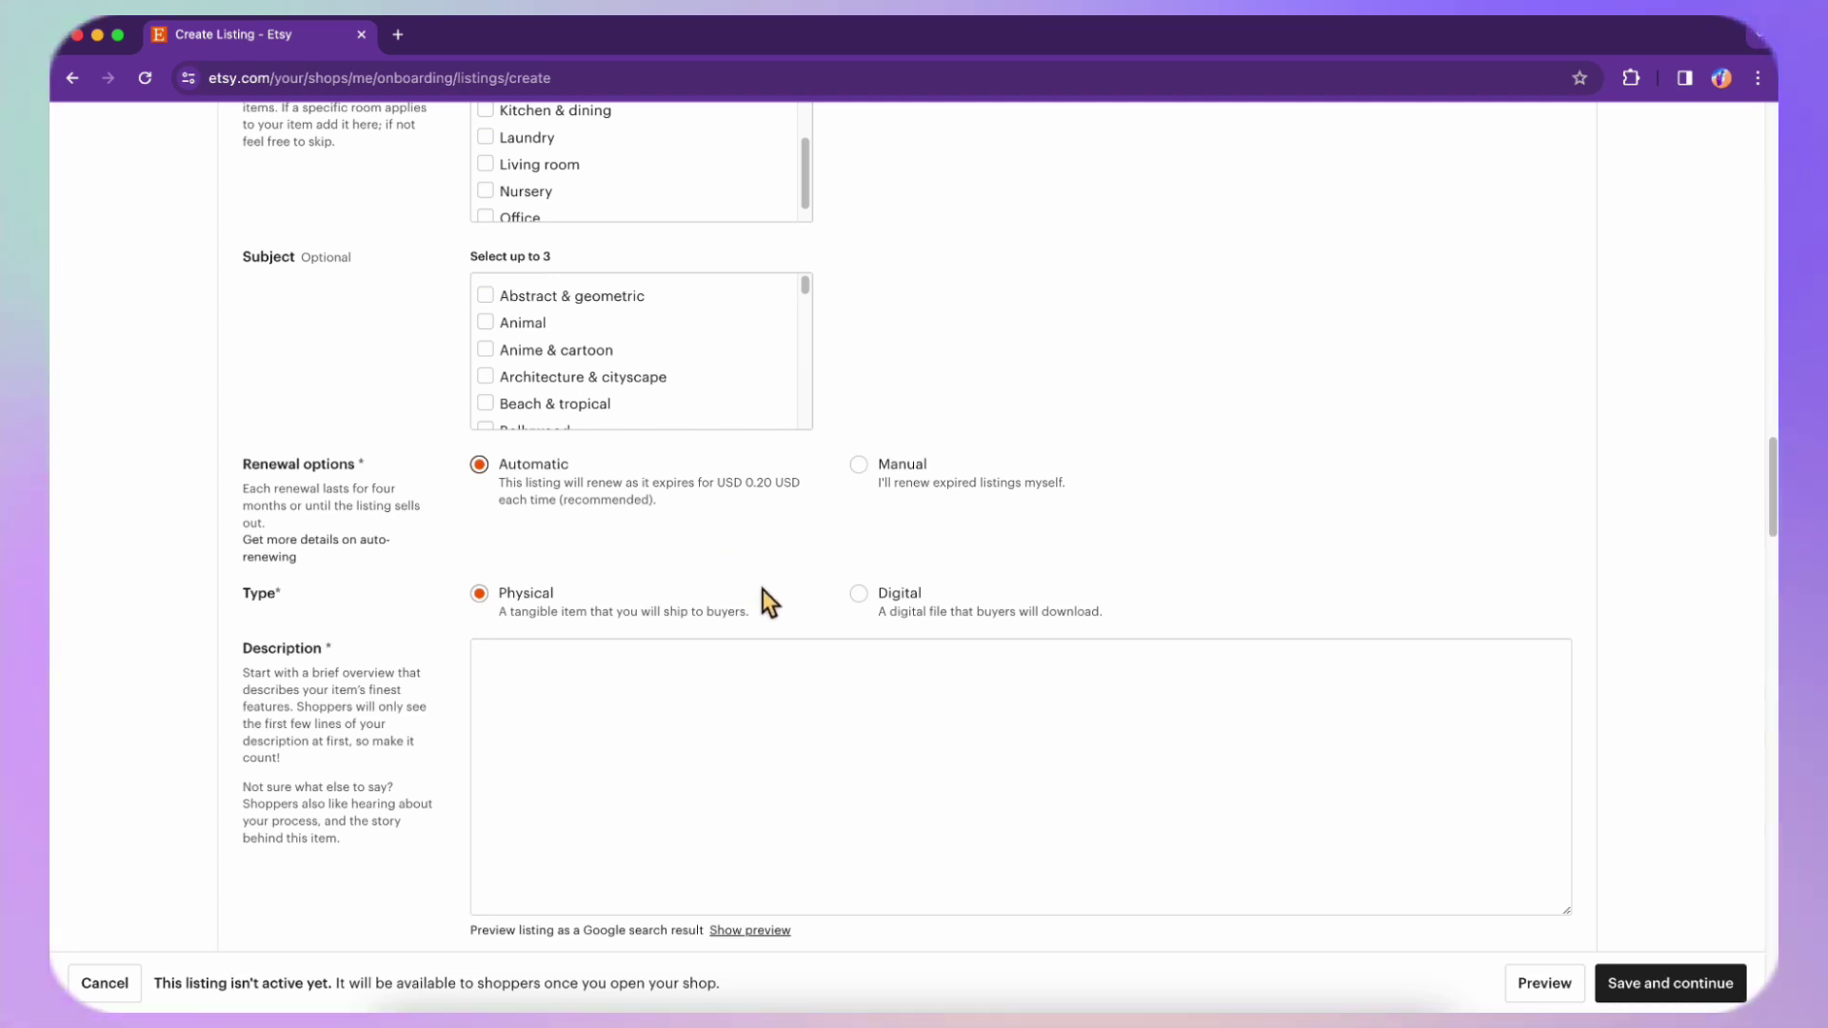
Switch the listing Type from Physical to Digital
scroll(763, 590, down, 2)
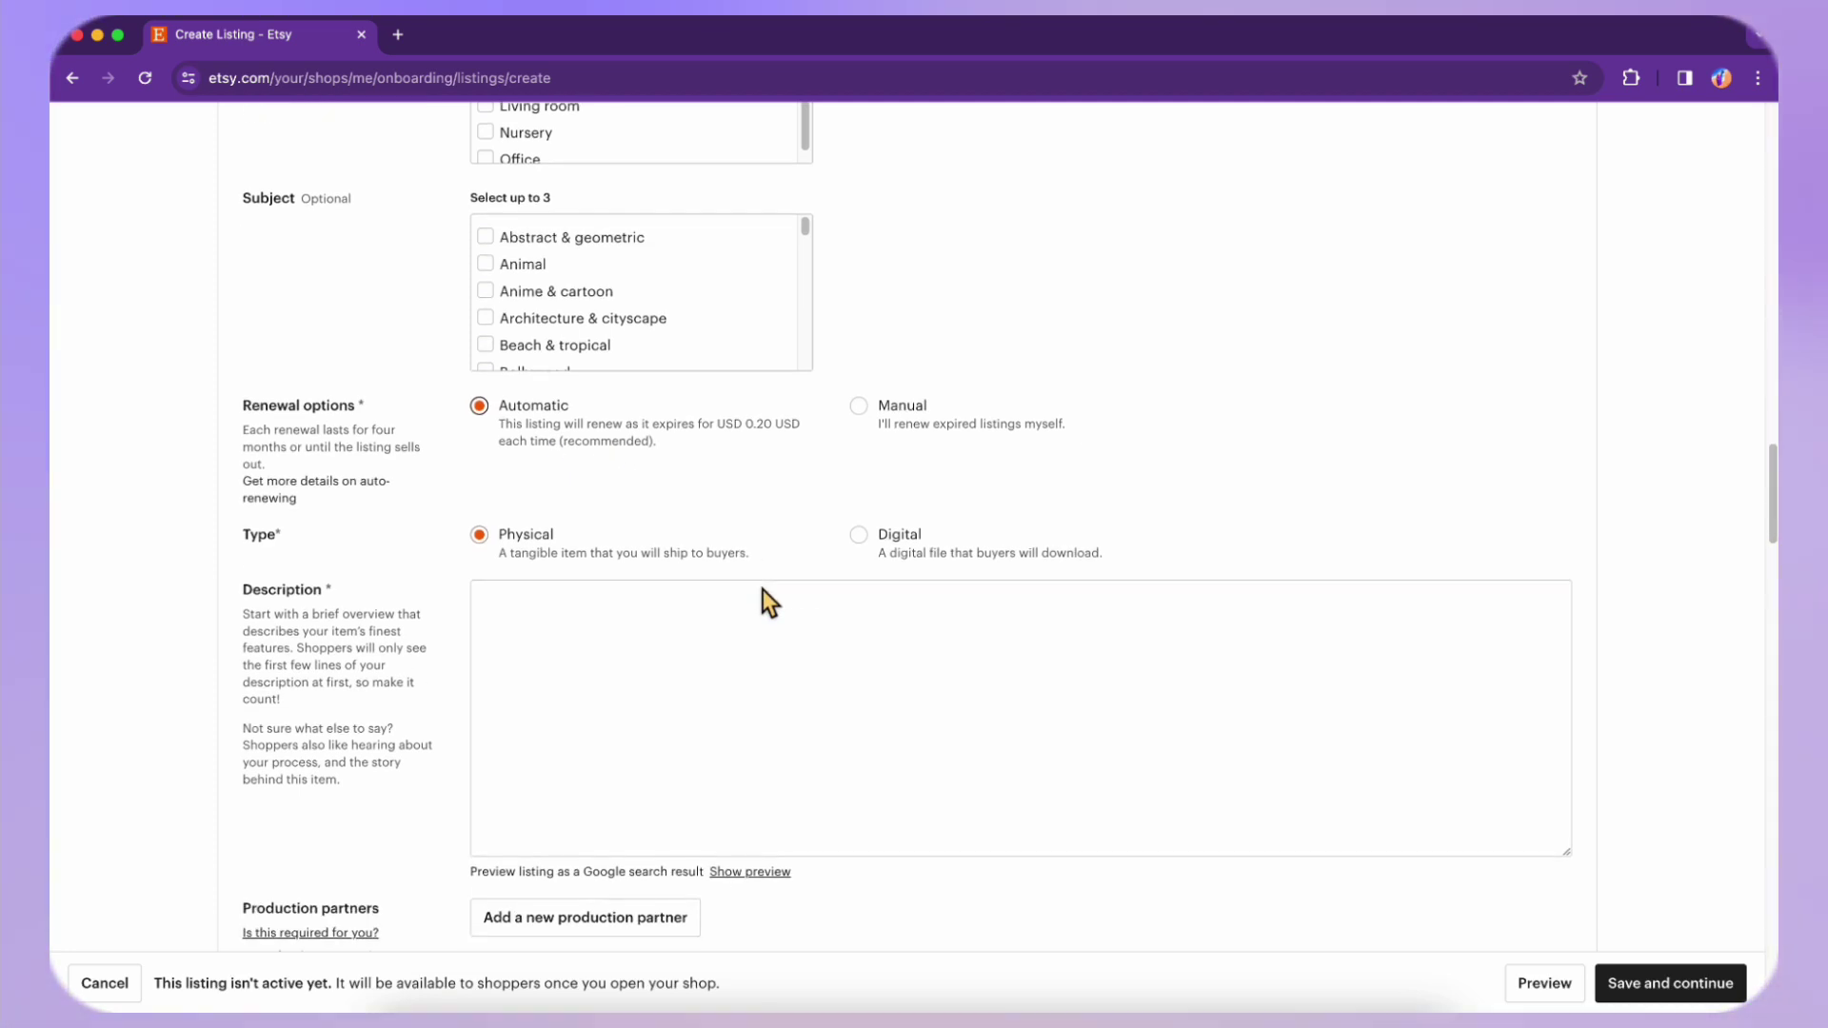
scroll(759, 583, down, 1)
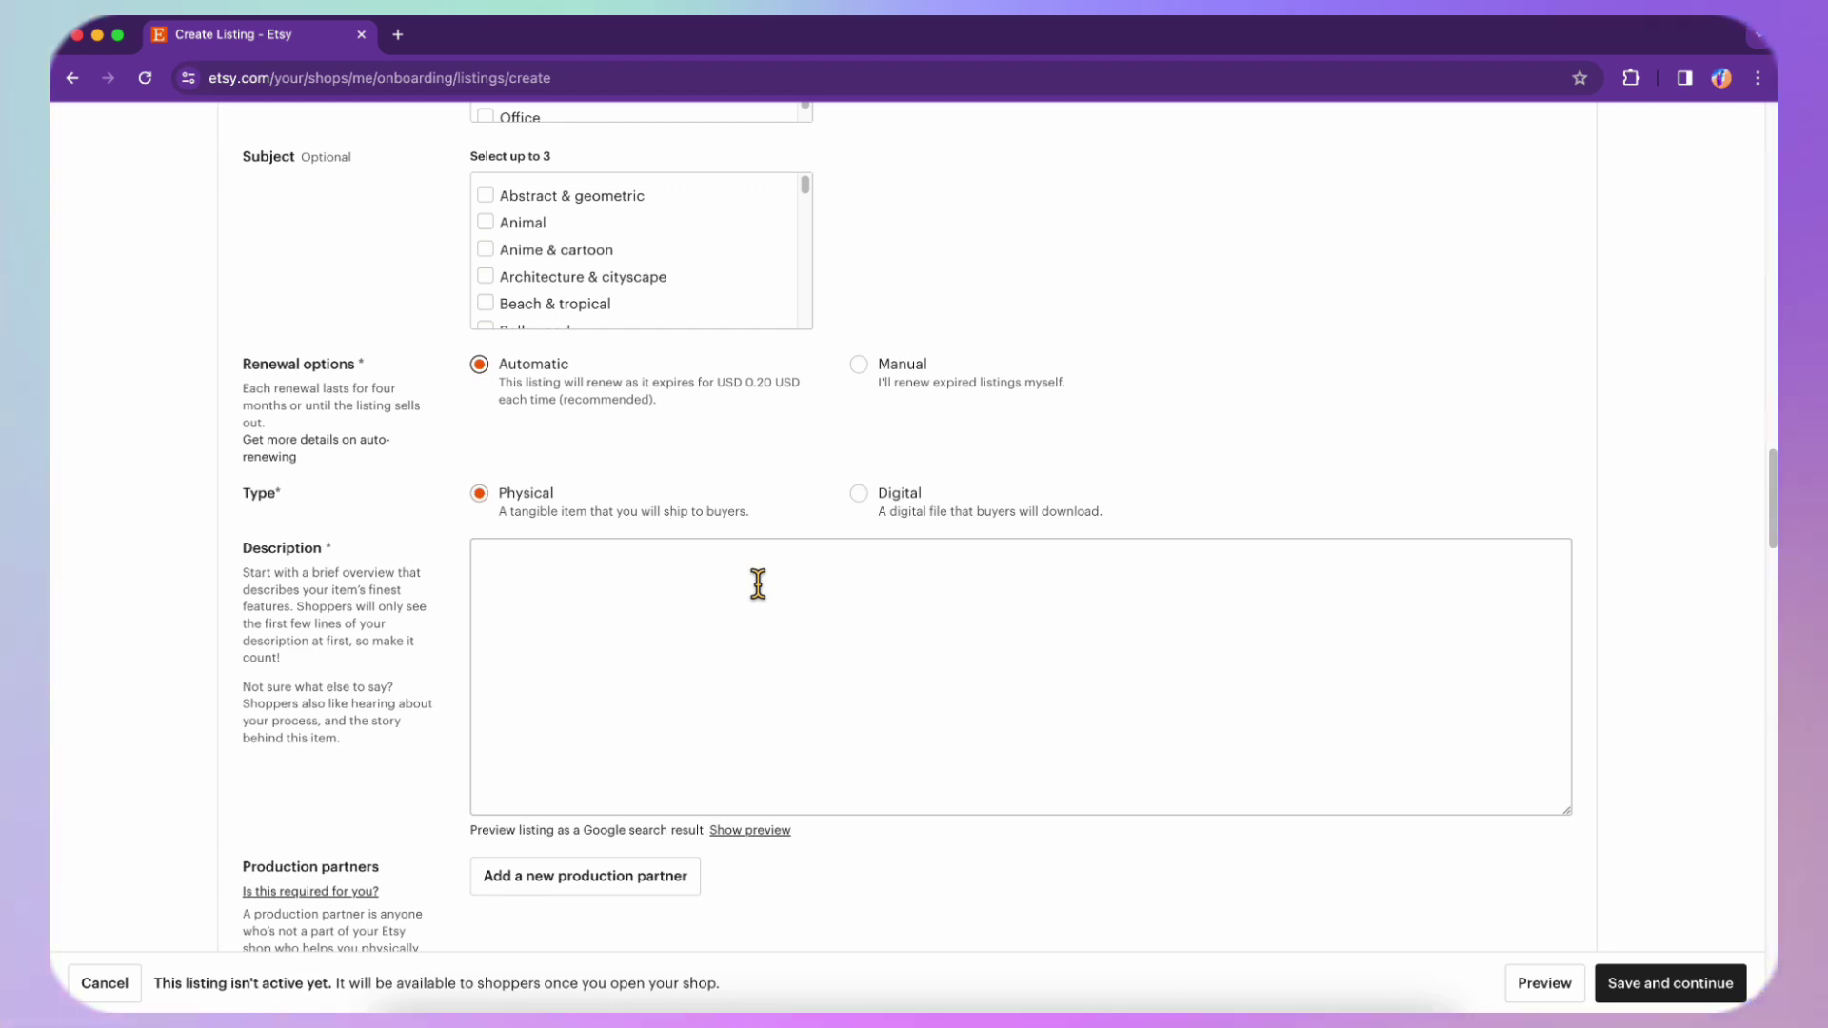
scroll(758, 584, up, 1)
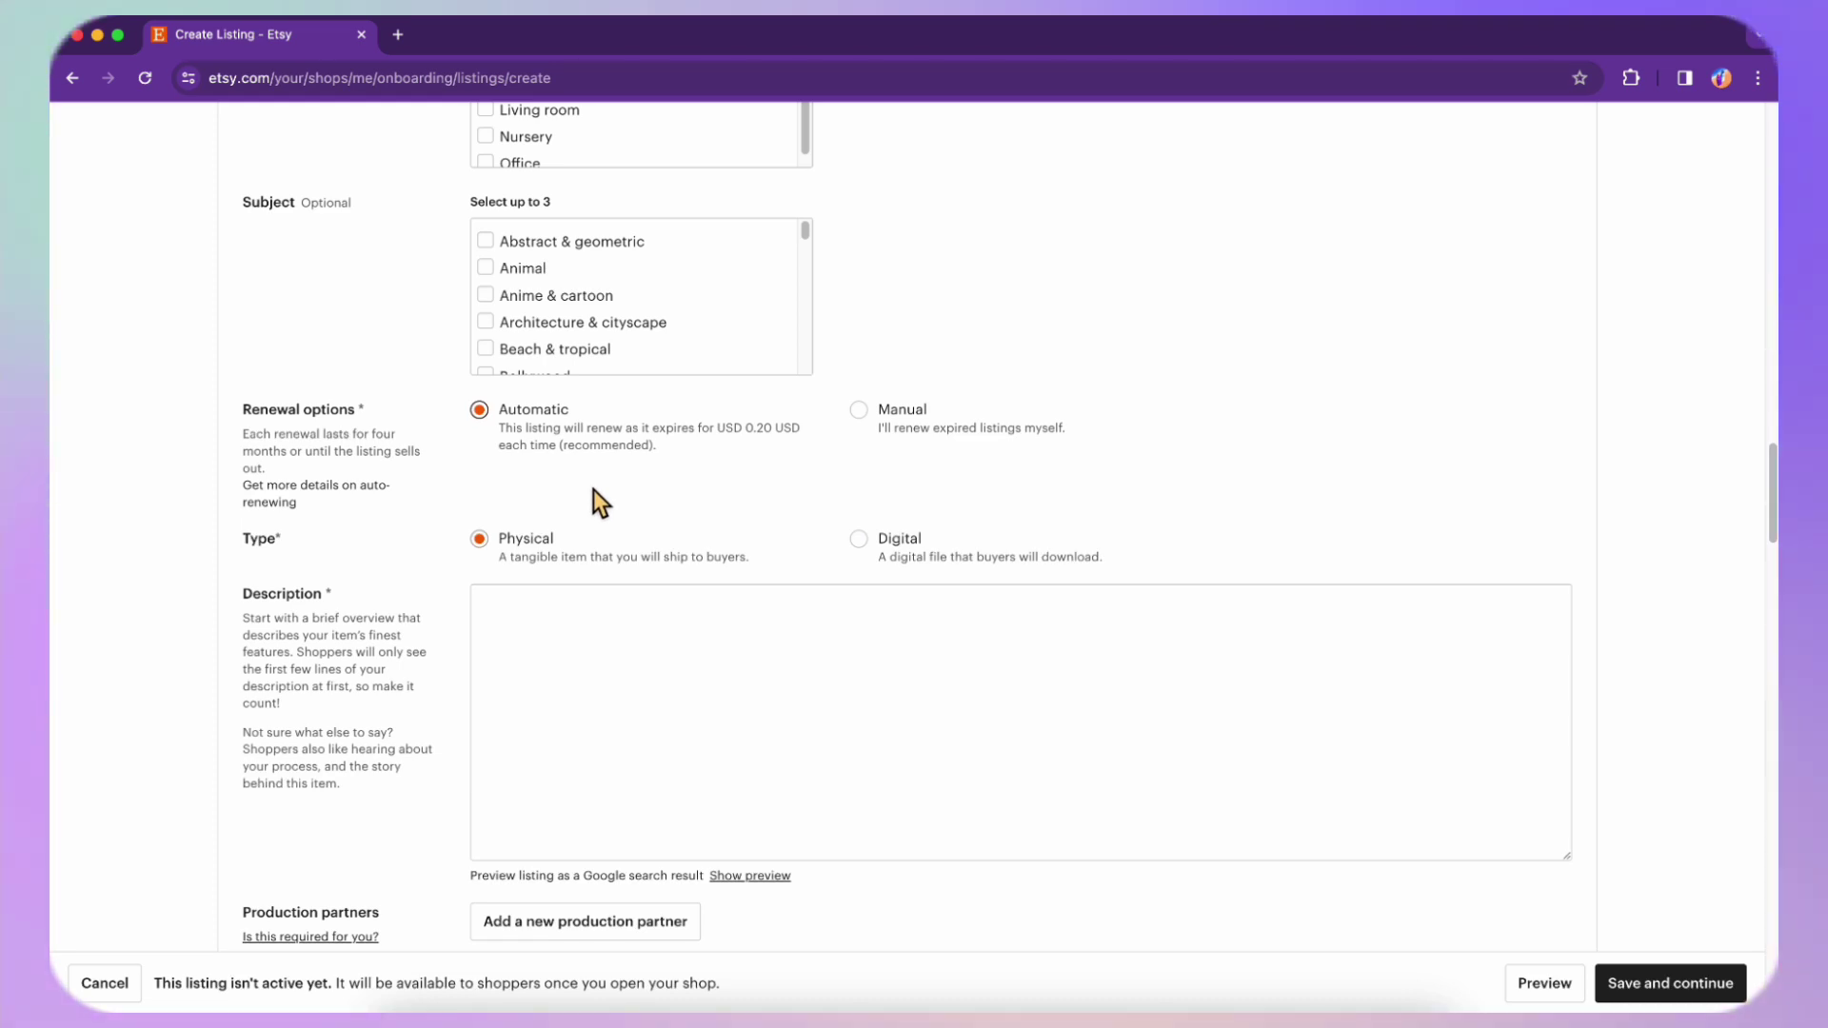
click(866, 549)
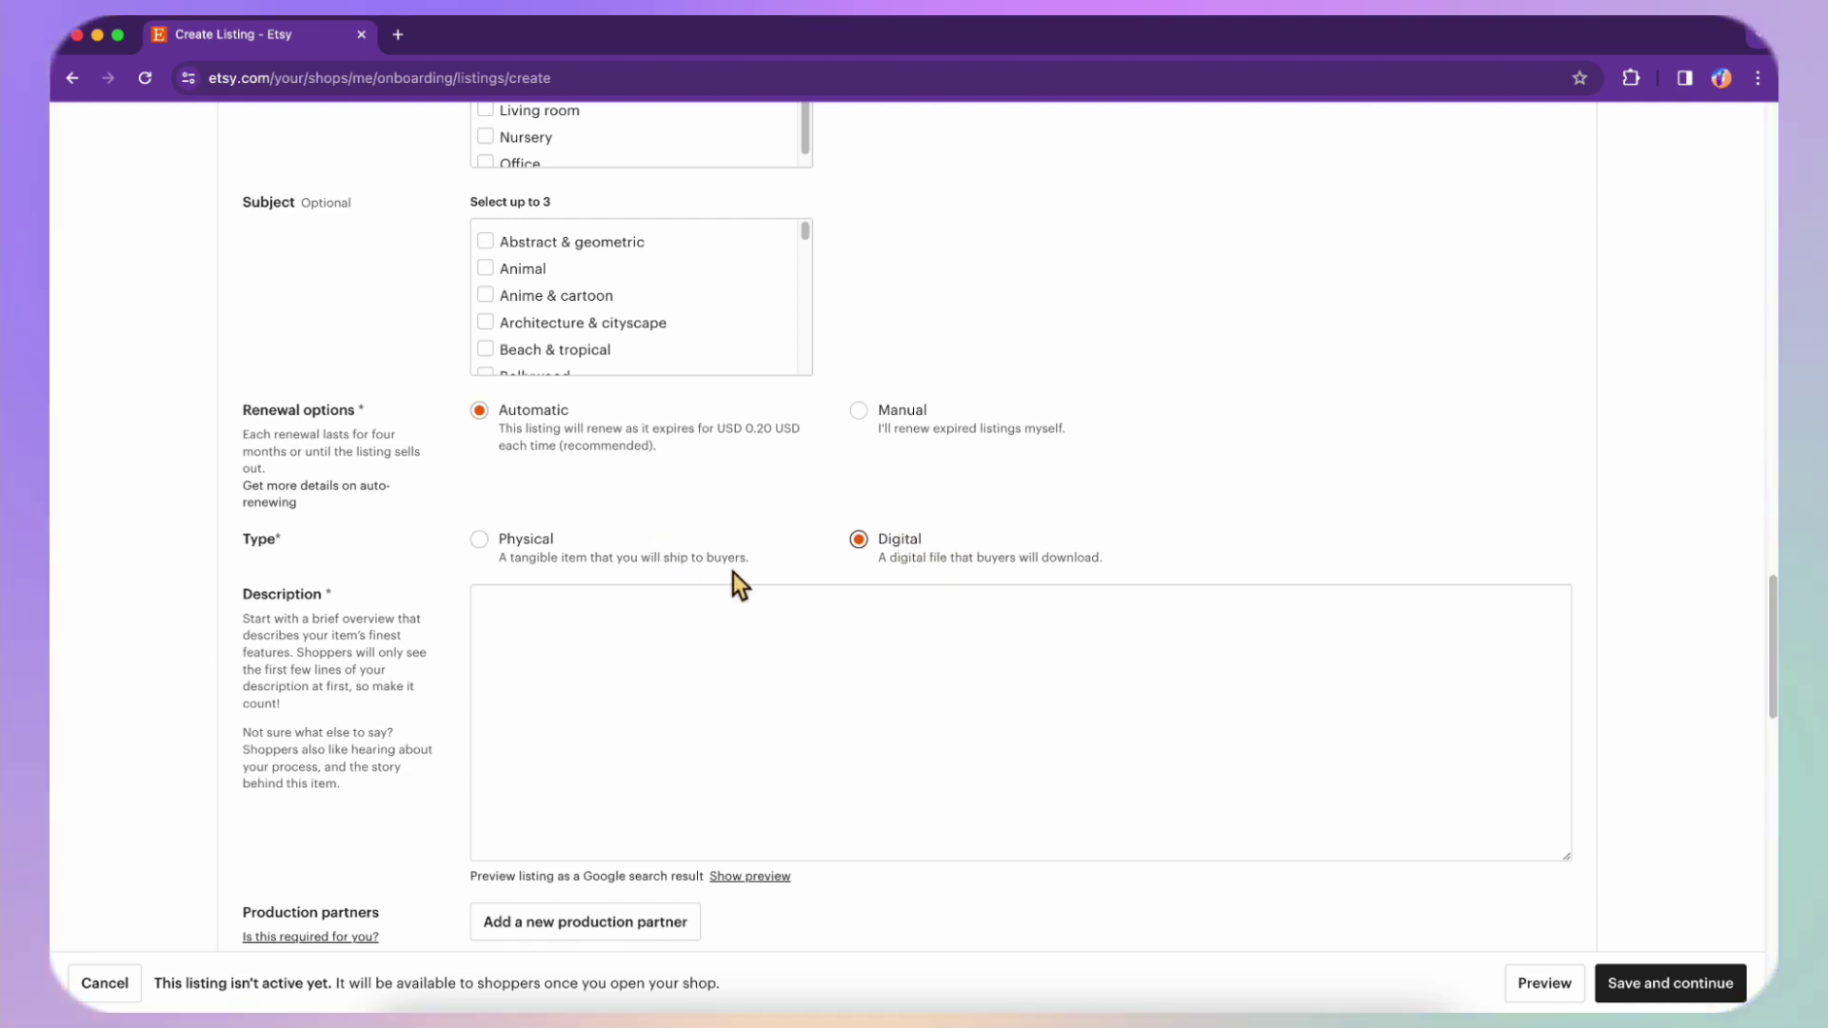
click(861, 663)
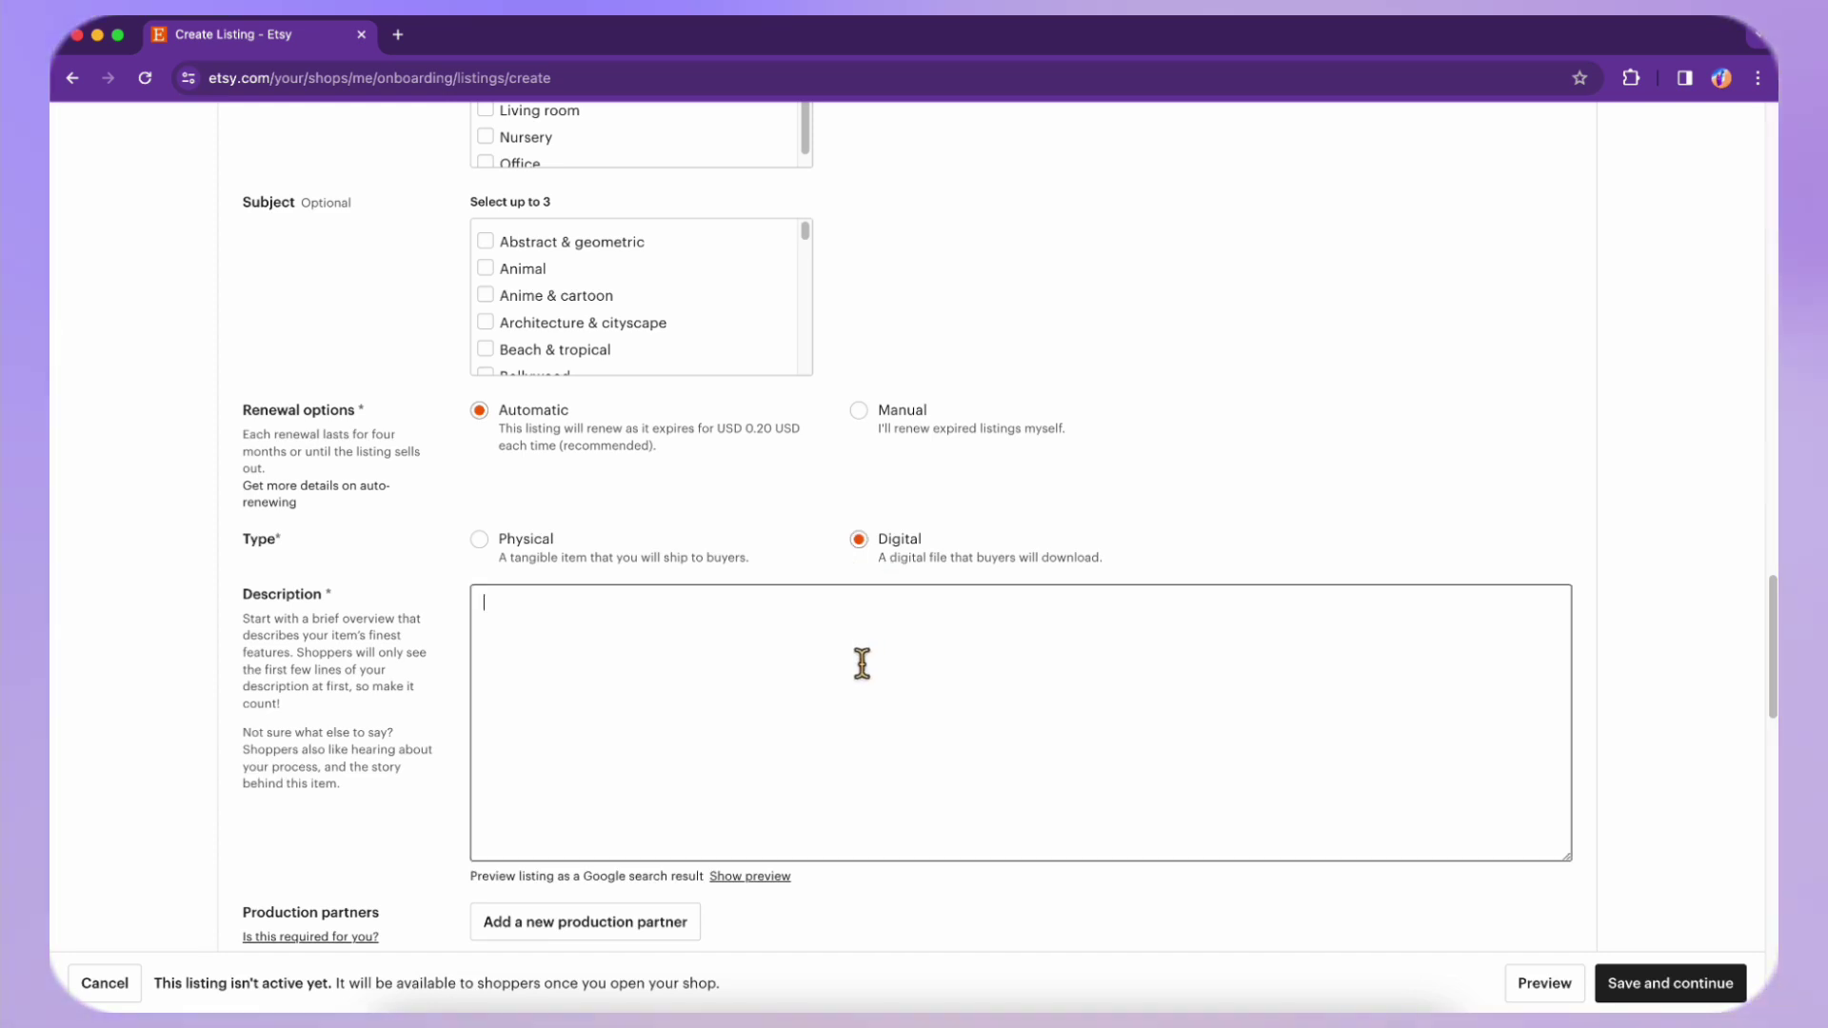
scroll(861, 662, down, 1)
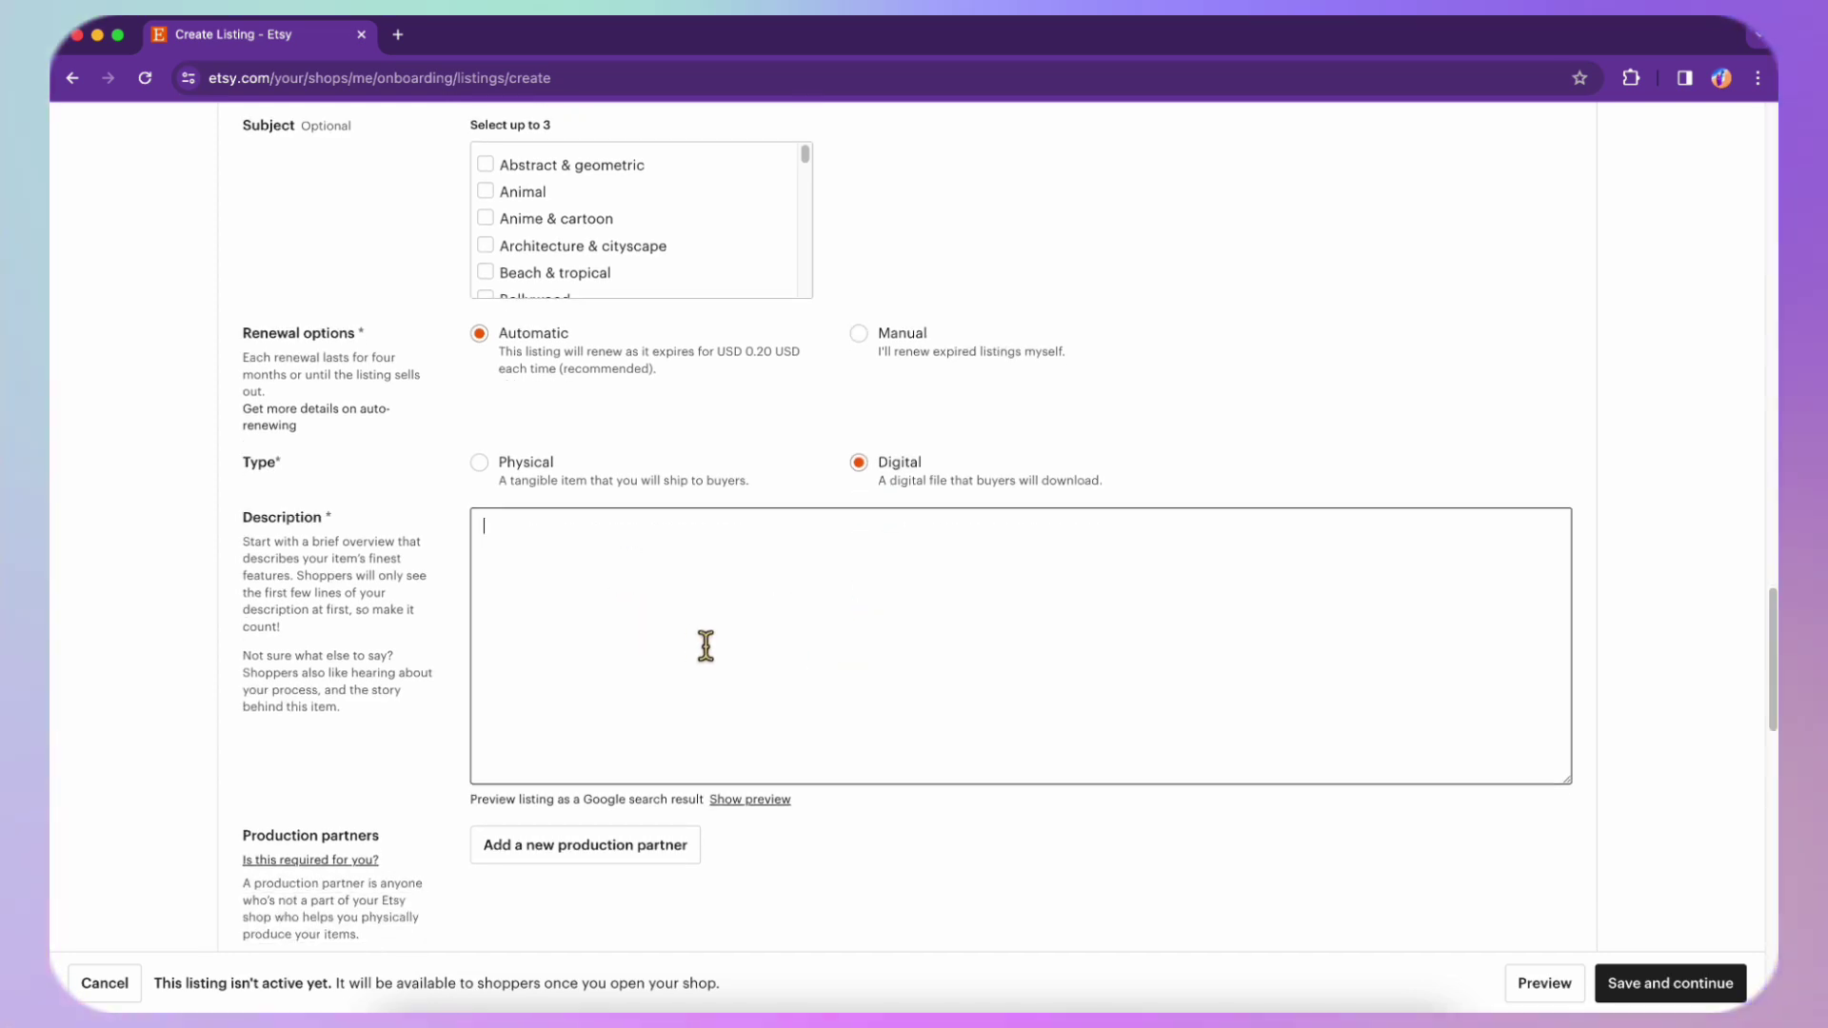
scroll(702, 645, down, 1)
scroll(705, 645, down, 1)
scroll(706, 645, down, 1)
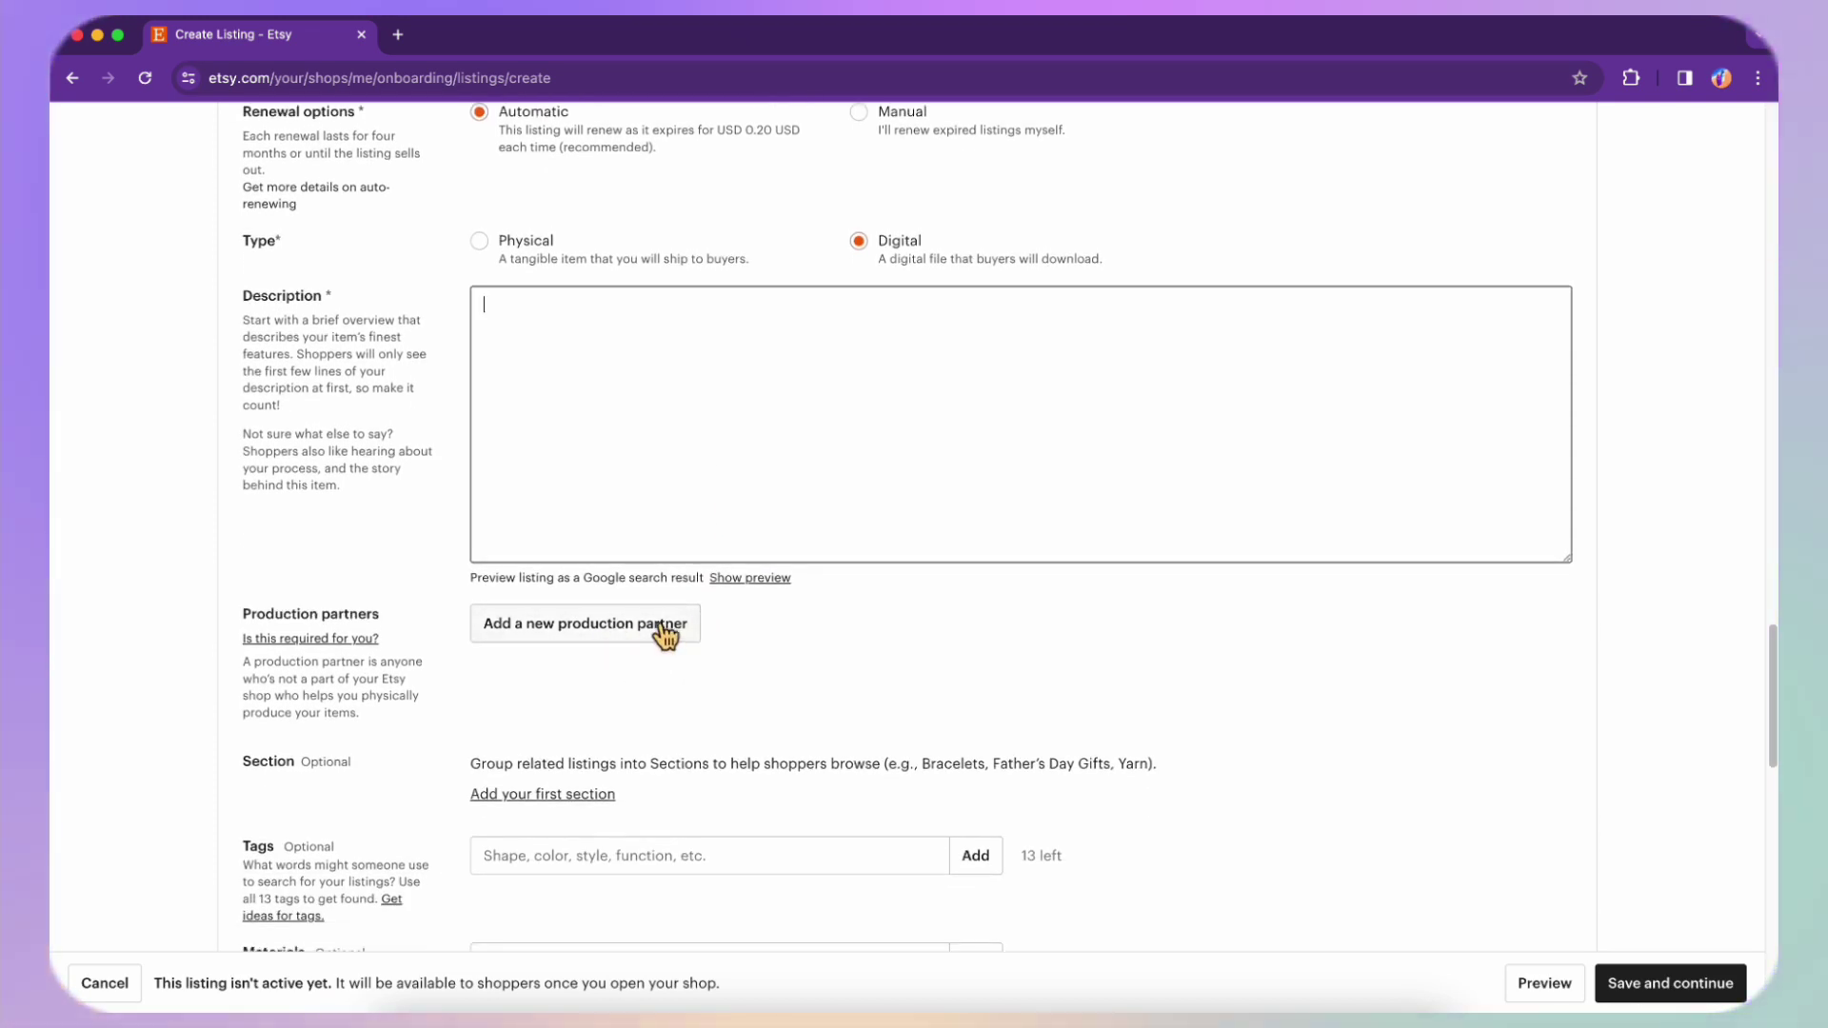
scroll(770, 643, down, 1)
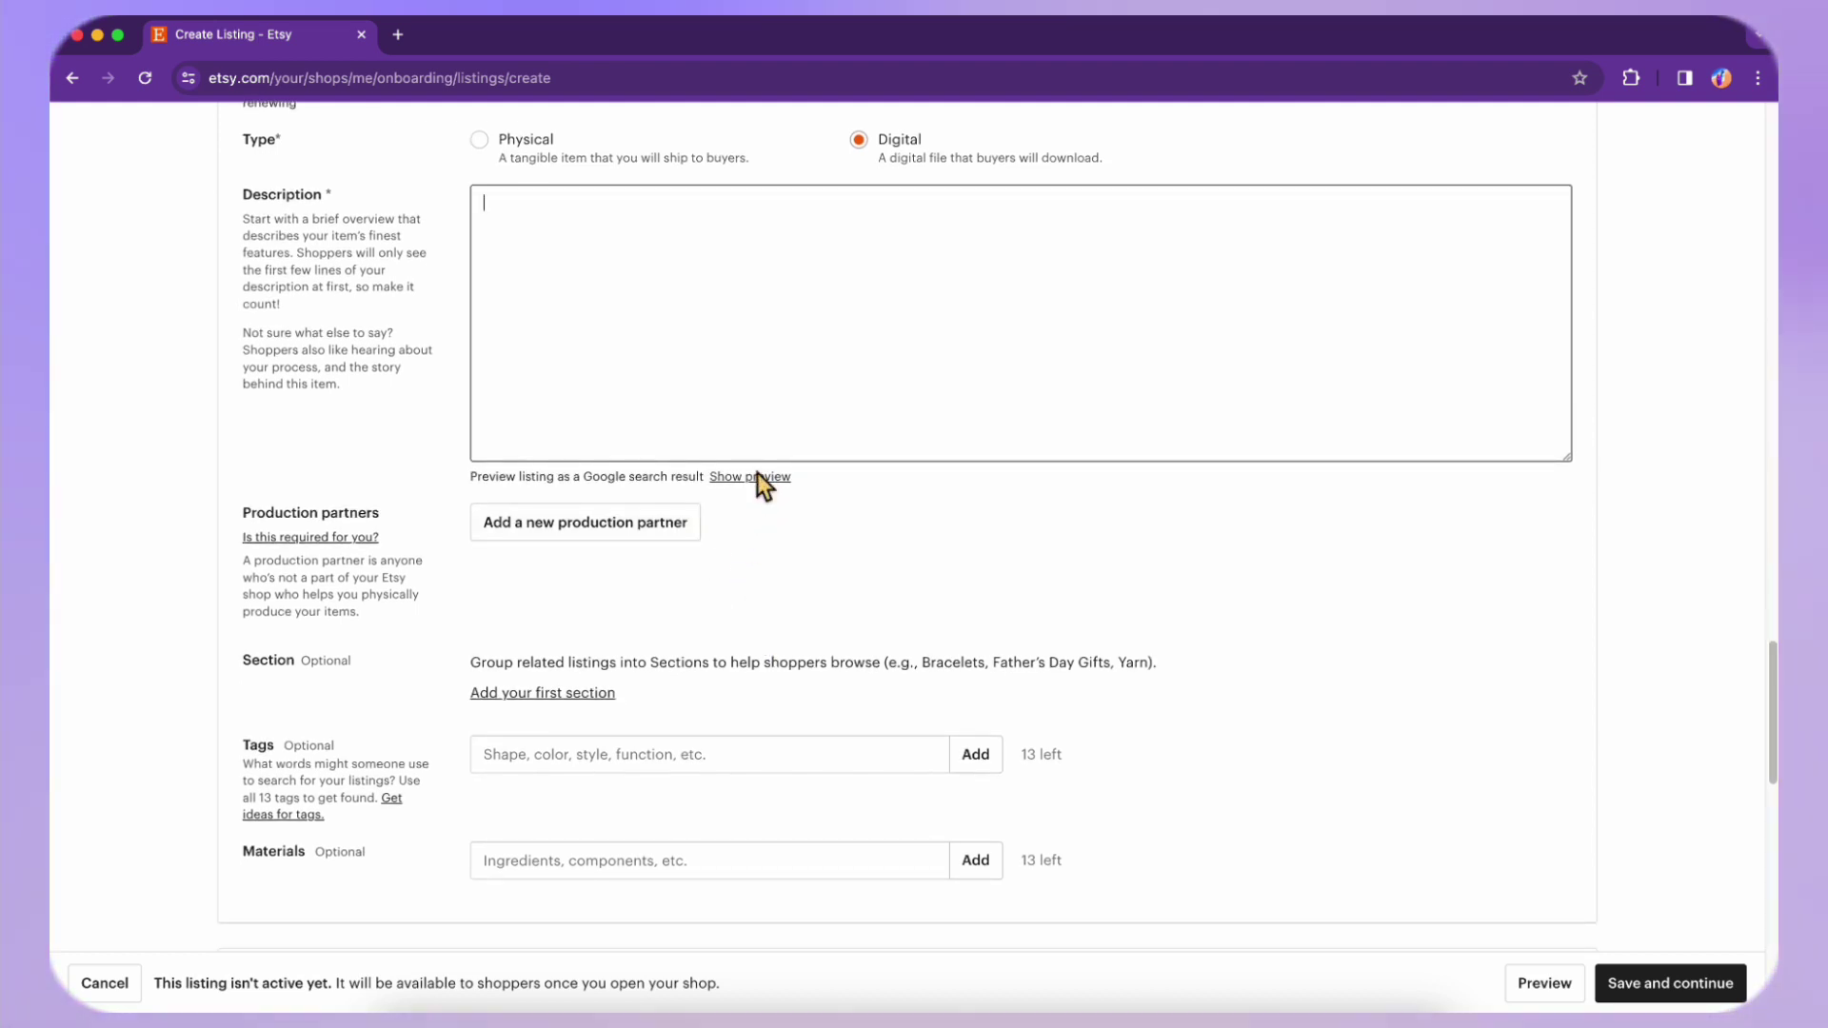
scroll(741, 567, down, 1)
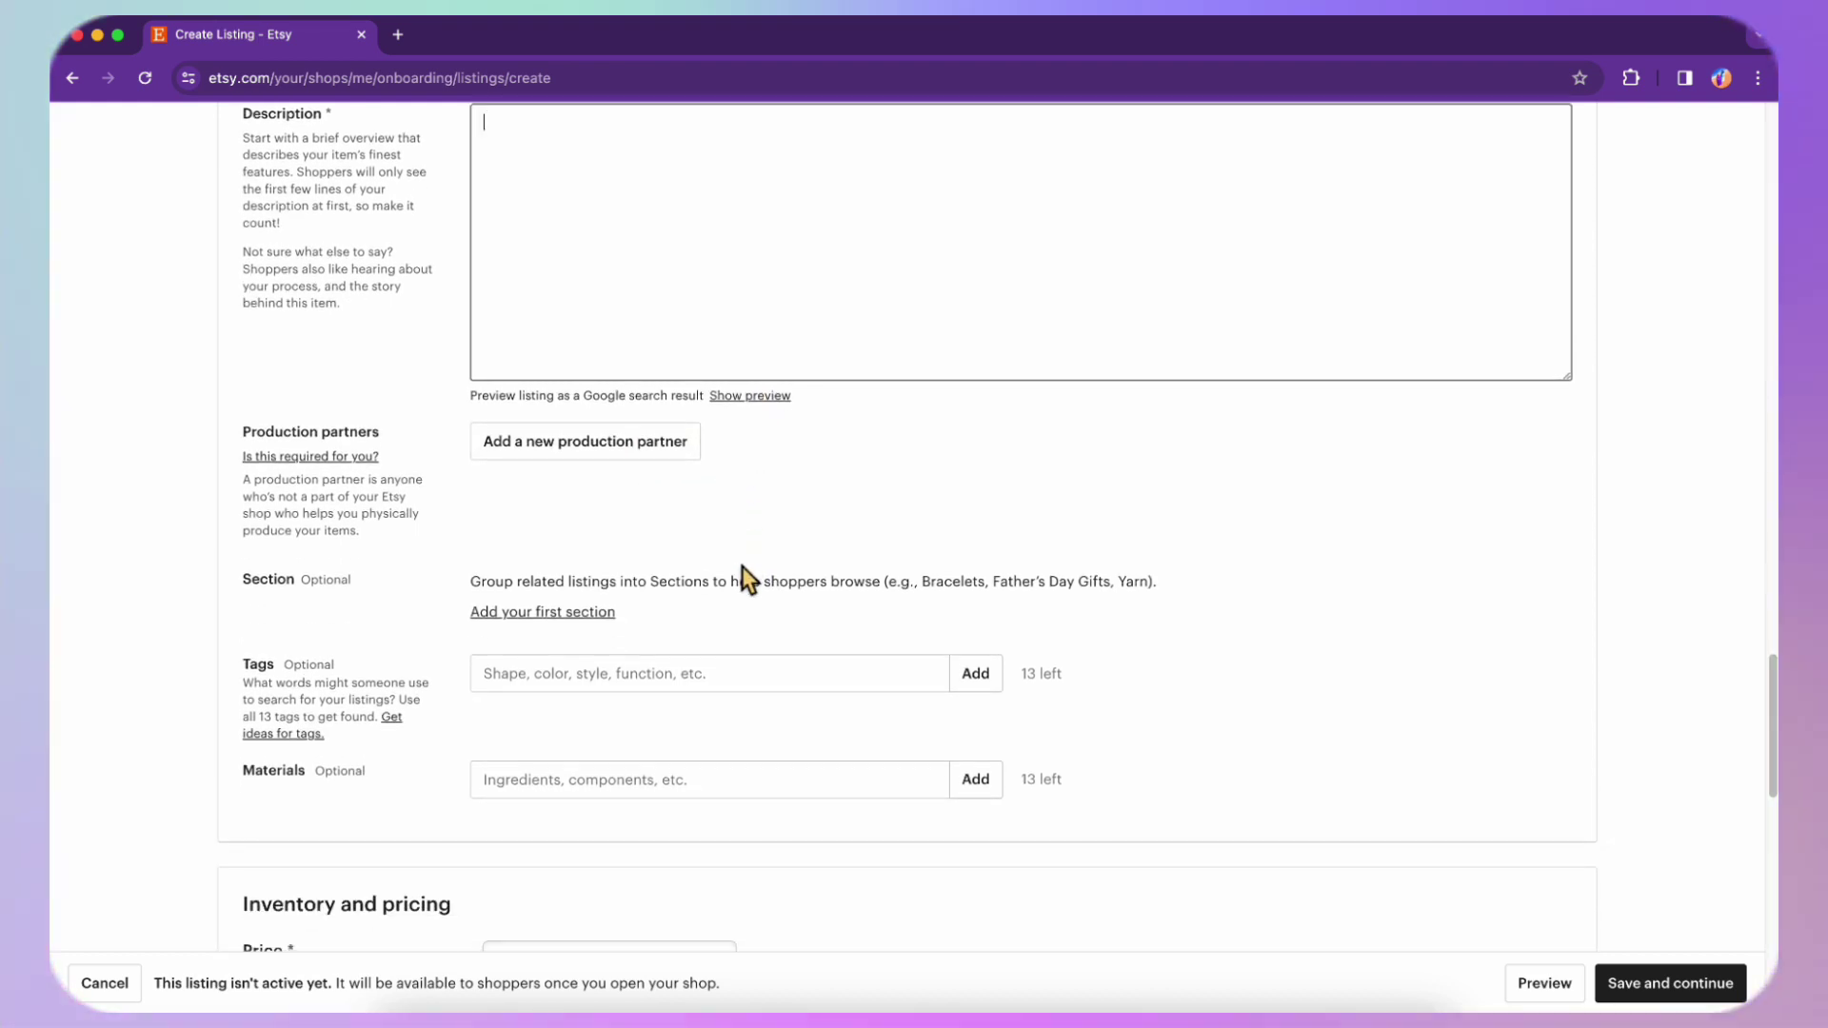
scroll(741, 567, up, 1)
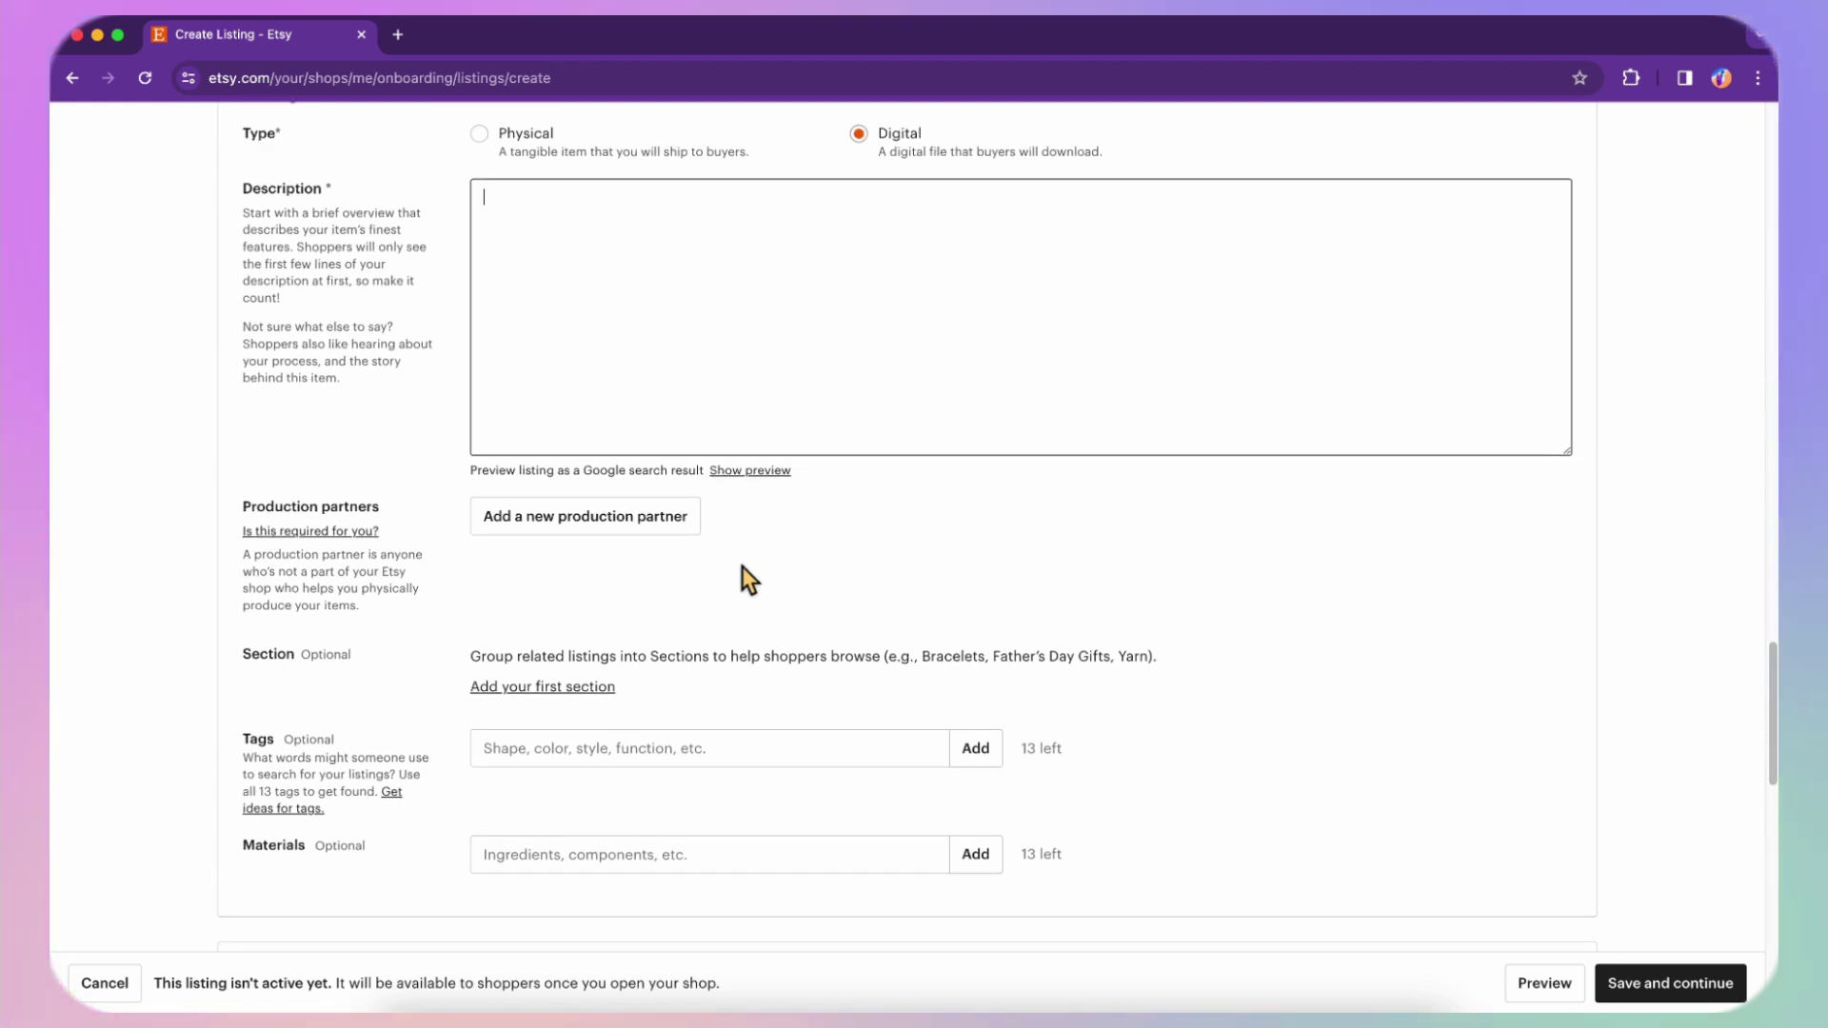
scroll(741, 567, down, 1)
scroll(740, 528, down, 1)
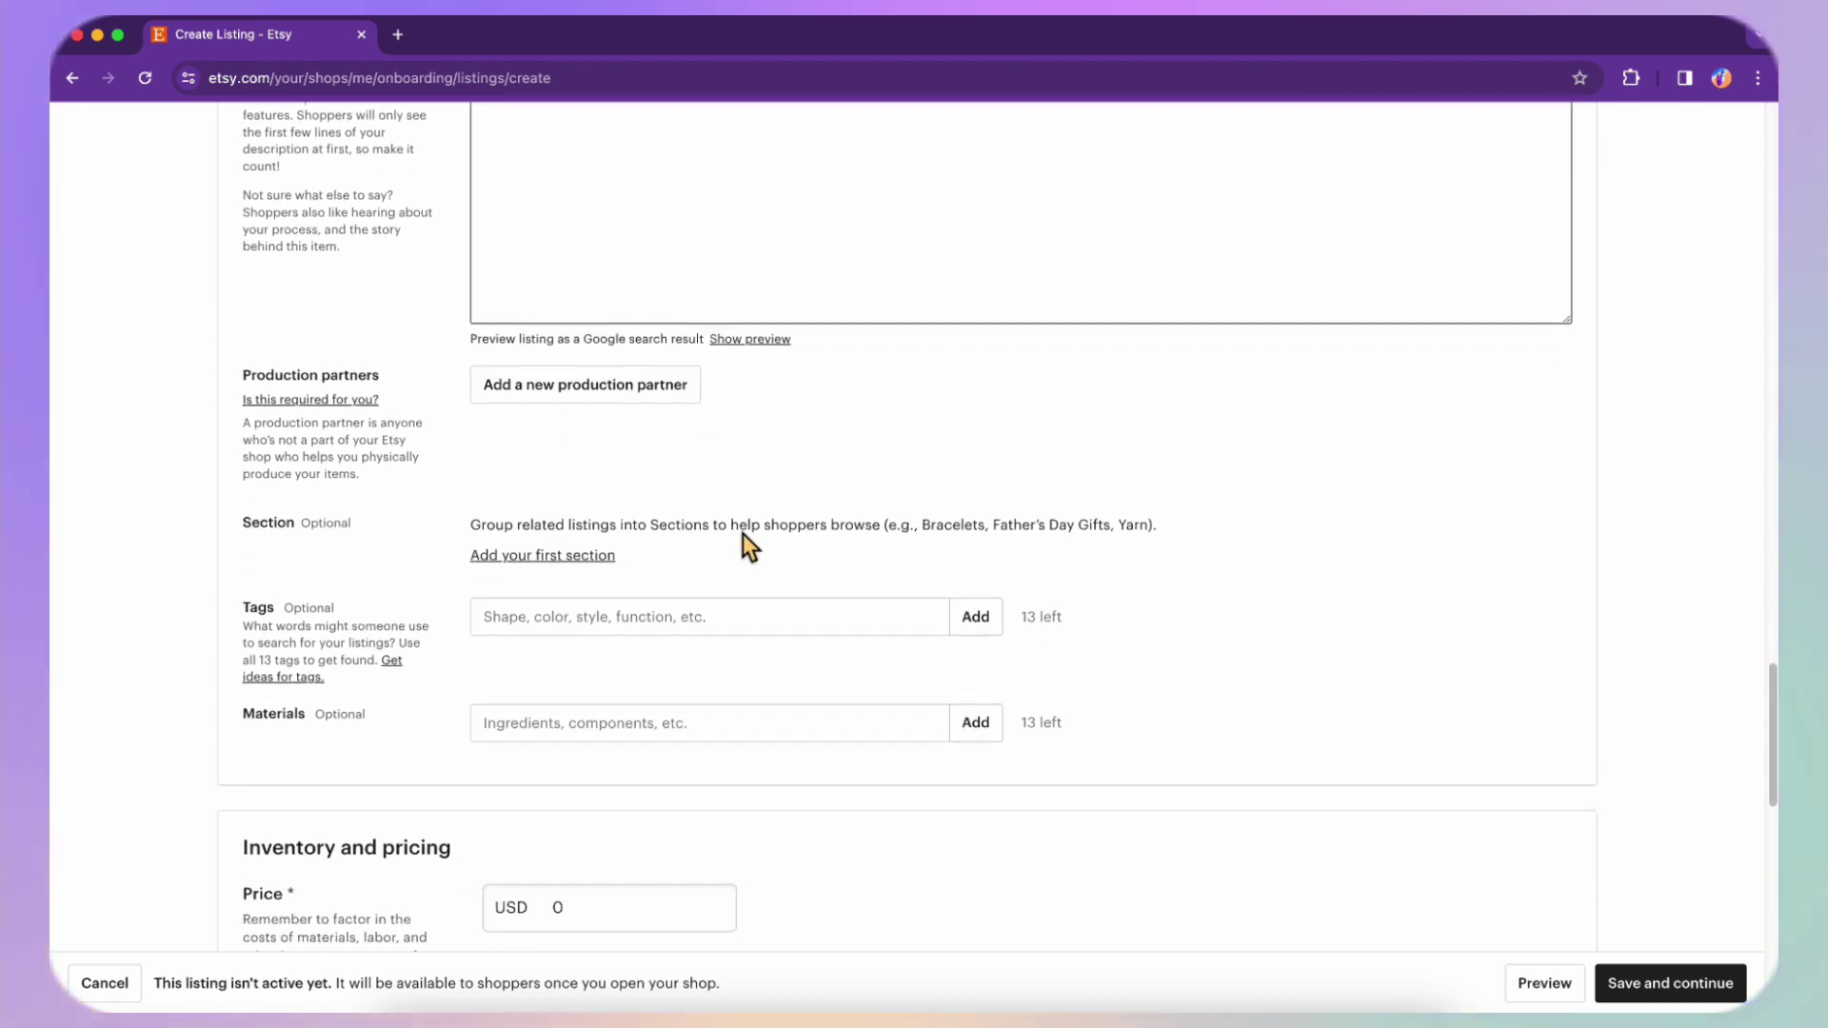
scroll(743, 535, down, 1)
scroll(741, 534, down, 1)
scroll(739, 531, down, 1)
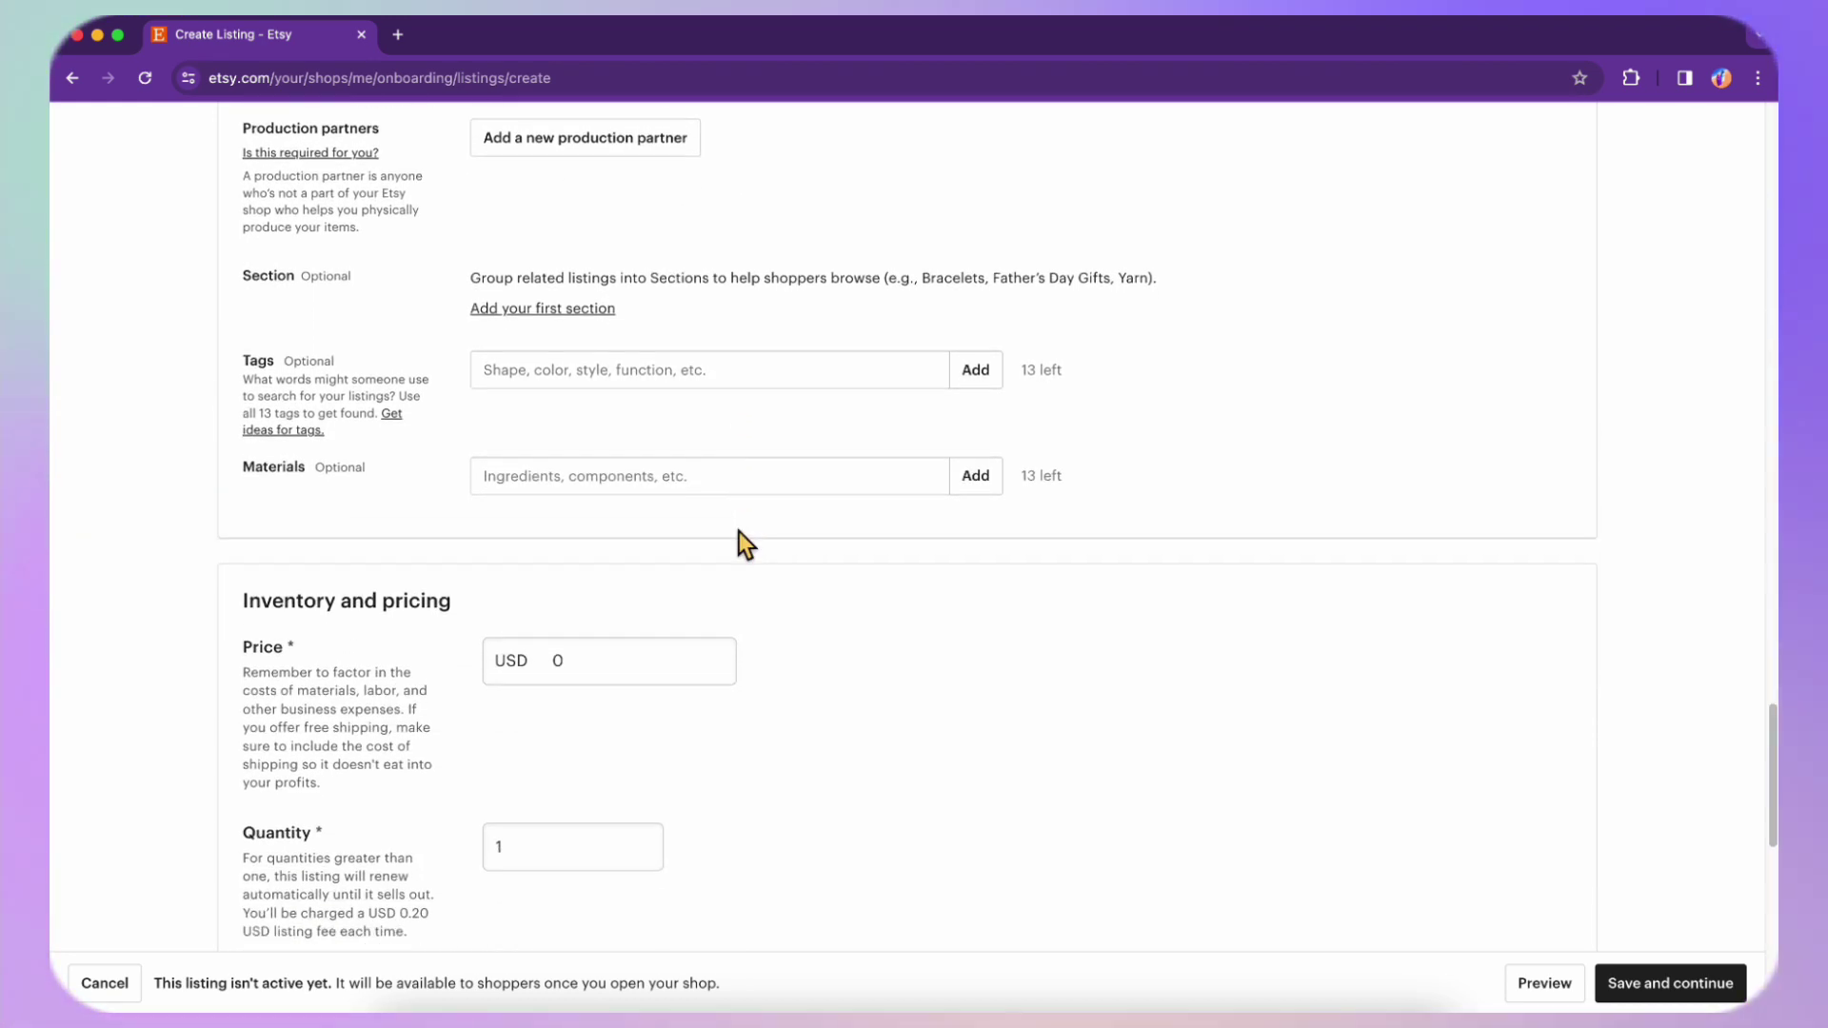
scroll(739, 531, down, 1)
scroll(740, 533, down, 1)
scroll(740, 534, down, 1)
scroll(740, 533, down, 2)
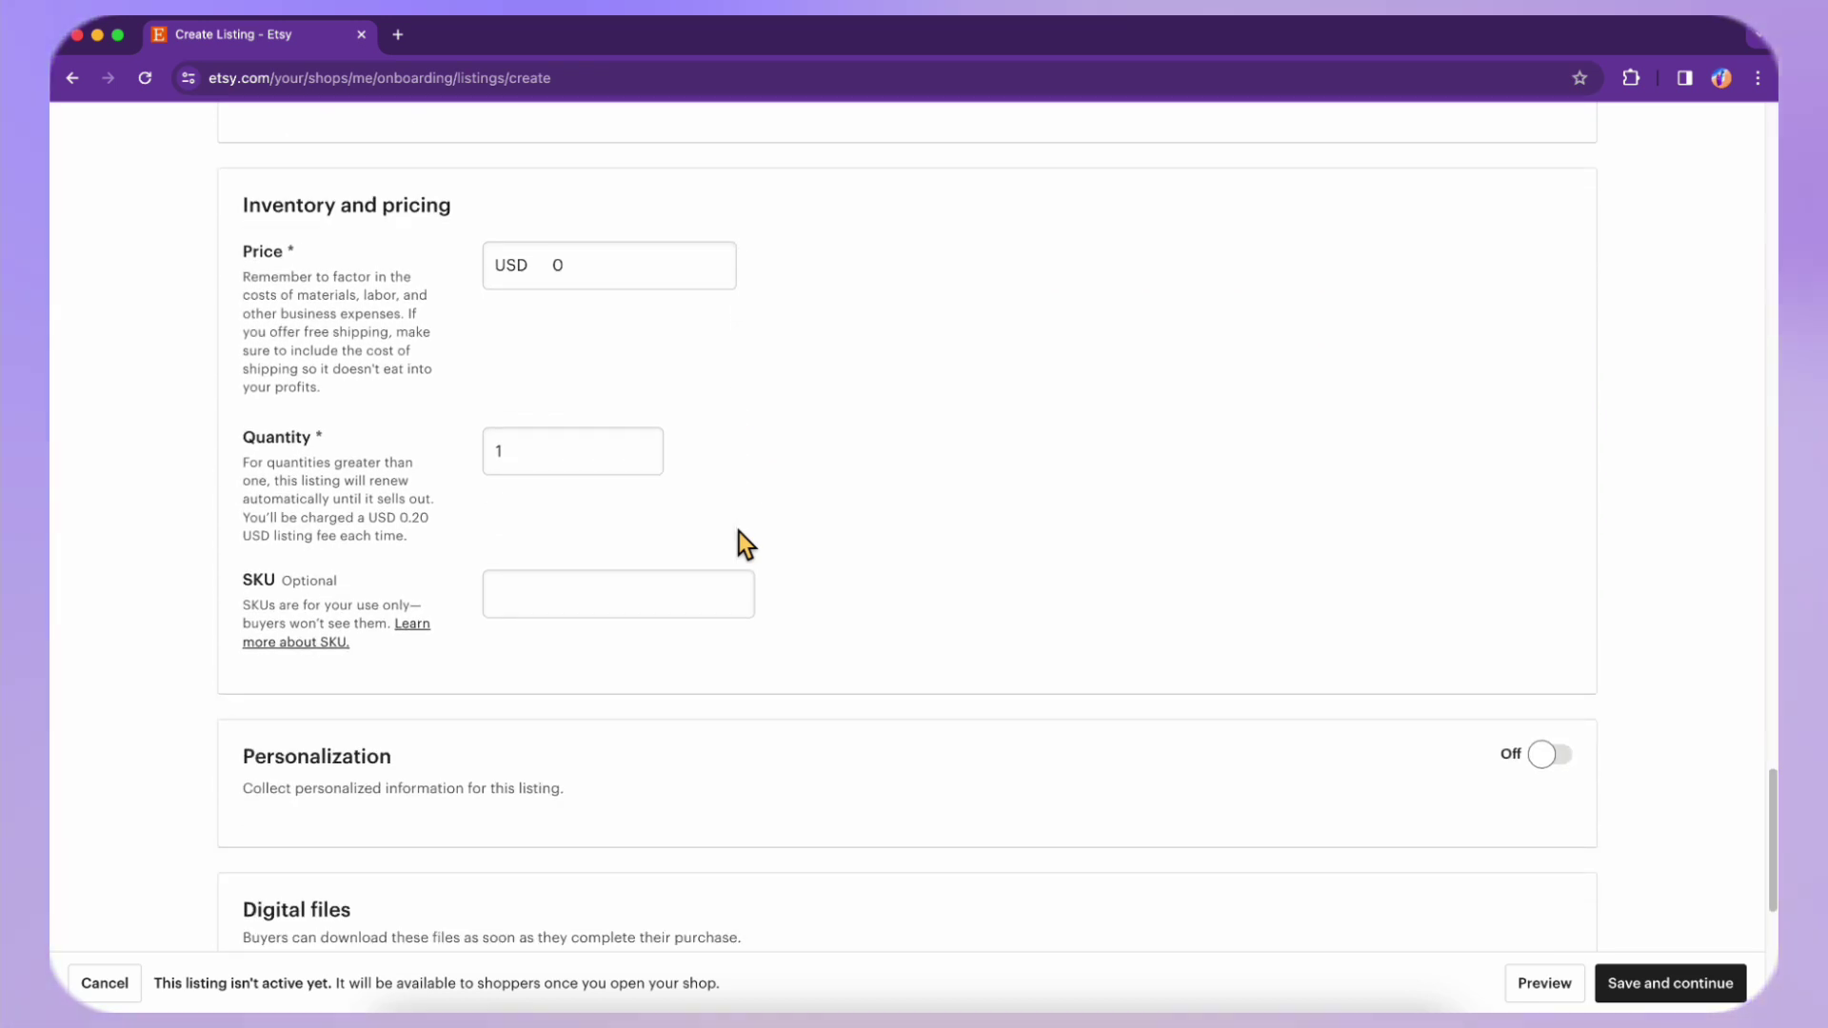
scroll(740, 533, down, 2)
scroll(739, 531, down, 3)
scroll(739, 531, down, 3)
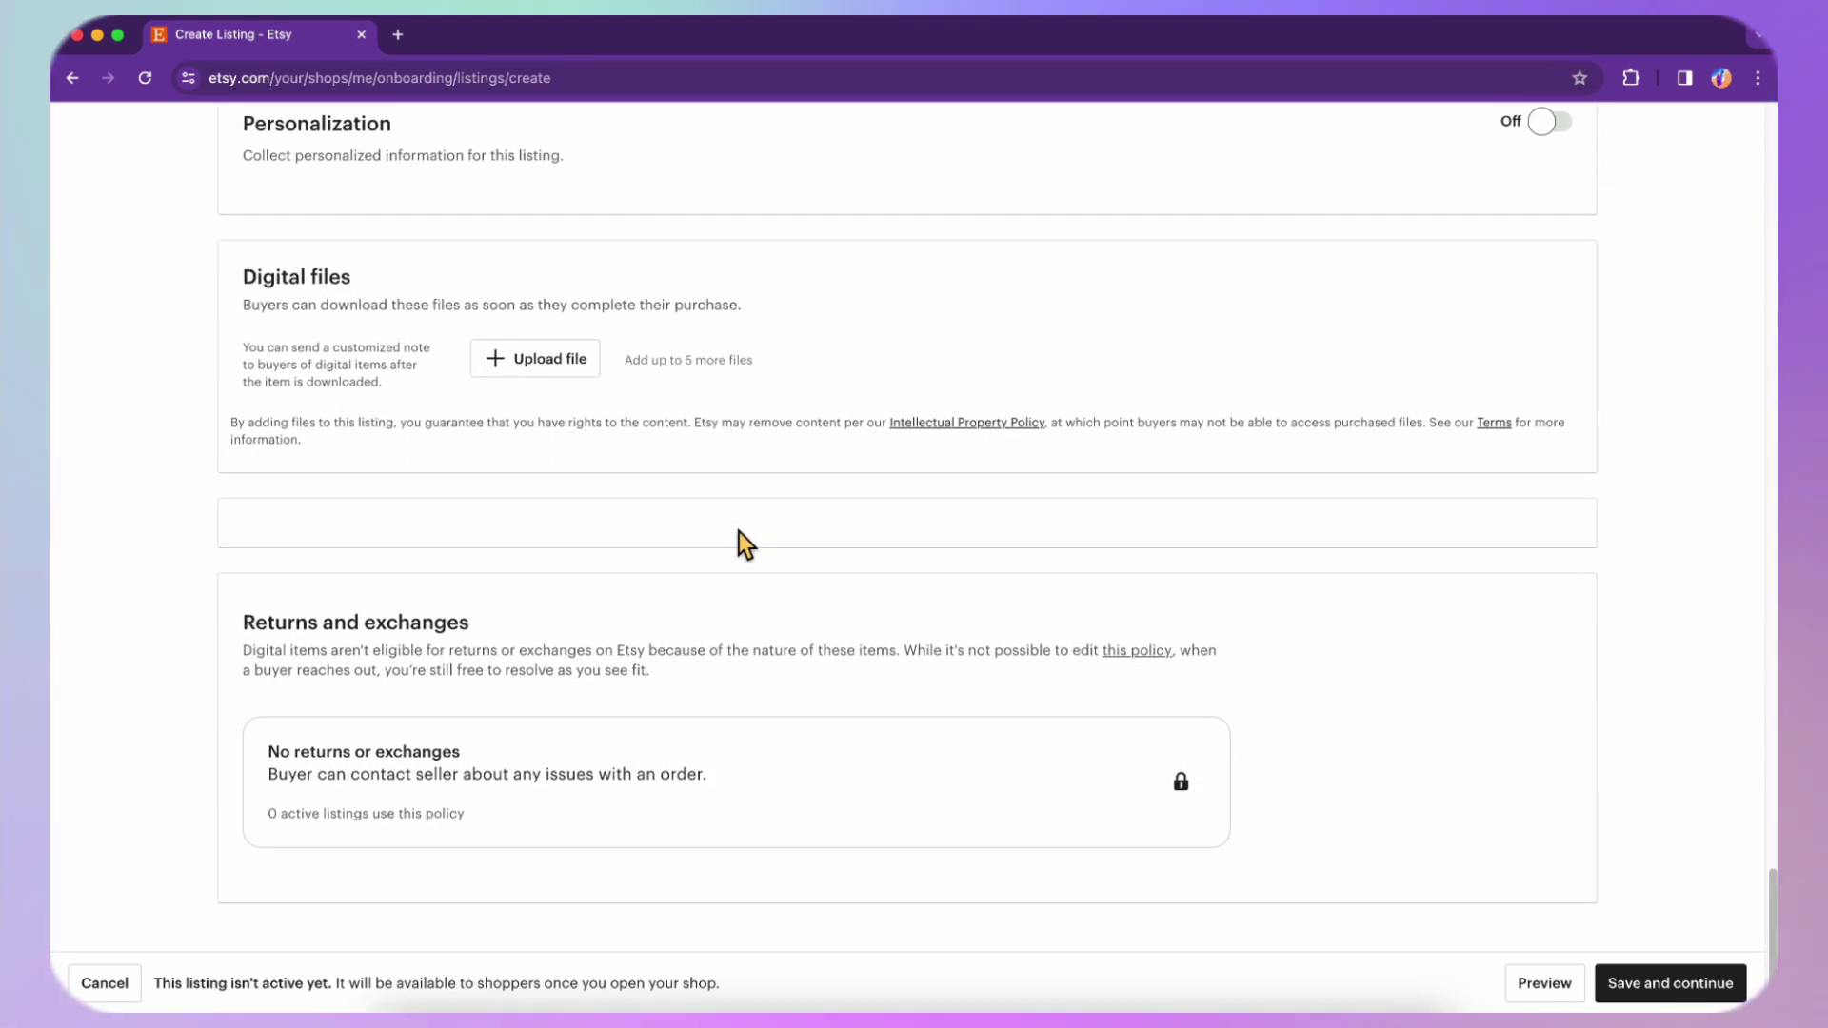
scroll(1070, 322, up, 2)
scroll(1070, 322, up, 2)
scroll(1070, 323, up, 2)
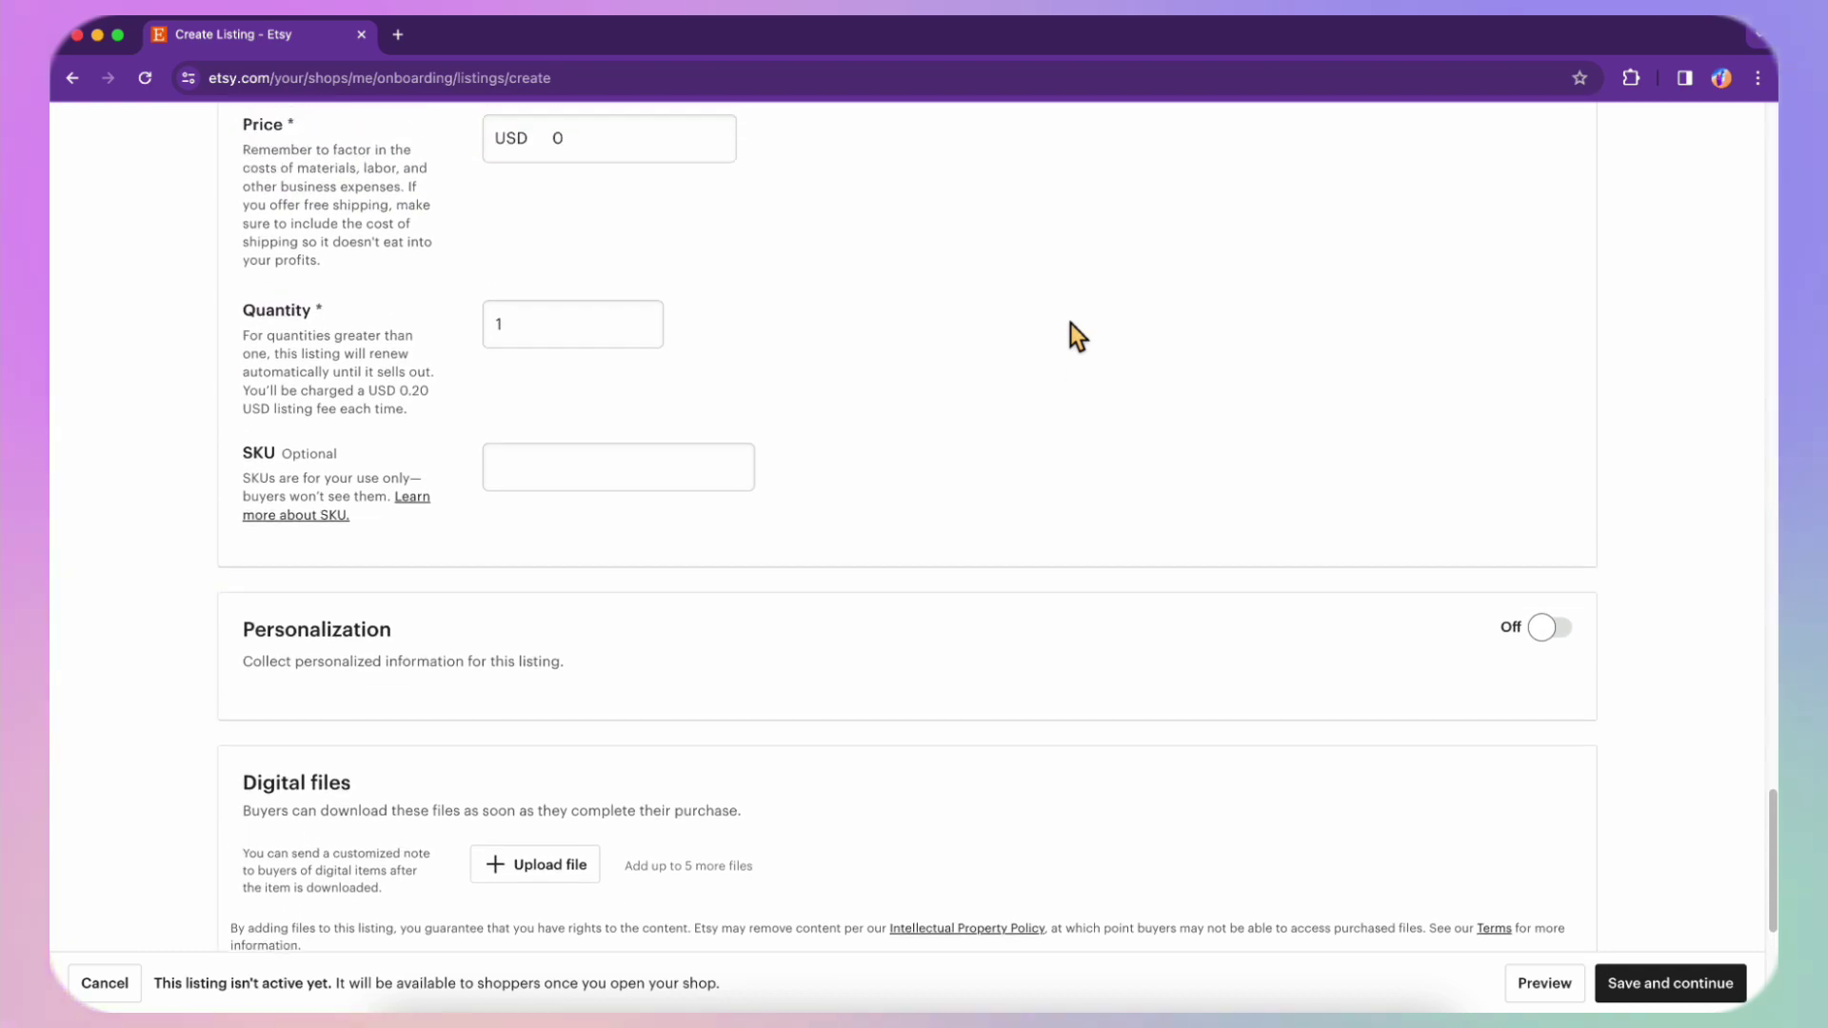